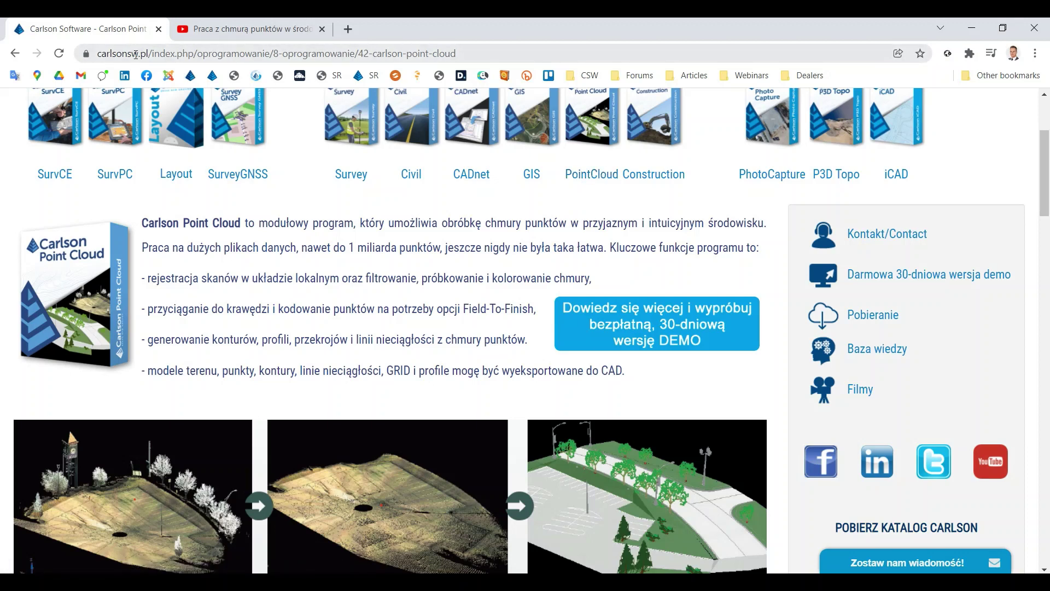
Step: Switch Chrome to the YouTube point-cloud video tab, then minimize Chrome to reveal Carlson's start page
{"action": "left_click", "coordinate": [208, 30]}
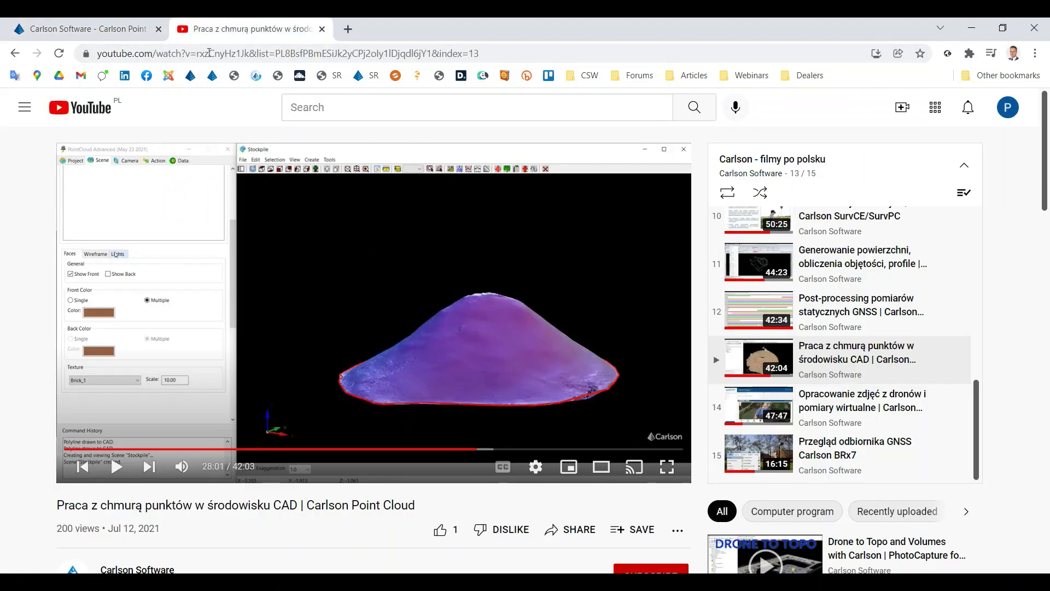
{"action": "scroll", "coordinate": [141, 410], "scroll_direction": "down", "scroll_amount": 2}
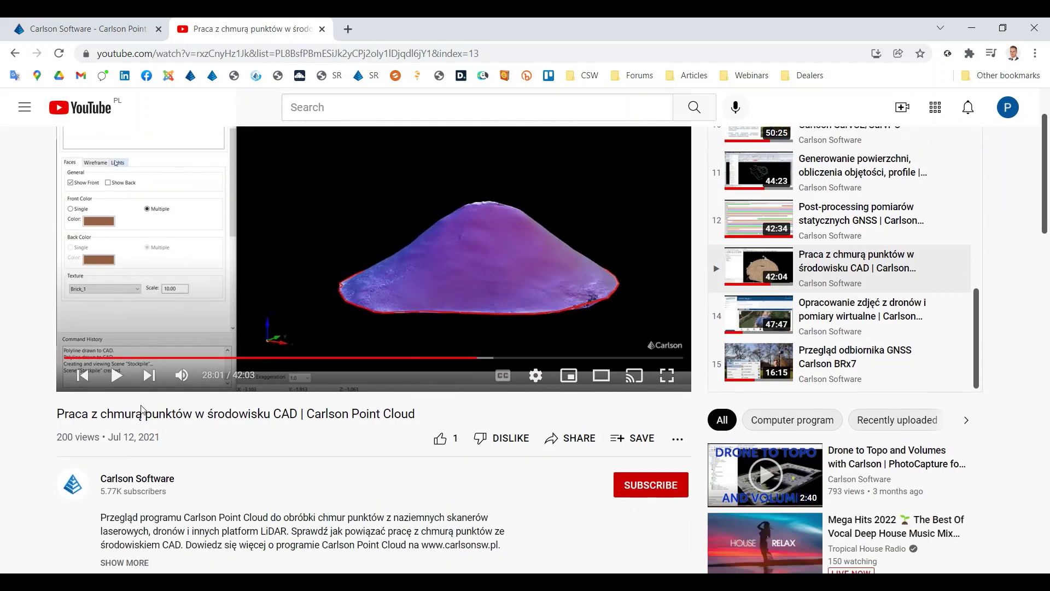
{"action": "scroll", "coordinate": [421, 353], "scroll_direction": "up", "scroll_amount": 2}
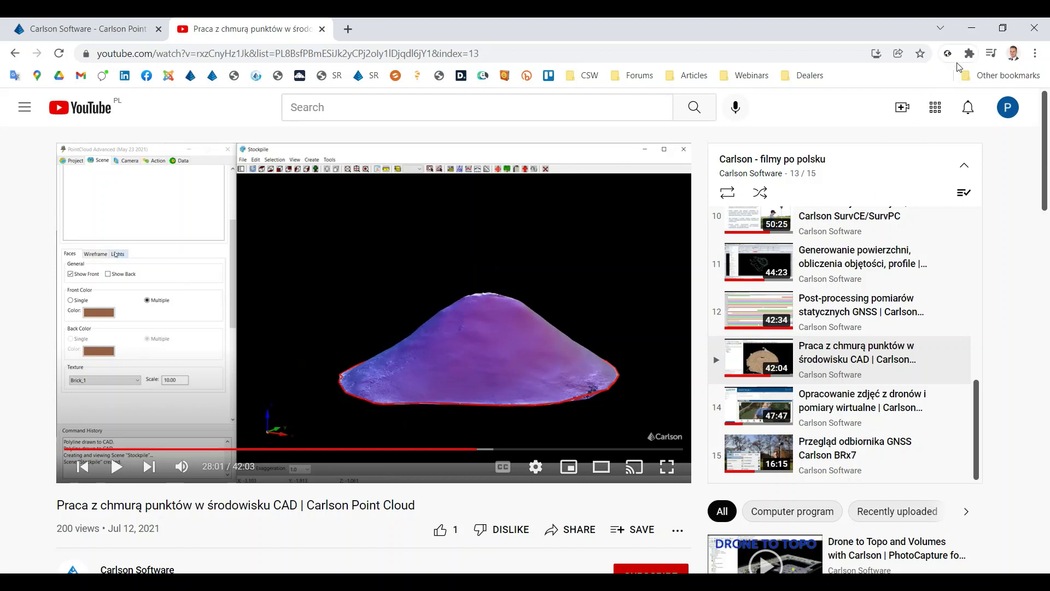
{"action": "left_click", "coordinate": [972, 28]}
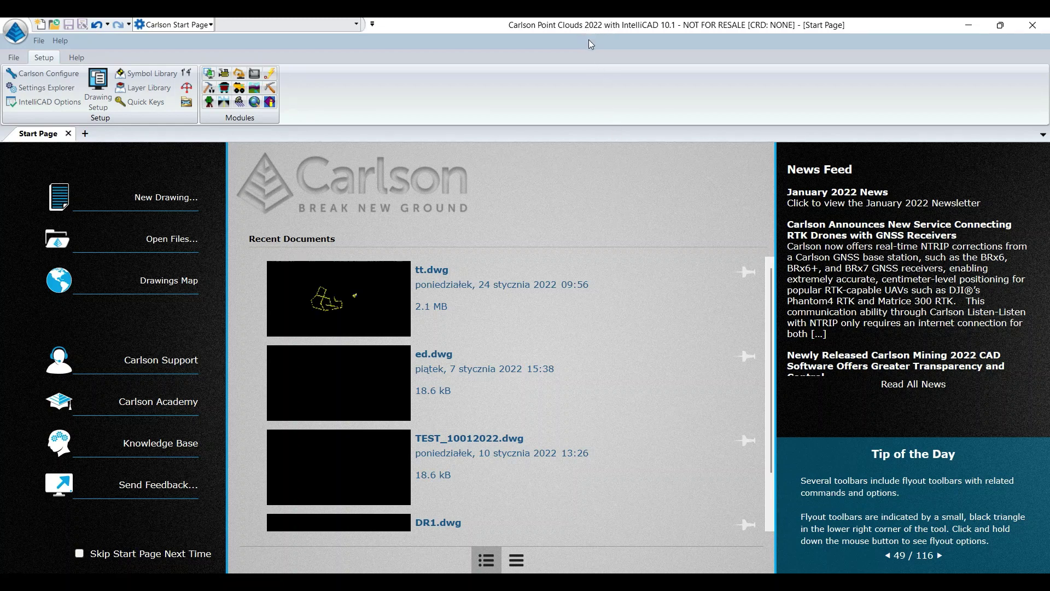
Step: Start a new drawing and browse to the Projects PointCloud\Video 2022 #1 folder
{"action": "left_click", "coordinate": [181, 198]}
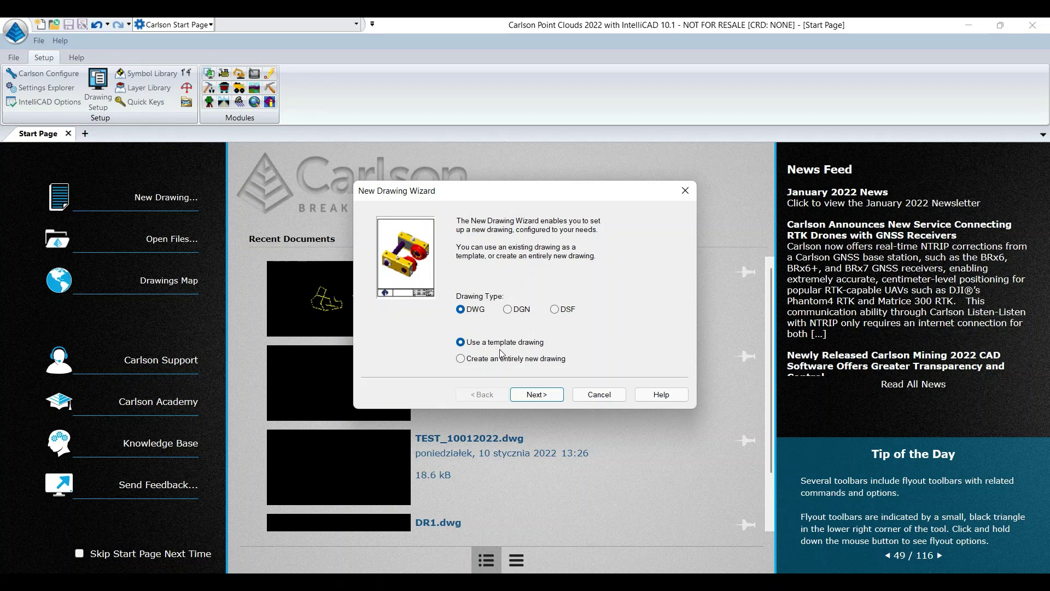
{"action": "left_click", "coordinate": [542, 394]}
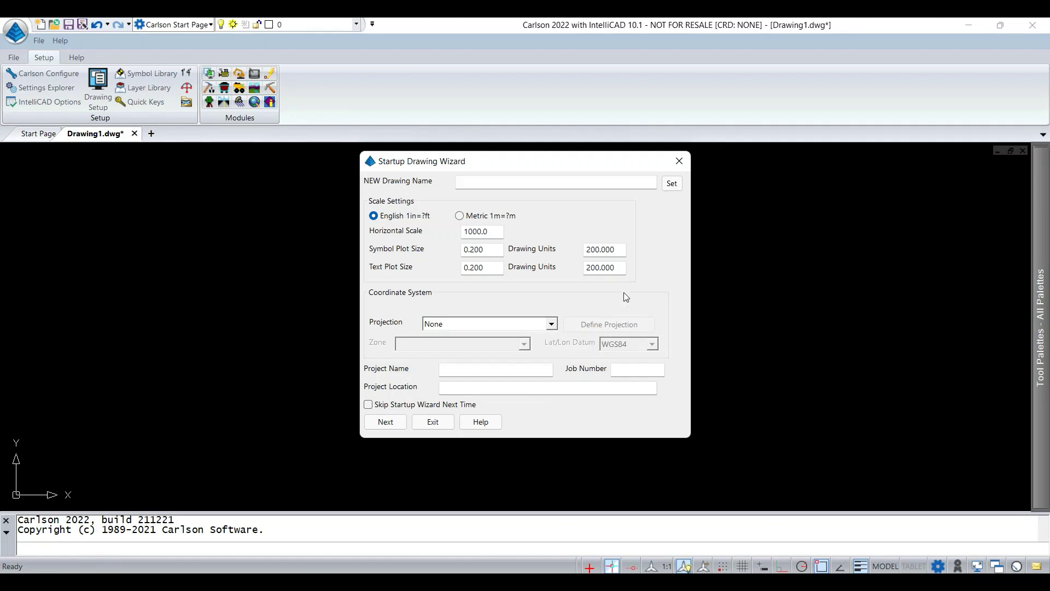
{"action": "left_click", "coordinate": [672, 184]}
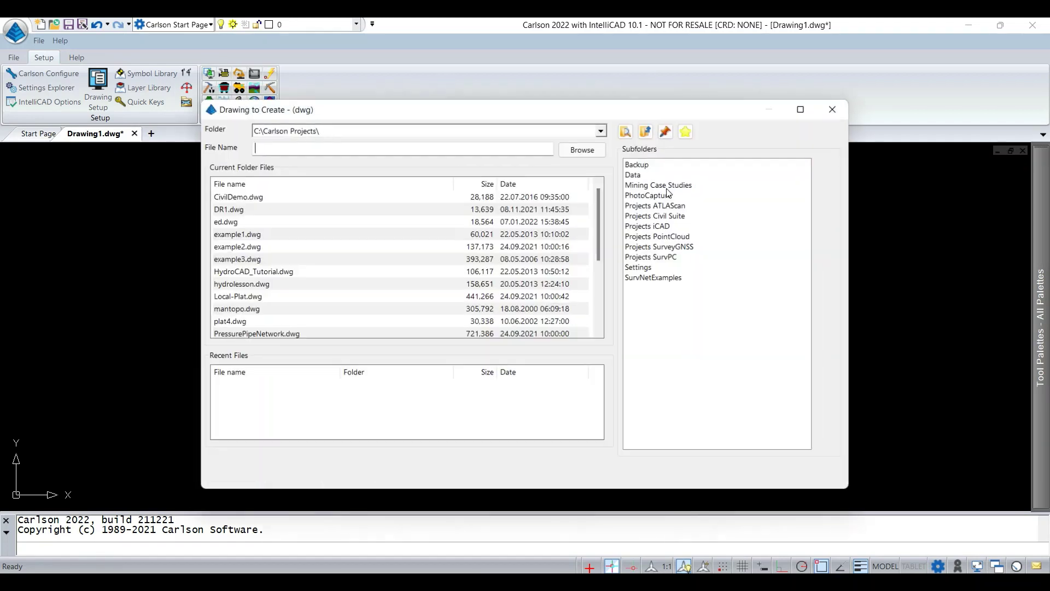
{"action": "left_click", "coordinate": [595, 153]}
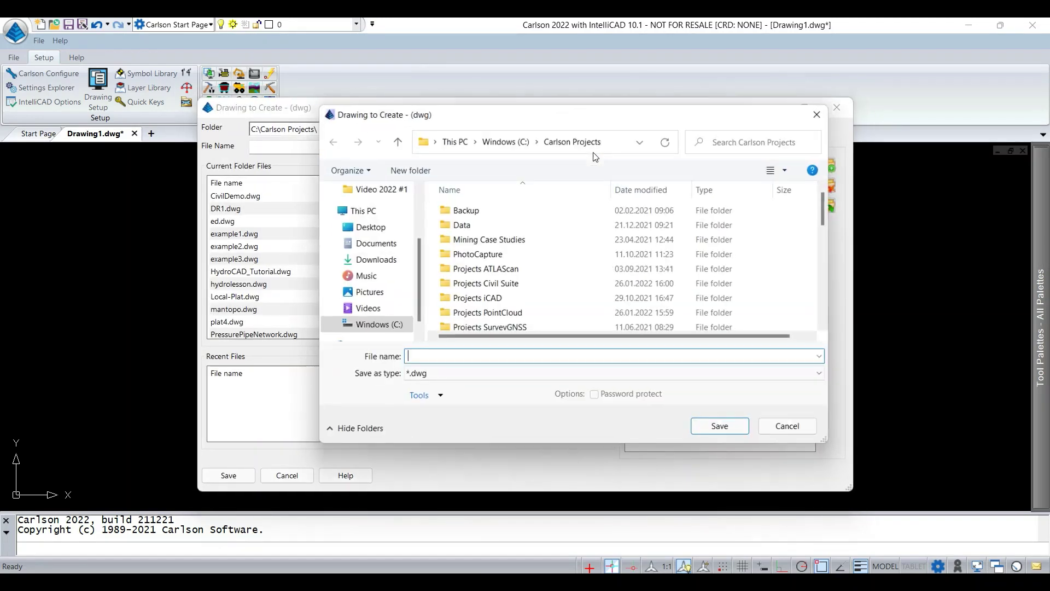
{"action": "double_click", "coordinate": [512, 312]}
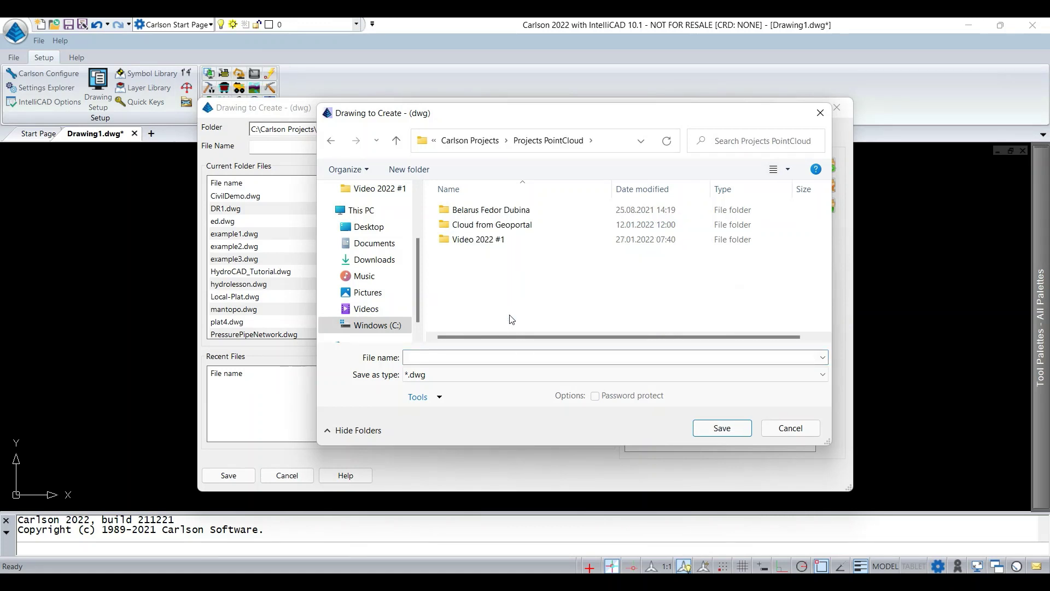
{"action": "double_click", "coordinate": [485, 241]}
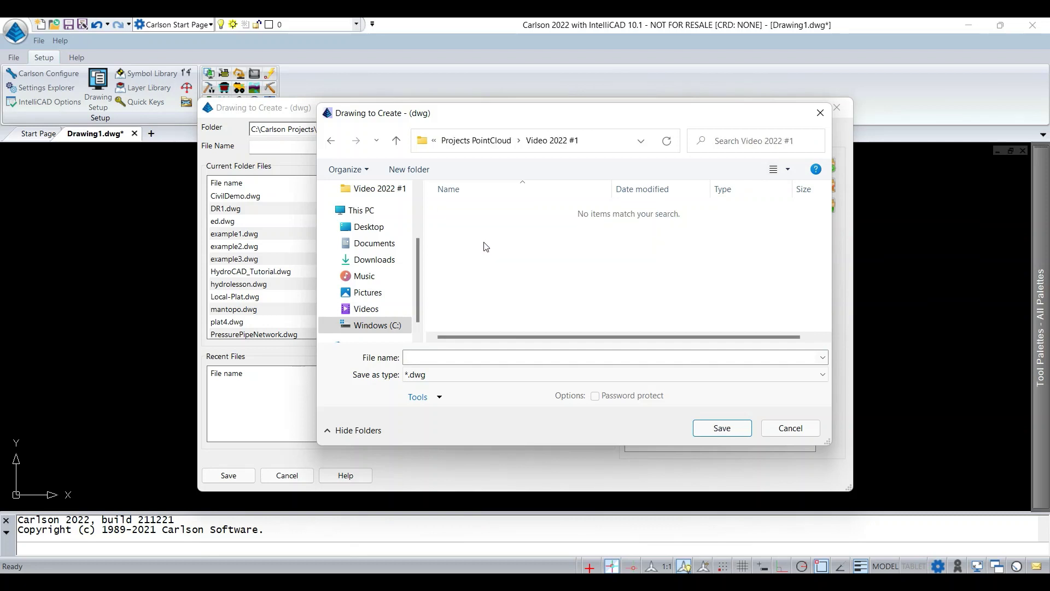
Step: Save the drawing as Video1 and switch the wizard's scale settings to Metric
{"action": "left_click", "coordinate": [432, 357]}
{"action": "type", "text": "Video1"}
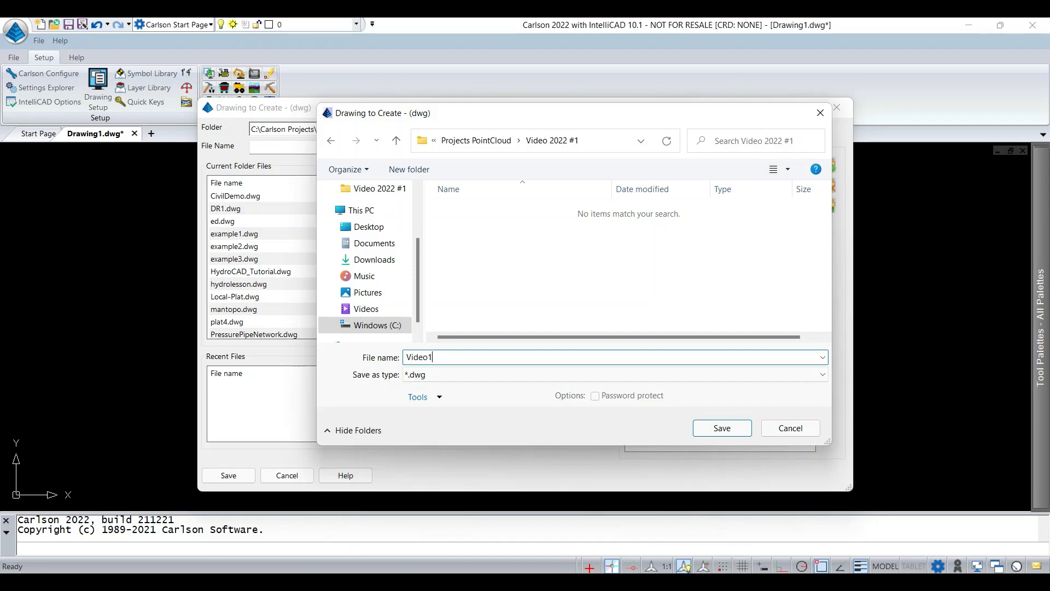
{"action": "left_click", "coordinate": [724, 428]}
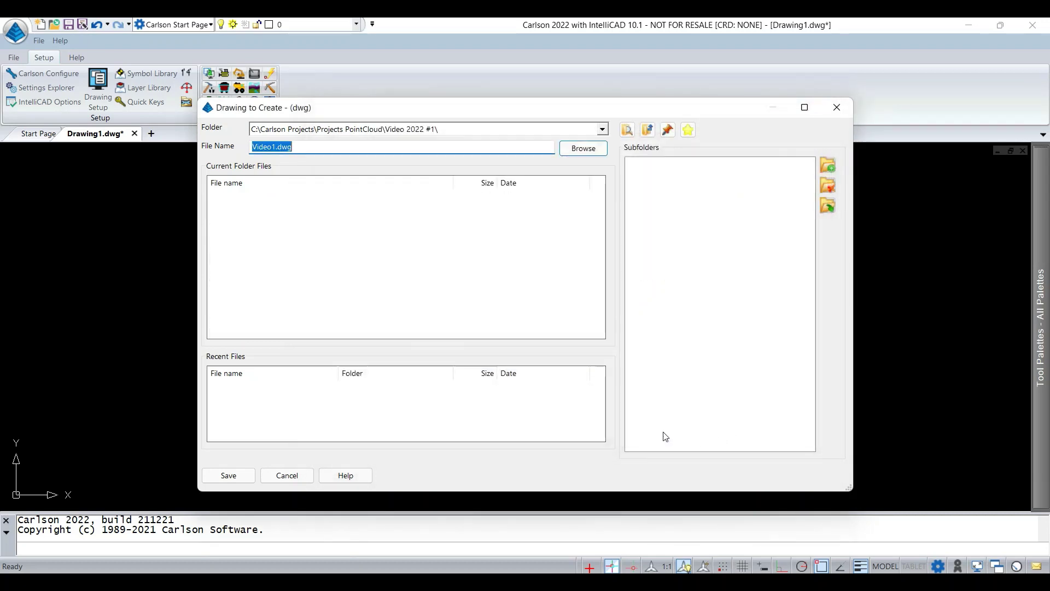
{"action": "left_click", "coordinate": [244, 480]}
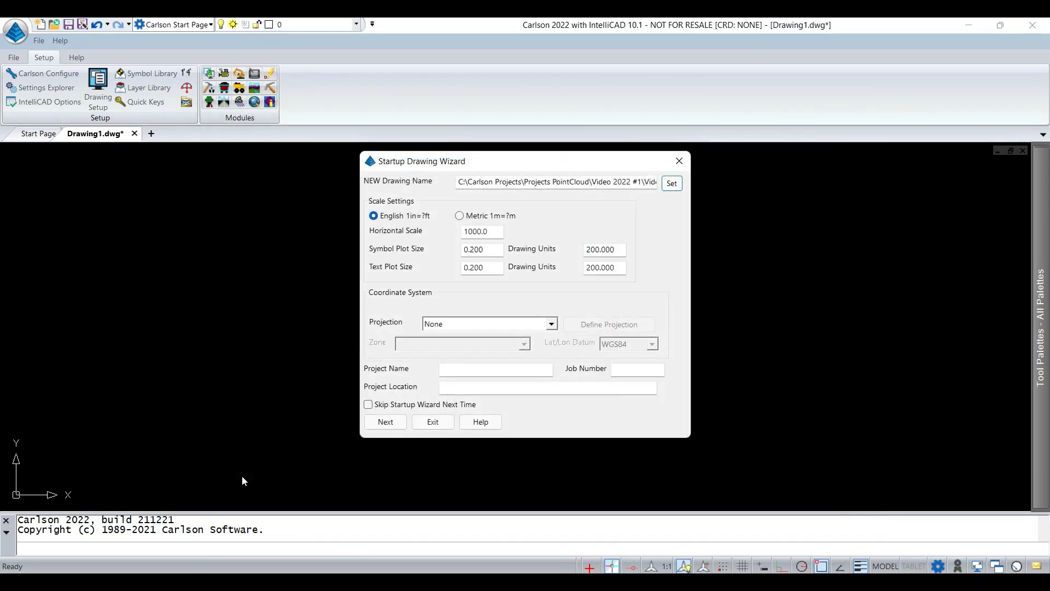
{"action": "left_click", "coordinate": [460, 216]}
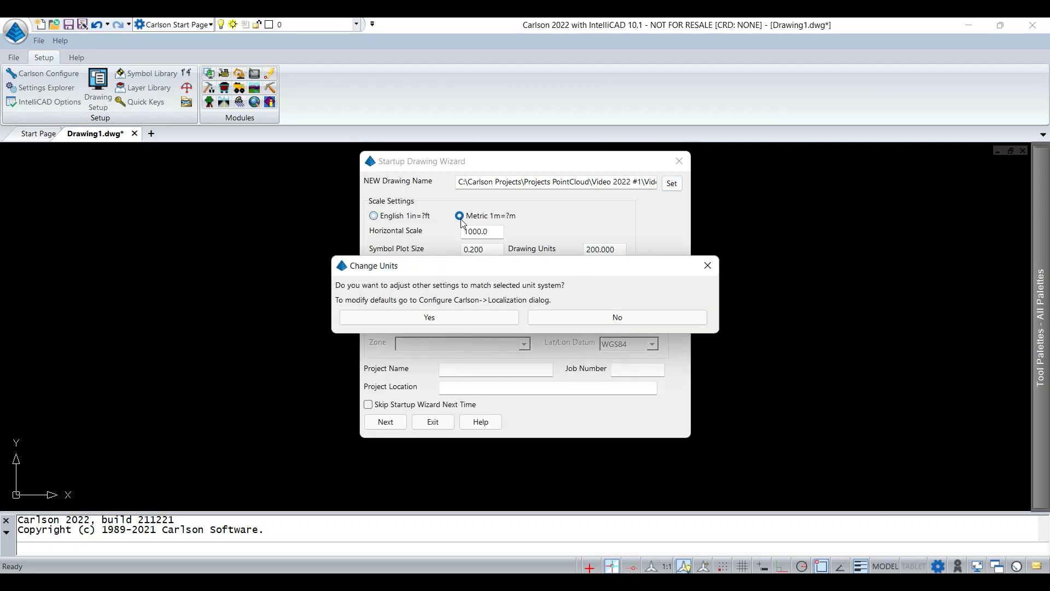
{"action": "left_click", "coordinate": [513, 317]}
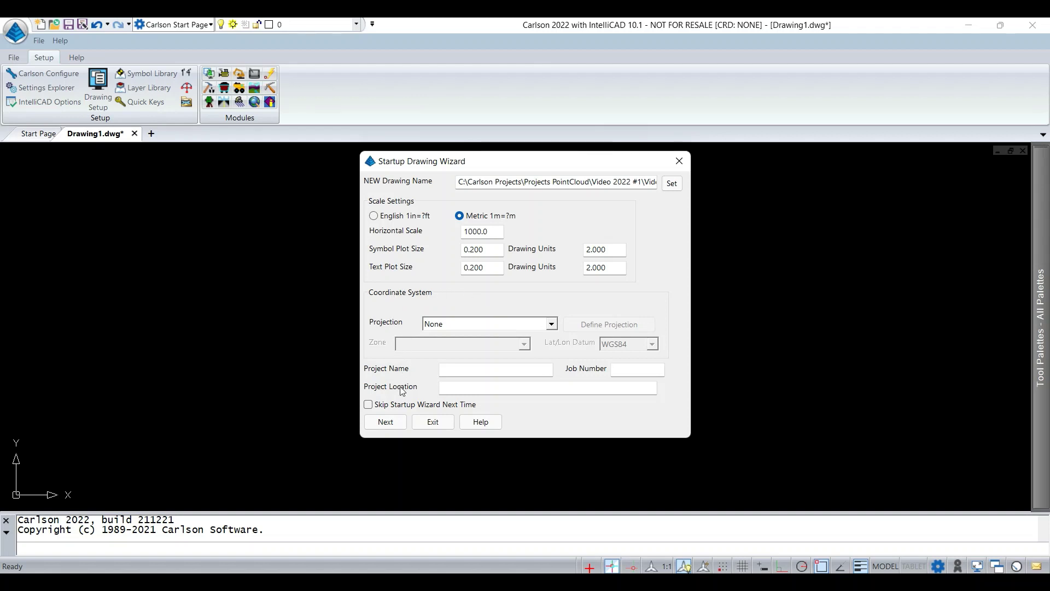
Step: Exit the startup wizard, name the CRD file Wsp, and close the Data Files wizard
{"action": "left_click", "coordinate": [421, 424]}
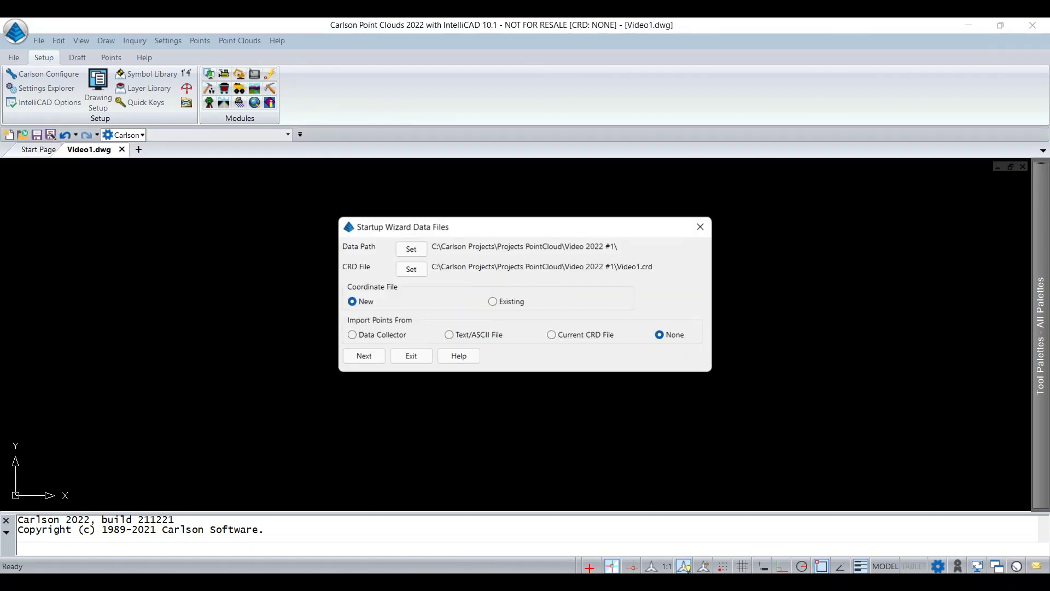
{"action": "left_click_drag", "start_coordinate": [474, 236], "coordinate": [493, 225]}
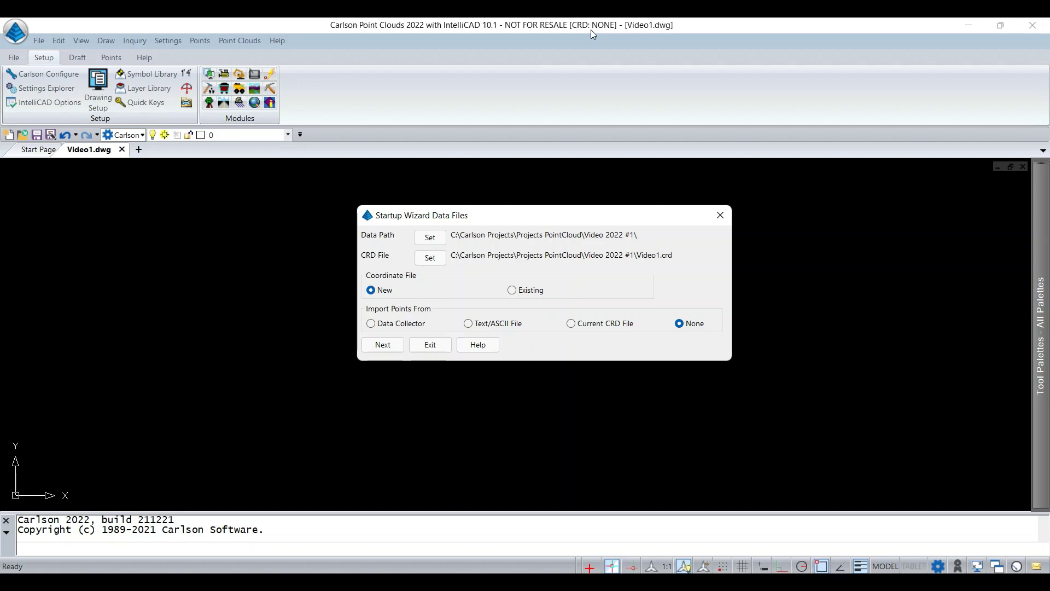
{"action": "left_click", "coordinate": [439, 260]}
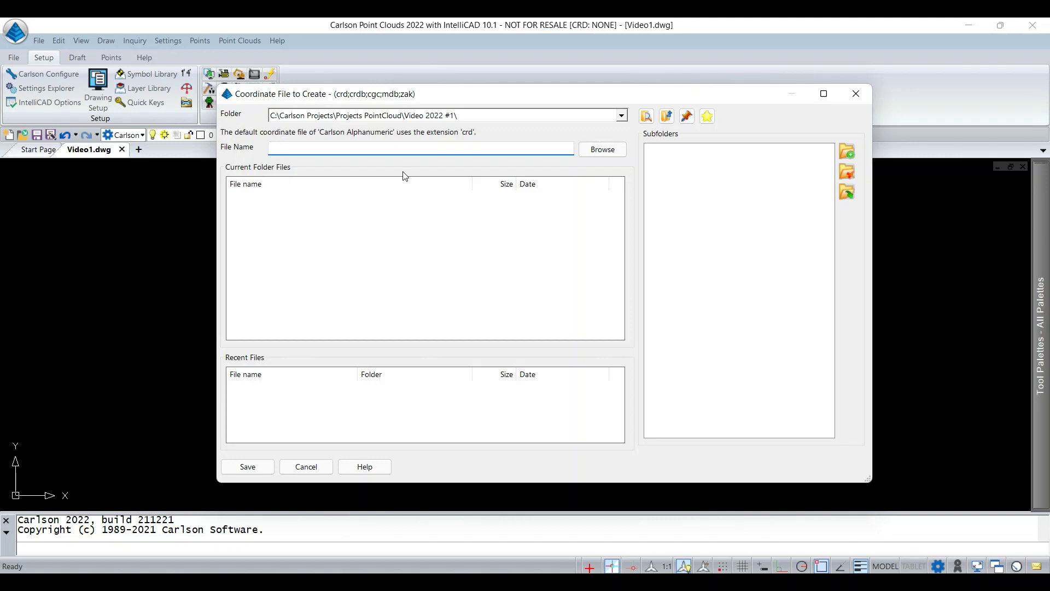
{"action": "type", "text": "Wsp"}
{"action": "left_click", "coordinate": [248, 465]}
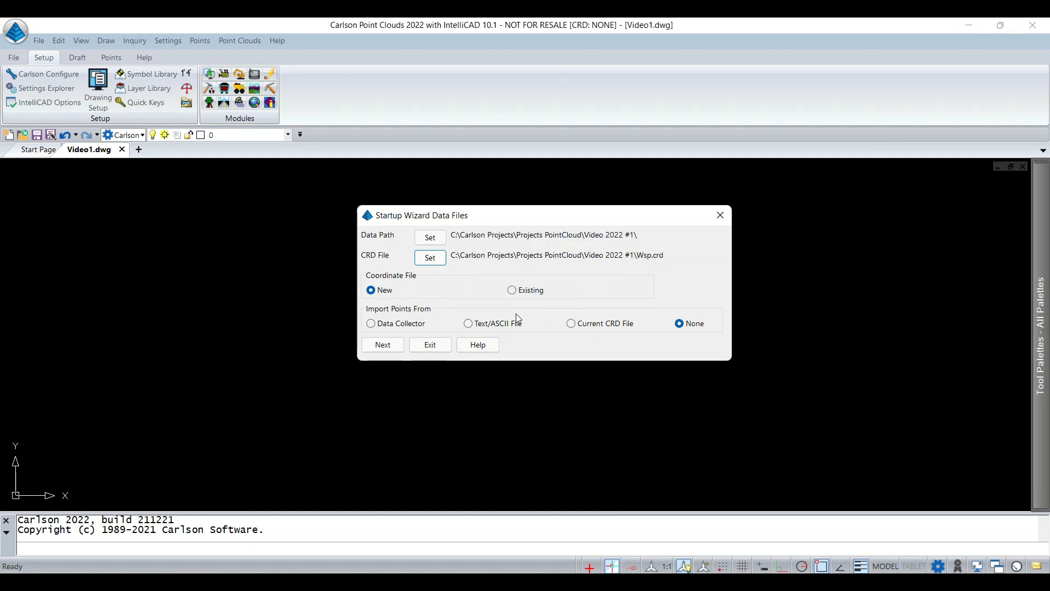
{"action": "left_click", "coordinate": [396, 346]}
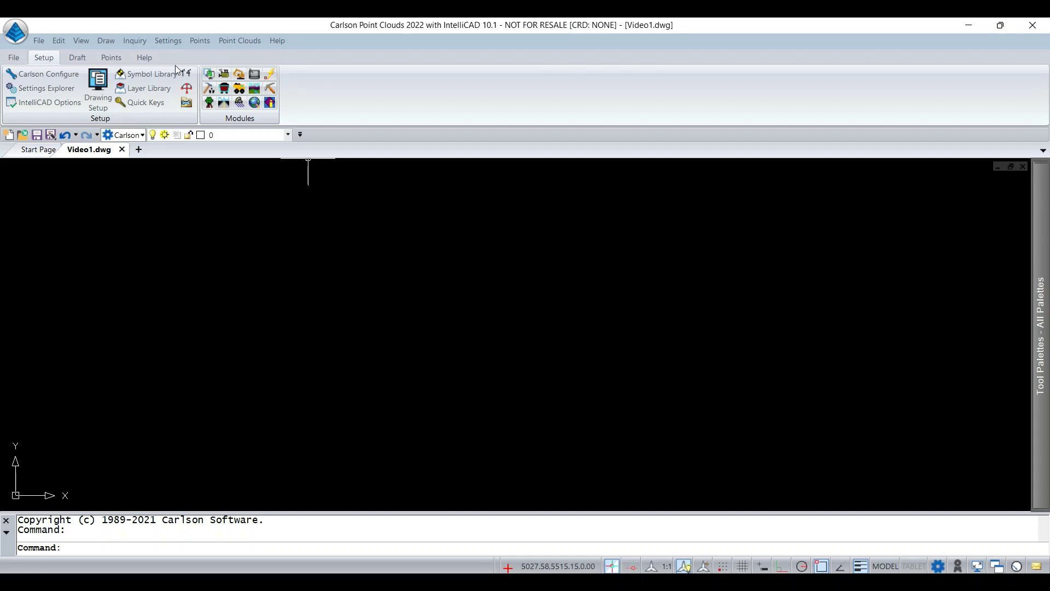
Step: Set and create Wsp.crd as the active coordinate file through Points > Set Coordinate File
{"action": "left_click", "coordinate": [173, 43]}
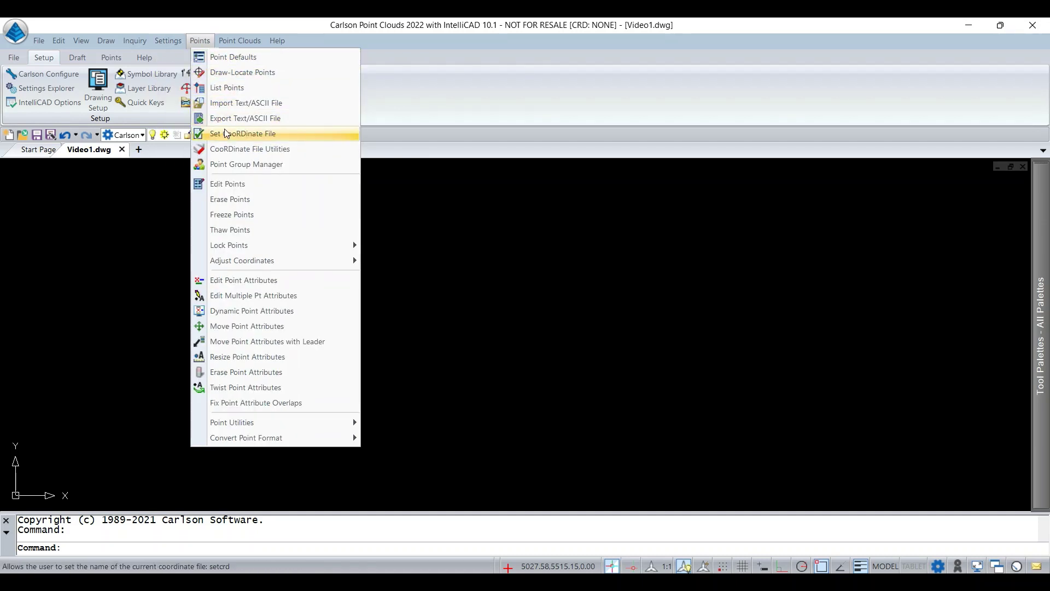
{"action": "left_click", "coordinate": [227, 133]}
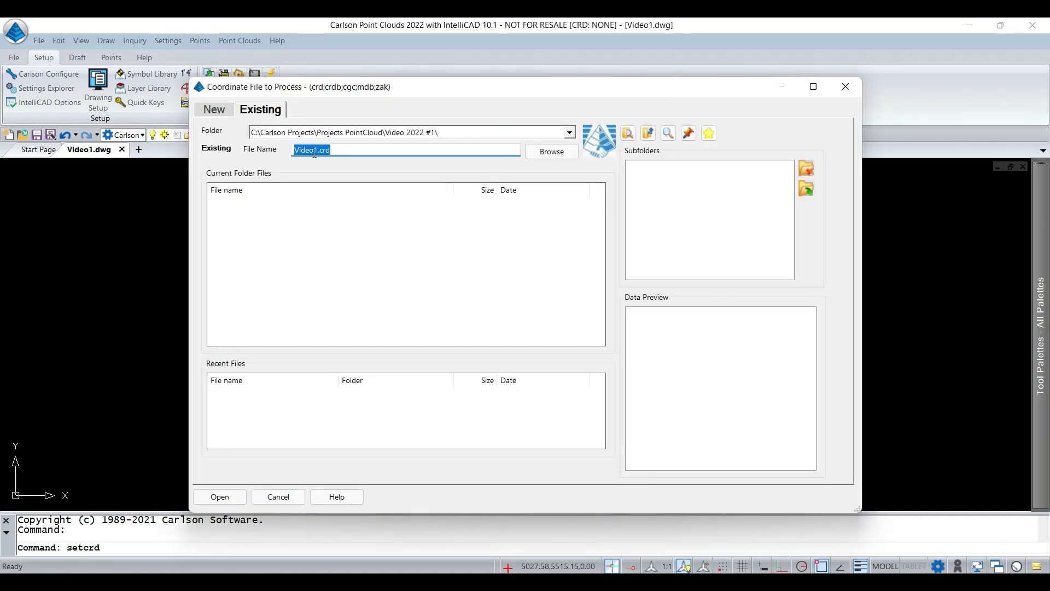
{"action": "left_click_drag", "start_coordinate": [314, 153], "coordinate": [295, 153]}
{"action": "type", "text": "Wsp"}
{"action": "left_click", "coordinate": [225, 493]}
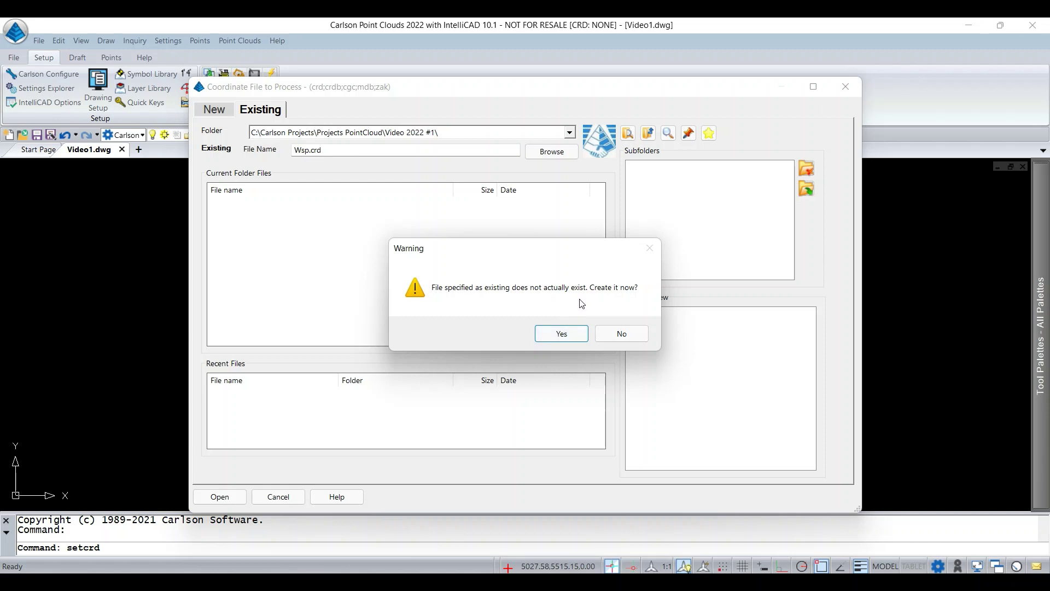
{"action": "left_click", "coordinate": [562, 333]}
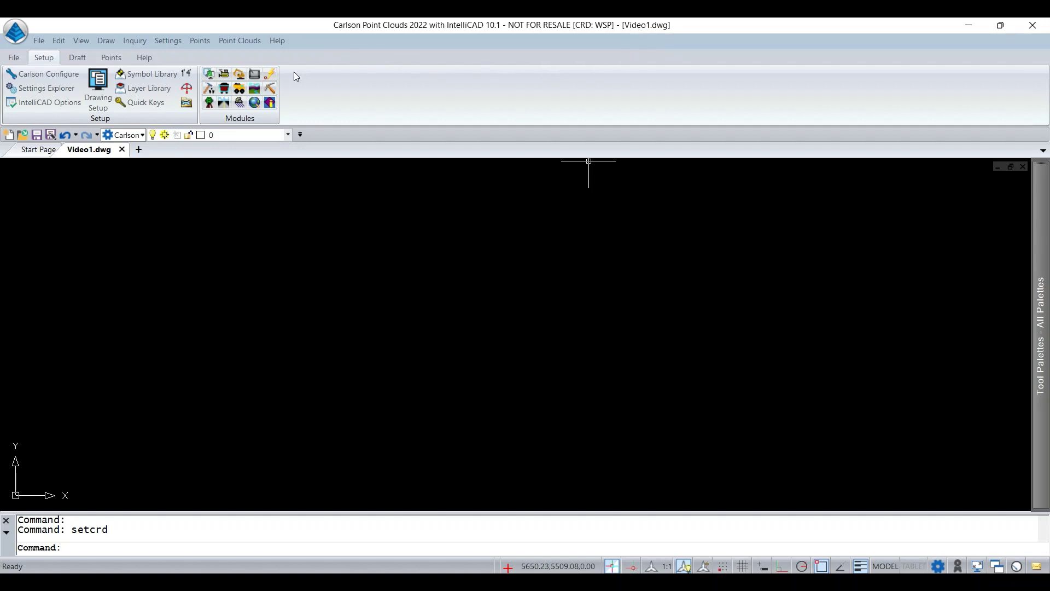
{"action": "left_click", "coordinate": [240, 40]}
Step: Open PointCloud Advanced, move it left, and save new project ProjektPointCloud in Video 2022 #1
{"action": "left_click", "coordinate": [253, 80]}
{"action": "left_click", "coordinate": [253, 81]}
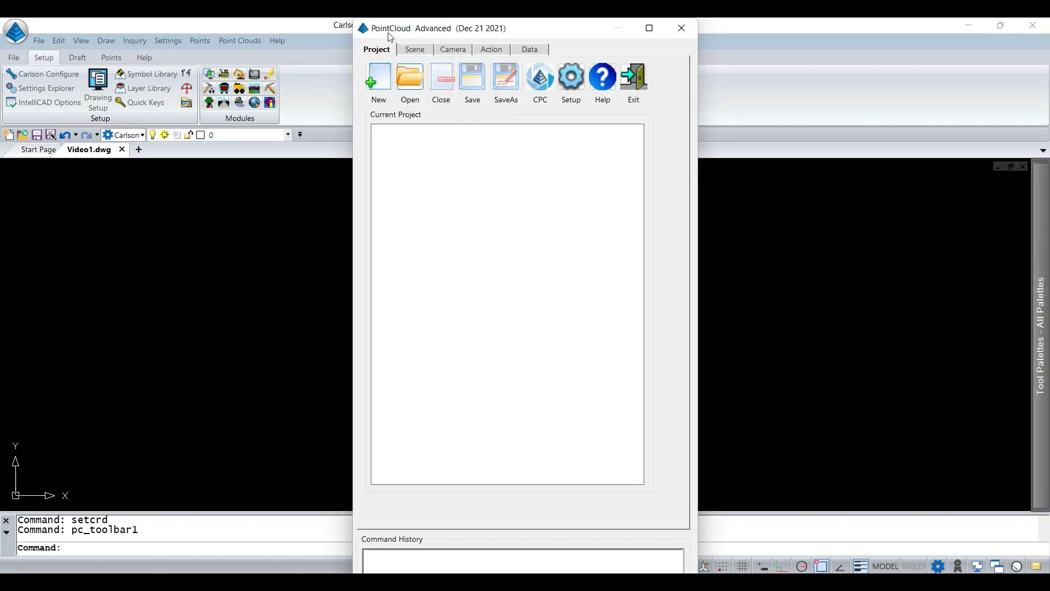
{"action": "left_click_drag", "start_coordinate": [391, 37], "coordinate": [40, 34]}
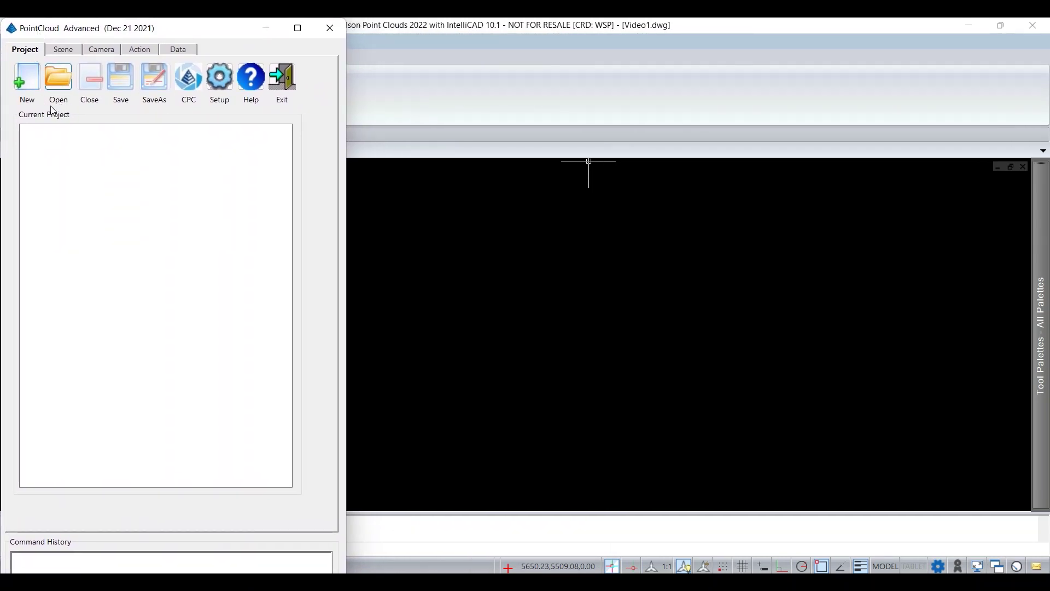
{"action": "left_click", "coordinate": [27, 81]}
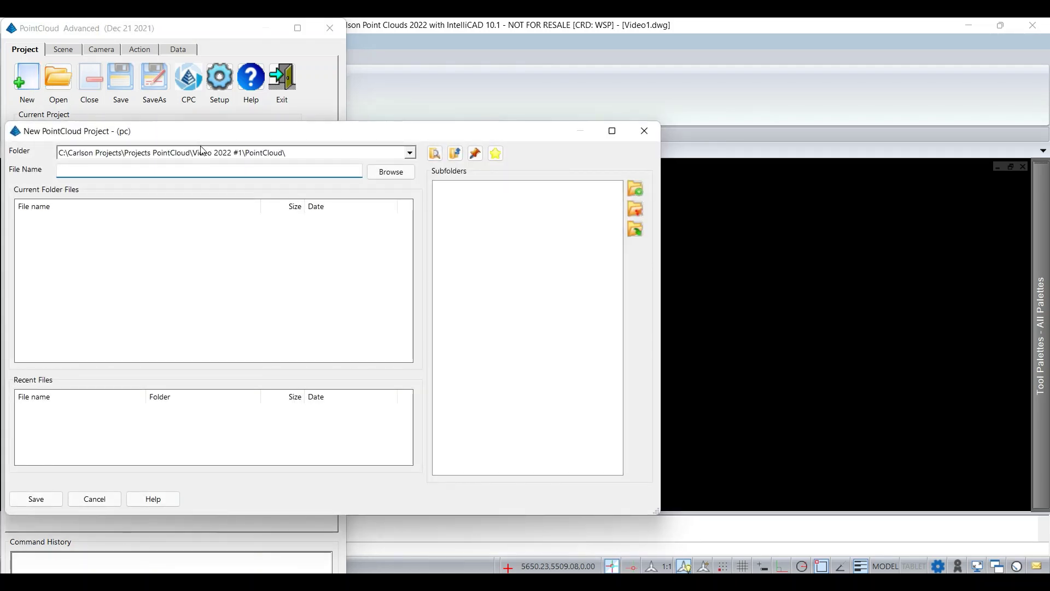
{"action": "left_click", "coordinate": [455, 154]}
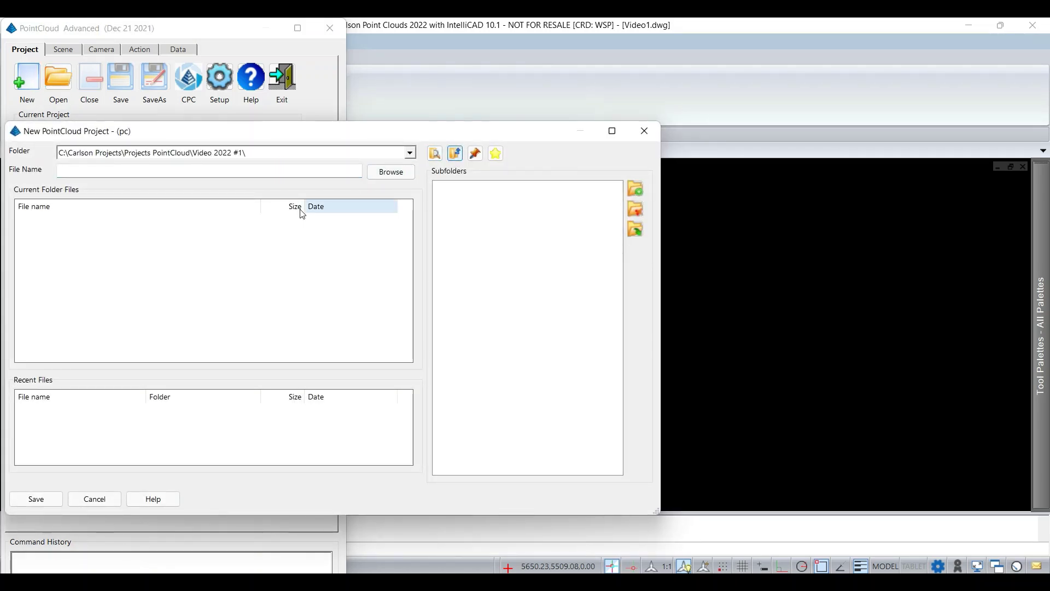
{"action": "left_click", "coordinate": [101, 171]}
{"action": "type", "text": "ProjektPo"}
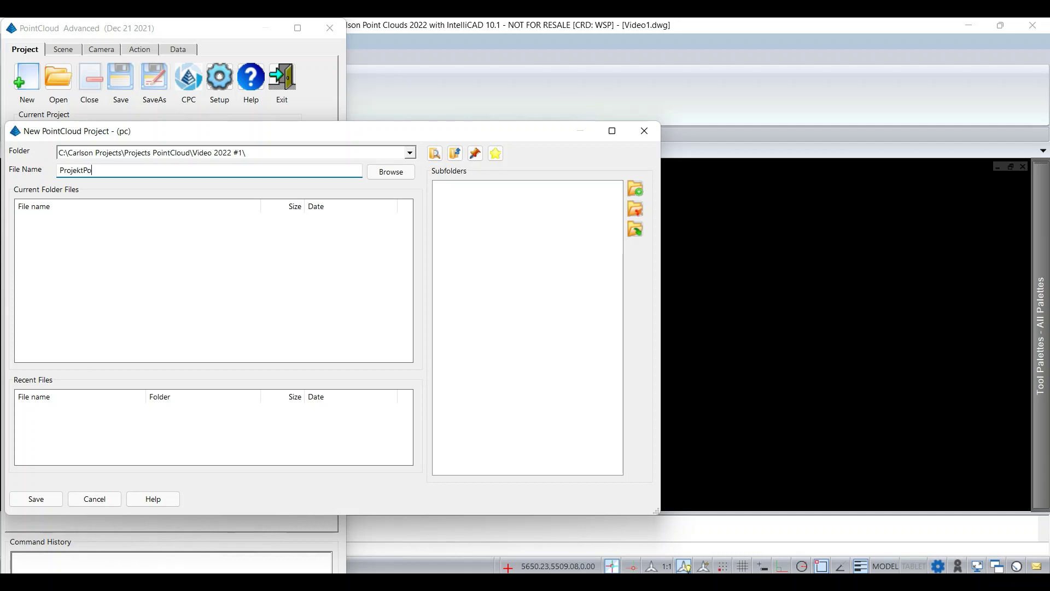
{"action": "type", "text": "intCloud"}
{"action": "left_click", "coordinate": [33, 501]}
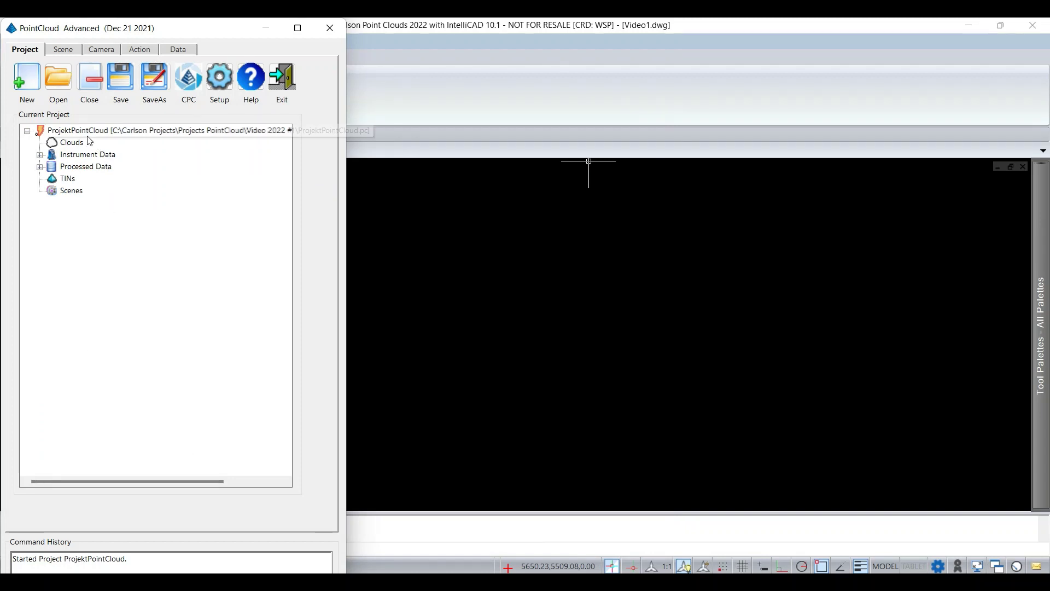
Step: Import ChmuraPunktow.laz under Clouds, keeping all classifications selected
{"action": "right_click", "coordinate": [76, 146]}
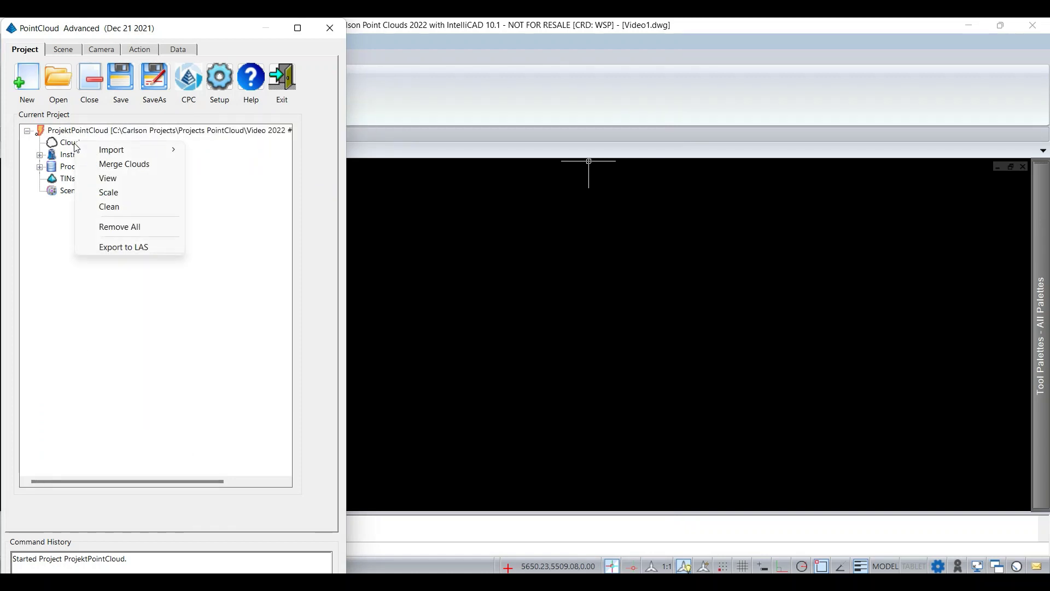
{"action": "mouse_move", "coordinate": [130, 149]}
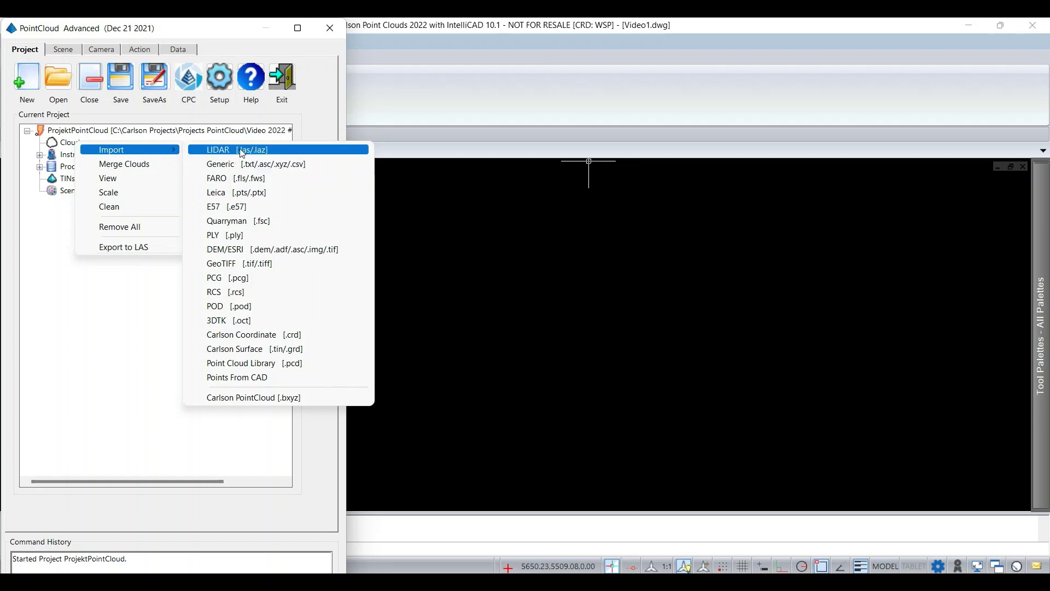
{"action": "left_click", "coordinate": [242, 150]}
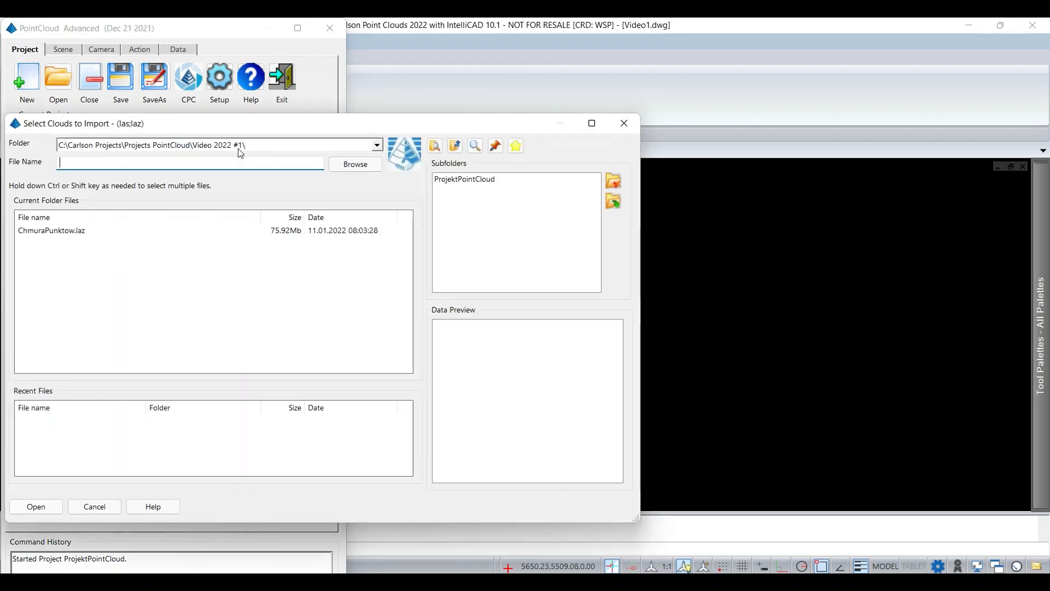
{"action": "left_click", "coordinate": [56, 230]}
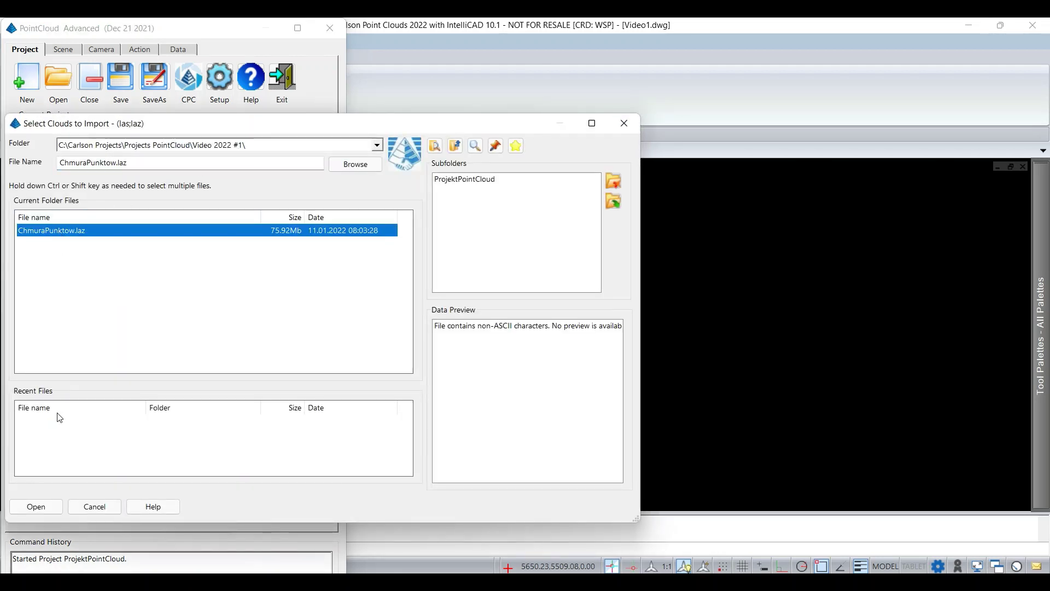
{"action": "left_click", "coordinate": [36, 505]}
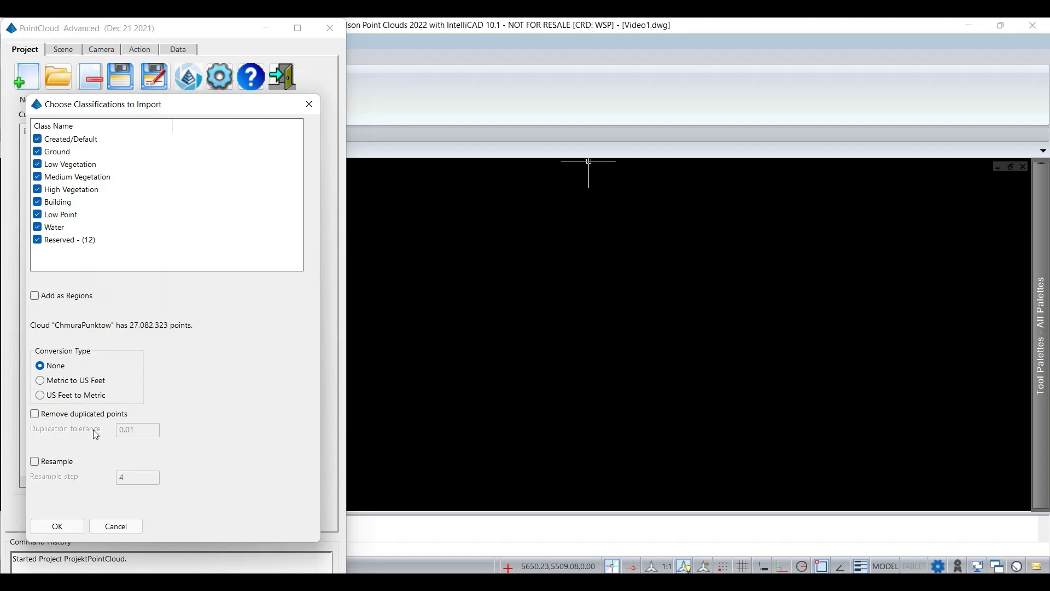
{"action": "left_click", "coordinate": [54, 527]}
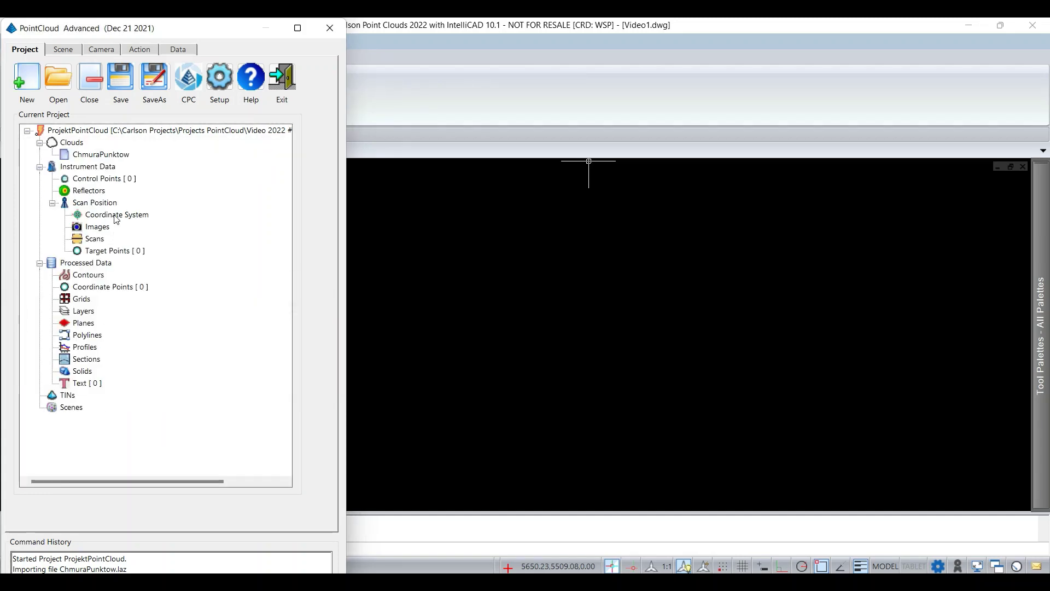
Step: View the ChmuraPunktow cloud as a new scene named ChmuraPunktow
{"action": "left_click", "coordinate": [102, 155]}
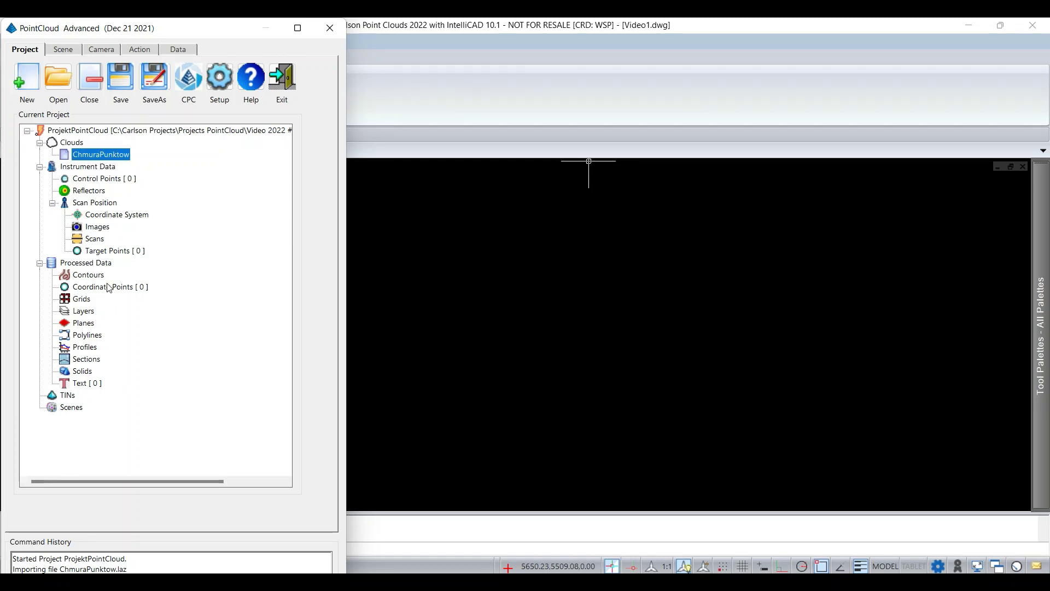
{"action": "right_click", "coordinate": [117, 159]}
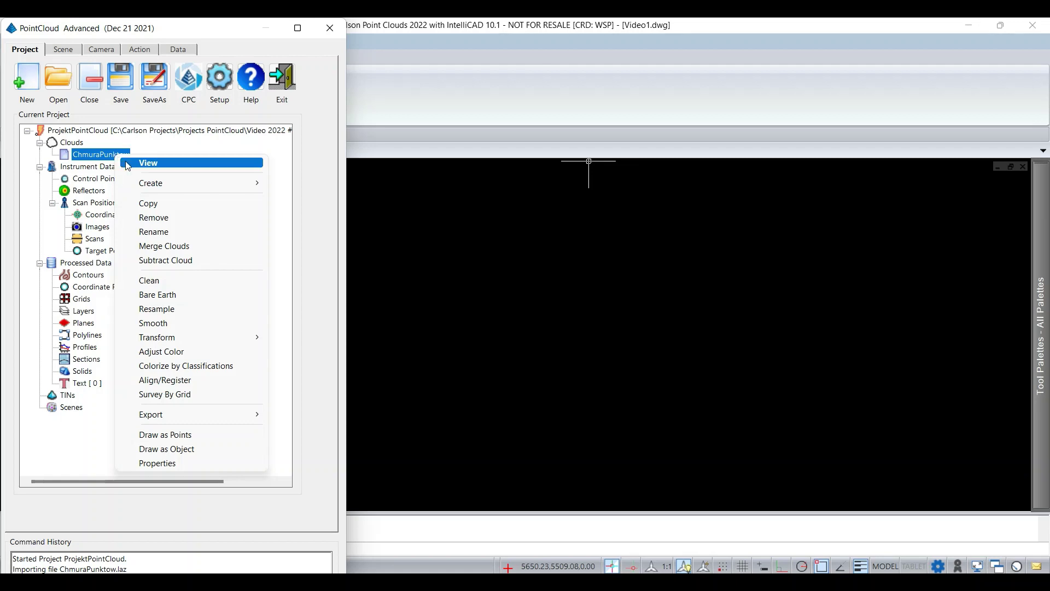
{"action": "left_click", "coordinate": [127, 161]}
{"action": "left_click_drag", "start_coordinate": [100, 236], "coordinate": [157, 236]}
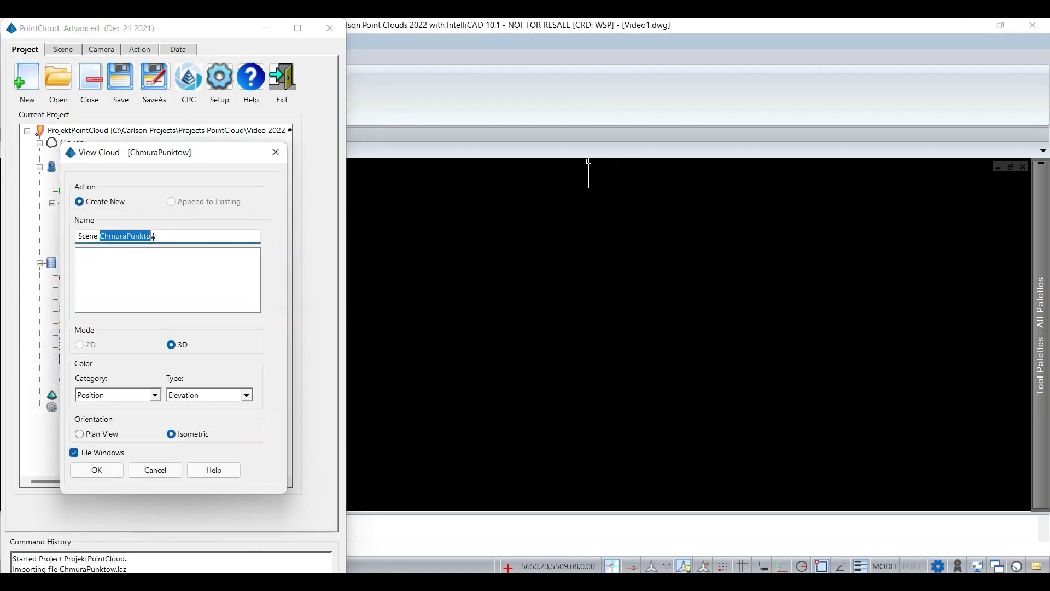
{"action": "left_click_drag", "start_coordinate": [177, 156], "coordinate": [270, 167]}
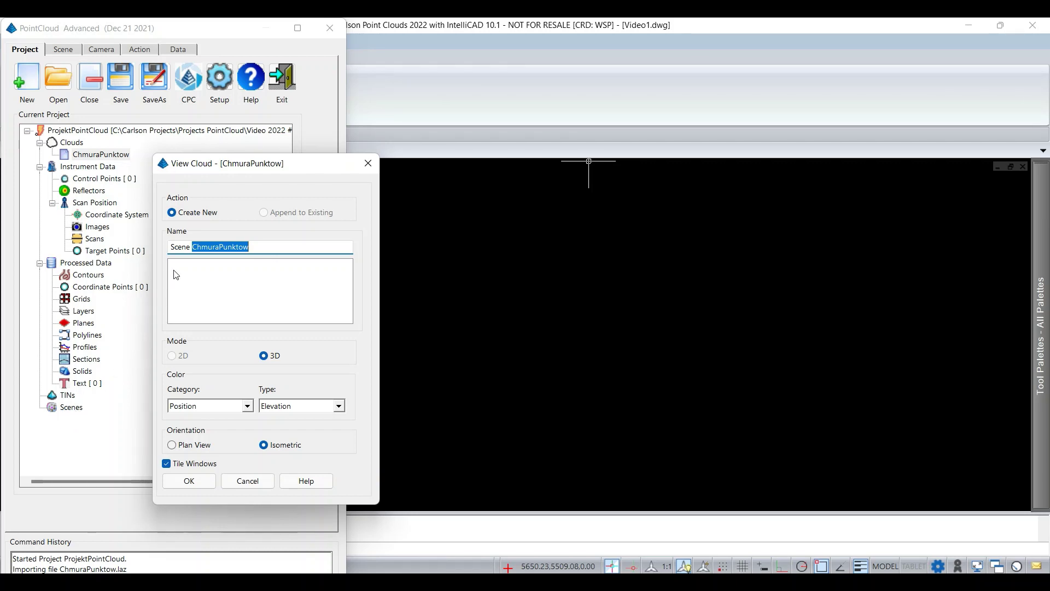
{"action": "left_click_drag", "start_coordinate": [192, 248], "coordinate": [145, 251]}
{"action": "key", "text": "BackSpace"}
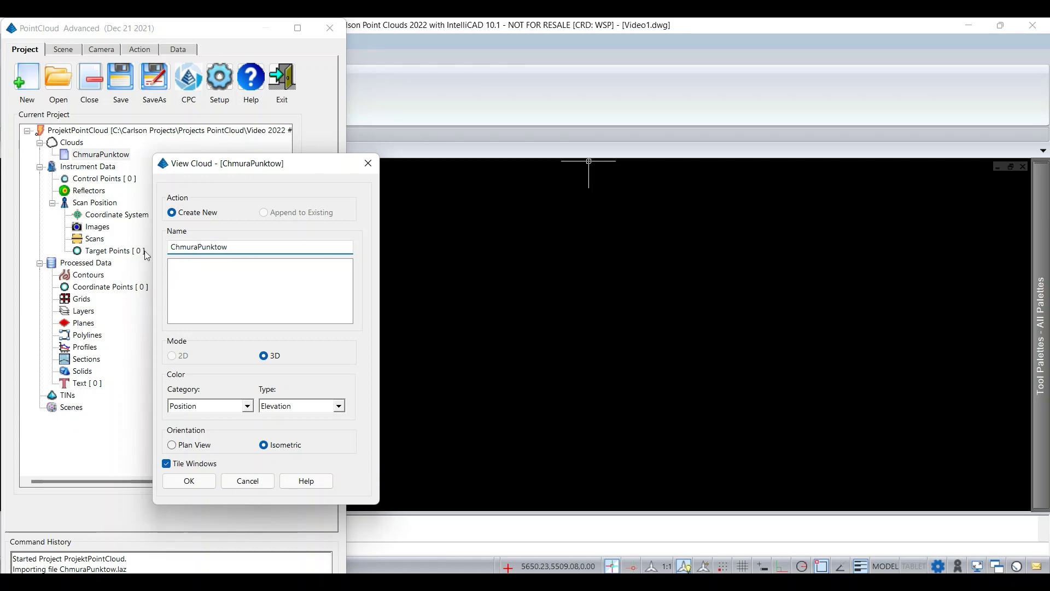
{"action": "left_click", "coordinate": [188, 480]}
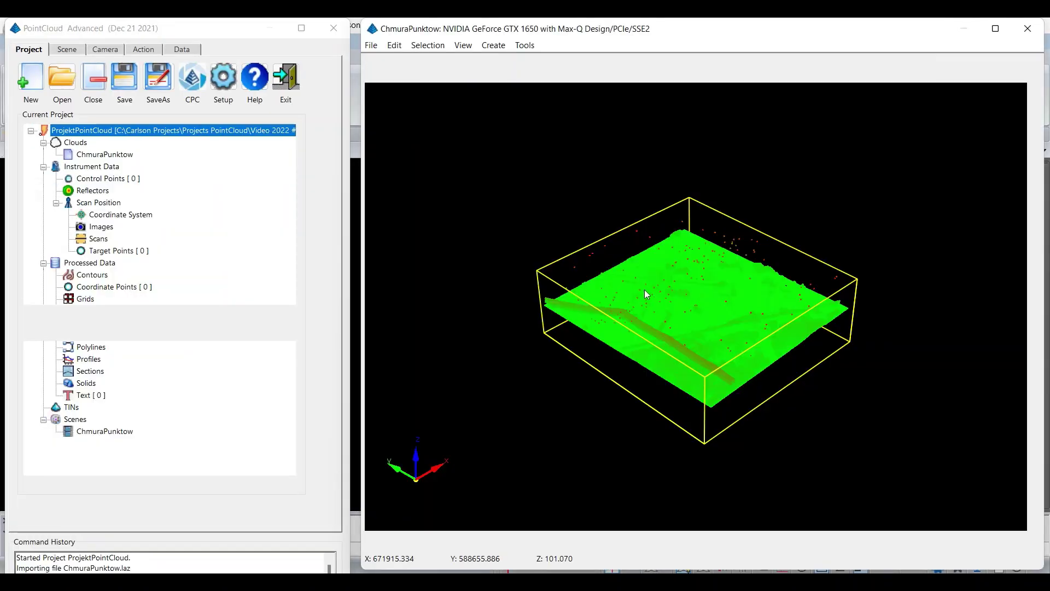
Step: Orbit and zoom the 3D viewer to a level side view of the power lines
{"action": "scroll", "coordinate": [692, 366], "scroll_direction": "up", "scroll_amount": 5}
{"action": "mouse_move", "coordinate": [692, 367]}
{"action": "left_mouse_down"}
{"action": "mouse_move", "coordinate": [732, 290]}
{"action": "mouse_move", "coordinate": [725, 326]}
{"action": "left_mouse_up"}
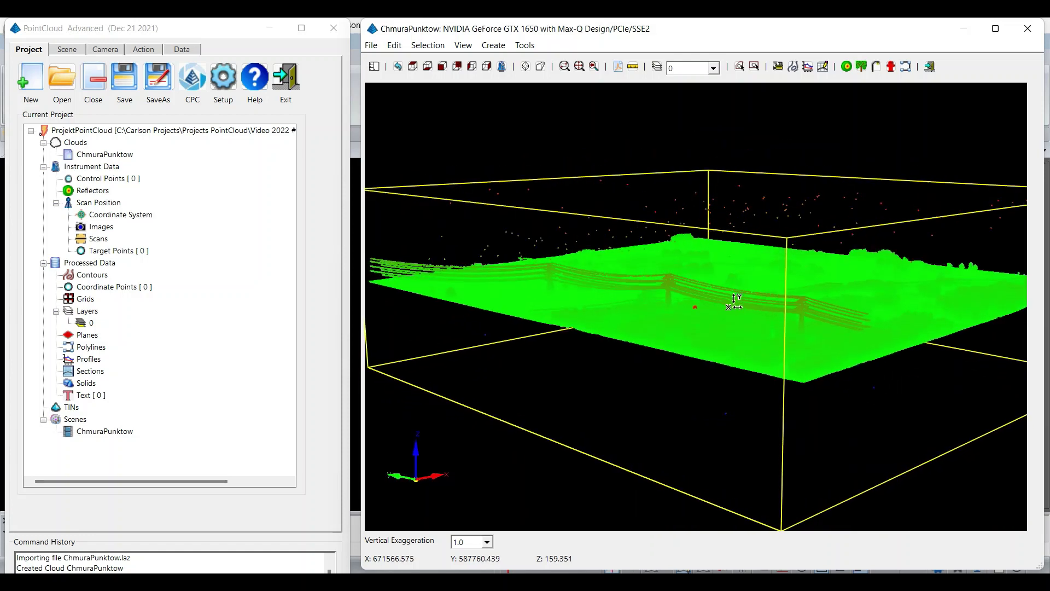
{"action": "scroll", "coordinate": [726, 325], "scroll_direction": "up", "scroll_amount": 3}
{"action": "scroll", "coordinate": [727, 324], "scroll_direction": "up", "scroll_amount": 2}
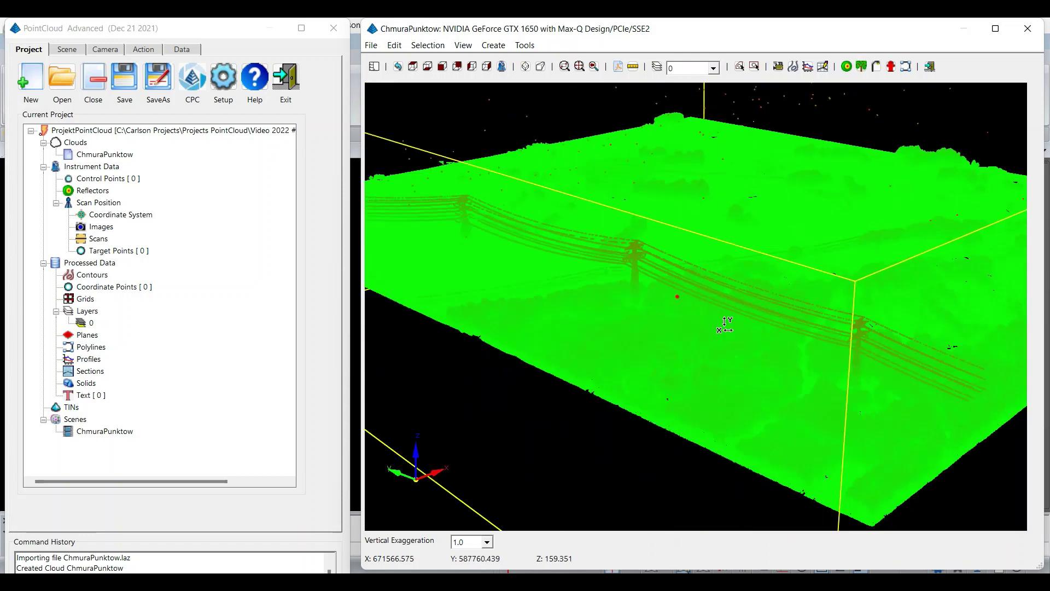
{"action": "mouse_move", "coordinate": [727, 324]}
{"action": "left_mouse_down"}
{"action": "mouse_move", "coordinate": [794, 355]}
{"action": "mouse_move", "coordinate": [792, 207]}
{"action": "mouse_move", "coordinate": [734, 296]}
{"action": "left_mouse_up"}
{"action": "scroll", "coordinate": [734, 295], "scroll_direction": "up", "scroll_amount": 2}
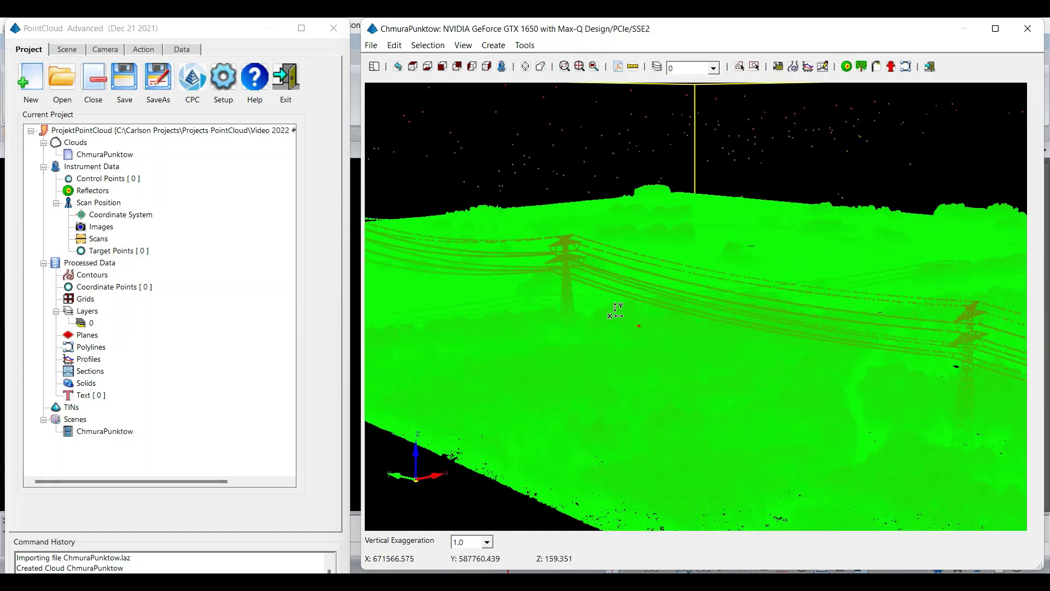
{"action": "scroll", "coordinate": [565, 266], "scroll_direction": "down", "scroll_amount": 2}
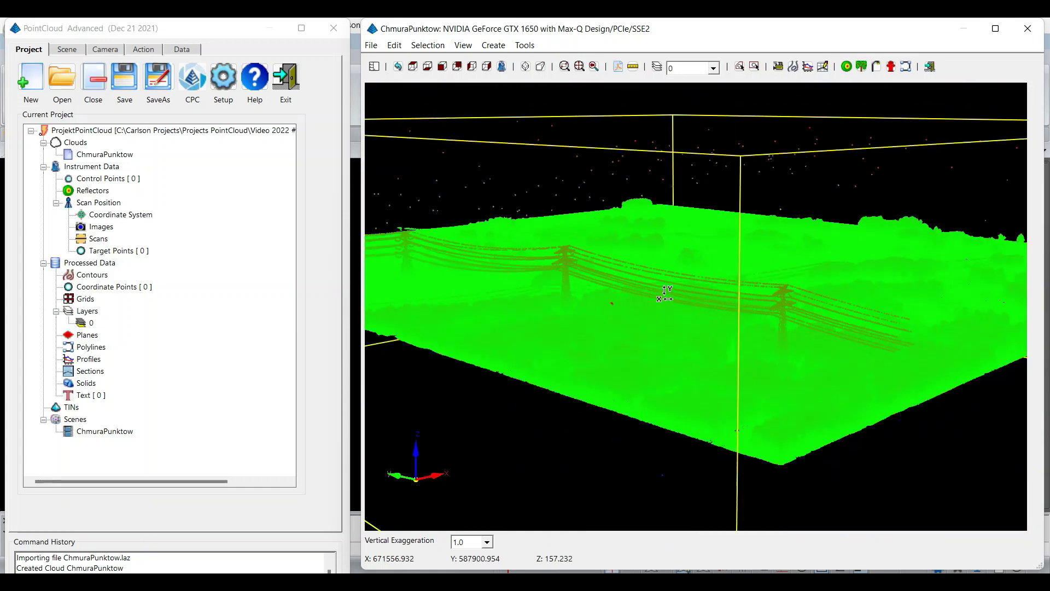
{"action": "mouse_move", "coordinate": [669, 295]}
{"action": "left_mouse_down"}
{"action": "mouse_move", "coordinate": [676, 285]}
{"action": "mouse_move", "coordinate": [661, 198]}
{"action": "left_mouse_up"}
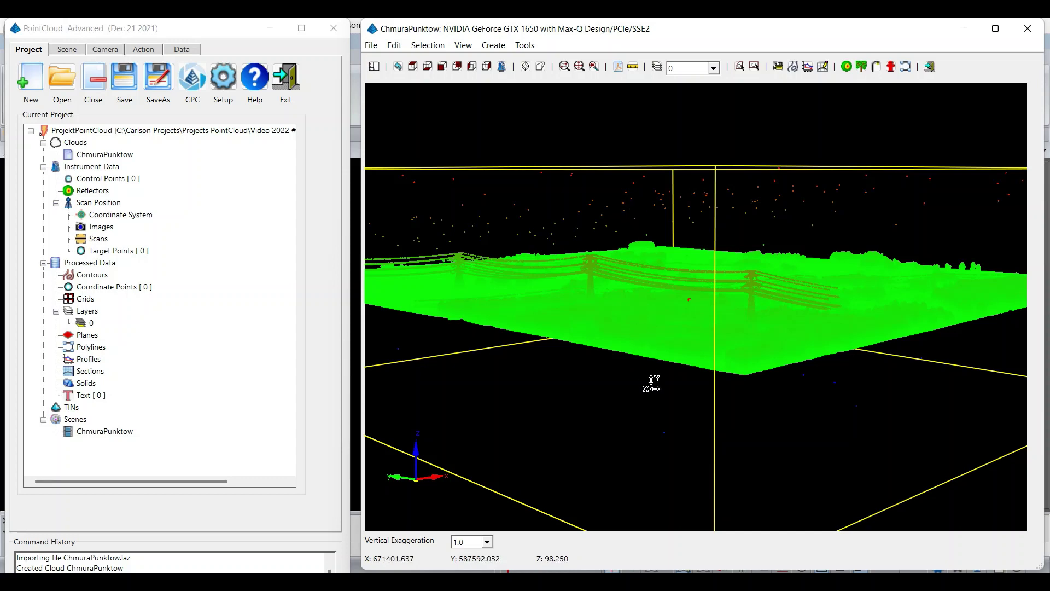
{"action": "mouse_move", "coordinate": [652, 376]}
{"action": "left_mouse_down"}
{"action": "mouse_move", "coordinate": [669, 319]}
{"action": "mouse_move", "coordinate": [671, 351]}
{"action": "mouse_move", "coordinate": [673, 253]}
{"action": "mouse_move", "coordinate": [681, 276]}
{"action": "left_mouse_up"}
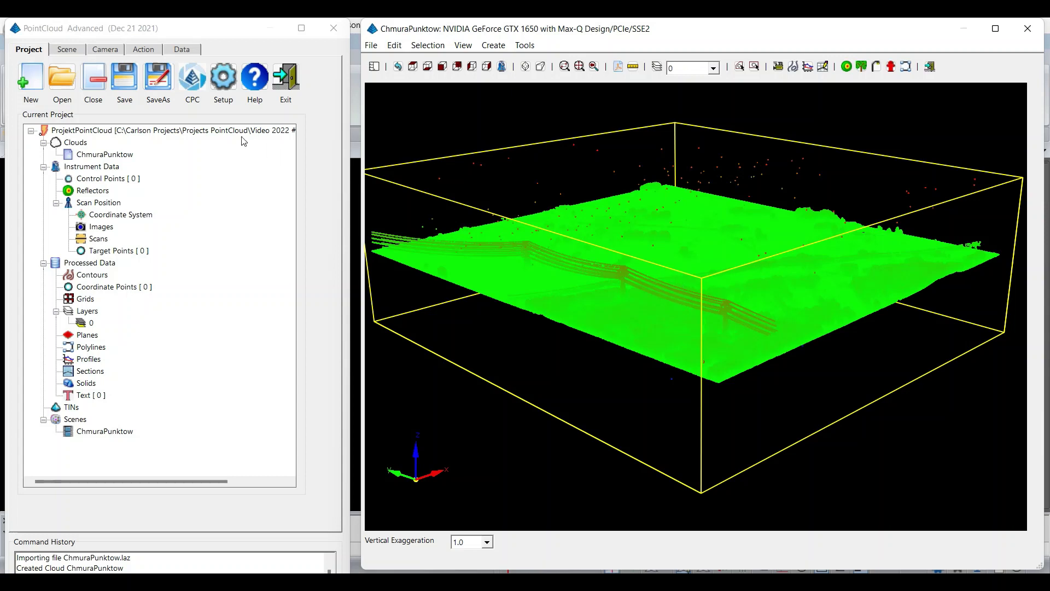
Step: On the Action tab, select all ChmuraPunktow points with Selection Set > All
{"action": "left_click", "coordinate": [144, 54]}
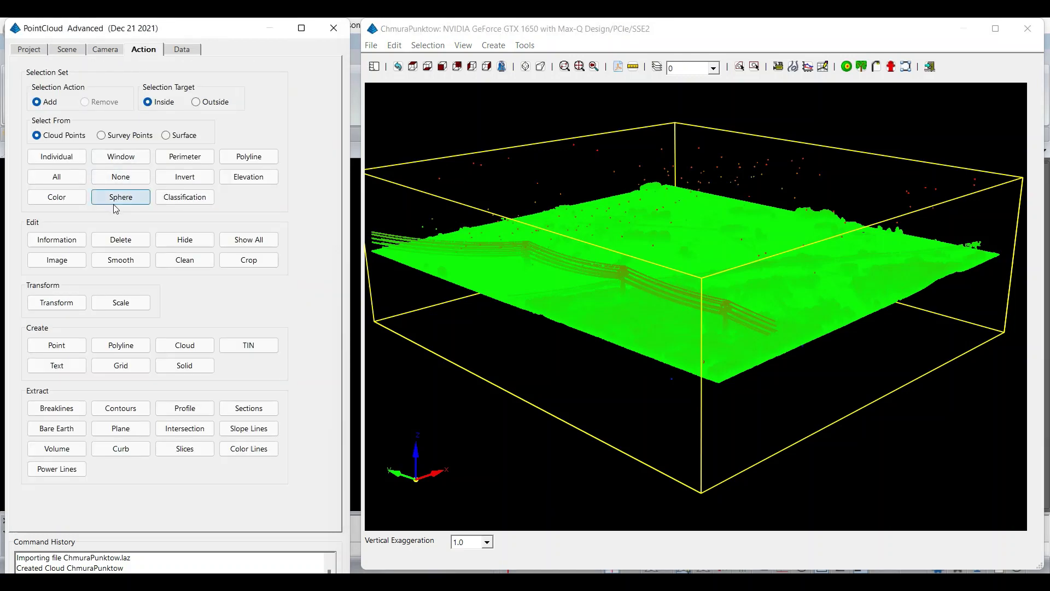
{"action": "left_click", "coordinate": [677, 241]}
{"action": "scroll", "coordinate": [677, 241], "scroll_direction": "up", "scroll_amount": 3}
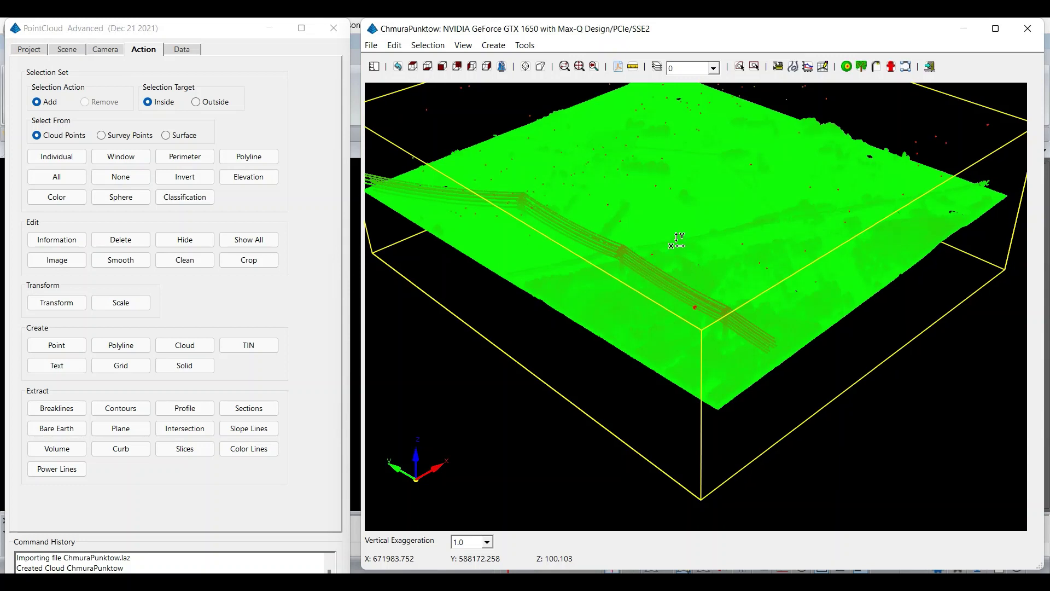
{"action": "scroll", "coordinate": [677, 241], "scroll_direction": "down", "scroll_amount": 2}
{"action": "scroll", "coordinate": [673, 243], "scroll_direction": "down", "scroll_amount": 2}
{"action": "scroll", "coordinate": [596, 298], "scroll_direction": "down", "scroll_amount": 1}
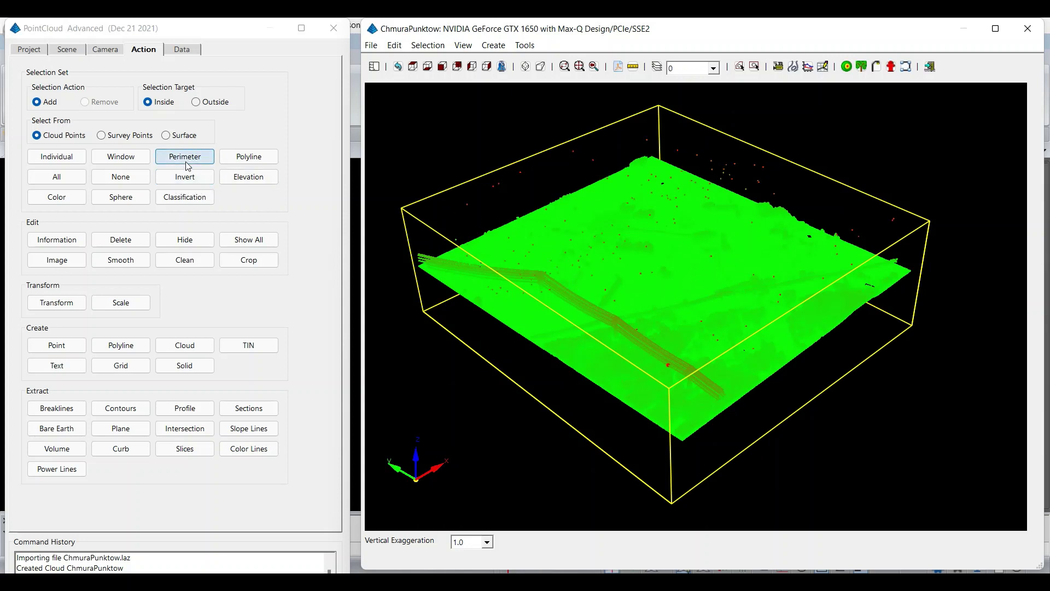
{"action": "left_click", "coordinate": [251, 159]}
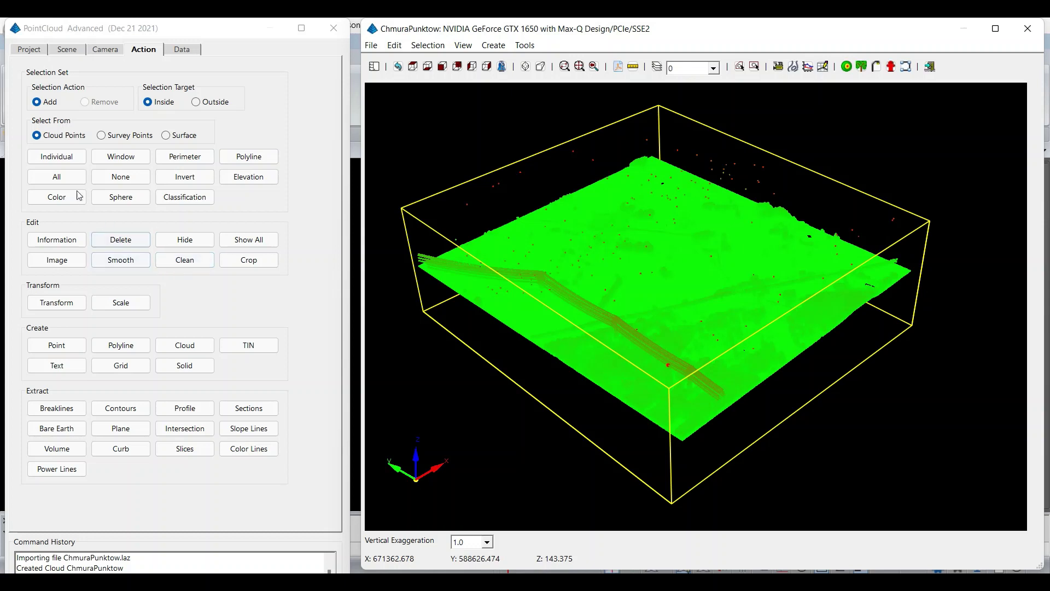
{"action": "left_click", "coordinate": [62, 178]}
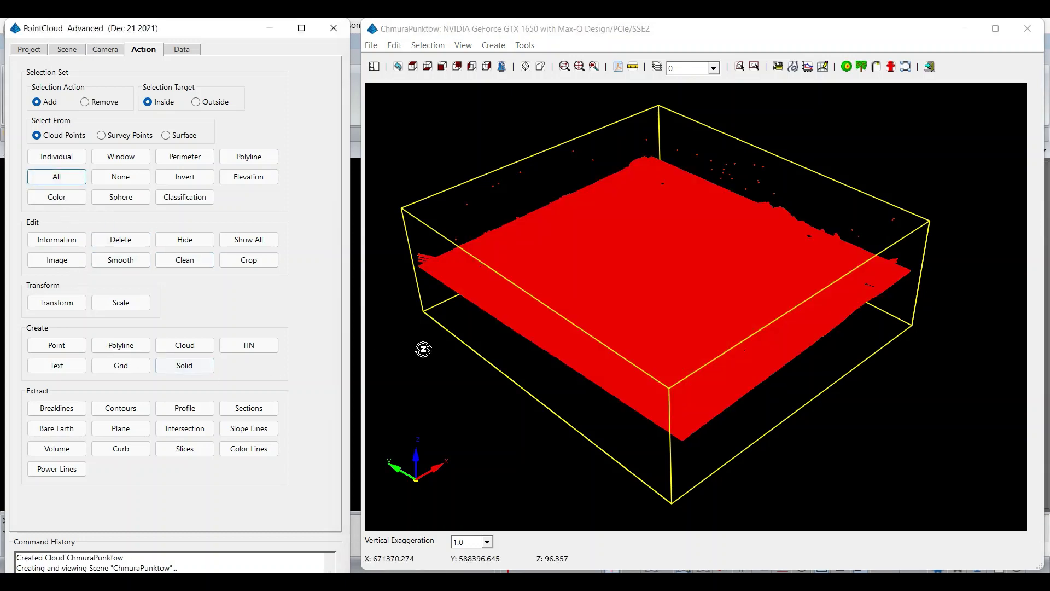
Step: Run Bare Earth By Grid with default settings, outputting a cloud named PowTerenu
{"action": "left_click", "coordinate": [55, 430]}
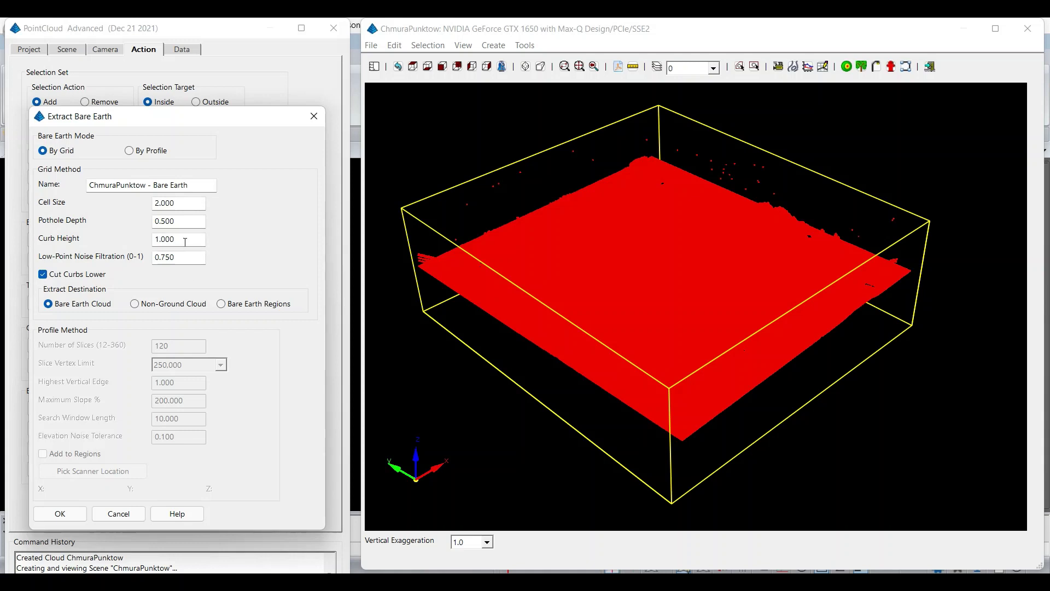
{"action": "left_click_drag", "start_coordinate": [185, 242], "coordinate": [149, 236]}
{"action": "left_click", "coordinate": [175, 241]}
{"action": "left_click_drag", "start_coordinate": [191, 190], "coordinate": [87, 186]}
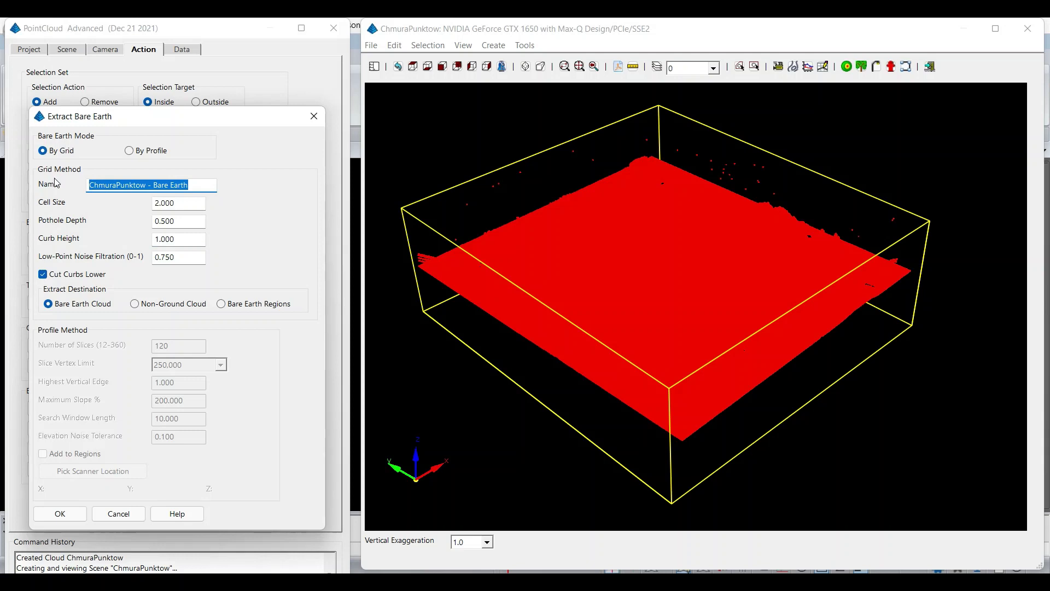
{"action": "type", "text": "Powi"}
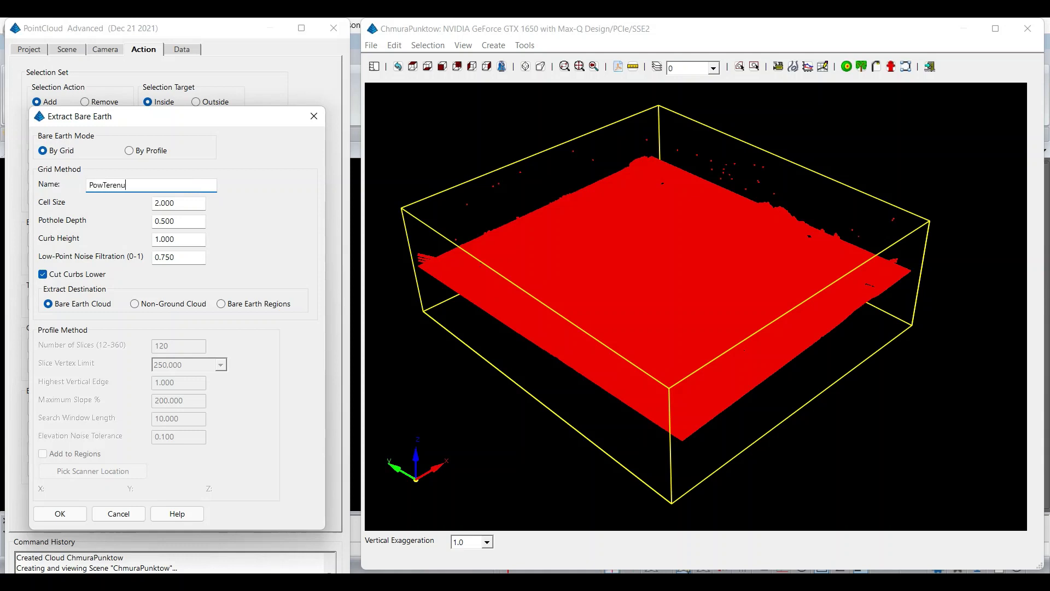
{"action": "left_click", "coordinate": [44, 514]}
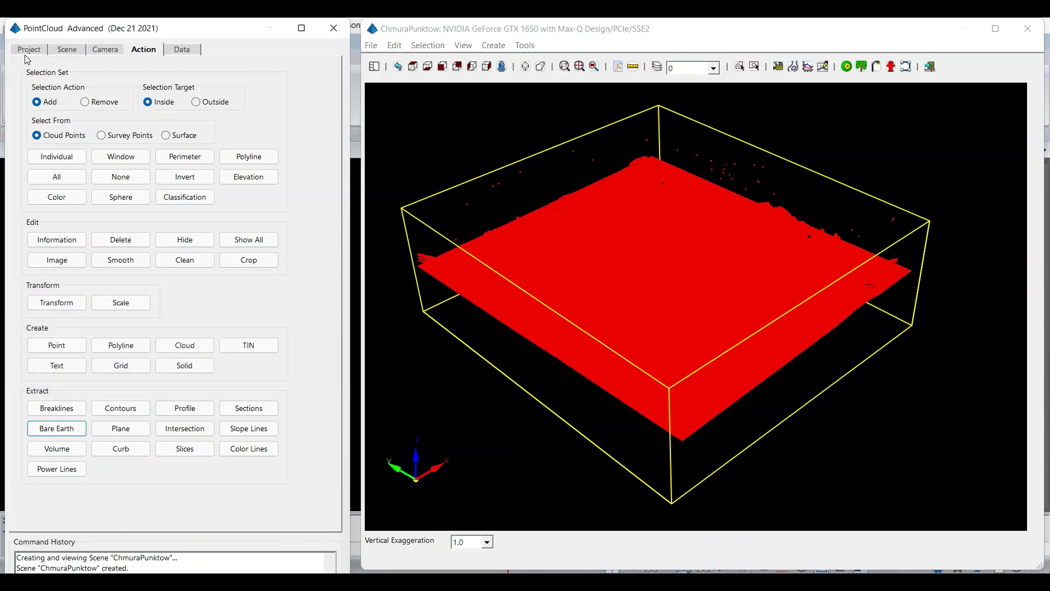
Step: Return to the Project tab and close the ChmuraPunktow viewer window
{"action": "left_click", "coordinate": [26, 53]}
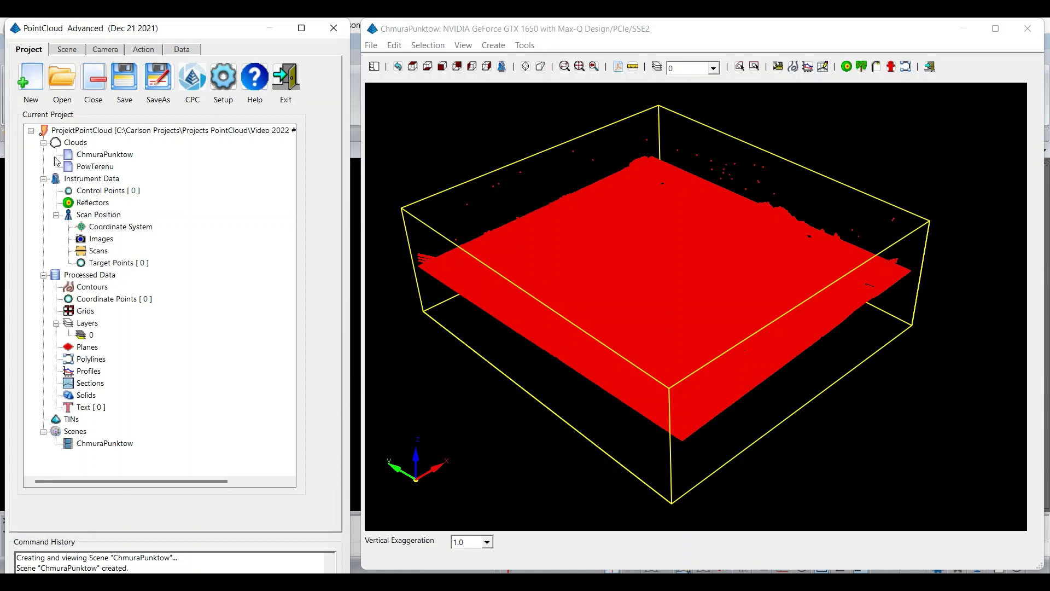
{"action": "left_click", "coordinate": [96, 172]}
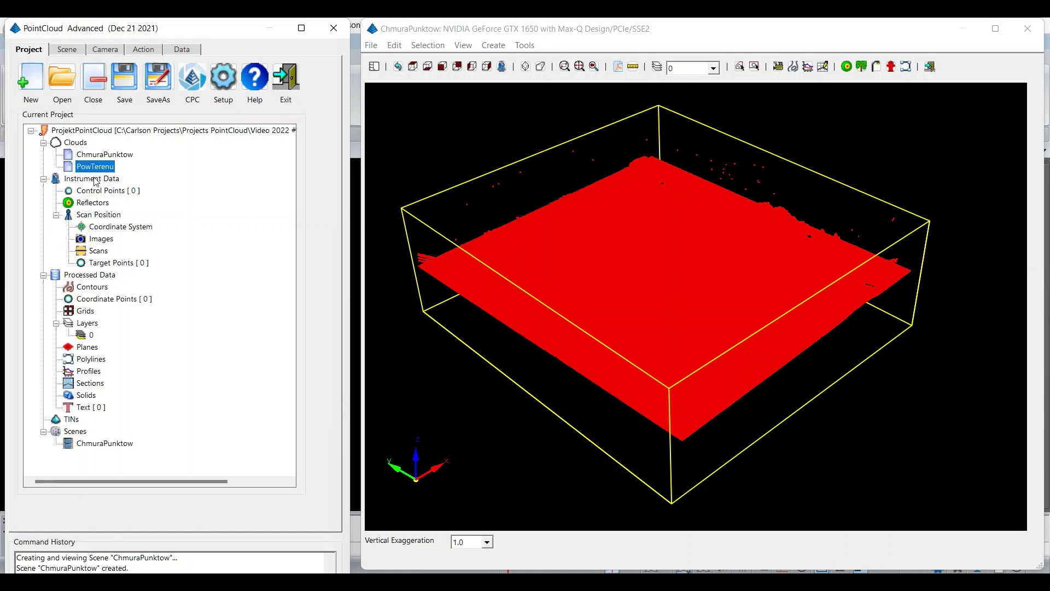
{"action": "left_click", "coordinate": [590, 34]}
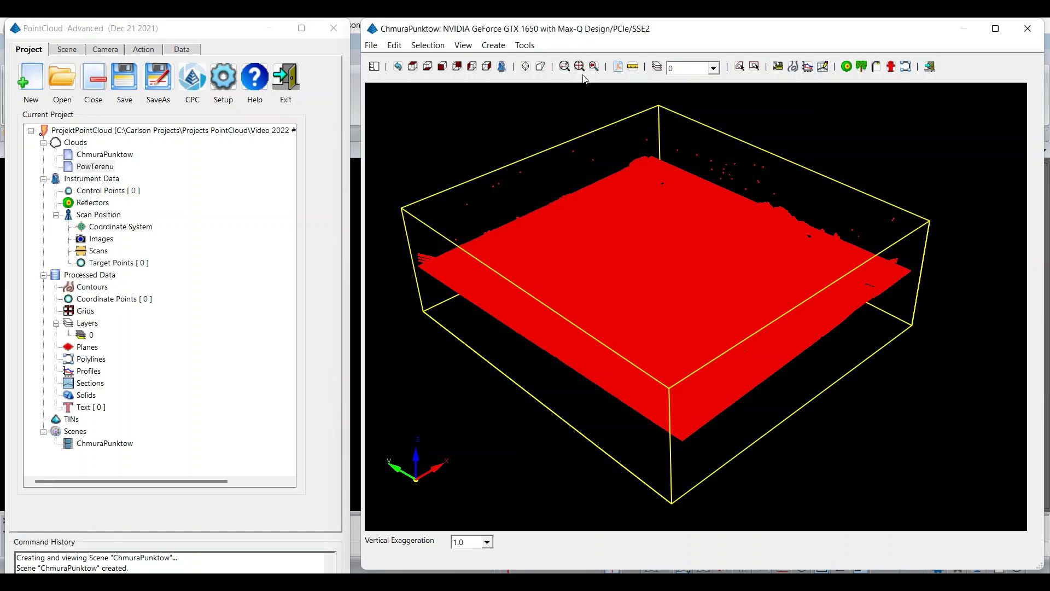
{"action": "left_click", "coordinate": [1043, 30]}
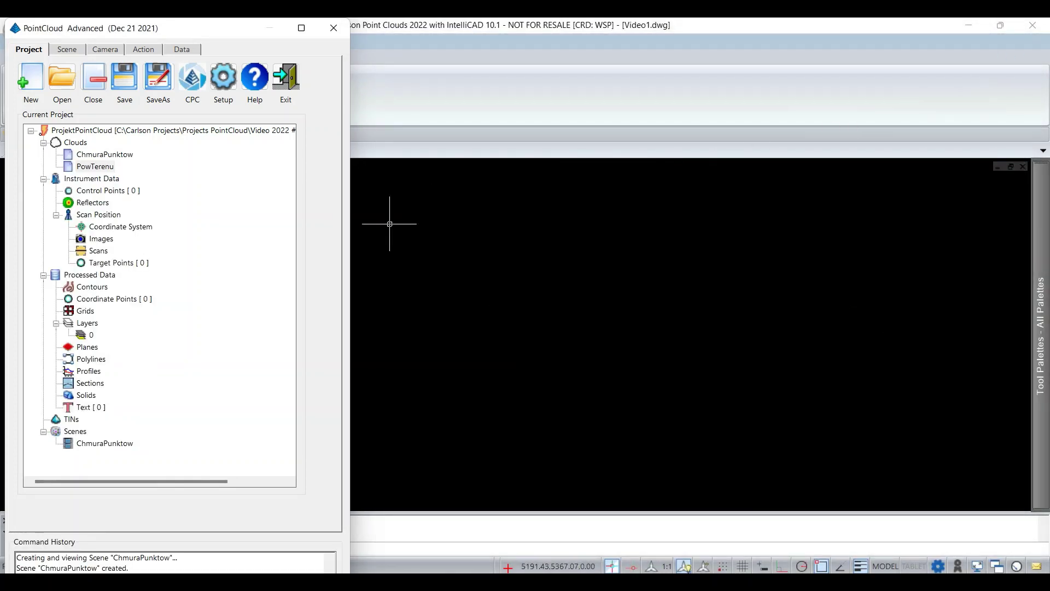
Step: Open View settings for PowTerenu and trim the scene name to PowTerenu
{"action": "left_click", "coordinate": [95, 167]}
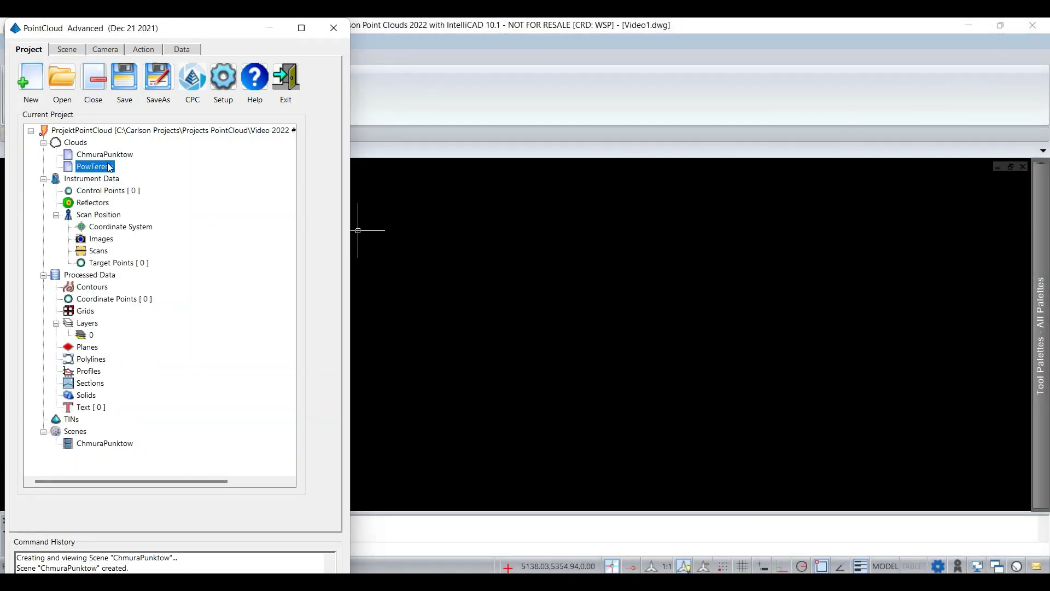
{"action": "right_click", "coordinate": [101, 167]}
{"action": "left_click", "coordinate": [110, 175]}
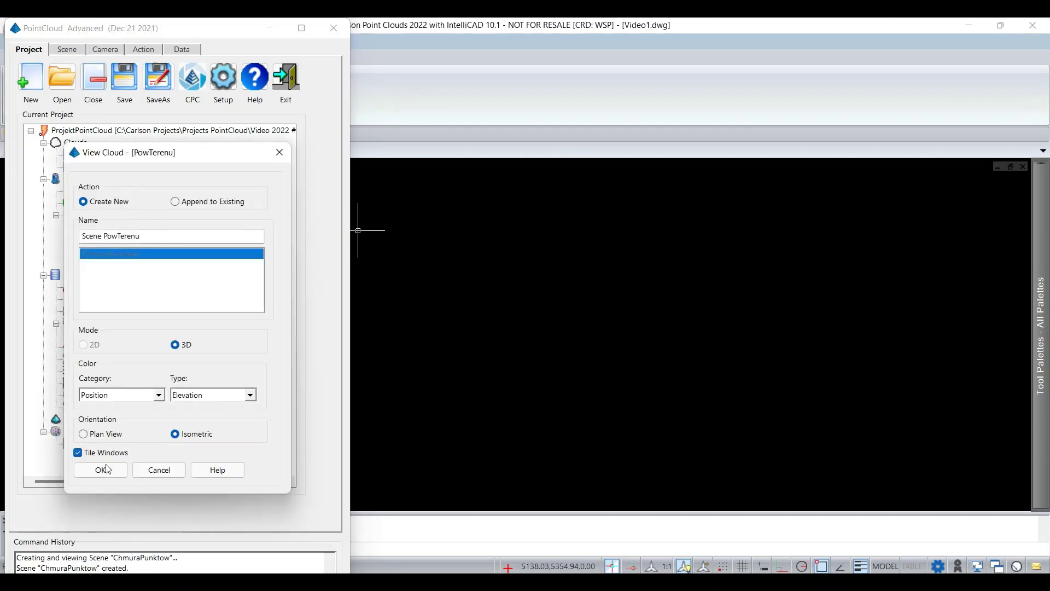
{"action": "left_click", "coordinate": [106, 239]}
{"action": "key", "text": "BackSpace"}
{"action": "key", "text": "BackSpace"}
{"action": "key", "text": "BackSpace"}
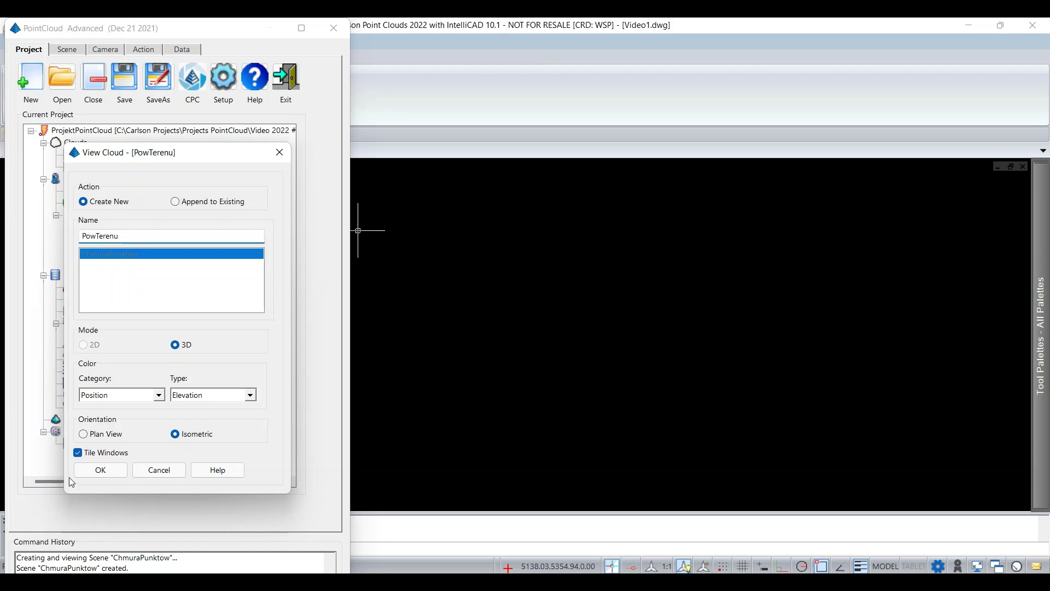
Step: Show the PowTerenu cloud in its own 3D scene and tilt it to look across the terrain
{"action": "left_click", "coordinate": [85, 469]}
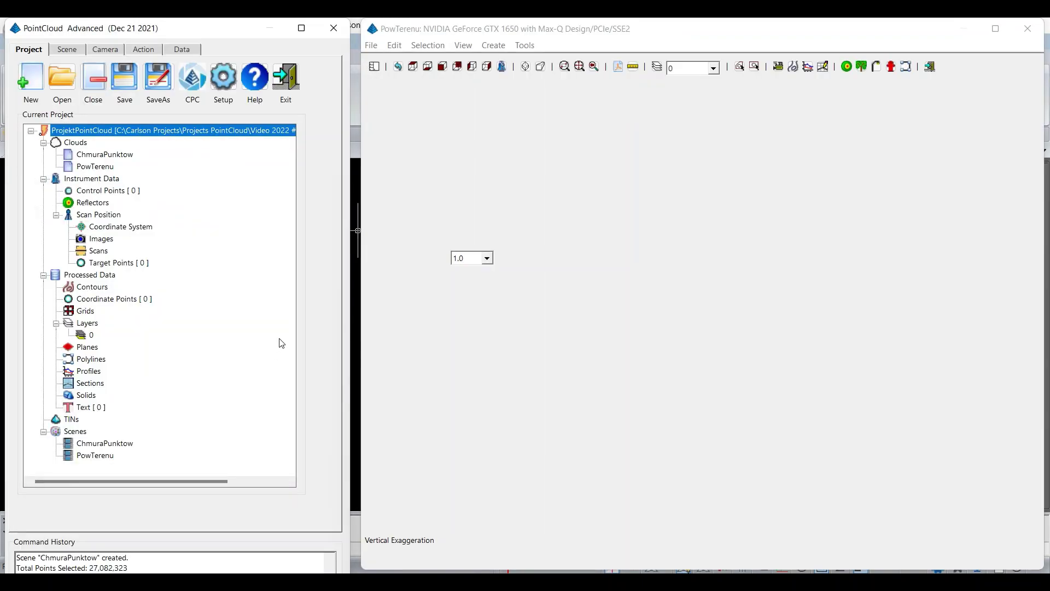
{"action": "scroll", "coordinate": [692, 350], "scroll_direction": "up", "scroll_amount": 3}
{"action": "scroll", "coordinate": [692, 350], "scroll_direction": "up", "scroll_amount": 3}
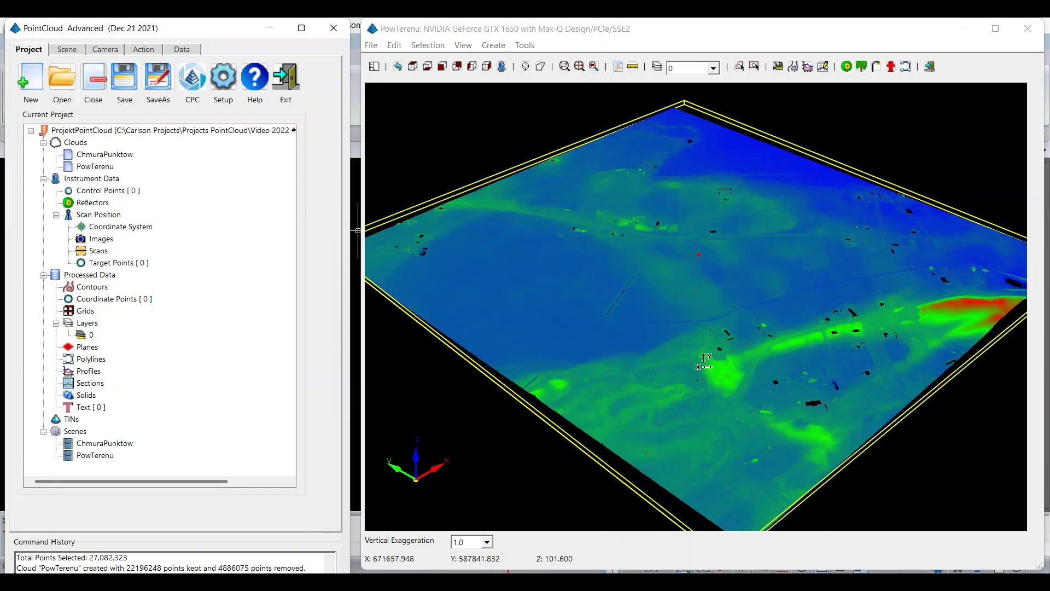
{"action": "scroll", "coordinate": [722, 308], "scroll_direction": "up", "scroll_amount": 1}
{"action": "scroll", "coordinate": [727, 301], "scroll_direction": "up", "scroll_amount": 1}
{"action": "scroll", "coordinate": [875, 335], "scroll_direction": "up", "scroll_amount": 1}
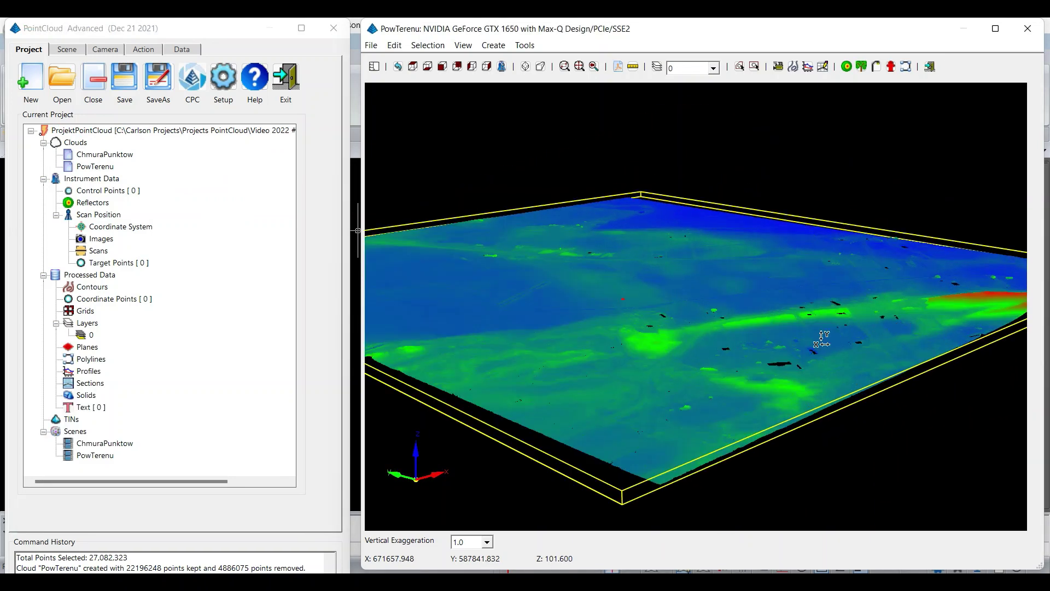
{"action": "scroll", "coordinate": [774, 366], "scroll_direction": "up", "scroll_amount": 1}
{"action": "mouse_move", "coordinate": [774, 366]}
{"action": "left_mouse_down"}
{"action": "mouse_move", "coordinate": [726, 382]}
{"action": "mouse_move", "coordinate": [675, 446]}
{"action": "mouse_move", "coordinate": [686, 469]}
{"action": "mouse_move", "coordinate": [666, 486]}
{"action": "mouse_move", "coordinate": [769, 491]}
{"action": "left_mouse_up"}
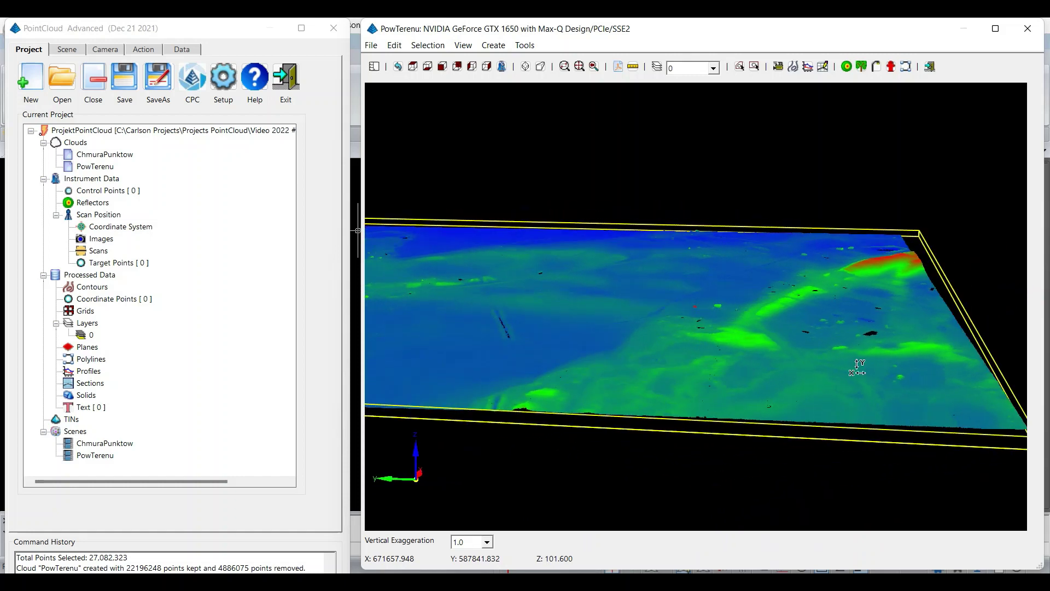
{"action": "scroll", "coordinate": [899, 276], "scroll_direction": "up", "scroll_amount": 2}
{"action": "scroll", "coordinate": [898, 276], "scroll_direction": "up", "scroll_amount": 1}
{"action": "scroll", "coordinate": [899, 275], "scroll_direction": "up", "scroll_amount": 2}
{"action": "scroll", "coordinate": [898, 274], "scroll_direction": "up", "scroll_amount": 1}
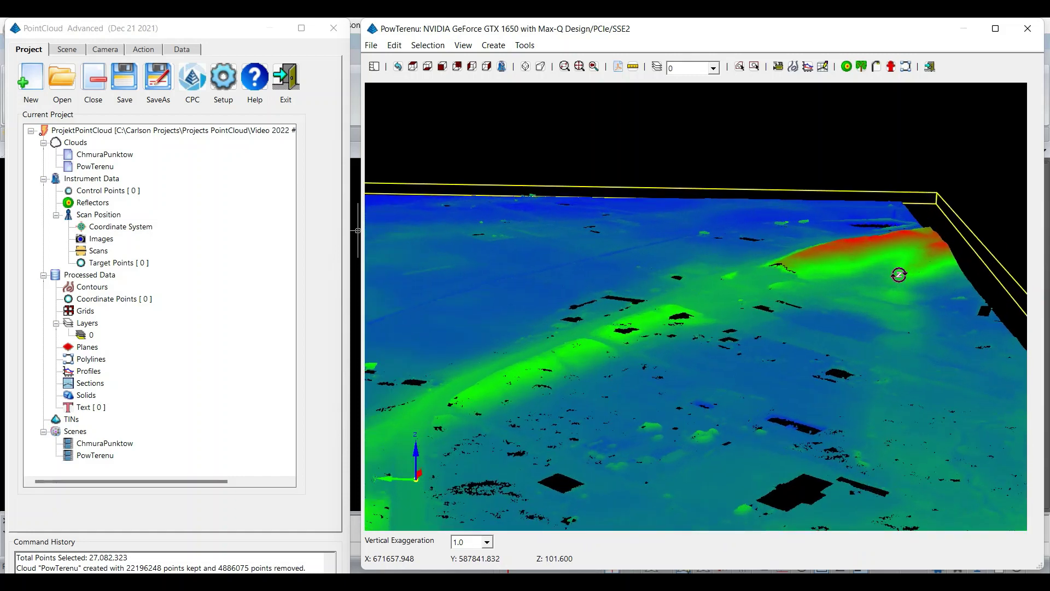
{"action": "scroll", "coordinate": [897, 274], "scroll_direction": "up", "scroll_amount": 1}
{"action": "scroll", "coordinate": [854, 281], "scroll_direction": "down", "scroll_amount": 3}
{"action": "scroll", "coordinate": [580, 332], "scroll_direction": "down", "scroll_amount": 3}
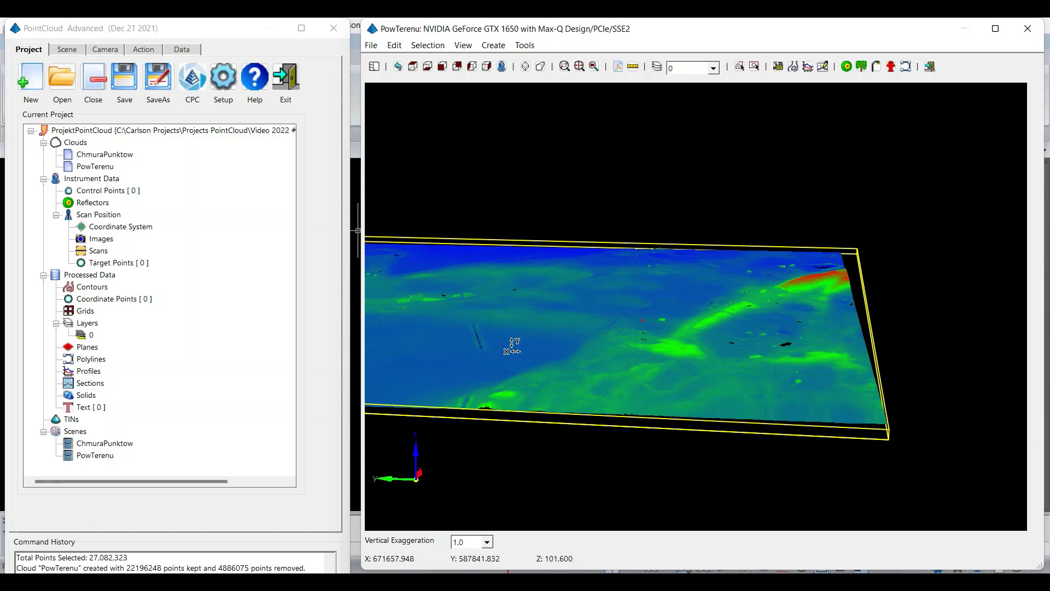
Step: Orbit and zoom the PowTerenu view to inspect the points, then bring up the Action options
{"action": "left_click_drag", "start_coordinate": [569, 349], "coordinate": [621, 358]}
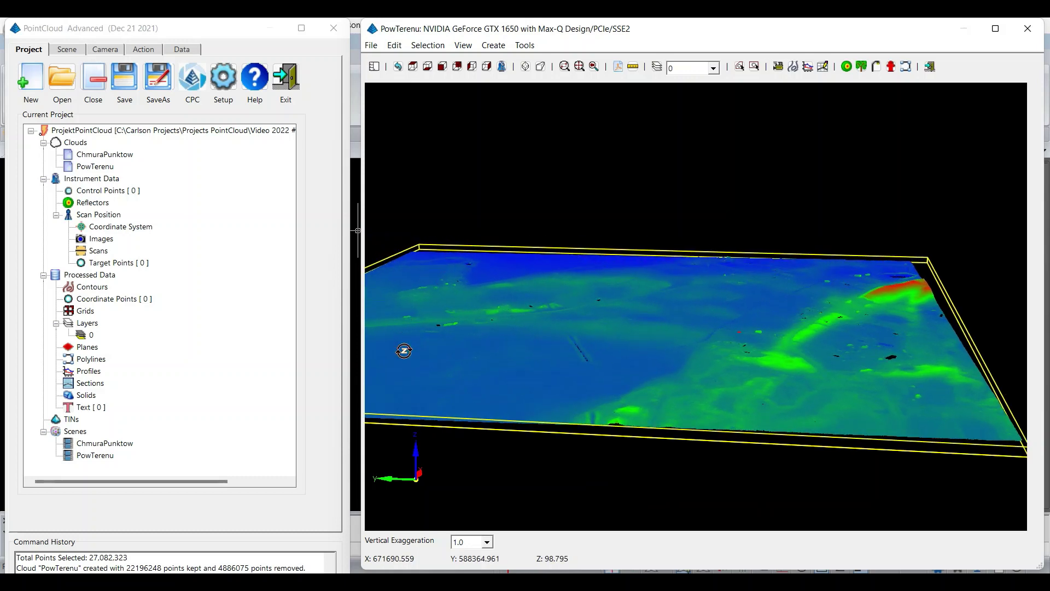
{"action": "left_click_drag", "start_coordinate": [566, 390], "coordinate": [632, 377]}
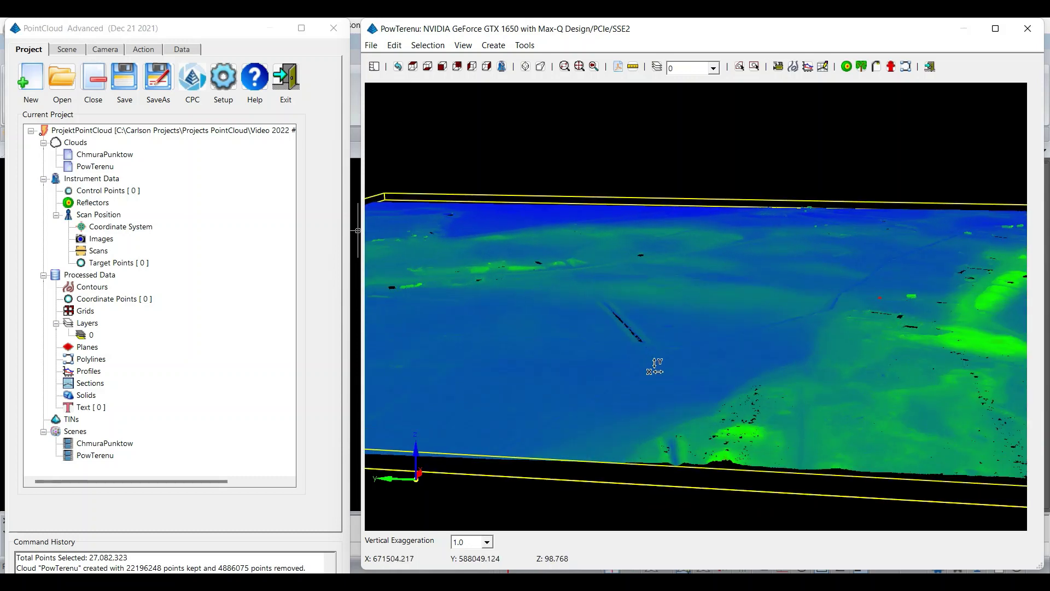
{"action": "scroll", "coordinate": [655, 366], "scroll_direction": "down", "scroll_amount": 3}
{"action": "scroll", "coordinate": [657, 367], "scroll_direction": "down", "scroll_amount": 2}
{"action": "scroll", "coordinate": [658, 367], "scroll_direction": "up", "scroll_amount": 4}
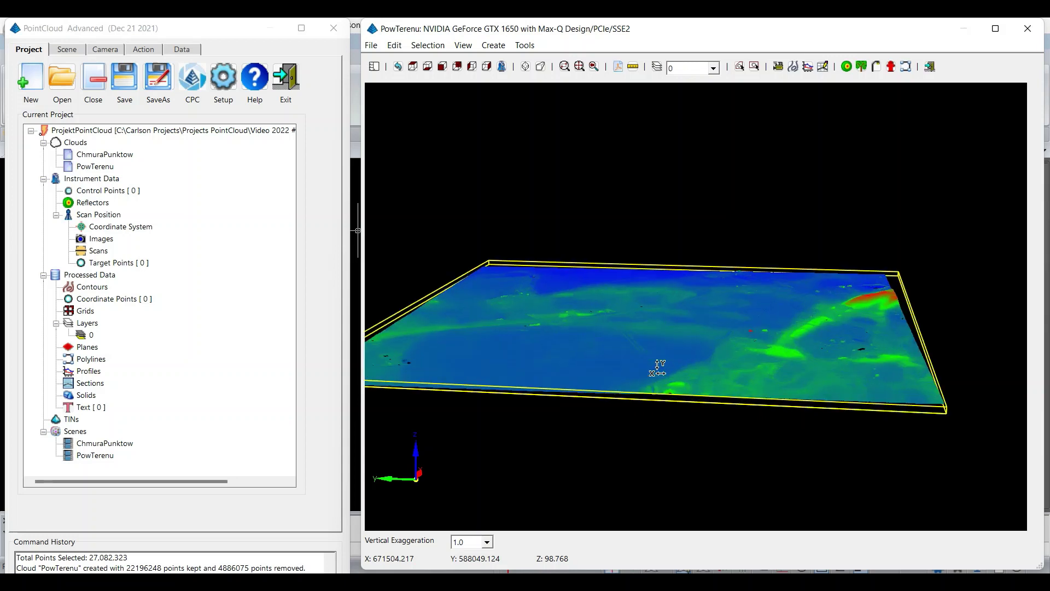
{"action": "mouse_move", "coordinate": [663, 368]}
{"action": "left_mouse_down"}
{"action": "mouse_move", "coordinate": [673, 323]}
{"action": "mouse_move", "coordinate": [680, 357]}
{"action": "left_mouse_up"}
{"action": "scroll", "coordinate": [680, 357], "scroll_direction": "up", "scroll_amount": 2}
{"action": "scroll", "coordinate": [687, 350], "scroll_direction": "up", "scroll_amount": 2}
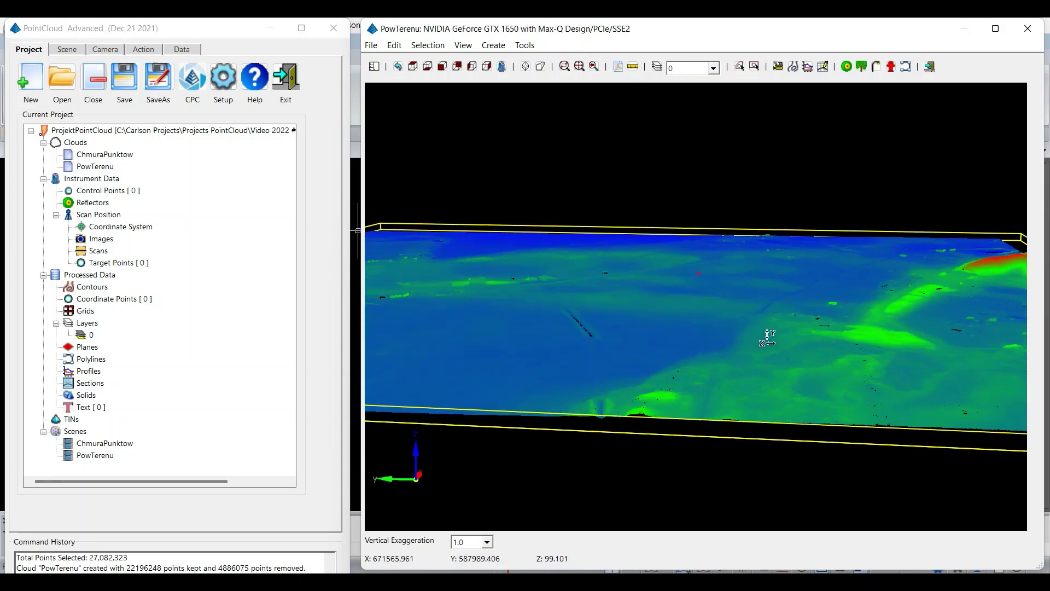
{"action": "scroll", "coordinate": [840, 320], "scroll_direction": "up", "scroll_amount": 2}
{"action": "scroll", "coordinate": [804, 325], "scroll_direction": "up", "scroll_amount": 1}
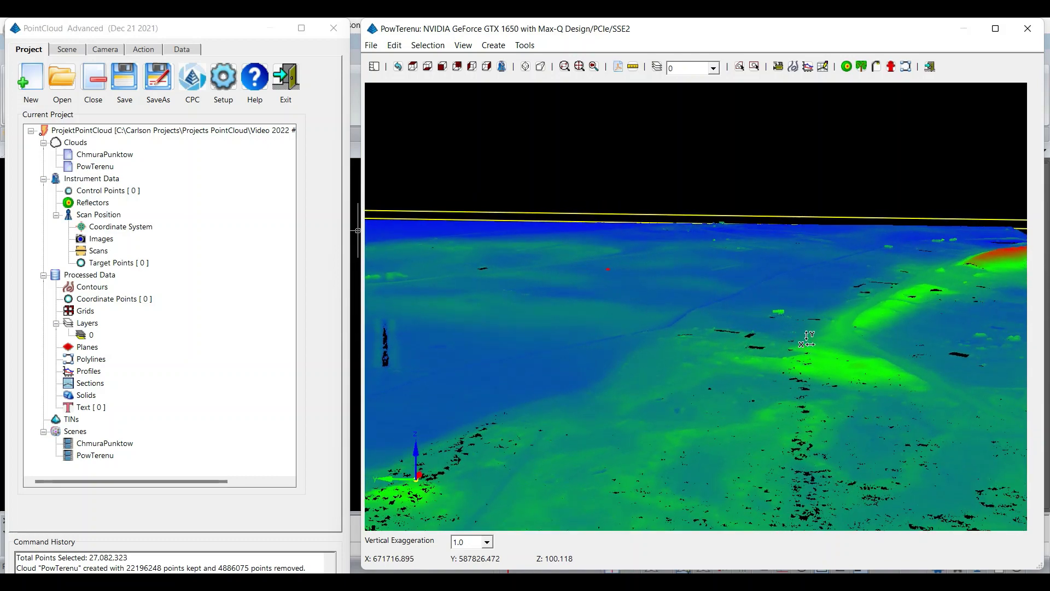
{"action": "scroll", "coordinate": [804, 336], "scroll_direction": "up", "scroll_amount": 1}
{"action": "scroll", "coordinate": [804, 336], "scroll_direction": "up", "scroll_amount": 2}
{"action": "scroll", "coordinate": [790, 329], "scroll_direction": "up", "scroll_amount": 1}
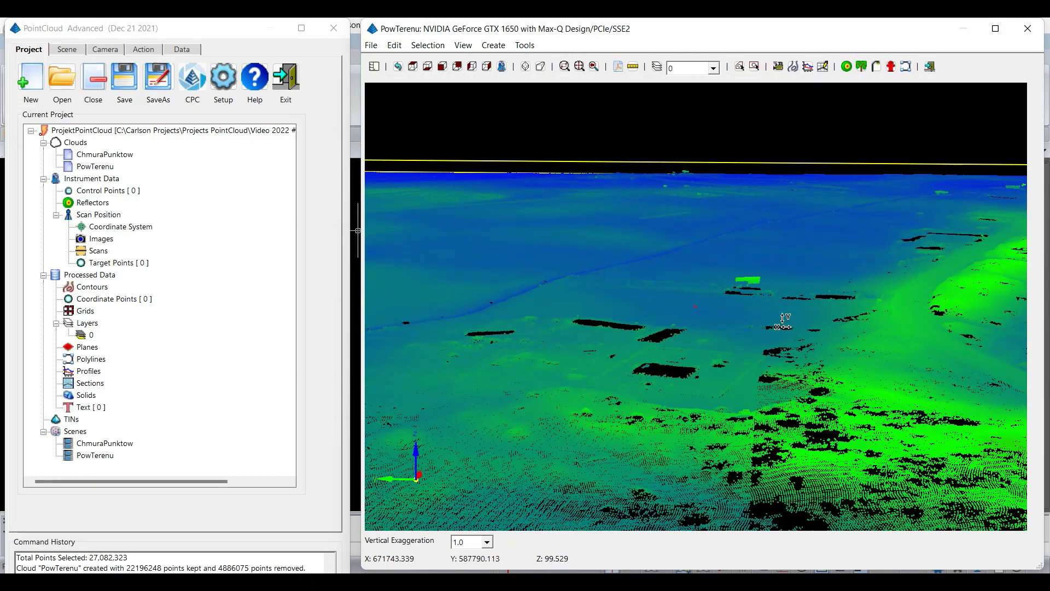
{"action": "scroll", "coordinate": [781, 313], "scroll_direction": "up", "scroll_amount": 1}
{"action": "scroll", "coordinate": [782, 312], "scroll_direction": "up", "scroll_amount": 2}
{"action": "scroll", "coordinate": [781, 306], "scroll_direction": "up", "scroll_amount": 1}
{"action": "scroll", "coordinate": [712, 306], "scroll_direction": "up", "scroll_amount": 2}
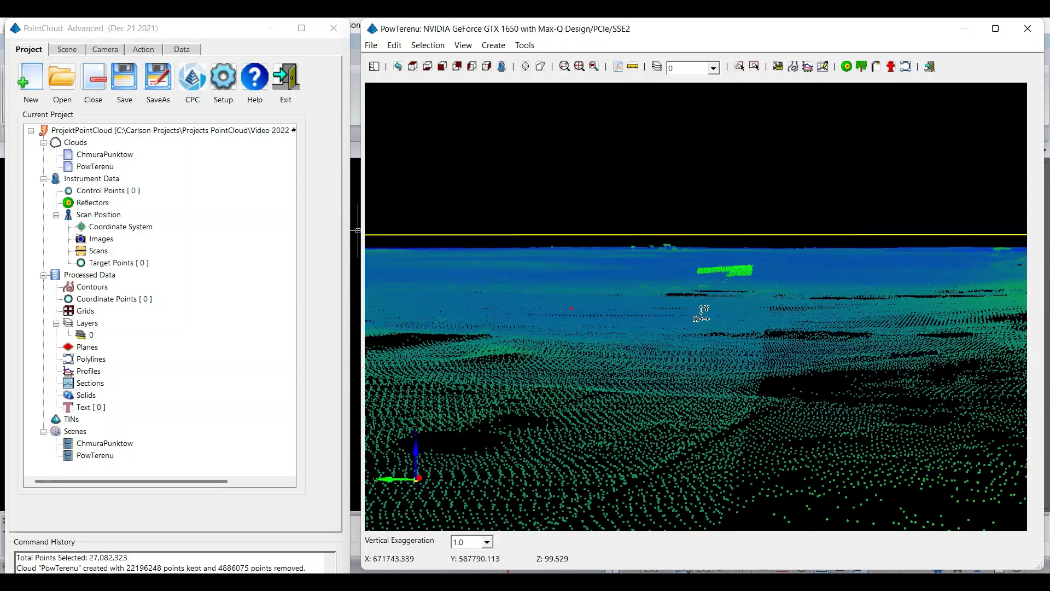
{"action": "scroll", "coordinate": [708, 309], "scroll_direction": "up", "scroll_amount": 1}
{"action": "scroll", "coordinate": [752, 290], "scroll_direction": "up", "scroll_amount": 2}
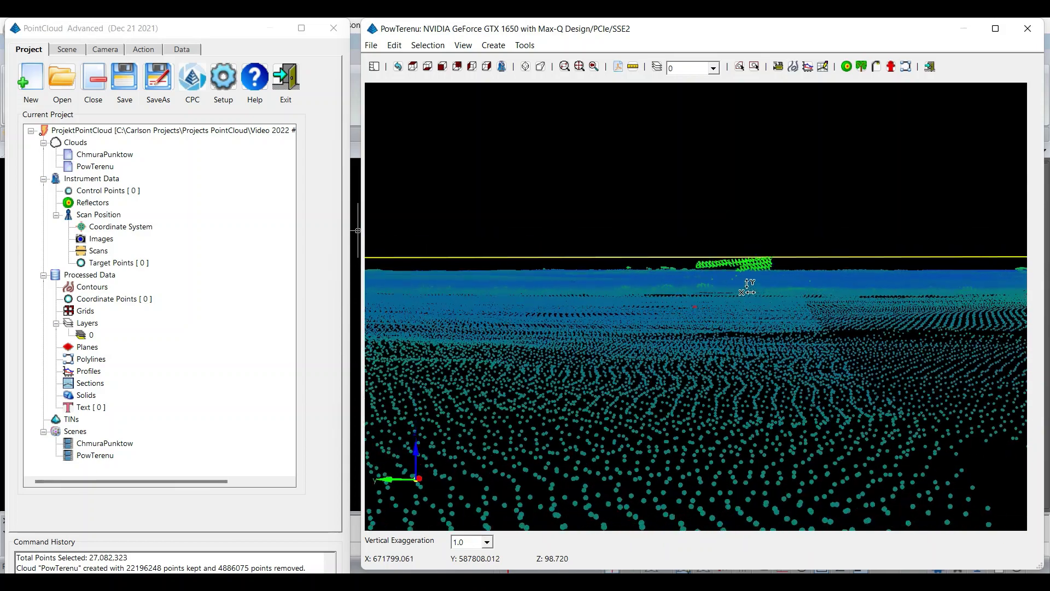
{"action": "scroll", "coordinate": [744, 282], "scroll_direction": "up", "scroll_amount": 2}
{"action": "scroll", "coordinate": [744, 285], "scroll_direction": "up", "scroll_amount": 1}
{"action": "scroll", "coordinate": [747, 287], "scroll_direction": "up", "scroll_amount": 1}
{"action": "scroll", "coordinate": [750, 289], "scroll_direction": "up", "scroll_amount": 1}
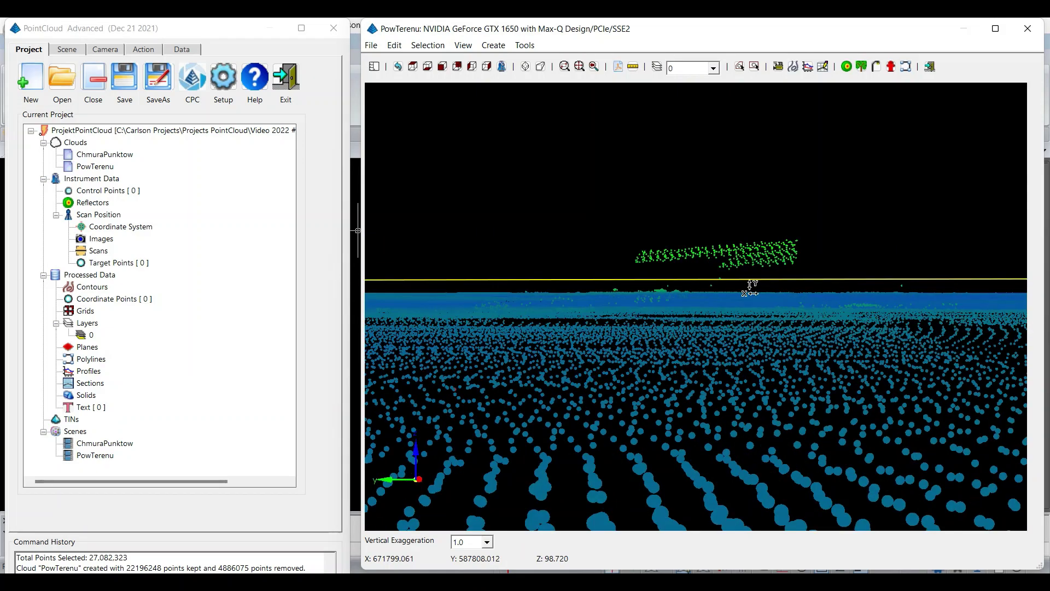
{"action": "scroll", "coordinate": [749, 289], "scroll_direction": "up", "scroll_amount": 1}
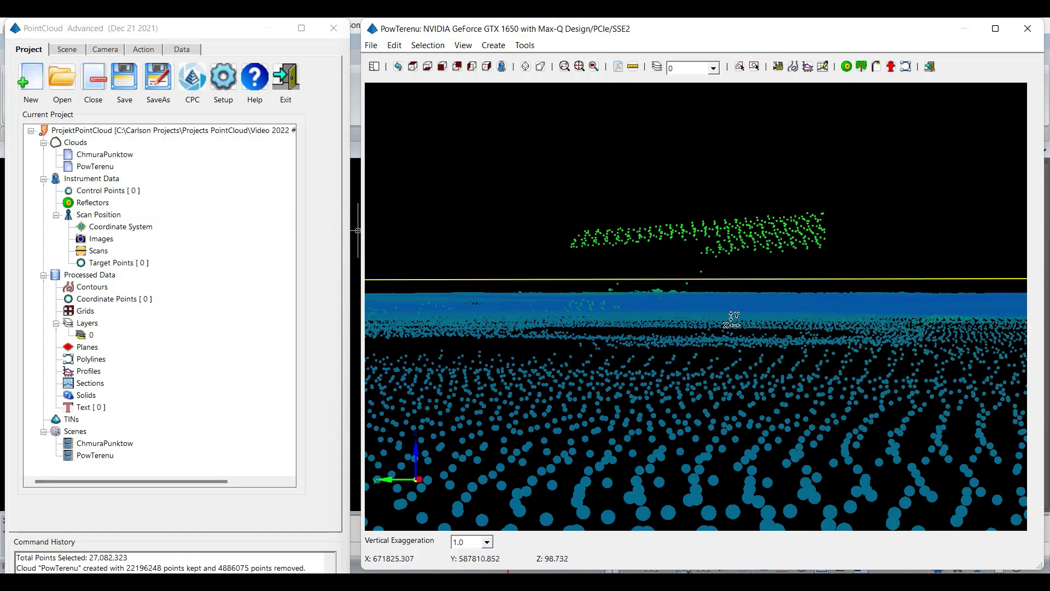
{"action": "left_click", "coordinate": [146, 50]}
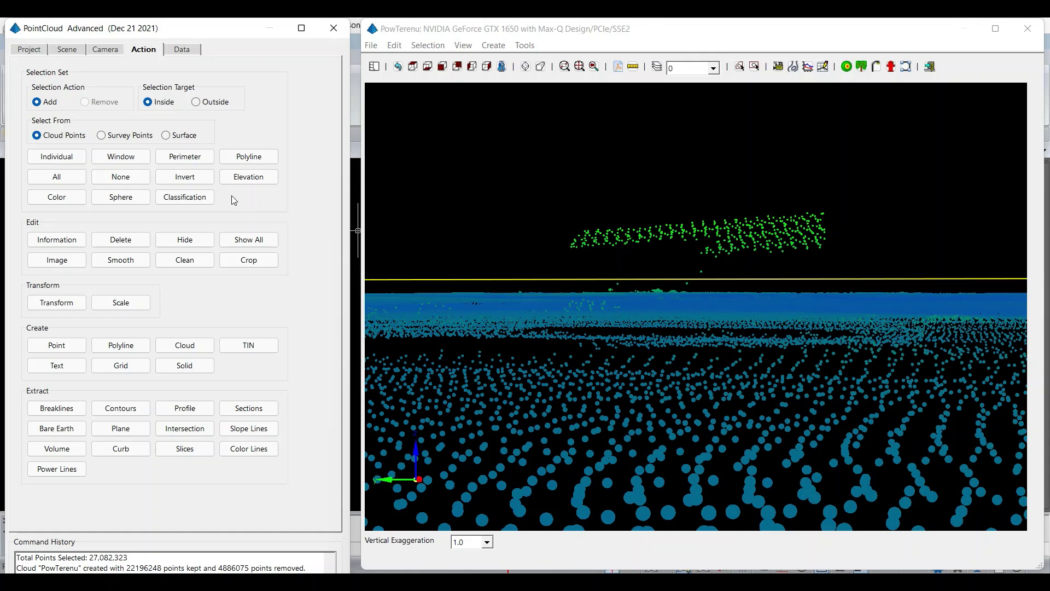
Step: Perimeter-select the first group of floating points above the ground and delete them
{"action": "left_click", "coordinate": [206, 165]}
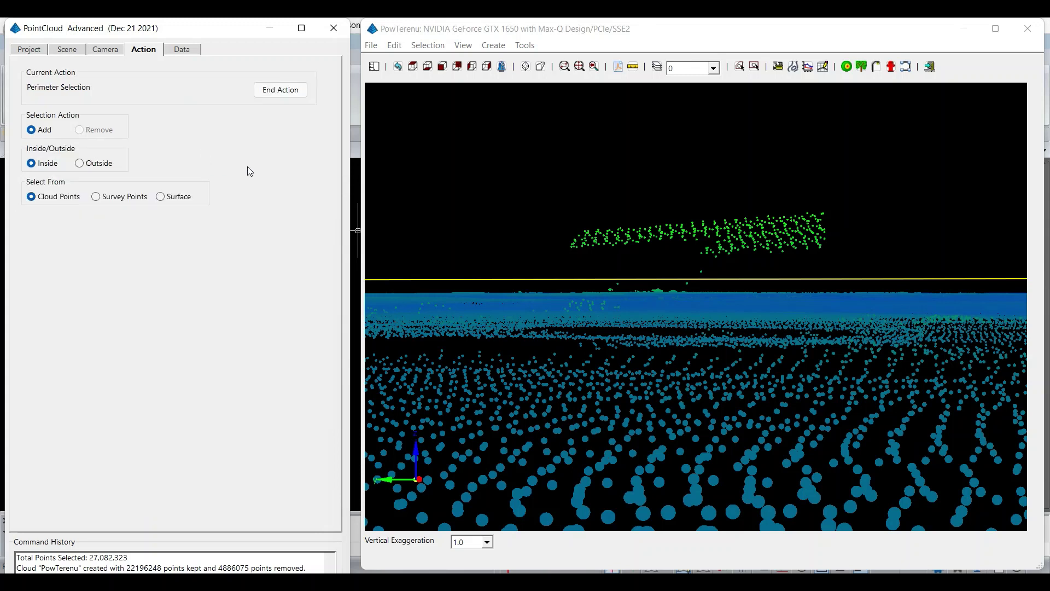
{"action": "left_click", "coordinate": [556, 210]}
{"action": "left_click", "coordinate": [551, 270]}
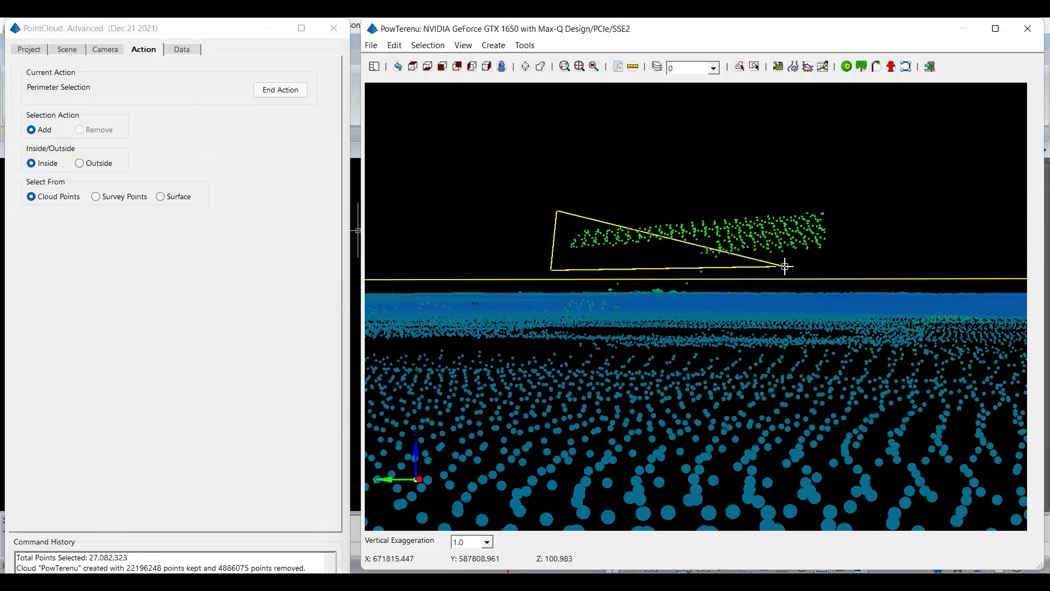
{"action": "left_click", "coordinate": [835, 275]}
{"action": "left_click", "coordinate": [843, 194]}
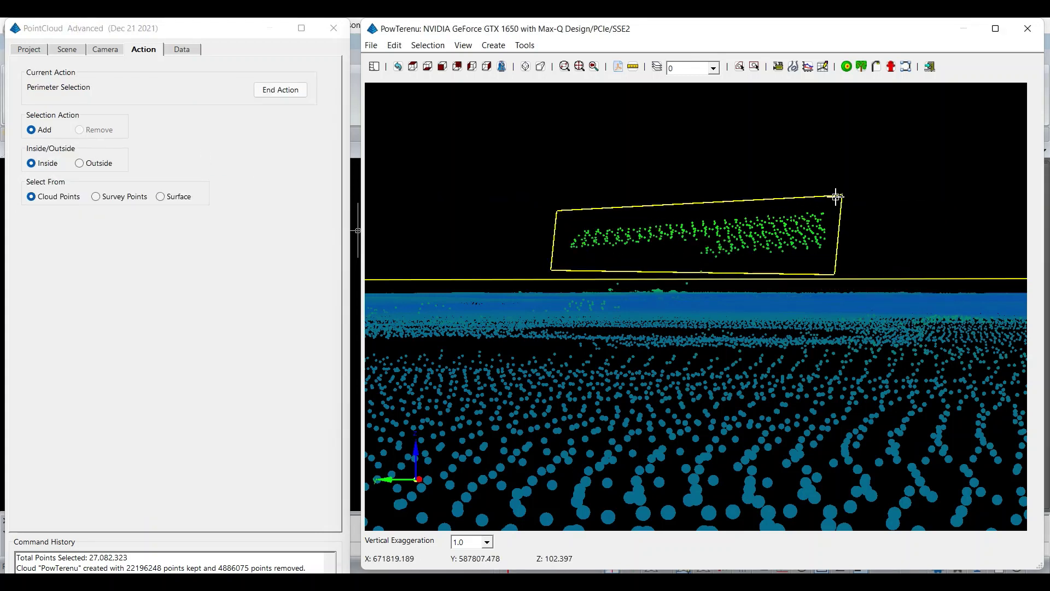
{"action": "right_click", "coordinate": [709, 198]}
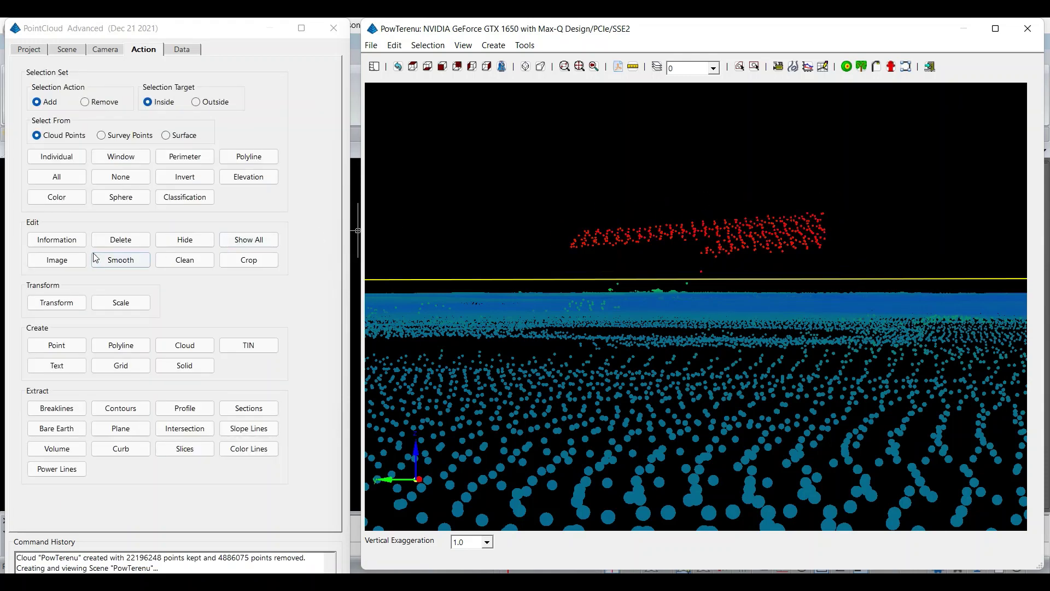
{"action": "left_click", "coordinate": [113, 244]}
{"action": "left_click", "coordinate": [133, 333]}
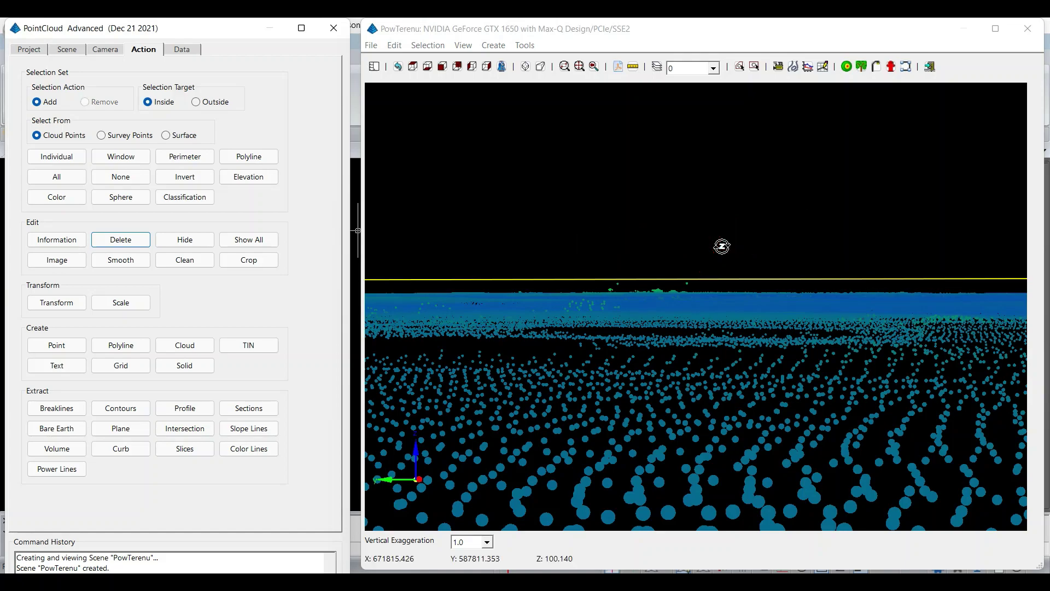
Step: Zoom in, perimeter-select the remaining floating strip of 402 points, and delete it
{"action": "scroll", "coordinate": [722, 244], "scroll_direction": "up", "scroll_amount": 3}
{"action": "scroll", "coordinate": [725, 246], "scroll_direction": "up", "scroll_amount": 3}
{"action": "scroll", "coordinate": [732, 257], "scroll_direction": "up", "scroll_amount": 3}
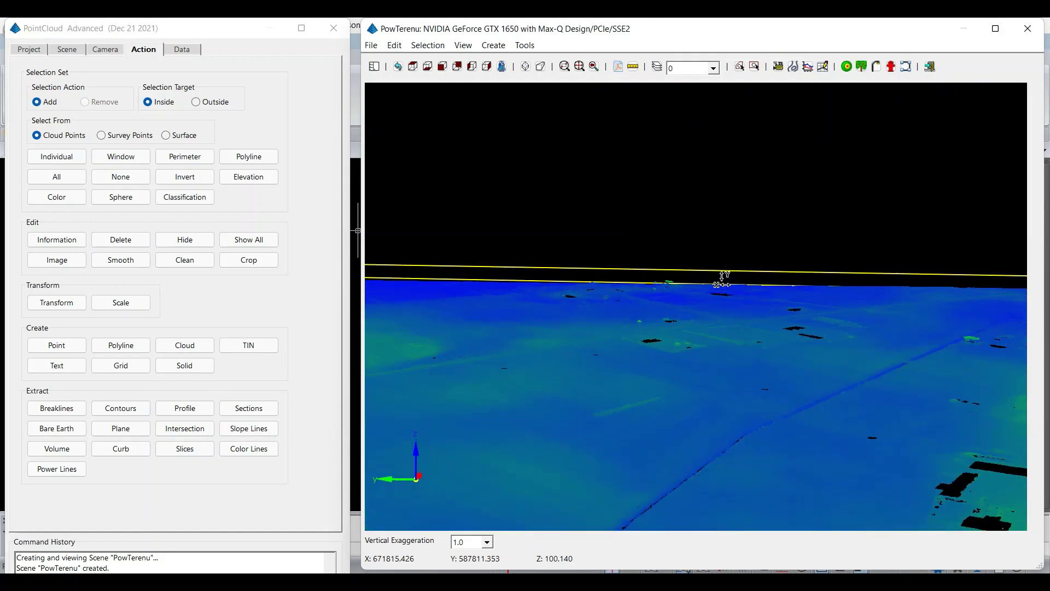
{"action": "scroll", "coordinate": [667, 274], "scroll_direction": "up", "scroll_amount": 3}
{"action": "scroll", "coordinate": [673, 283], "scroll_direction": "up", "scroll_amount": 3}
{"action": "scroll", "coordinate": [671, 285], "scroll_direction": "up", "scroll_amount": 2}
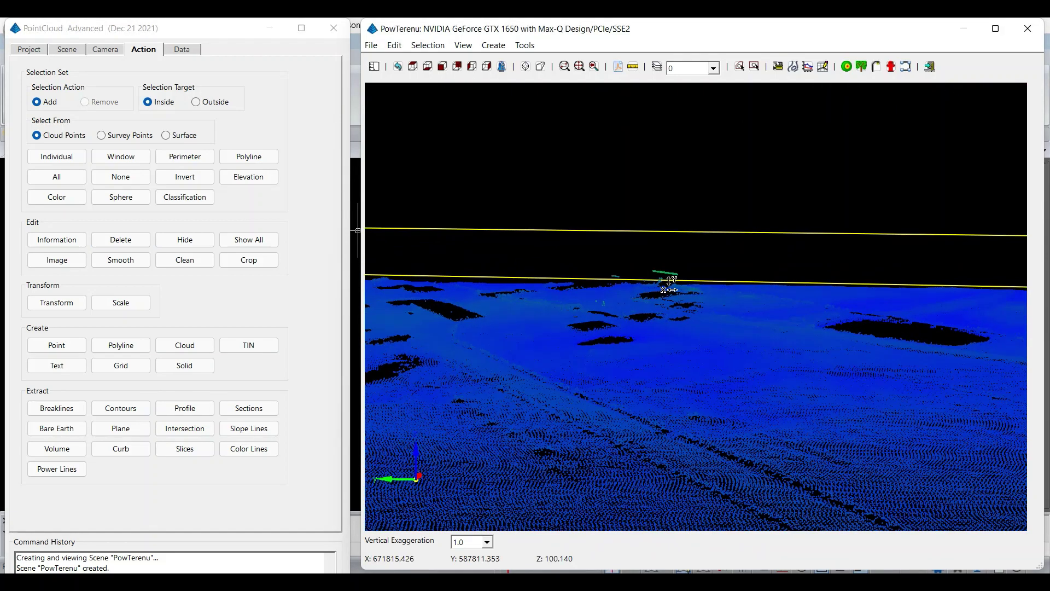
{"action": "scroll", "coordinate": [665, 282], "scroll_direction": "up", "scroll_amount": 2}
{"action": "scroll", "coordinate": [668, 274], "scroll_direction": "up", "scroll_amount": 2}
{"action": "scroll", "coordinate": [670, 282], "scroll_direction": "up", "scroll_amount": 2}
{"action": "scroll", "coordinate": [668, 281], "scroll_direction": "up", "scroll_amount": 2}
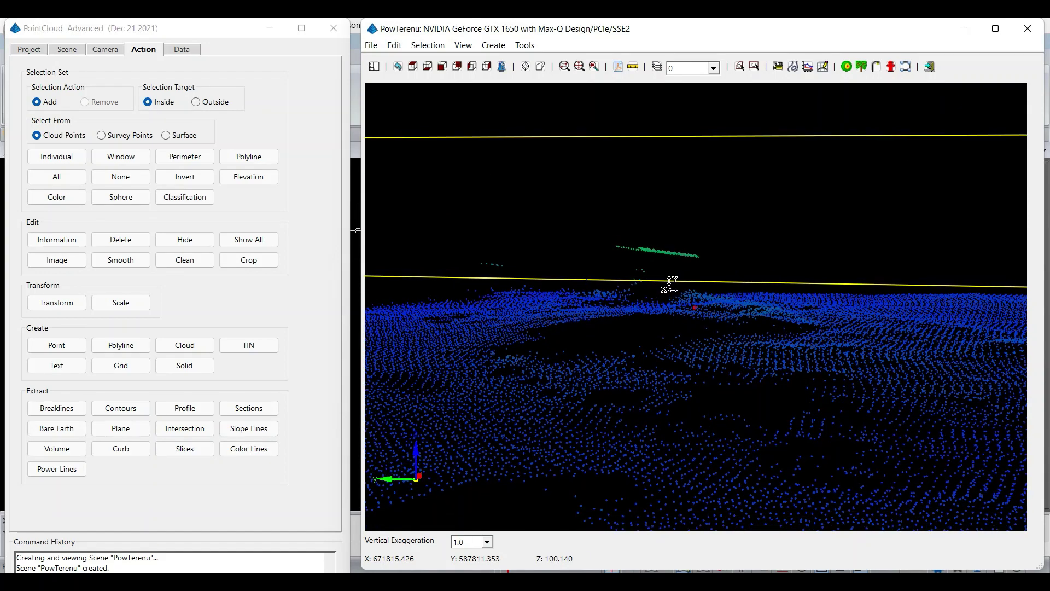
{"action": "scroll", "coordinate": [668, 274], "scroll_direction": "up", "scroll_amount": 2}
{"action": "scroll", "coordinate": [673, 275], "scroll_direction": "up", "scroll_amount": 2}
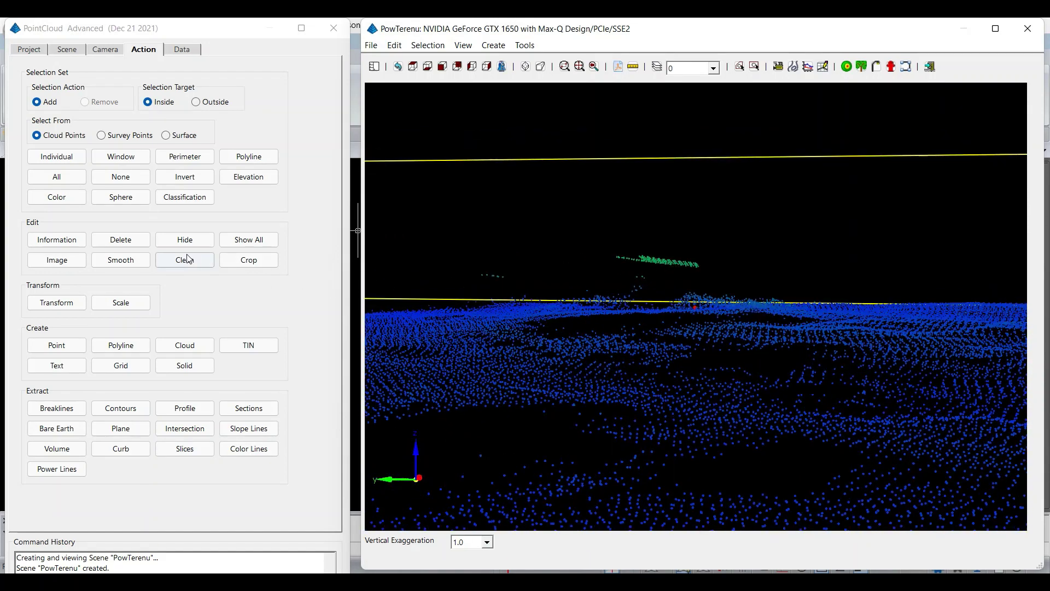
{"action": "left_click", "coordinate": [185, 156]}
{"action": "left_click", "coordinate": [604, 245]}
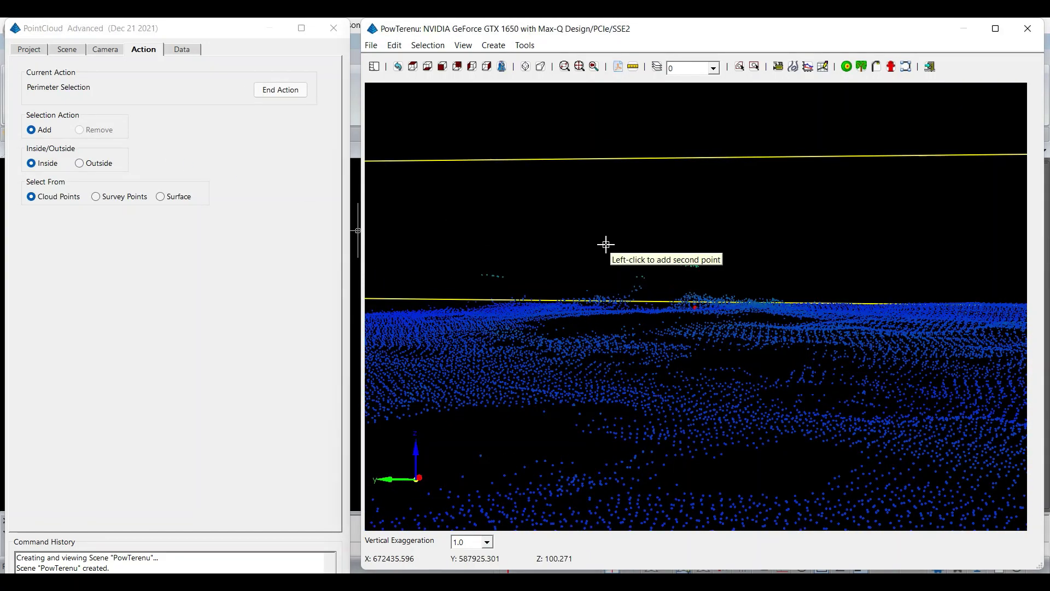
{"action": "left_click", "coordinate": [704, 276]}
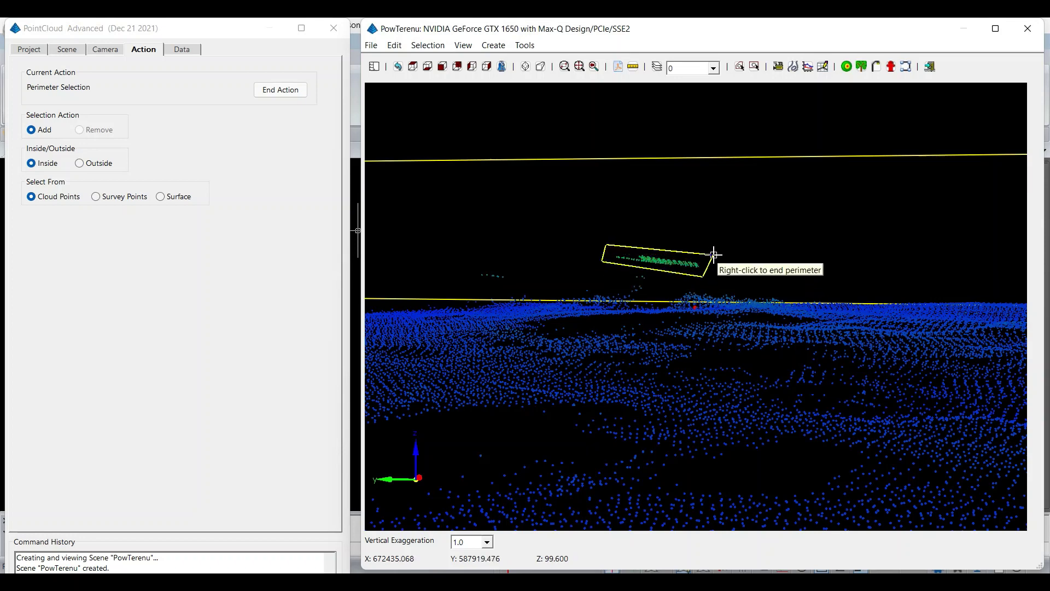
{"action": "right_click", "coordinate": [711, 254]}
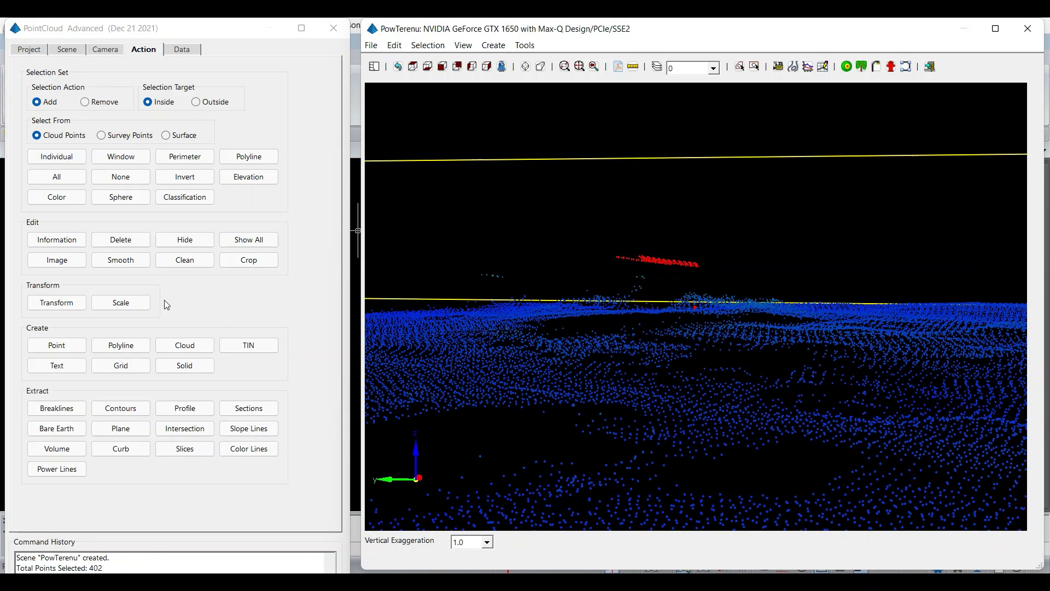
{"action": "left_click", "coordinate": [134, 240]}
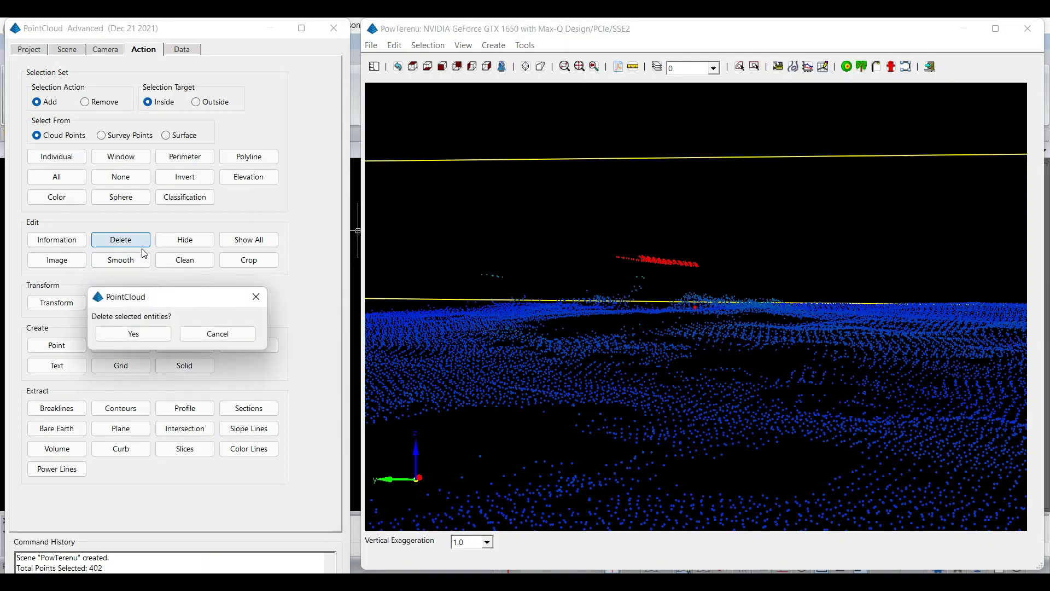
{"action": "left_click", "coordinate": [154, 333]}
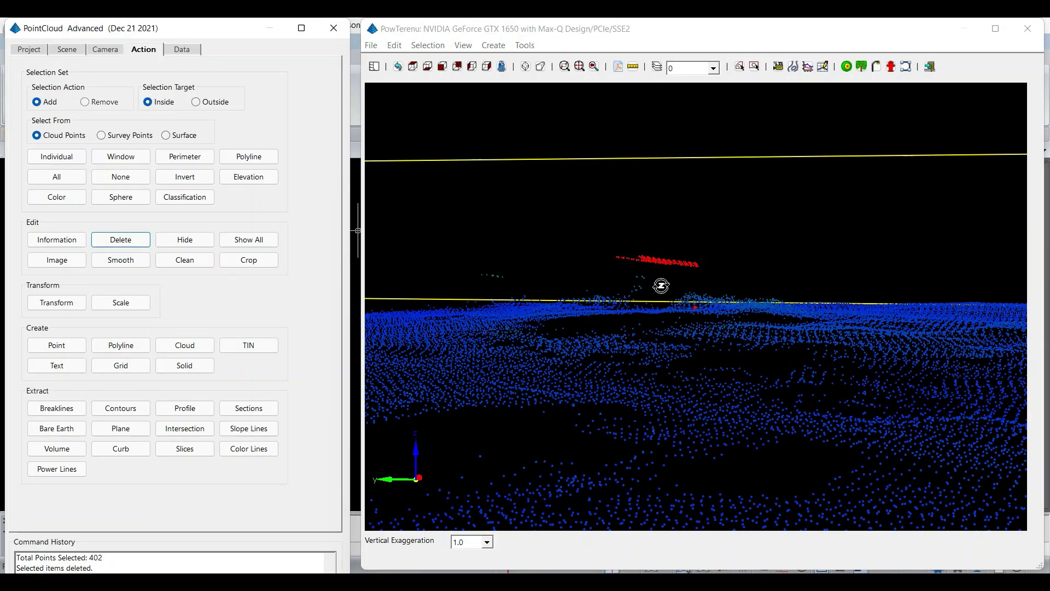
Step: Zoom and pan across the cleaned PowTerenu cloud, orbiting to an oblique perspective
{"action": "scroll", "coordinate": [661, 285], "scroll_direction": "down", "scroll_amount": 2}
{"action": "scroll", "coordinate": [660, 285], "scroll_direction": "down", "scroll_amount": 2}
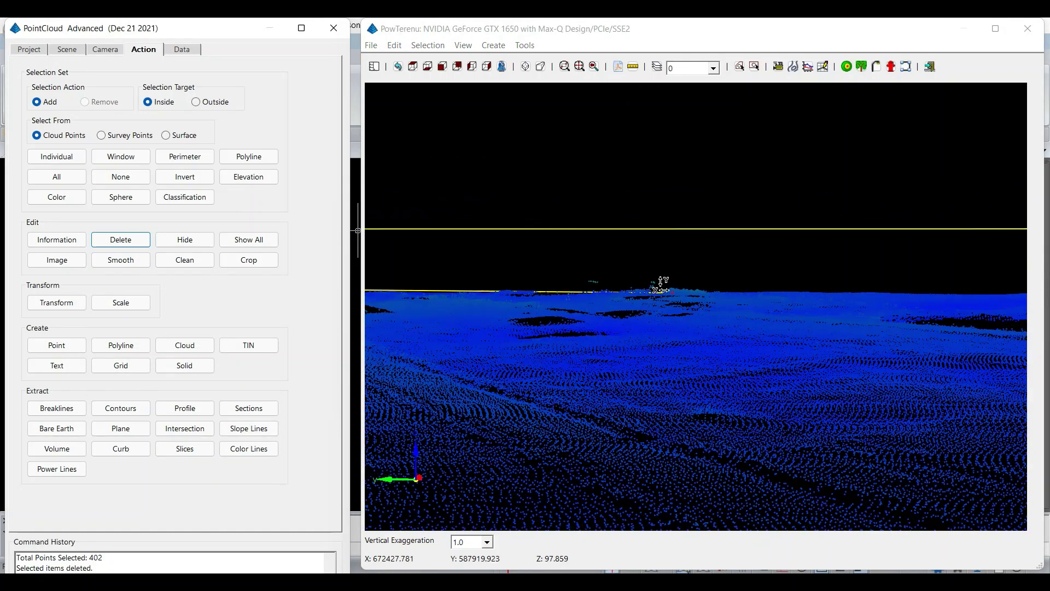
{"action": "scroll", "coordinate": [661, 283], "scroll_direction": "down", "scroll_amount": 2}
{"action": "scroll", "coordinate": [662, 281], "scroll_direction": "down", "scroll_amount": 2}
{"action": "scroll", "coordinate": [662, 281], "scroll_direction": "up", "scroll_amount": 2}
{"action": "scroll", "coordinate": [687, 309], "scroll_direction": "up", "scroll_amount": 2}
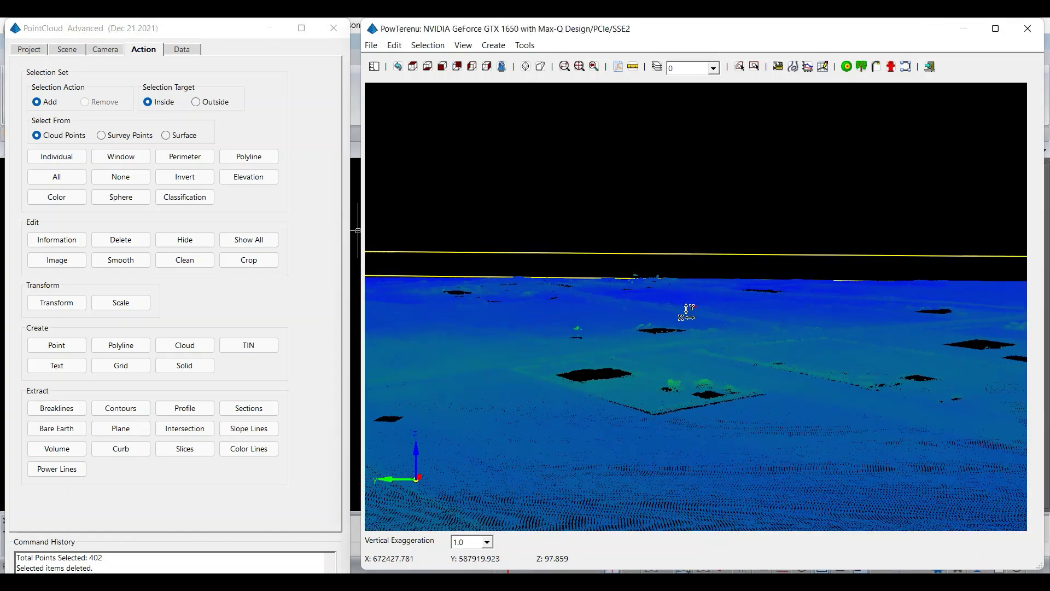
{"action": "scroll", "coordinate": [687, 354], "scroll_direction": "up", "scroll_amount": 2}
{"action": "scroll", "coordinate": [687, 358], "scroll_direction": "up", "scroll_amount": 1}
{"action": "scroll", "coordinate": [687, 358], "scroll_direction": "down", "scroll_amount": 2}
{"action": "scroll", "coordinate": [682, 350], "scroll_direction": "down", "scroll_amount": 2}
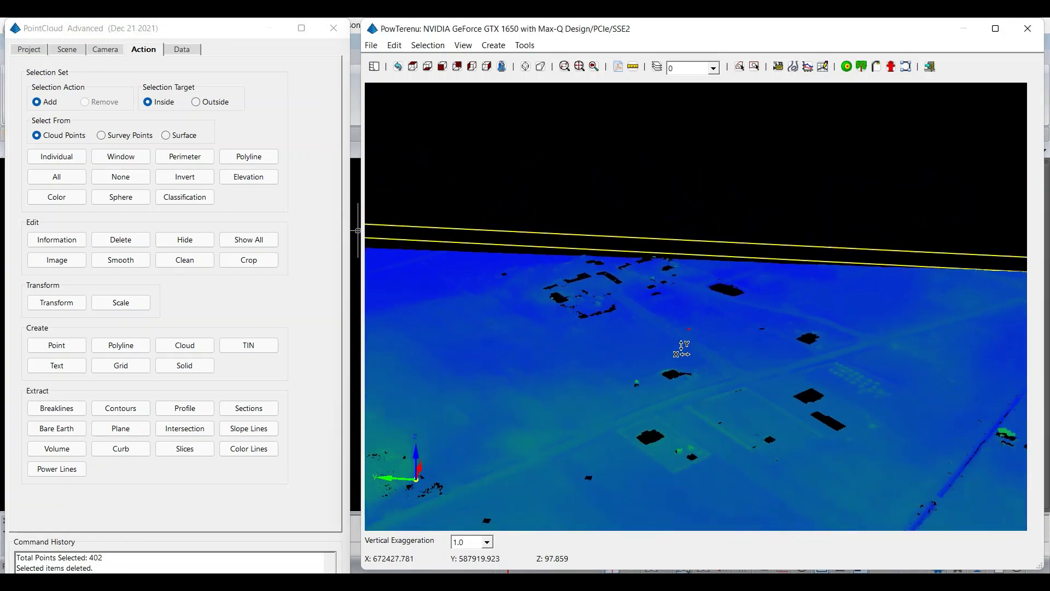
{"action": "scroll", "coordinate": [682, 347], "scroll_direction": "down", "scroll_amount": 1}
{"action": "scroll", "coordinate": [733, 356], "scroll_direction": "down", "scroll_amount": 2}
{"action": "scroll", "coordinate": [733, 358], "scroll_direction": "up", "scroll_amount": 1}
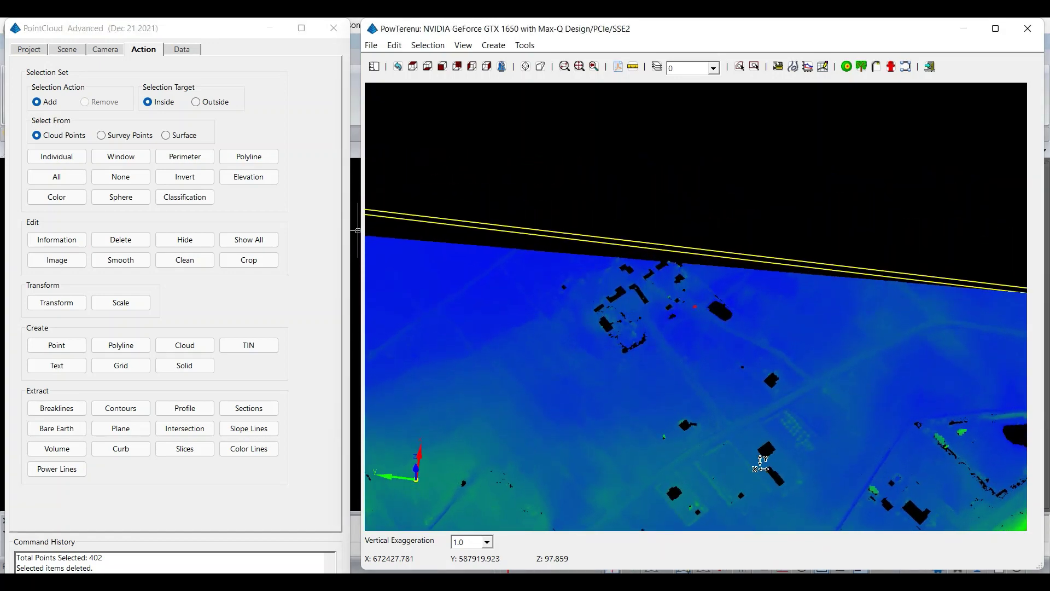
{"action": "scroll", "coordinate": [730, 356], "scroll_direction": "up", "scroll_amount": 2}
{"action": "scroll", "coordinate": [727, 358], "scroll_direction": "up", "scroll_amount": 1}
{"action": "middle_click_drag", "start_coordinate": [718, 394], "coordinate": [819, 261]}
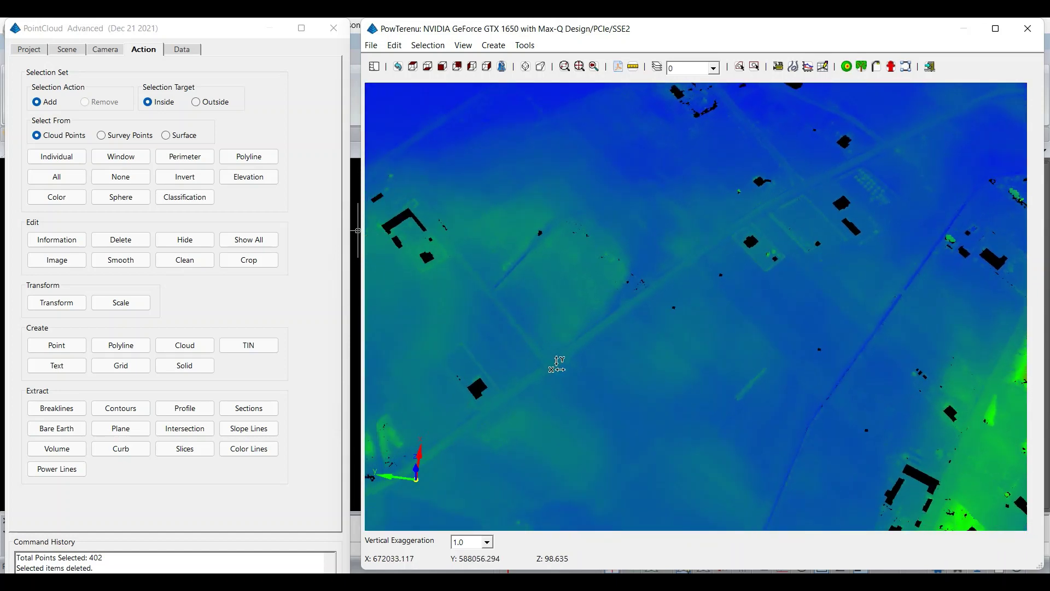
{"action": "scroll", "coordinate": [589, 372], "scroll_direction": "down", "scroll_amount": 2}
{"action": "scroll", "coordinate": [588, 372], "scroll_direction": "down", "scroll_amount": 2}
{"action": "scroll", "coordinate": [593, 374], "scroll_direction": "down", "scroll_amount": 1}
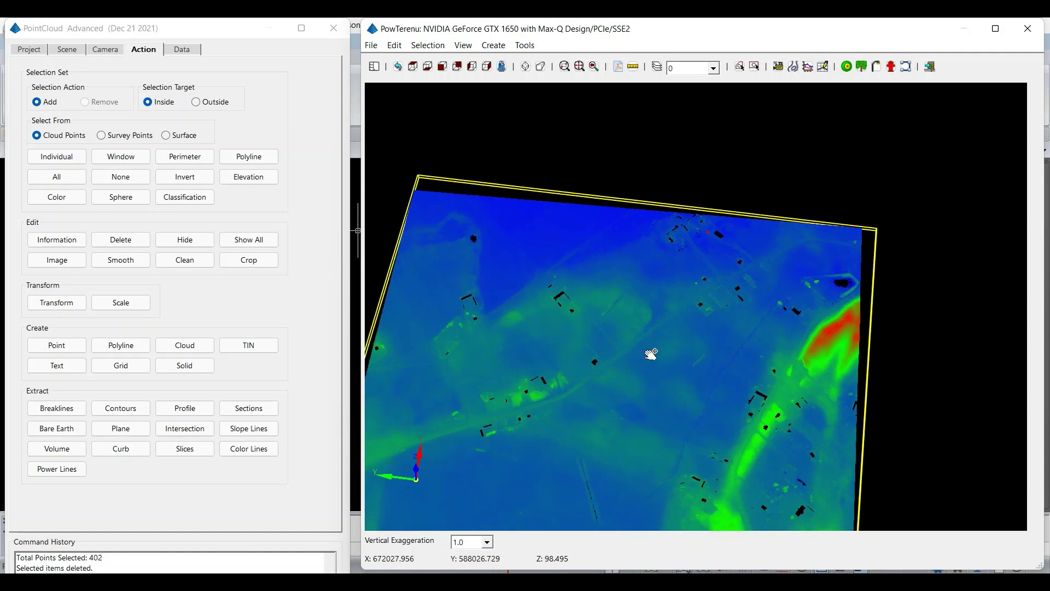
{"action": "scroll", "coordinate": [649, 351], "scroll_direction": "down", "scroll_amount": 2}
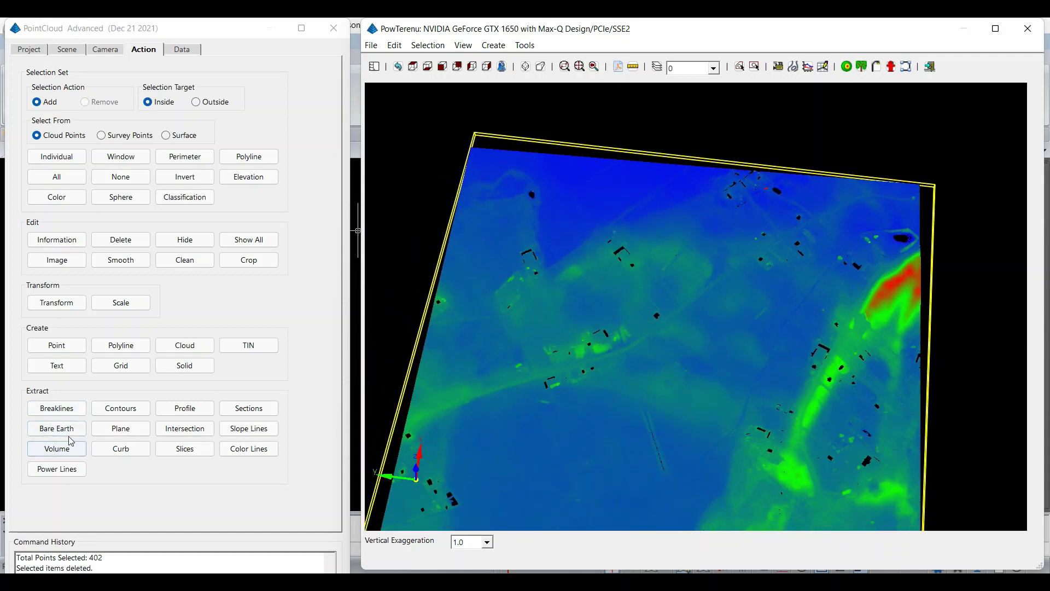
{"action": "scroll", "coordinate": [688, 377], "scroll_direction": "down", "scroll_amount": 1}
{"action": "mouse_move", "coordinate": [688, 377]}
{"action": "middle_mouse_down"}
{"action": "mouse_move", "coordinate": [751, 249]}
{"action": "mouse_move", "coordinate": [753, 314]}
{"action": "middle_mouse_up"}
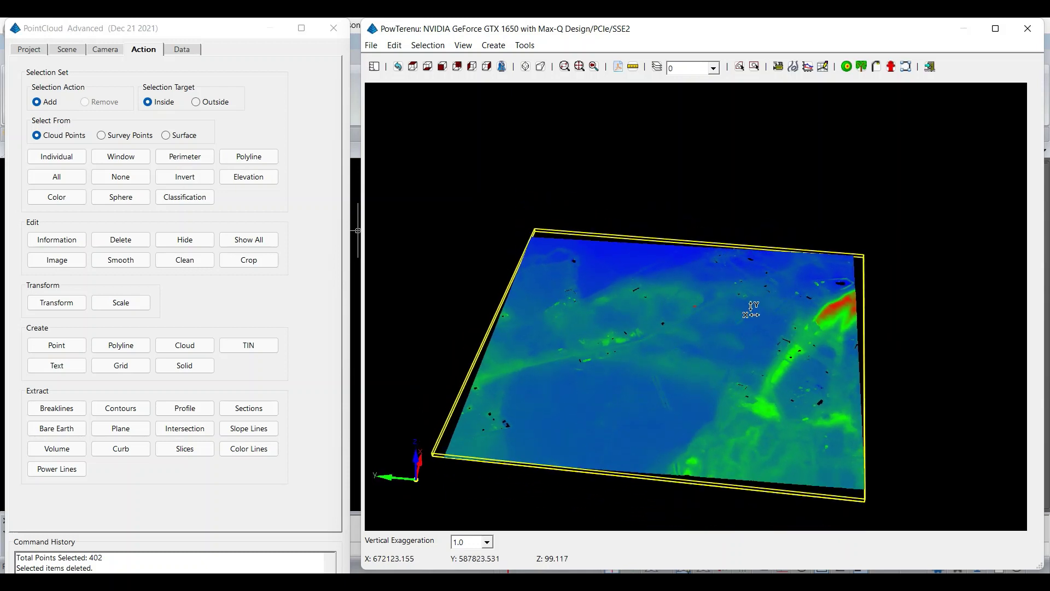
Step: Tilt and pan the view to frame the red high ground at the cloud's right edge
{"action": "middle_click_drag", "start_coordinate": [735, 381], "coordinate": [761, 319]}
{"action": "scroll", "coordinate": [761, 319], "scroll_direction": "up", "scroll_amount": 2}
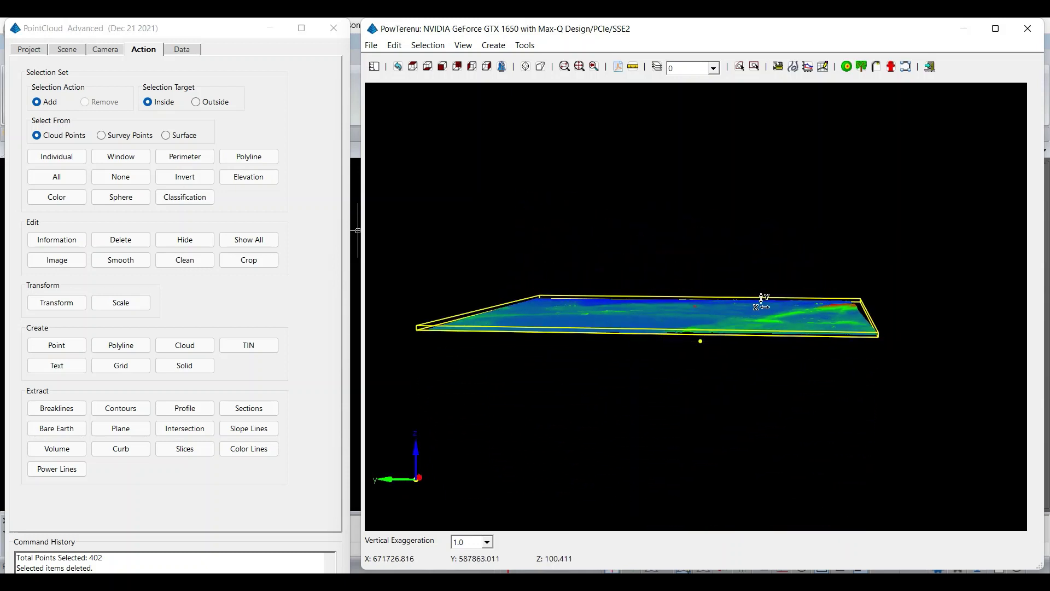
{"action": "scroll", "coordinate": [755, 320], "scroll_direction": "up", "scroll_amount": 2}
{"action": "scroll", "coordinate": [748, 320], "scroll_direction": "up", "scroll_amount": 3}
{"action": "scroll", "coordinate": [748, 320], "scroll_direction": "up", "scroll_amount": 2}
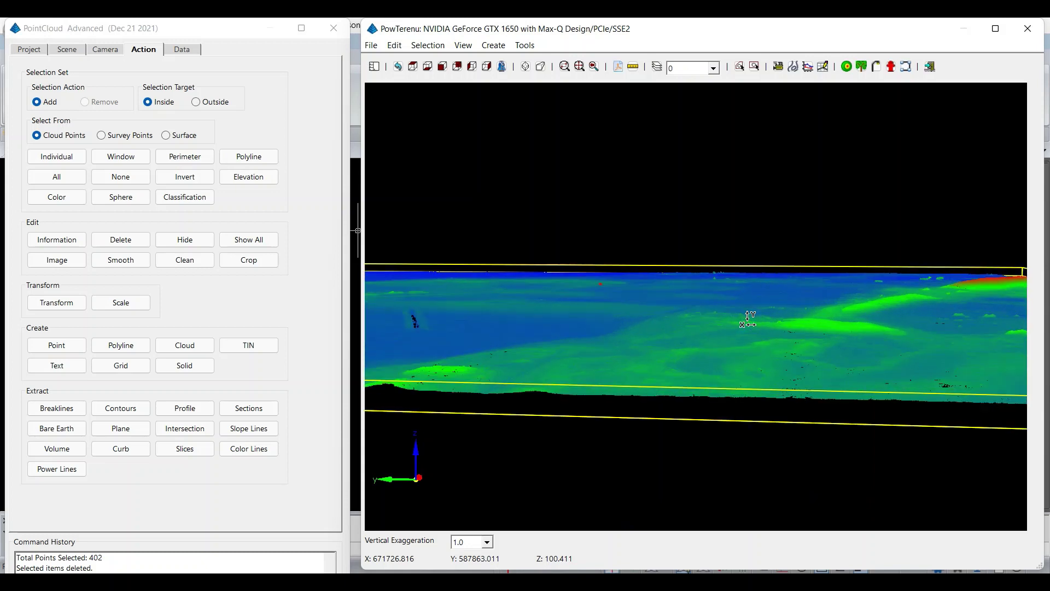
{"action": "scroll", "coordinate": [748, 320], "scroll_direction": "down", "scroll_amount": 2}
{"action": "scroll", "coordinate": [716, 309], "scroll_direction": "down", "scroll_amount": 3}
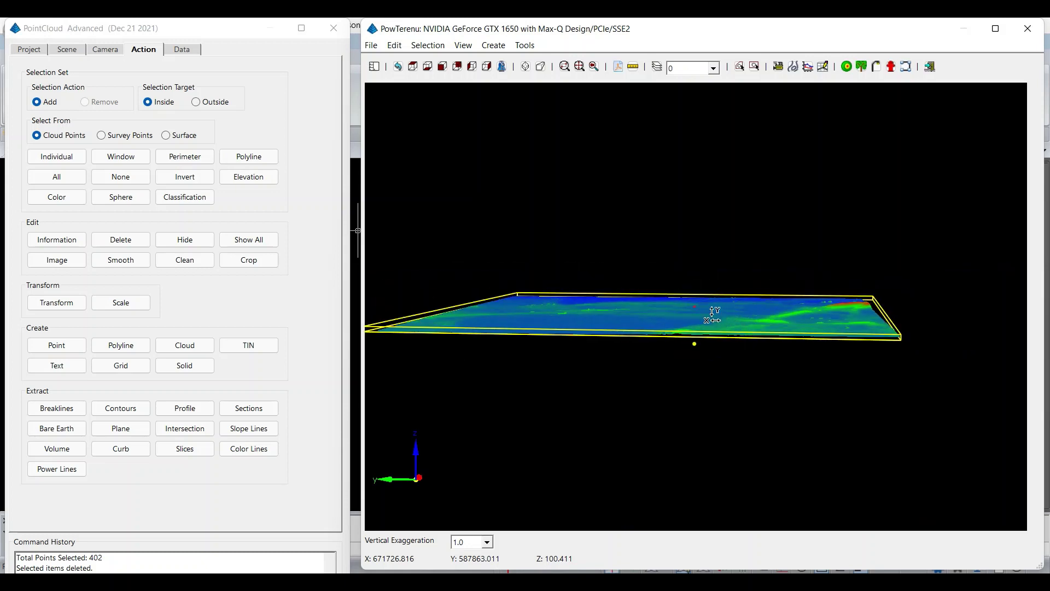
{"action": "middle_click_drag", "start_coordinate": [714, 315], "coordinate": [717, 357]}
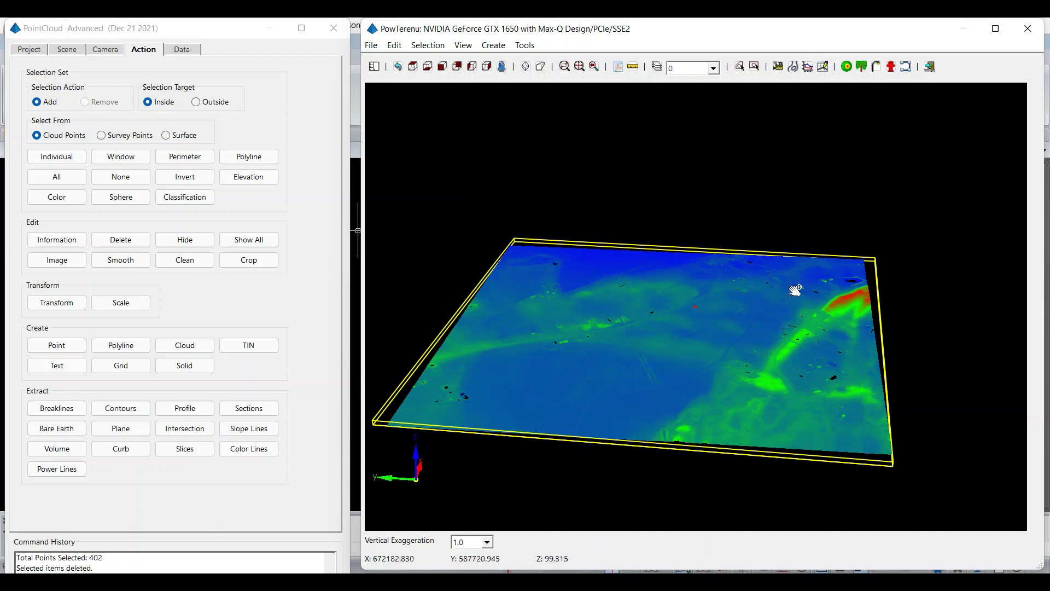
{"action": "middle_click_drag", "start_coordinate": [797, 291], "coordinate": [680, 319]}
{"action": "scroll", "coordinate": [728, 331], "scroll_direction": "up", "scroll_amount": 2}
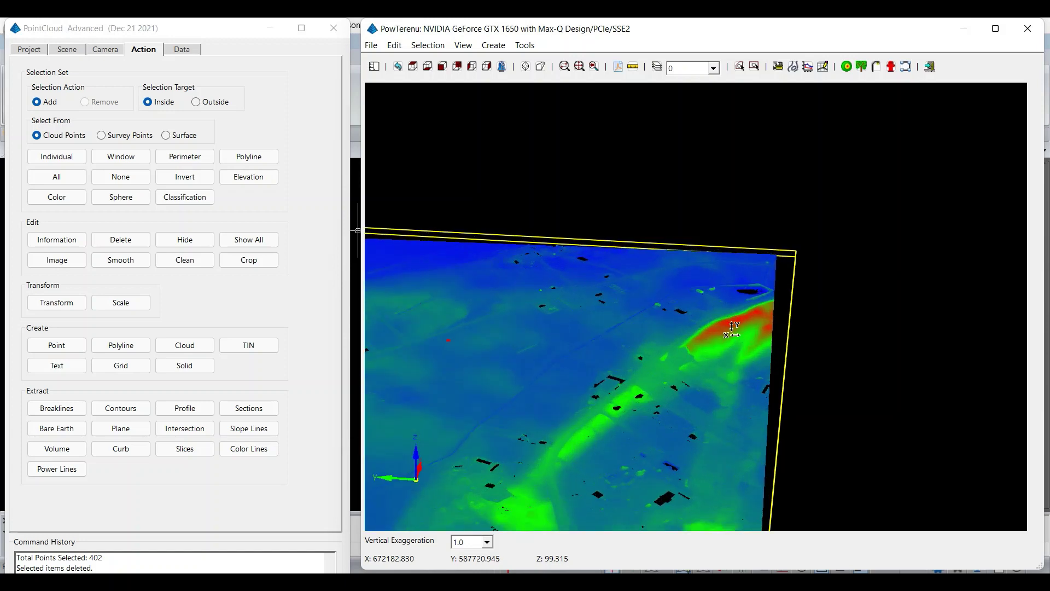
{"action": "scroll", "coordinate": [730, 330], "scroll_direction": "up", "scroll_amount": 2}
{"action": "scroll", "coordinate": [732, 330], "scroll_direction": "down", "scroll_amount": 1}
{"action": "scroll", "coordinate": [727, 333], "scroll_direction": "down", "scroll_amount": 2}
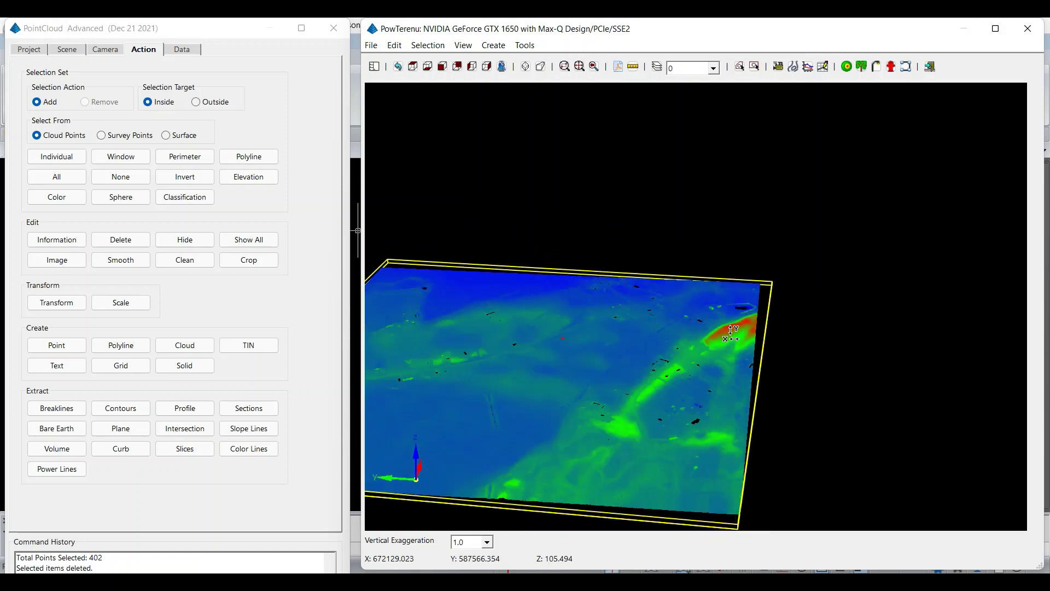
{"action": "scroll", "coordinate": [722, 338], "scroll_direction": "up", "scroll_amount": 2}
{"action": "scroll", "coordinate": [717, 341], "scroll_direction": "up", "scroll_amount": 2}
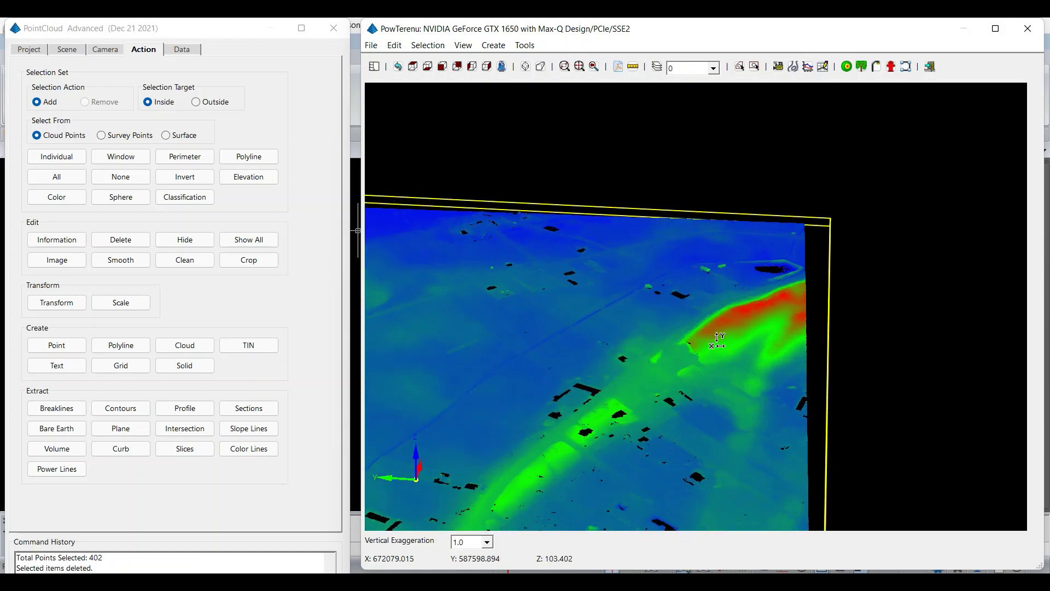
{"action": "scroll", "coordinate": [717, 342], "scroll_direction": "down", "scroll_amount": 1}
{"action": "scroll", "coordinate": [706, 339], "scroll_direction": "down", "scroll_amount": 1}
{"action": "scroll", "coordinate": [670, 361], "scroll_direction": "down", "scroll_amount": 1}
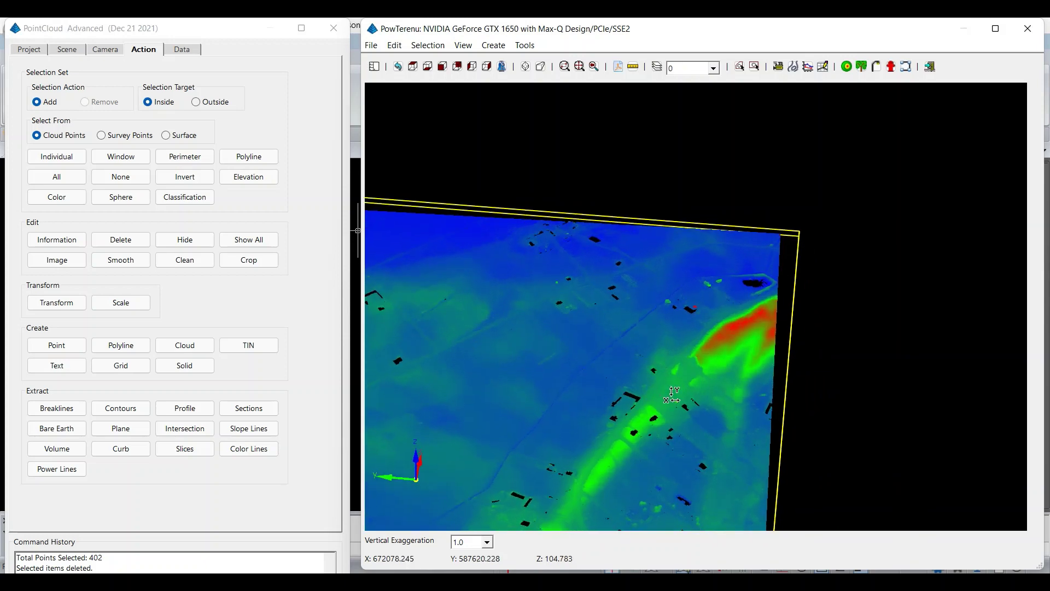
{"action": "scroll", "coordinate": [672, 395], "scroll_direction": "up", "scroll_amount": 1}
{"action": "scroll", "coordinate": [733, 366], "scroll_direction": "up", "scroll_amount": 2}
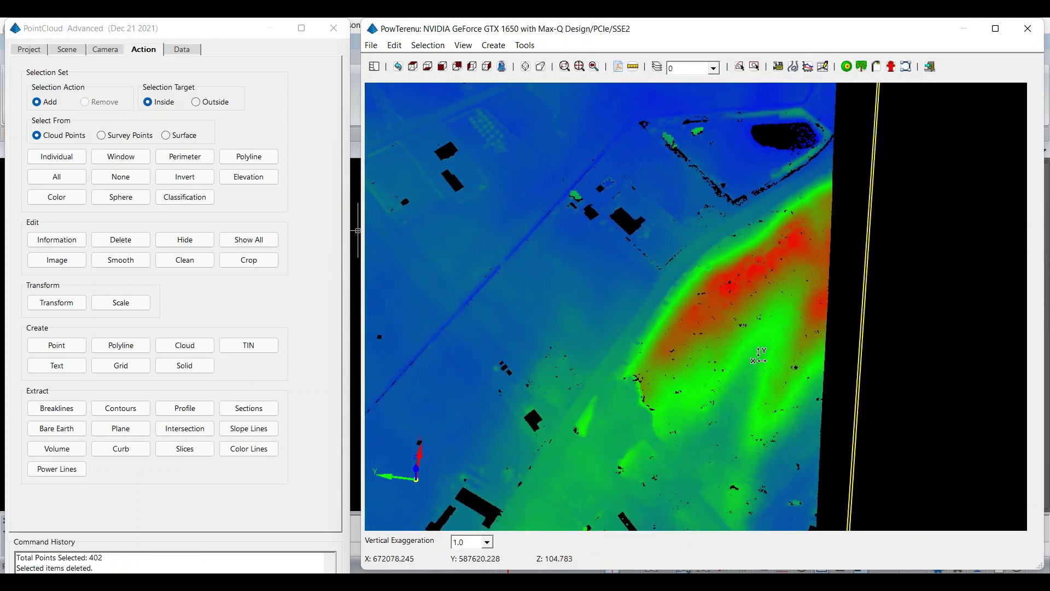
{"action": "left_click_drag", "start_coordinate": [759, 354], "coordinate": [745, 326]}
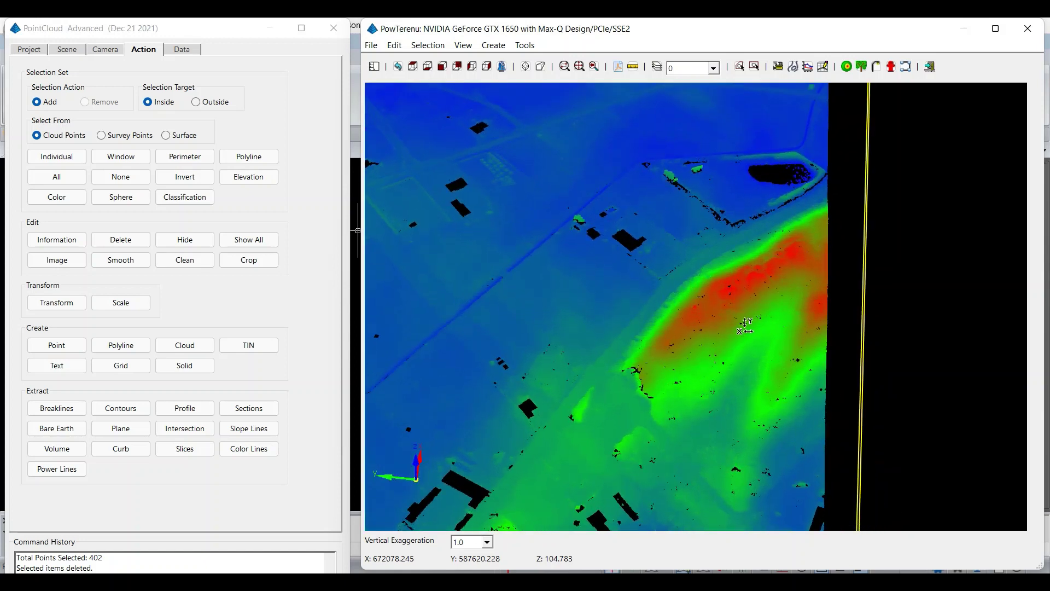
{"action": "scroll", "coordinate": [745, 325], "scroll_direction": "down", "scroll_amount": 1}
{"action": "scroll", "coordinate": [745, 325], "scroll_direction": "down", "scroll_amount": 1}
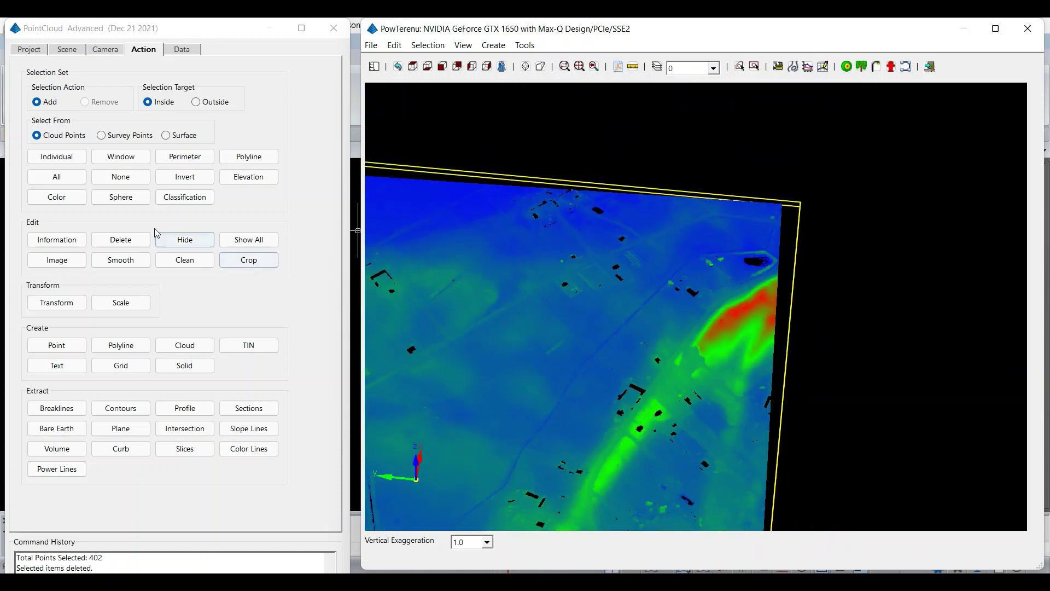
Step: Outline the hill at the PowTerenu cloud's right edge with a perimeter, selecting 178 points
{"action": "left_click", "coordinate": [180, 158]}
{"action": "left_click", "coordinate": [778, 253]}
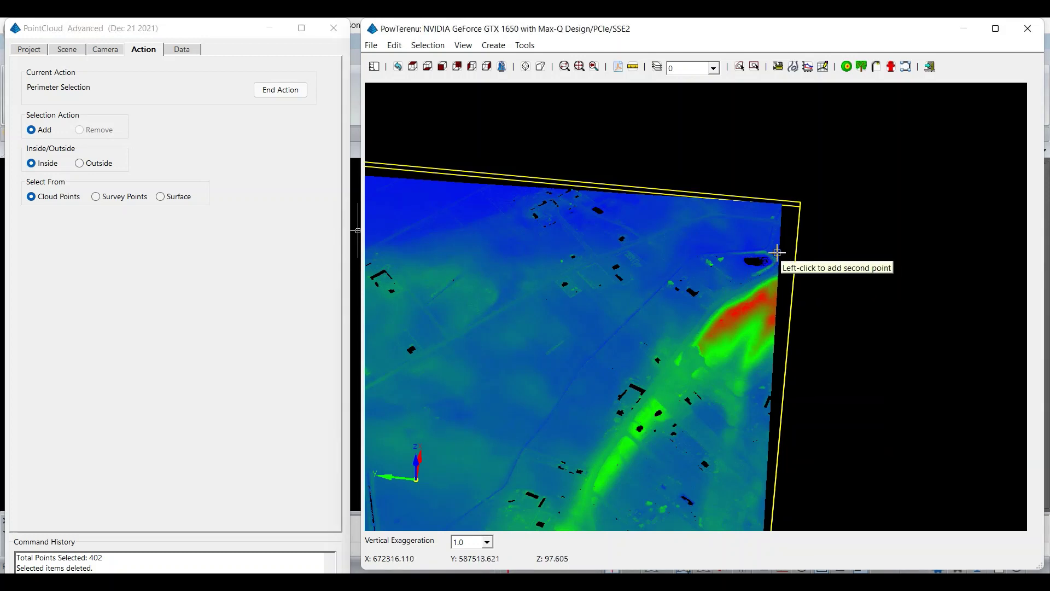
{"action": "left_click", "coordinate": [704, 259]}
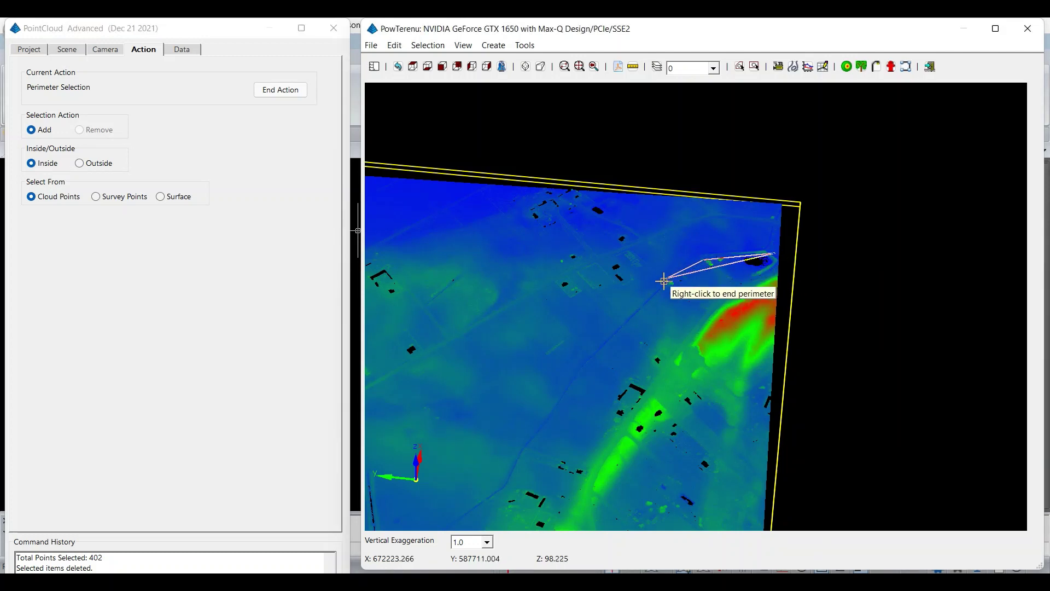
{"action": "left_click", "coordinate": [655, 290]}
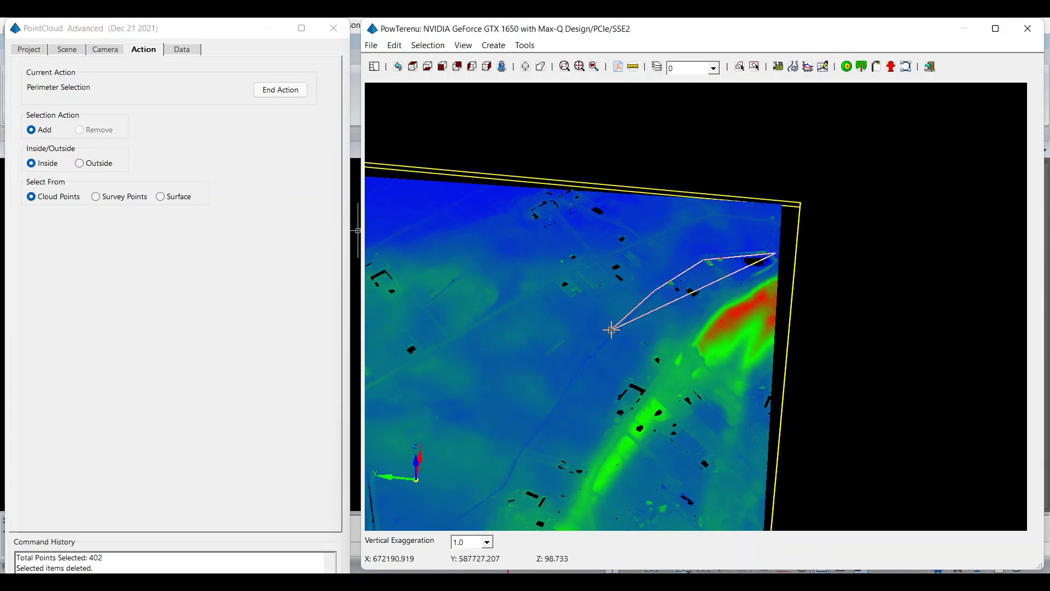
{"action": "left_click", "coordinate": [574, 375]}
{"action": "left_click", "coordinate": [587, 420]}
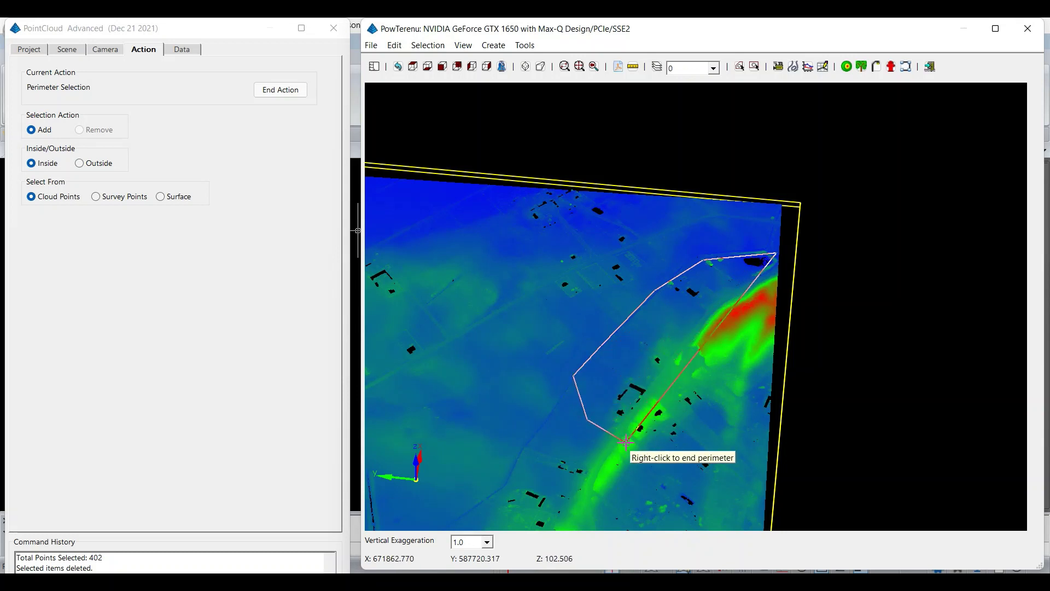
{"action": "left_click", "coordinate": [627, 441]}
{"action": "left_click", "coordinate": [678, 460]}
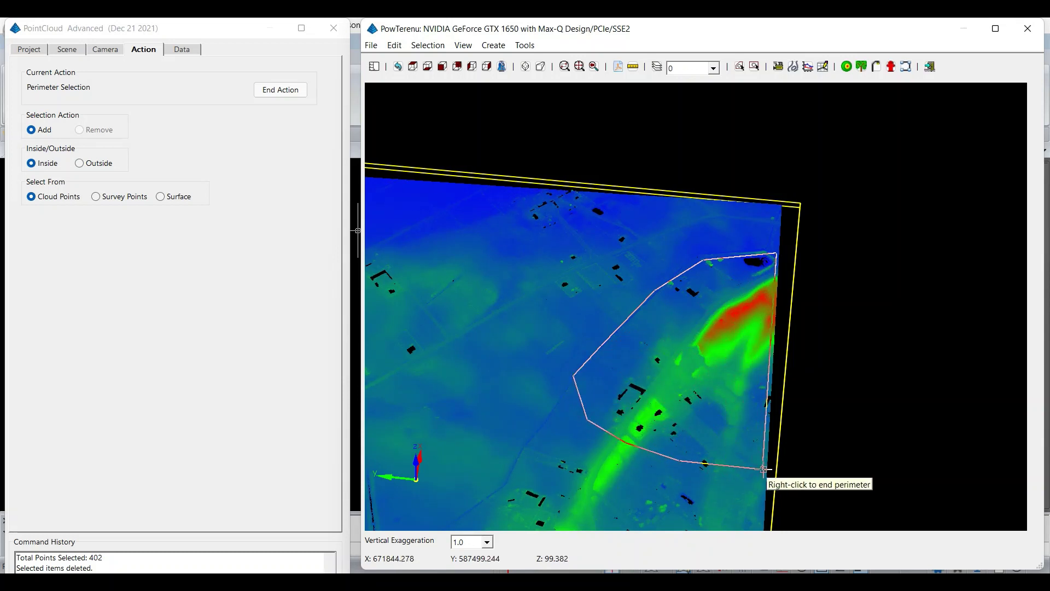
{"action": "right_click", "coordinate": [765, 469]}
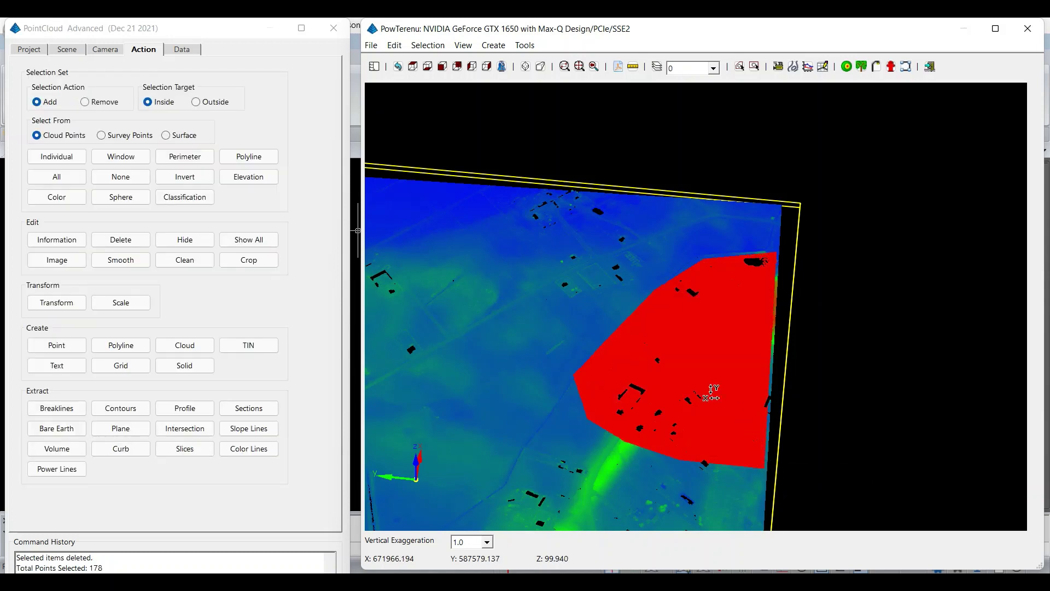
Step: Create a TIN named TIN PowTerenu from the cloud and add it to the project
{"action": "left_click", "coordinate": [262, 345]}
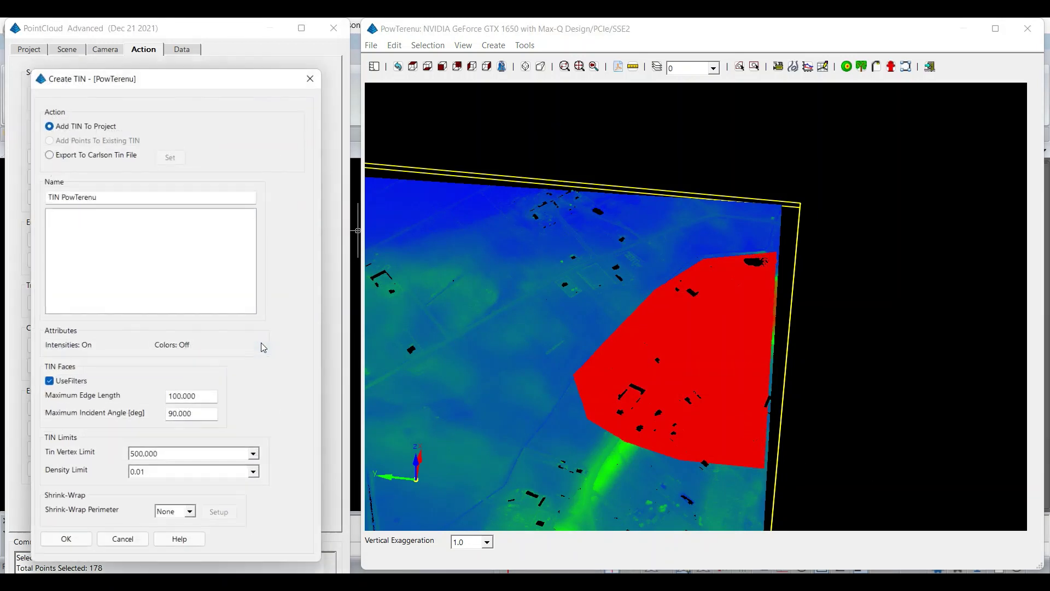
{"action": "left_click", "coordinate": [65, 193]}
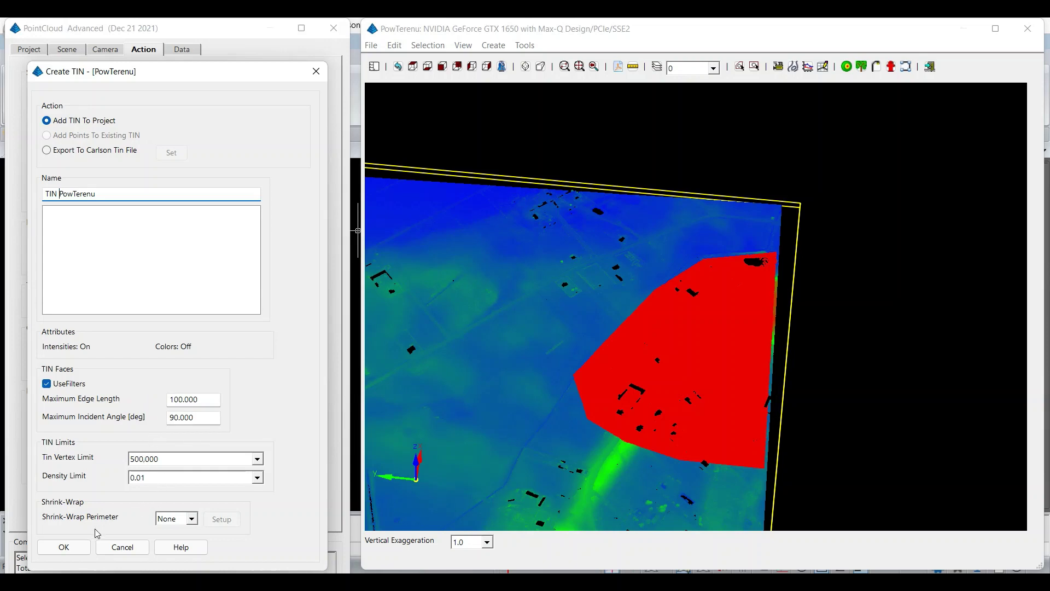
{"action": "left_click", "coordinate": [73, 547]}
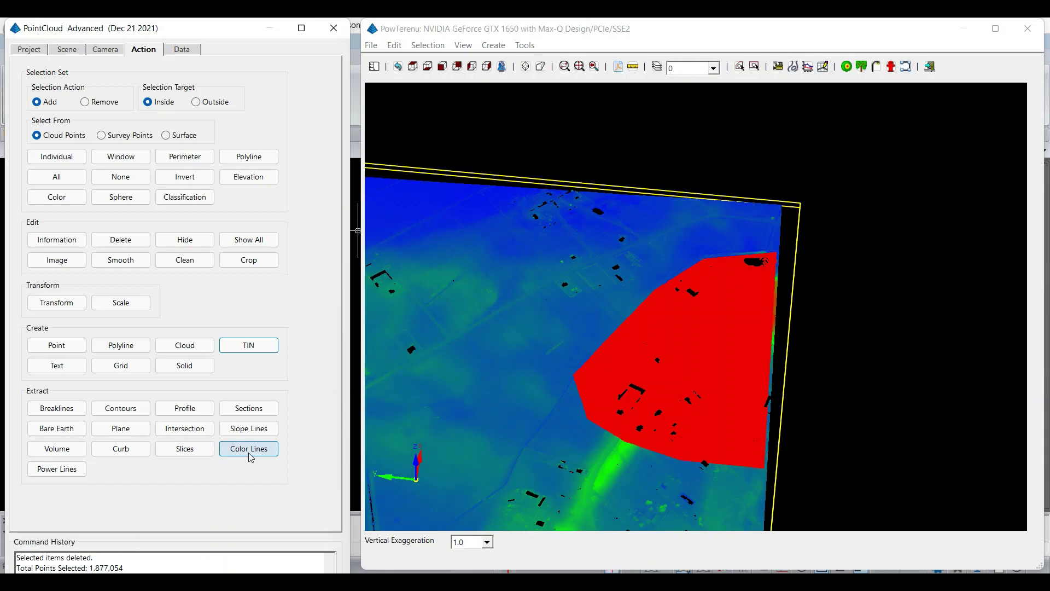
Step: Find TIN PowTerenu under TINs, keep its name, and switch to the project folder in Explorer
{"action": "left_click", "coordinate": [31, 50]}
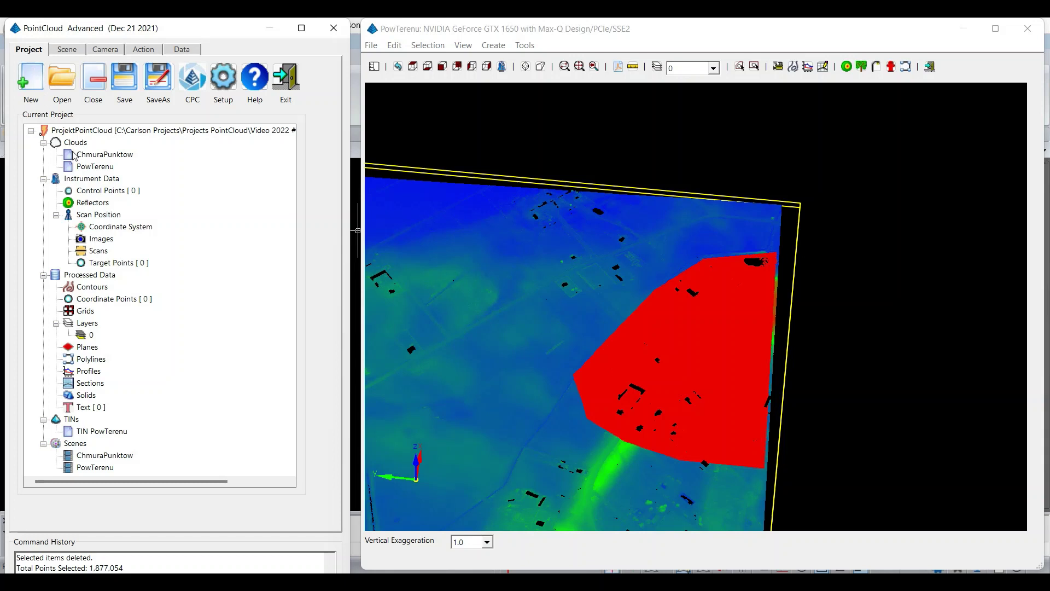
{"action": "left_click", "coordinate": [109, 431]}
{"action": "right_click", "coordinate": [108, 431]}
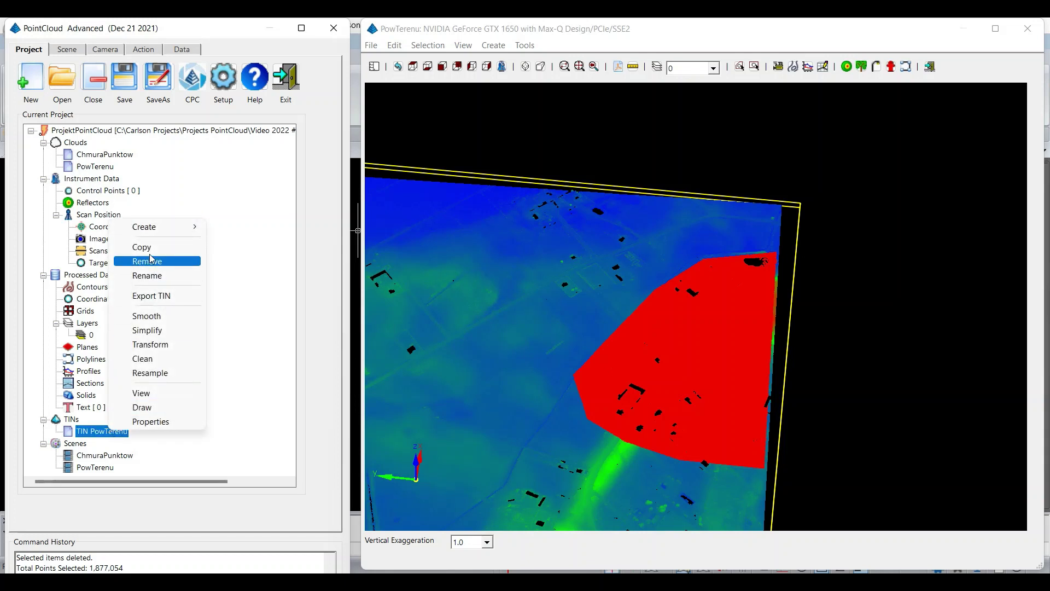
{"action": "mouse_move", "coordinate": [162, 227]}
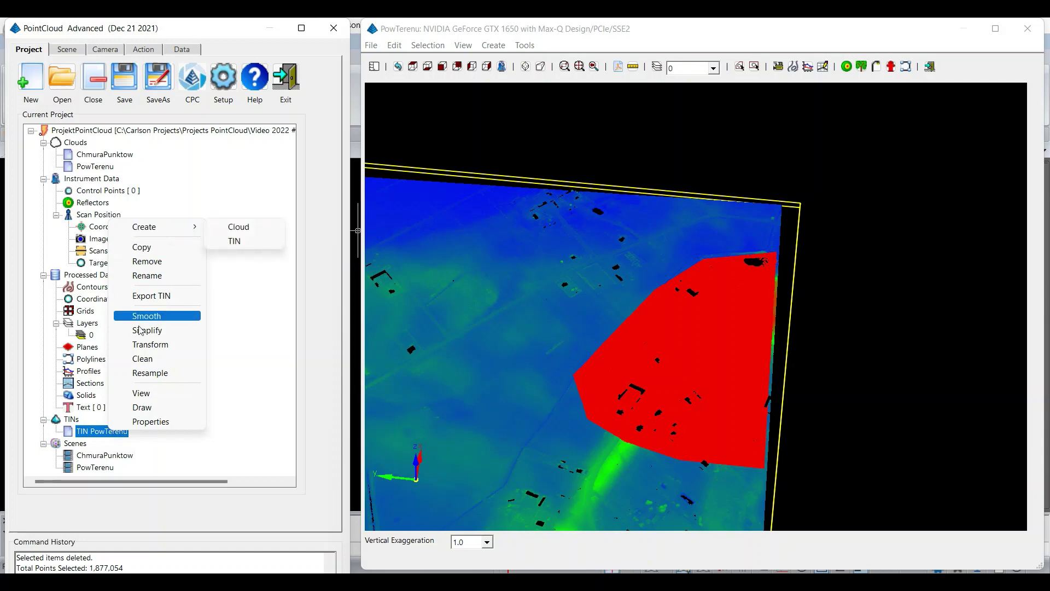
{"action": "left_click", "coordinate": [96, 432]}
{"action": "right_click", "coordinate": [97, 434]}
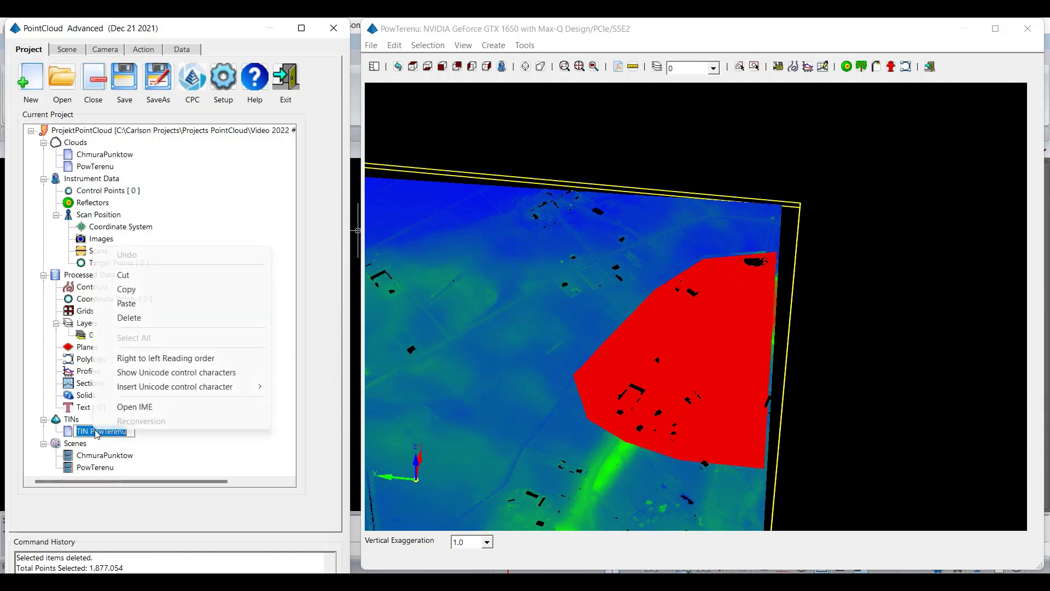
{"action": "left_click", "coordinate": [190, 460]}
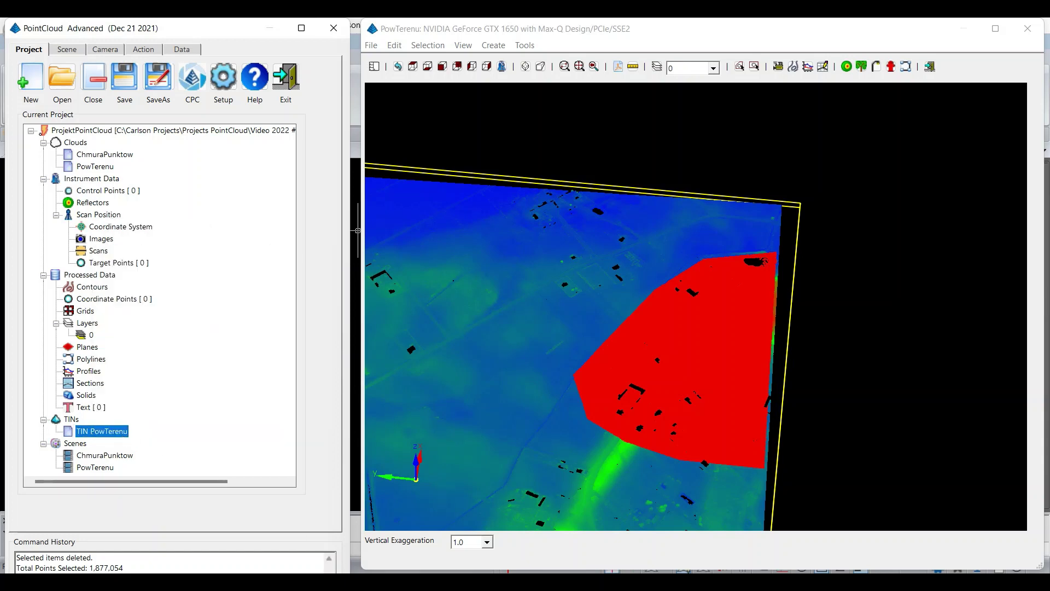
{"action": "key", "text": "alt+Tab"}
{"action": "left_click", "coordinate": [411, 200]}
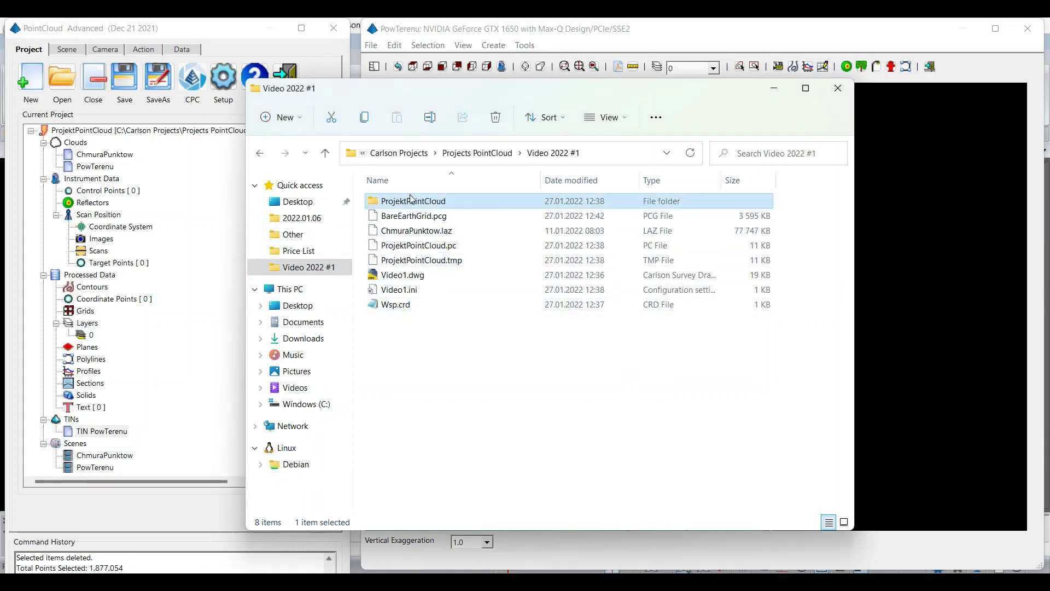
Step: Check the Meshes (TIN PowTerenu.msh, 44,828 KB) and Grids folders, then return to Video 2022 #1
{"action": "double_click", "coordinate": [411, 201]}
{"action": "left_click", "coordinate": [431, 217]}
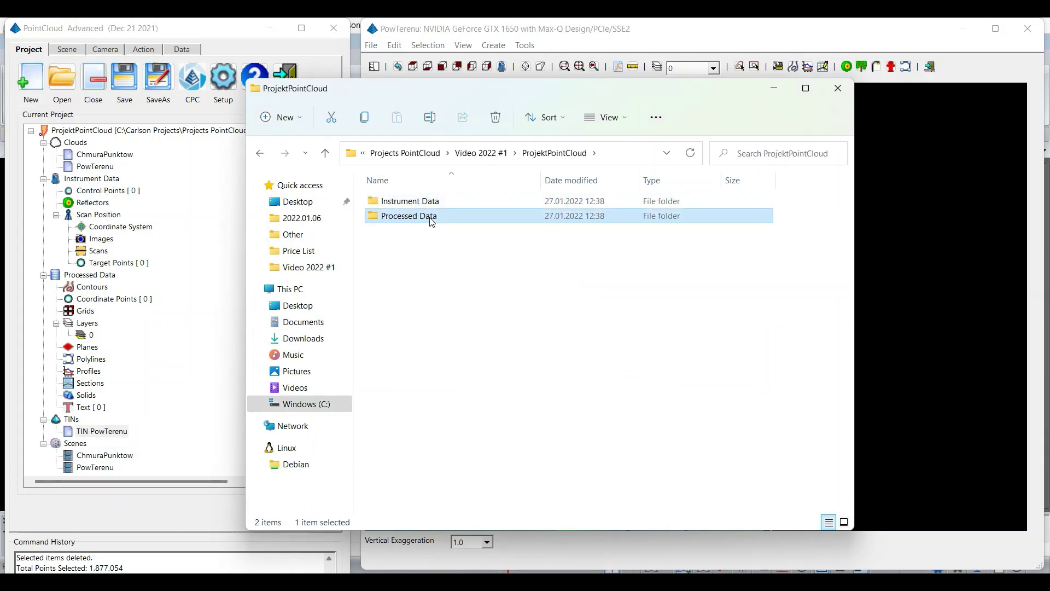
{"action": "double_click", "coordinate": [432, 218]}
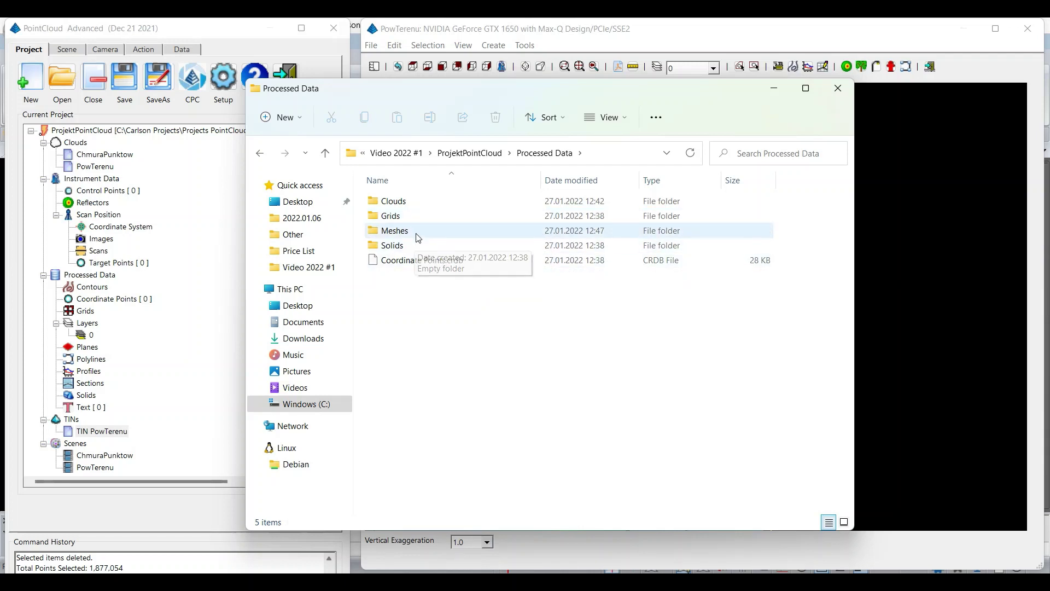
{"action": "double_click", "coordinate": [417, 234]}
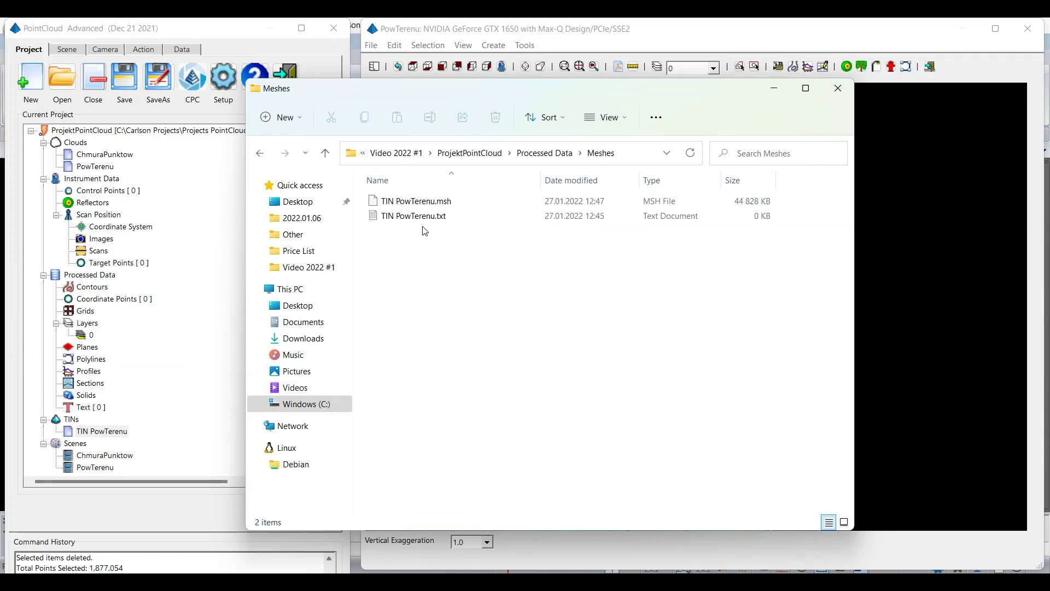
{"action": "left_click", "coordinate": [545, 152]}
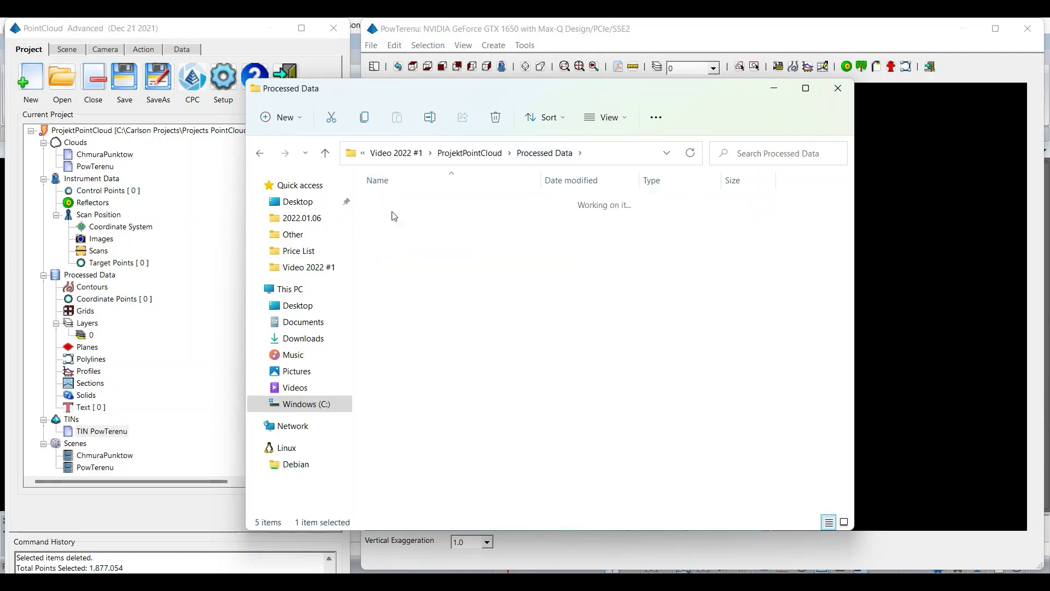
{"action": "double_click", "coordinate": [394, 215]}
{"action": "left_click", "coordinate": [533, 153]}
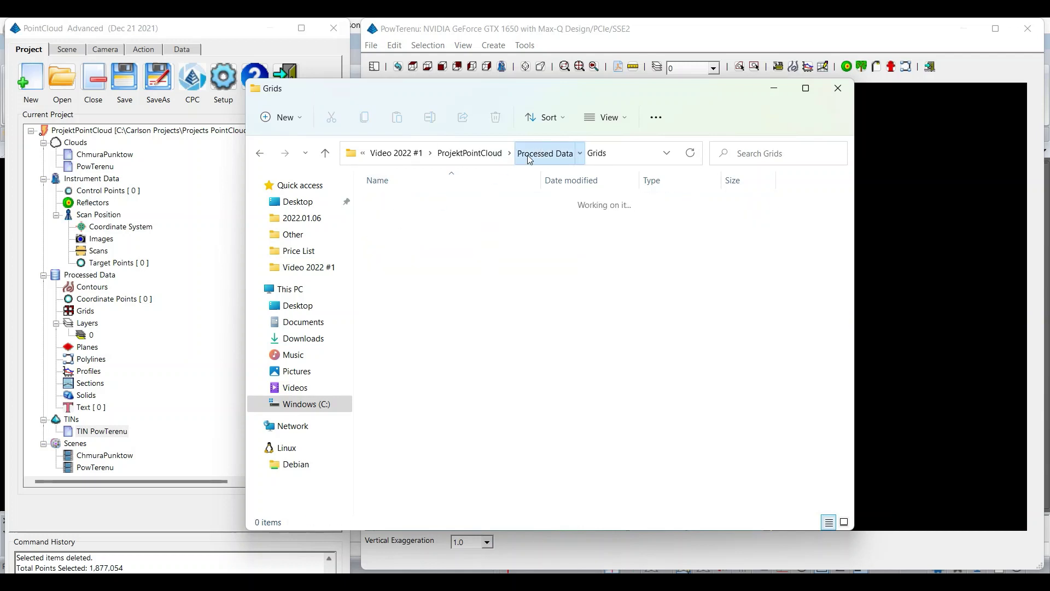
{"action": "left_click", "coordinate": [470, 153]}
{"action": "left_click", "coordinate": [480, 153]}
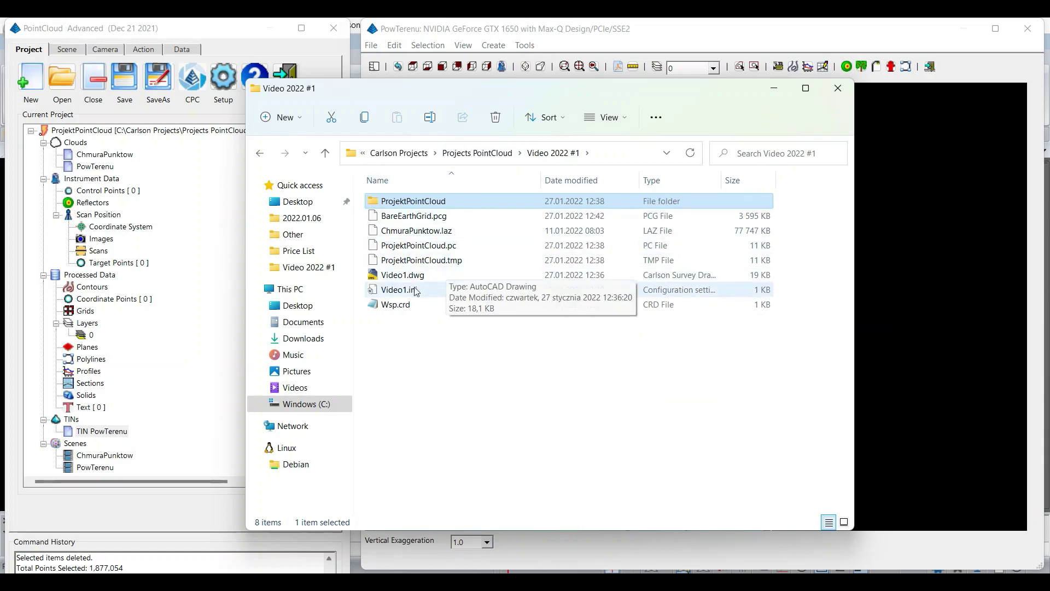
Step: Export the PowTerenu TIN as a tin file named TIN into the Video 2022 #1 folder
{"action": "right_click", "coordinate": [100, 432]}
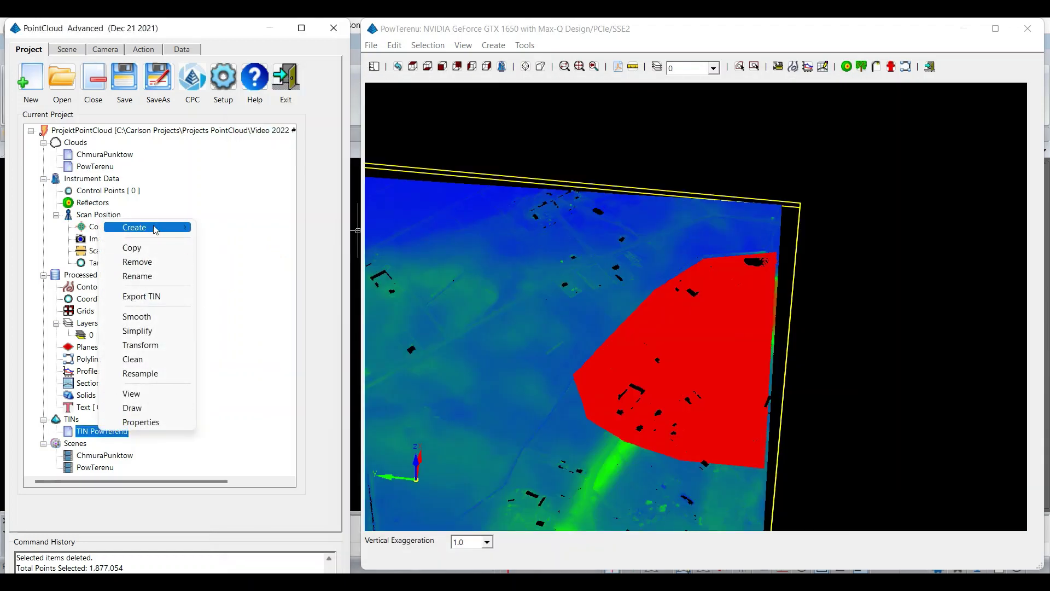
{"action": "left_click", "coordinate": [154, 297]}
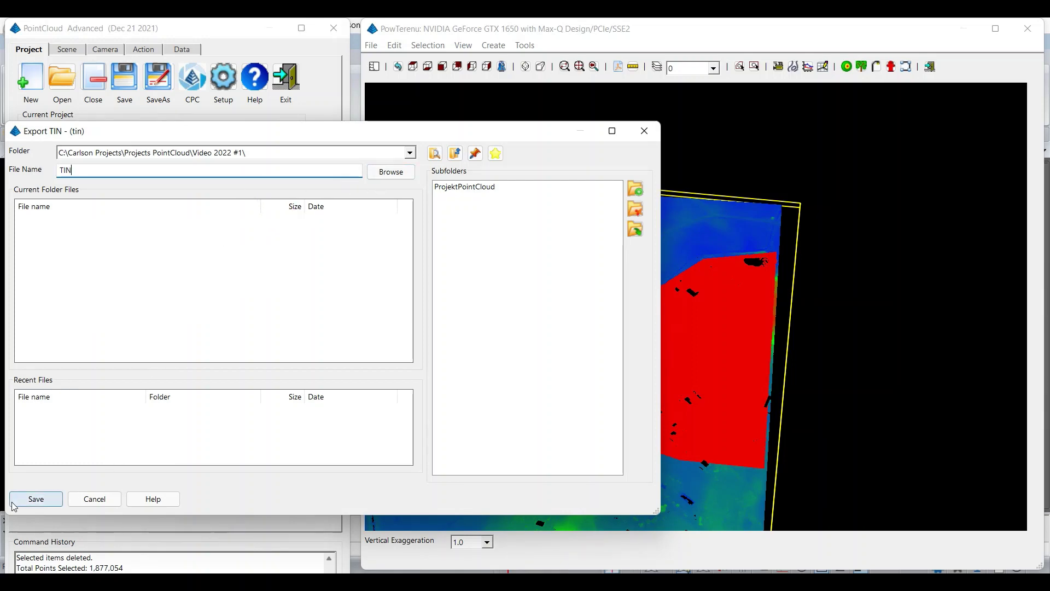
{"action": "left_click", "coordinate": [35, 496]}
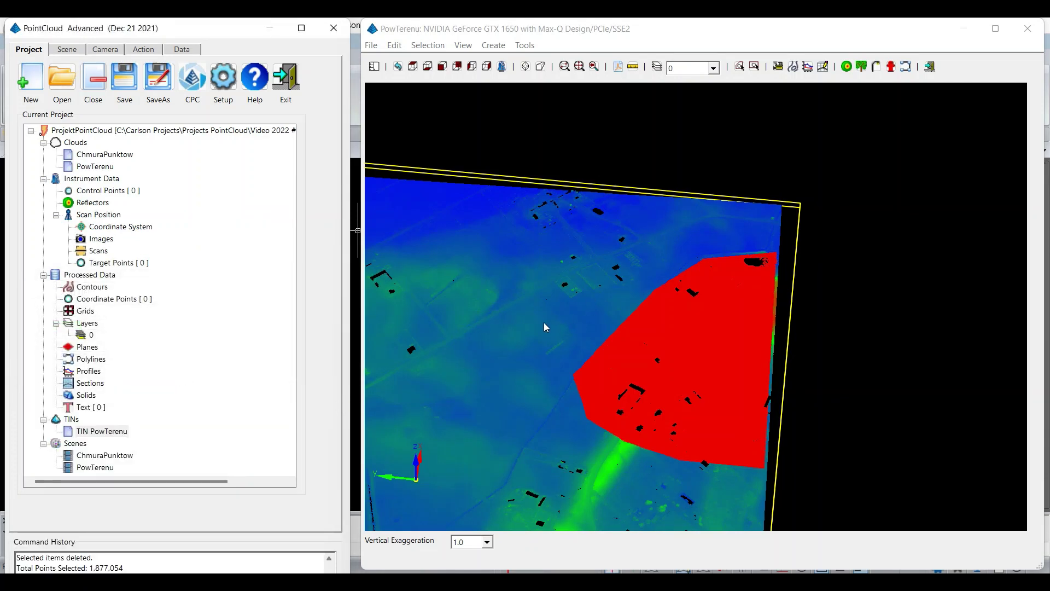
Step: Clear the red point selection on the PowTerenu cloud using Selection Set None
{"action": "left_click", "coordinate": [145, 53]}
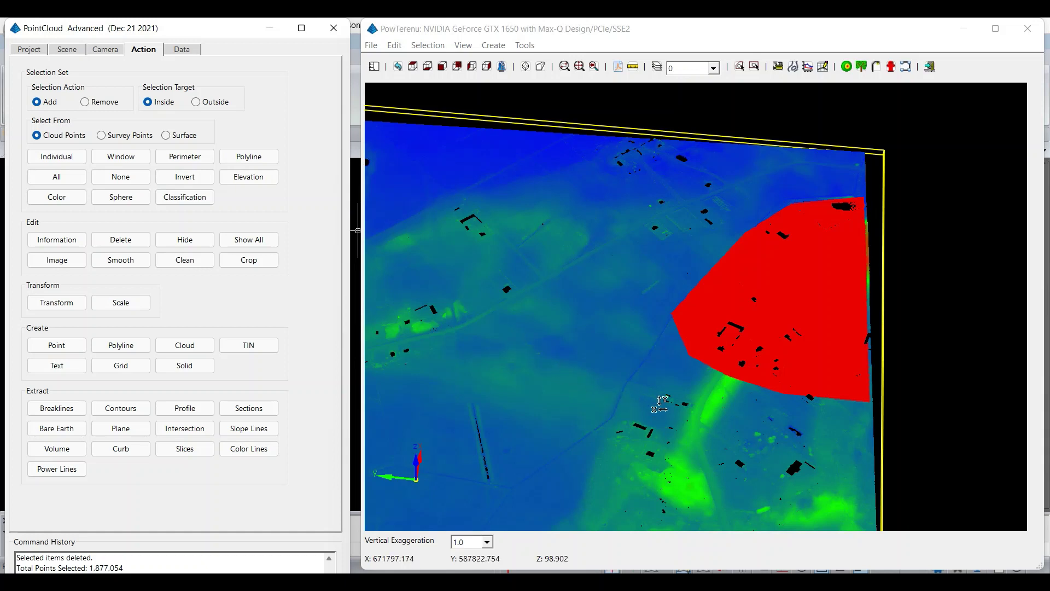
{"action": "scroll", "coordinate": [648, 377], "scroll_direction": "down", "scroll_amount": 3}
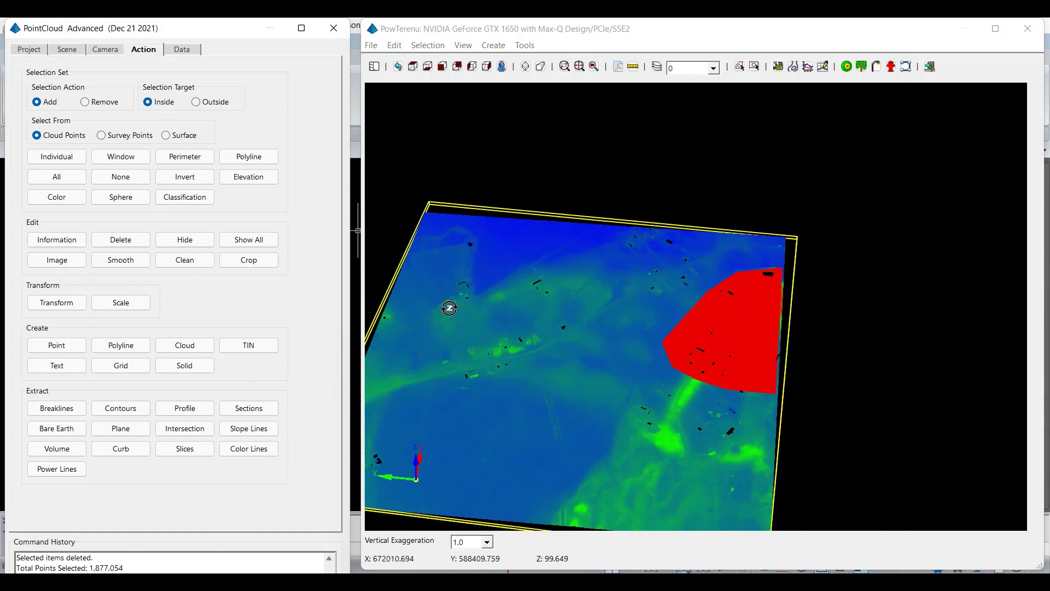
{"action": "left_click", "coordinate": [121, 177]}
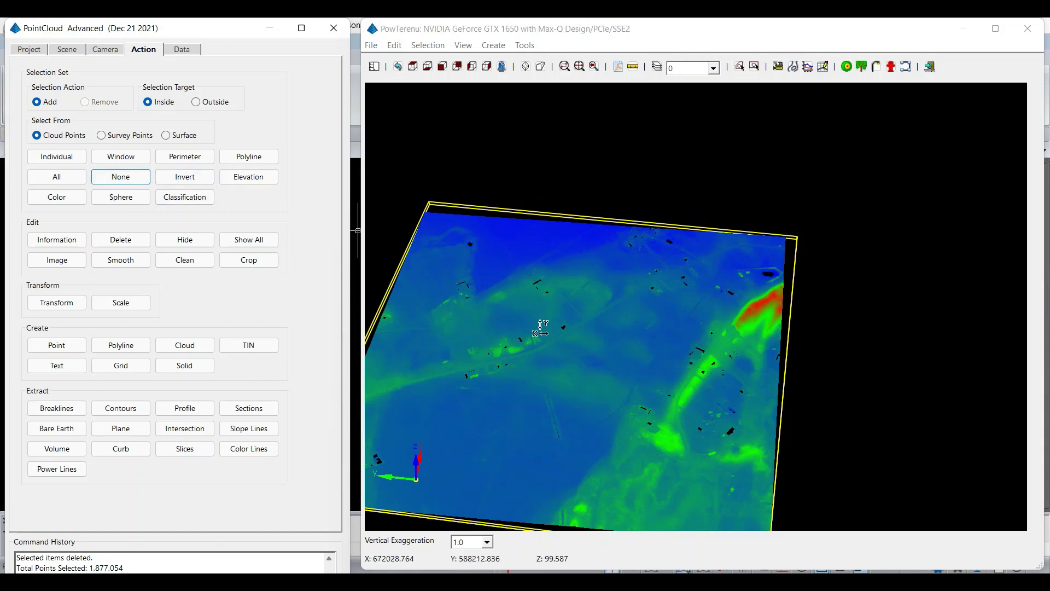
Step: Zoom in and out on the road strips and gaps in the PowTerenu cloud
{"action": "left_click", "coordinate": [606, 390]}
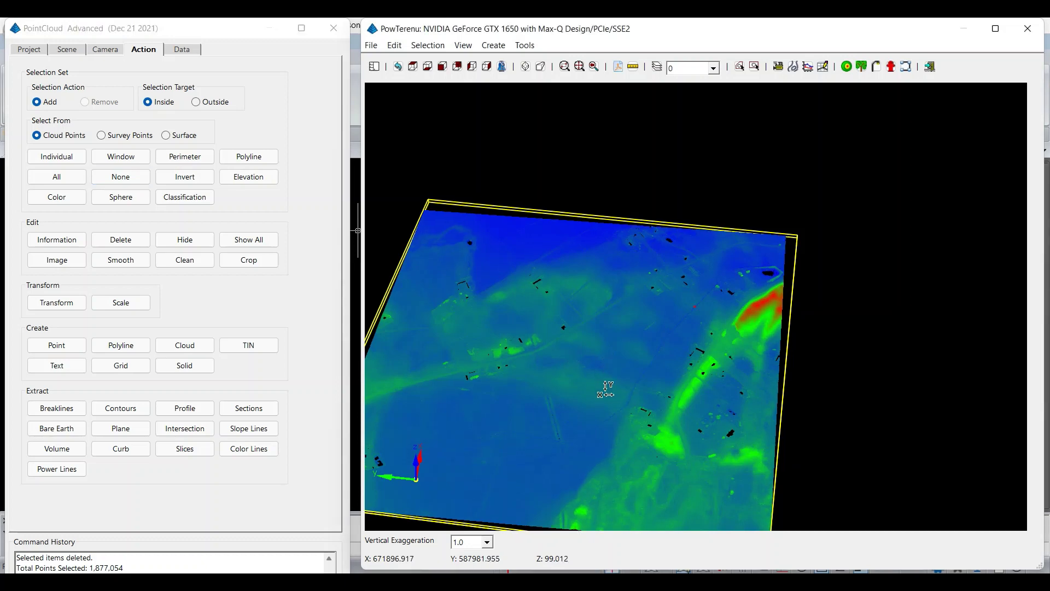
{"action": "scroll", "coordinate": [601, 298], "scroll_direction": "up", "scroll_amount": 3}
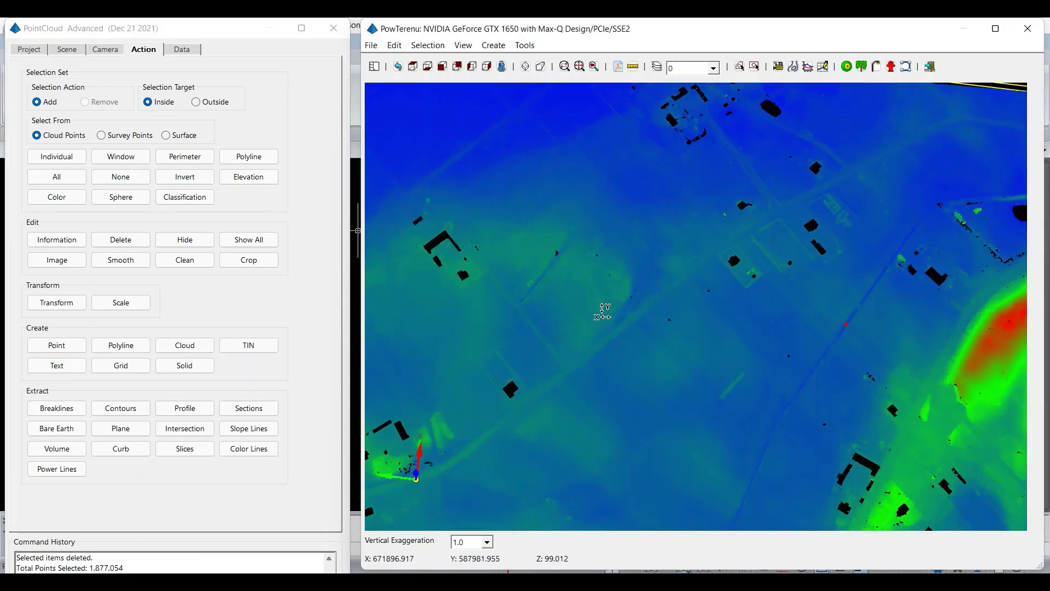
{"action": "scroll", "coordinate": [566, 365], "scroll_direction": "up", "scroll_amount": 2}
{"action": "scroll", "coordinate": [555, 388], "scroll_direction": "up", "scroll_amount": 2}
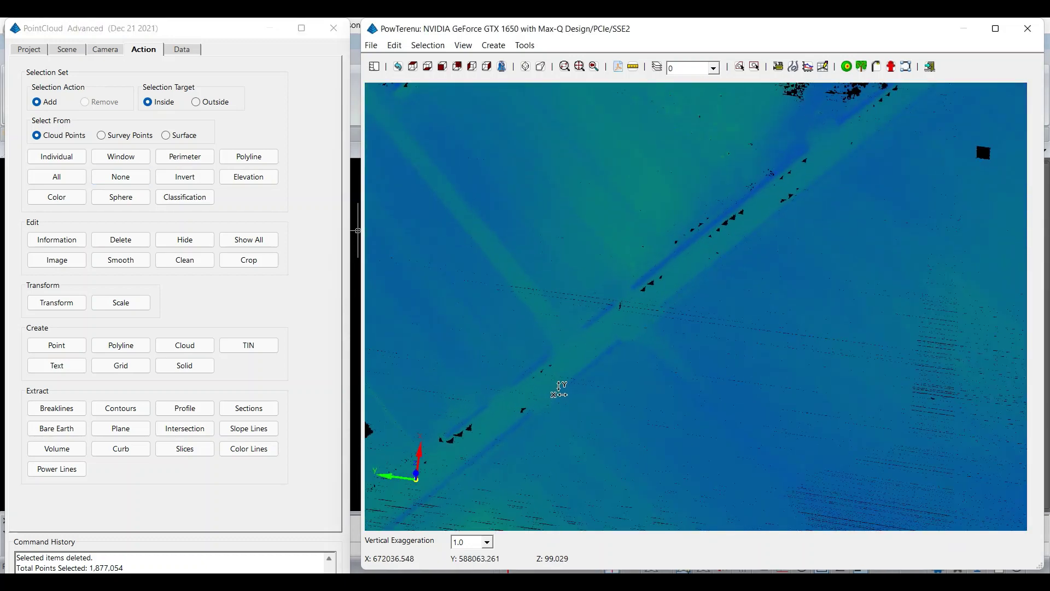
{"action": "scroll", "coordinate": [559, 388], "scroll_direction": "down", "scroll_amount": 1}
{"action": "scroll", "coordinate": [561, 383], "scroll_direction": "down", "scroll_amount": 2}
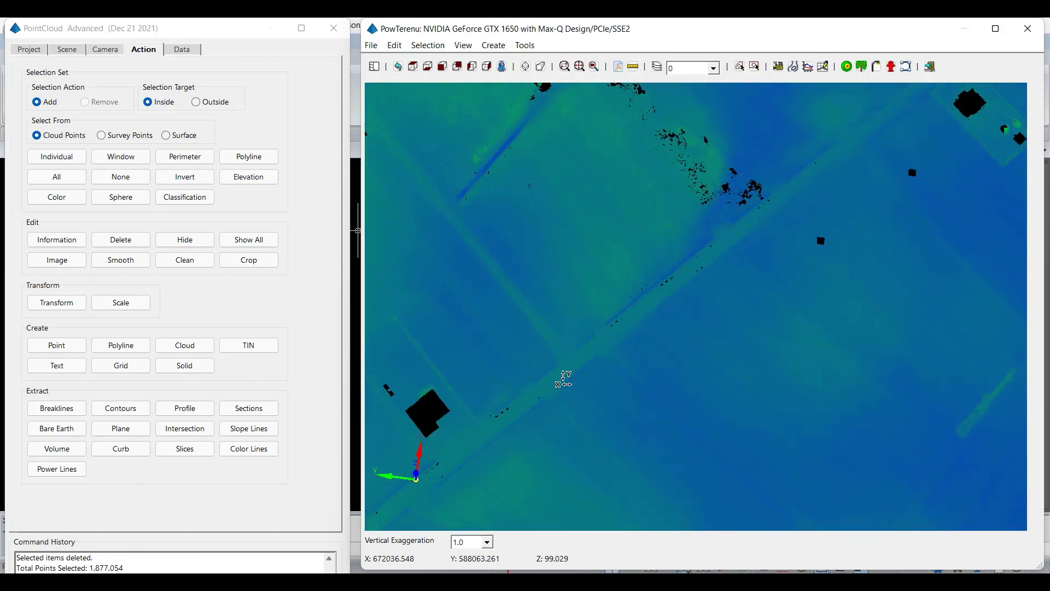
{"action": "scroll", "coordinate": [564, 379], "scroll_direction": "up", "scroll_amount": 1}
{"action": "left_click", "coordinate": [176, 52]}
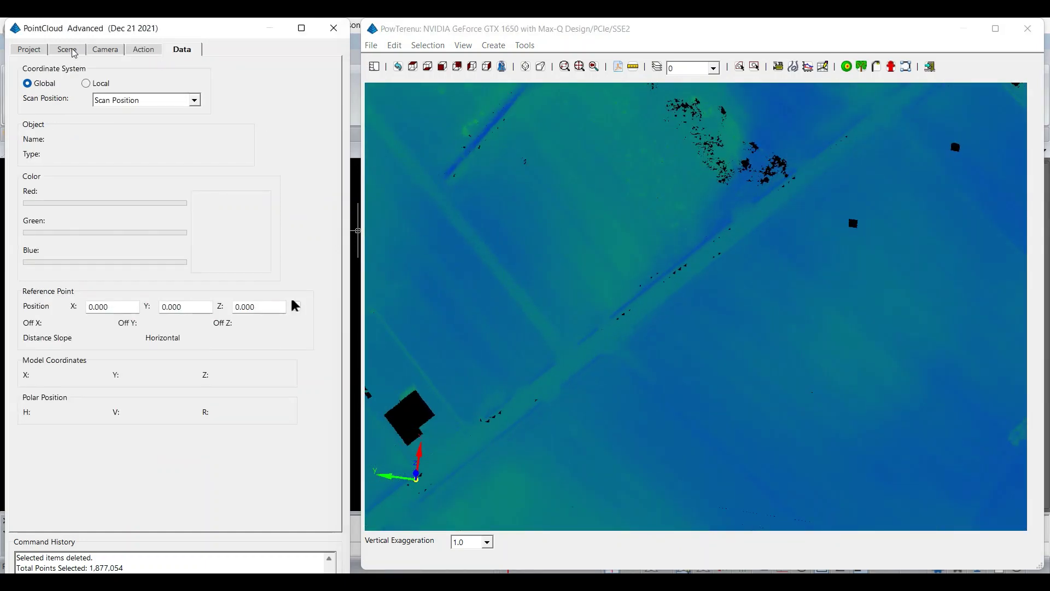
Step: Review the project Setup's CAD Settings, Naming Conventions and Units and Ranges tabs, then close it
{"action": "left_click", "coordinate": [30, 50]}
{"action": "left_click", "coordinate": [217, 86]}
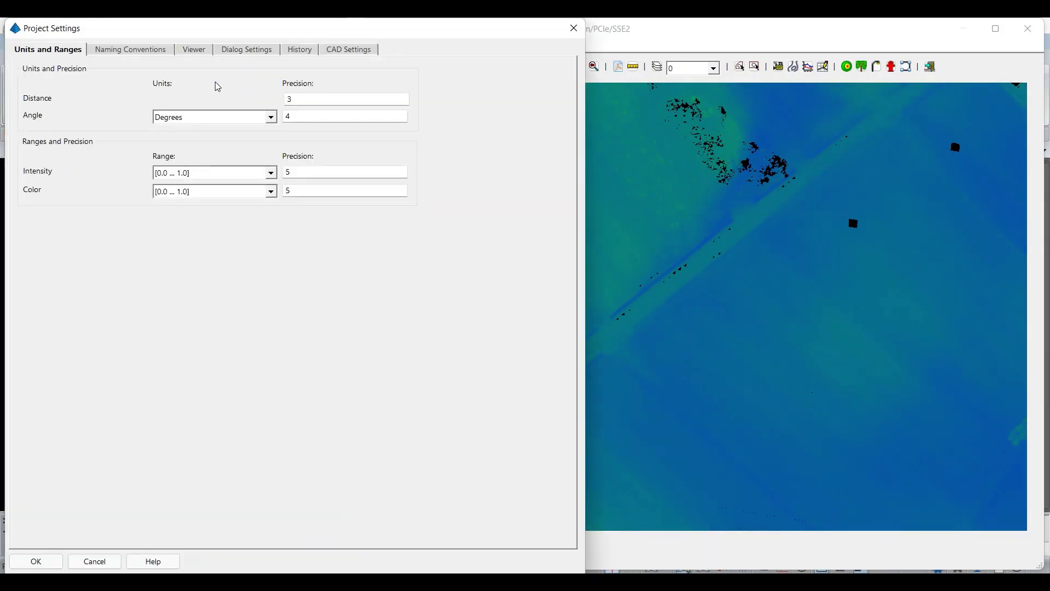
{"action": "left_click", "coordinate": [344, 50]}
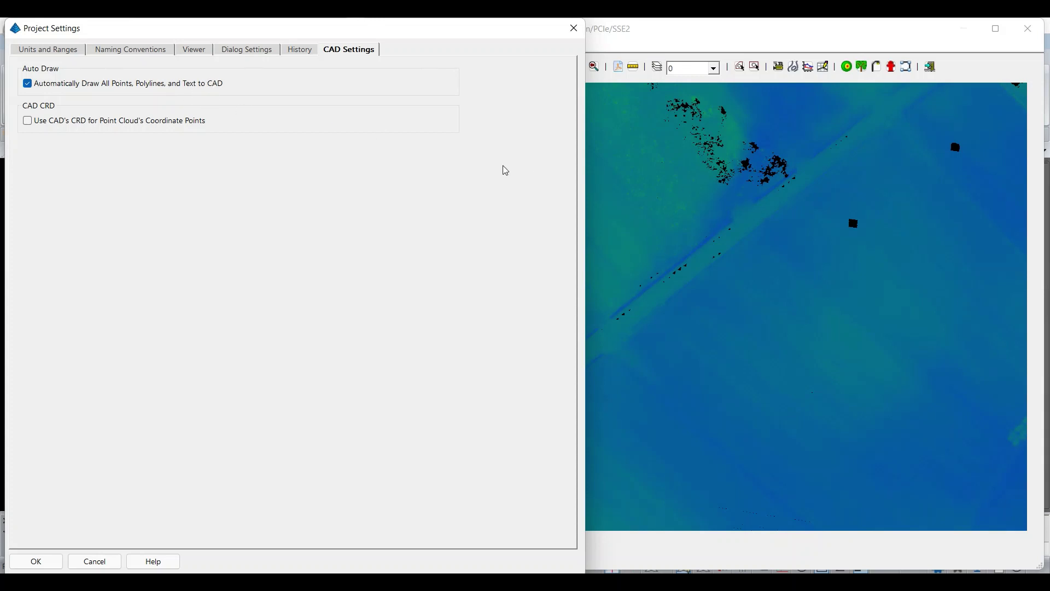
{"action": "left_click", "coordinate": [142, 54]}
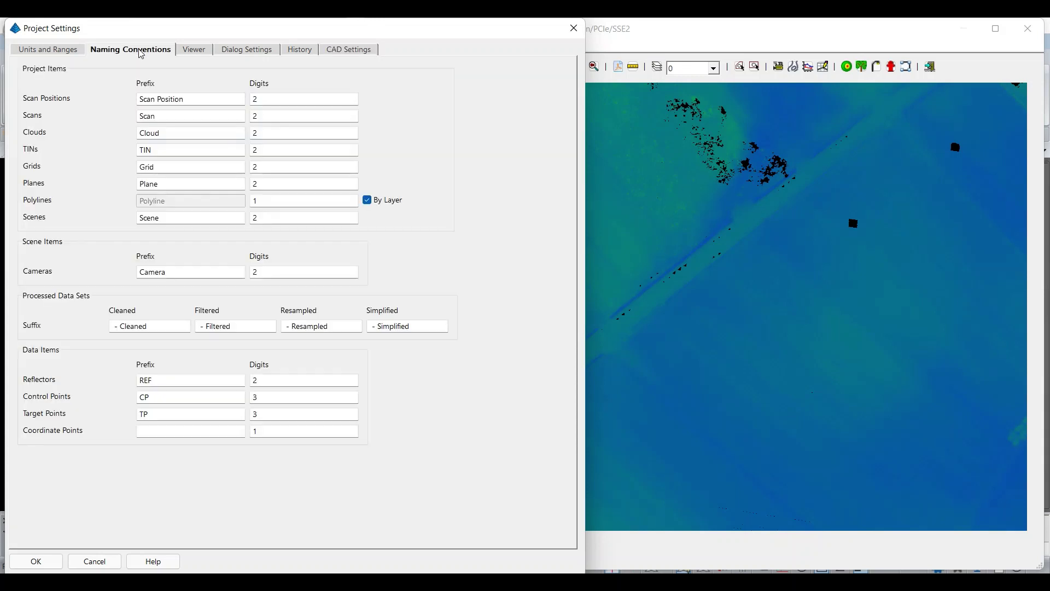
{"action": "left_click", "coordinate": [56, 54]}
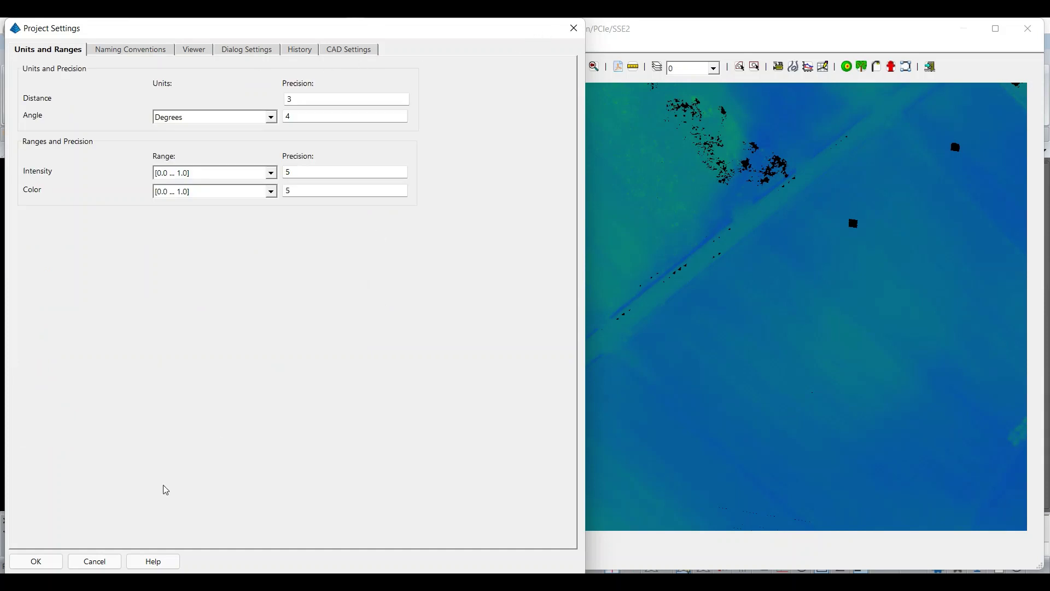
{"action": "left_click", "coordinate": [49, 563]}
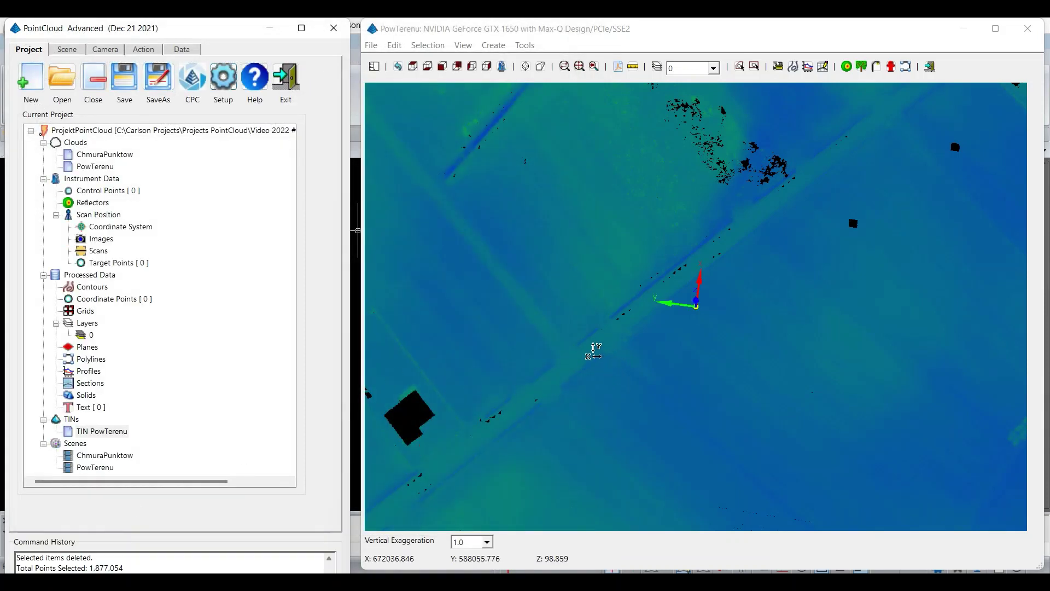
Step: Select the PowTerenu points inside a four-corner perimeter drawn across the road section
{"action": "scroll", "coordinate": [594, 350], "scroll_direction": "down", "scroll_amount": 3}
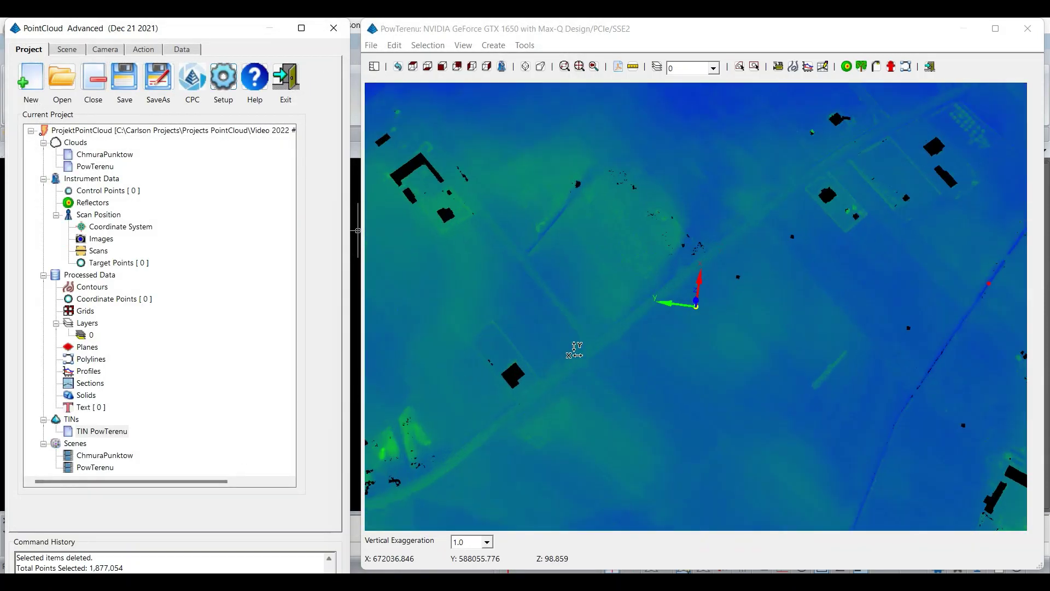
{"action": "scroll", "coordinate": [574, 350], "scroll_direction": "down", "scroll_amount": 2}
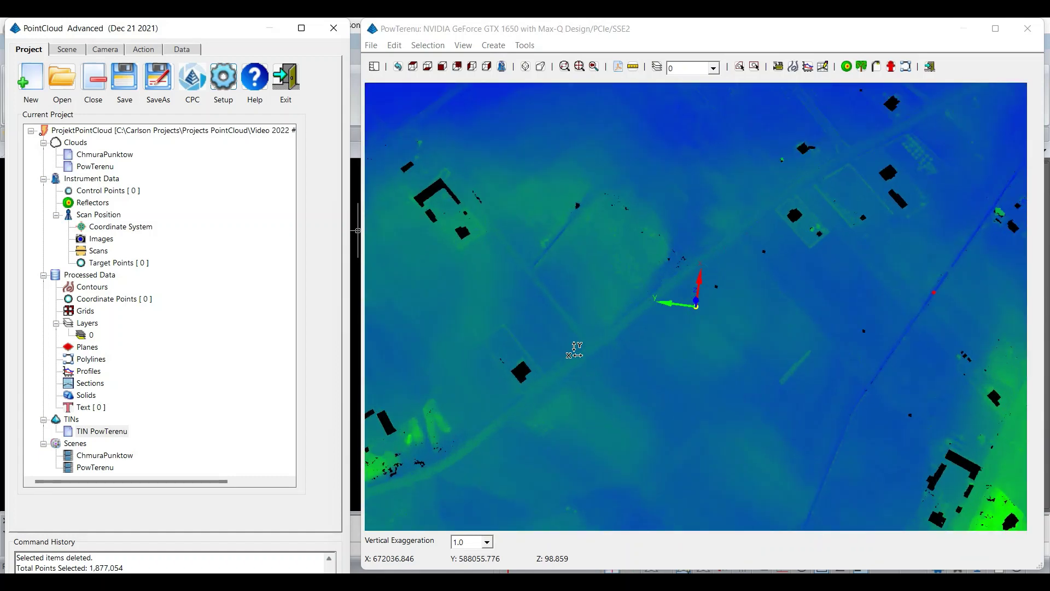
{"action": "left_click", "coordinate": [141, 53]}
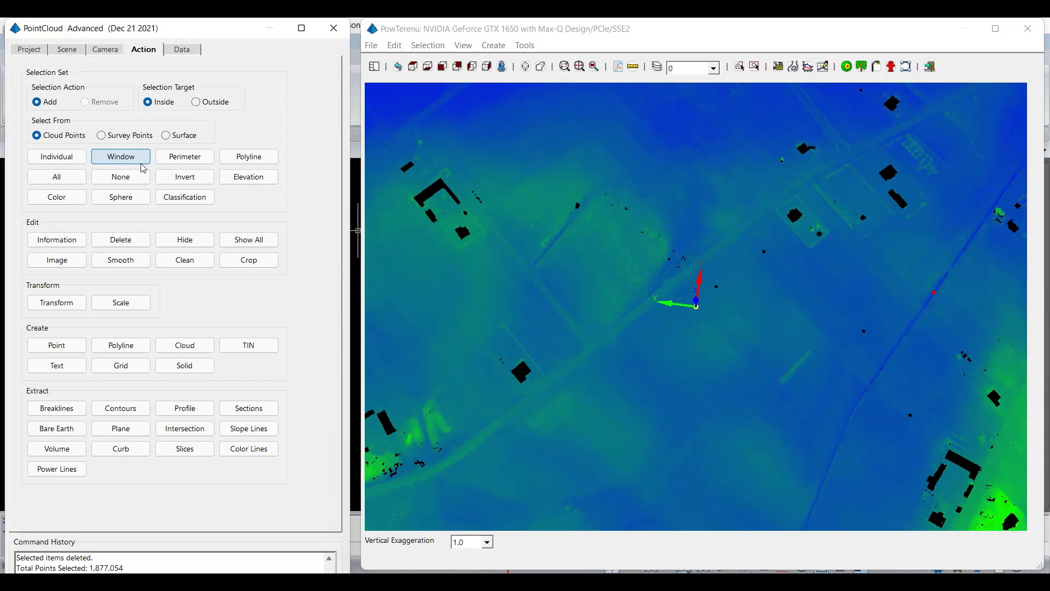
{"action": "left_click", "coordinate": [184, 157]}
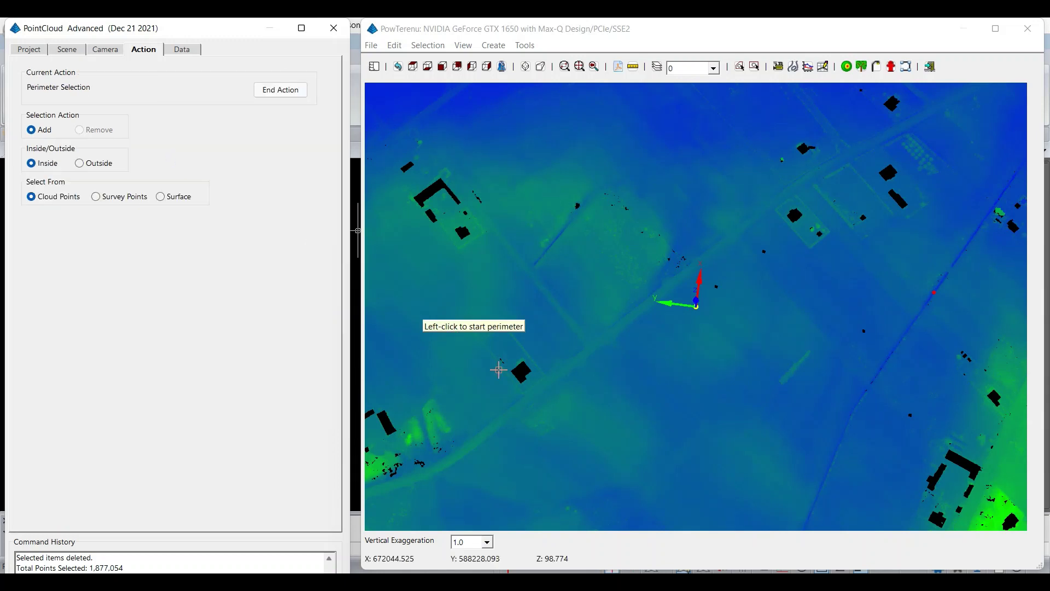
{"action": "left_click", "coordinate": [540, 346]}
{"action": "left_click", "coordinate": [584, 393]}
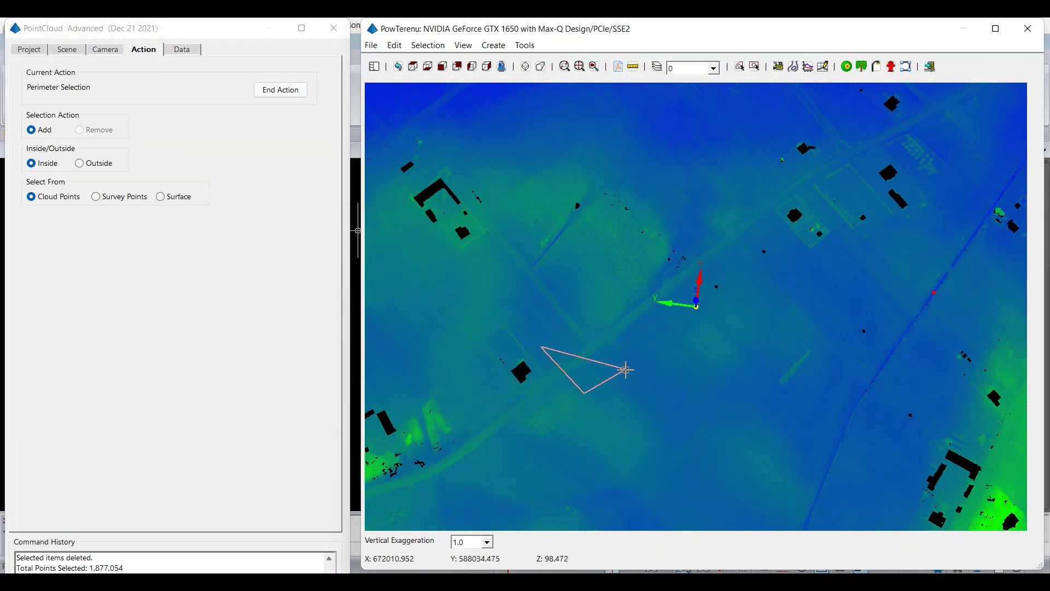
{"action": "left_click", "coordinate": [645, 348]}
{"action": "left_click", "coordinate": [606, 298]}
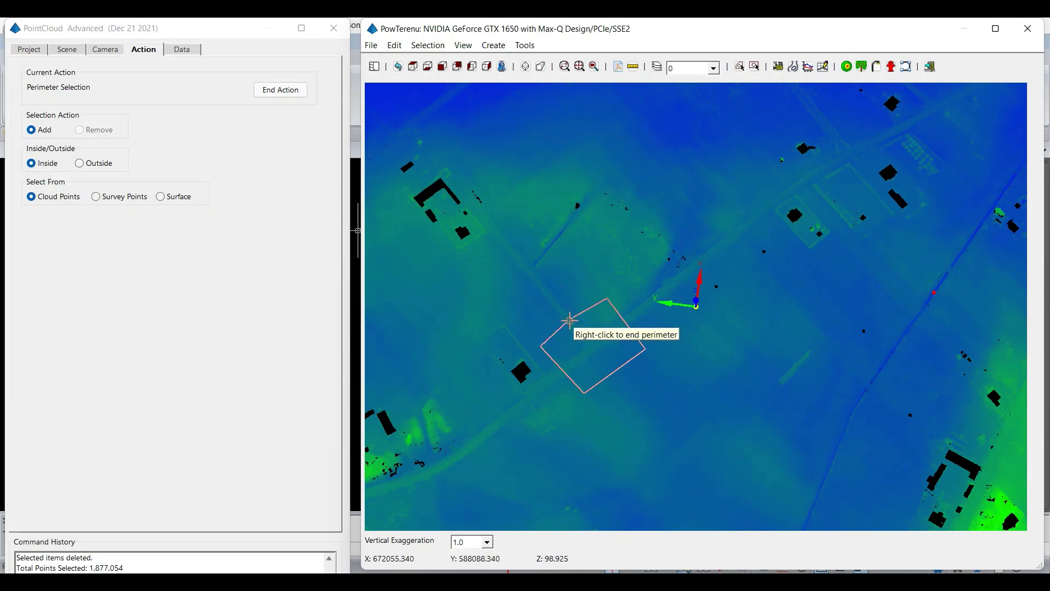
{"action": "right_click", "coordinate": [582, 375]}
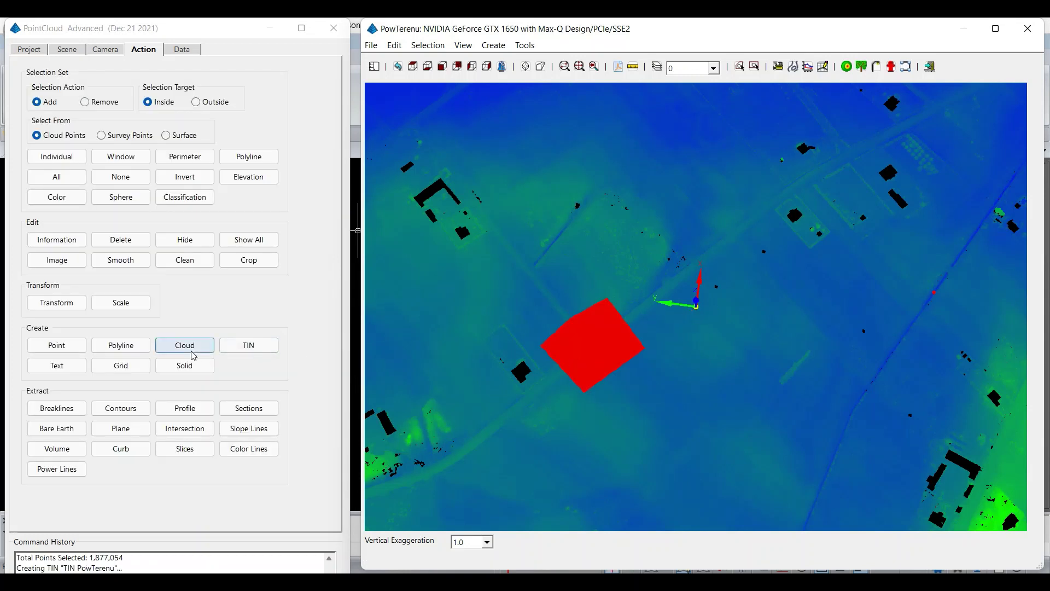
Step: Create a new cloud named Region from the 90,915 selected points
{"action": "left_click", "coordinate": [185, 346]}
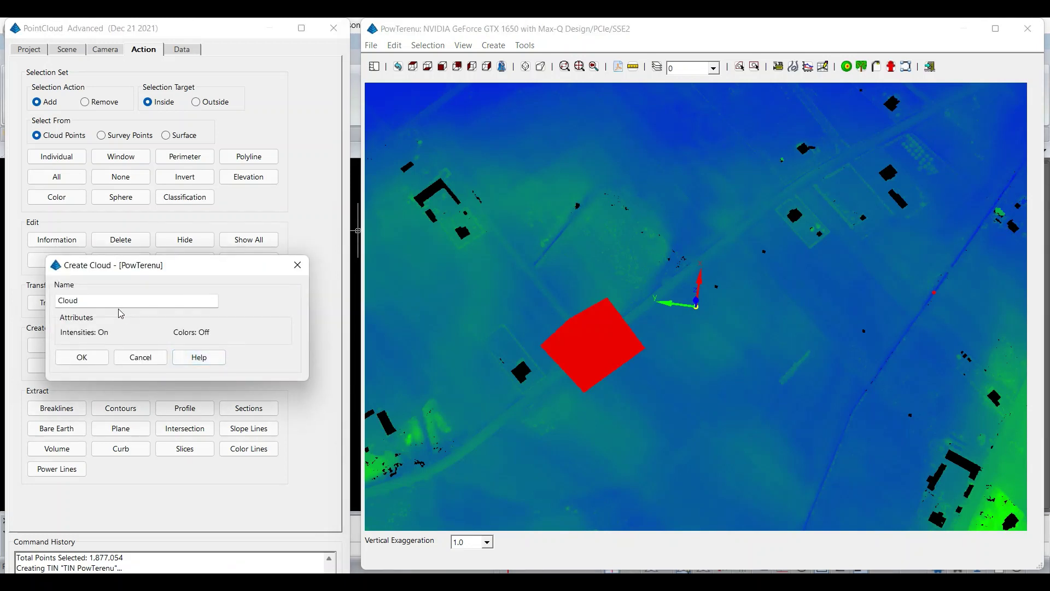
{"action": "left_click_drag", "start_coordinate": [78, 301], "coordinate": [56, 302]}
{"action": "type", "text": "Region"}
{"action": "left_click", "coordinate": [80, 358]}
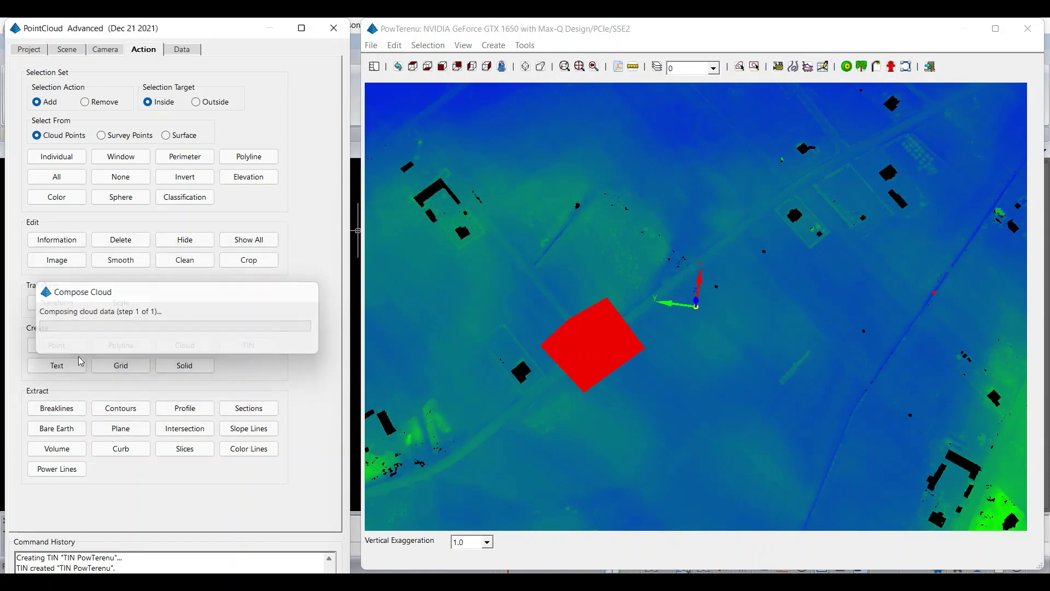
Step: Close the PowTerenu viewer, saving the changes to the existing cloud
{"action": "left_click", "coordinate": [1028, 28]}
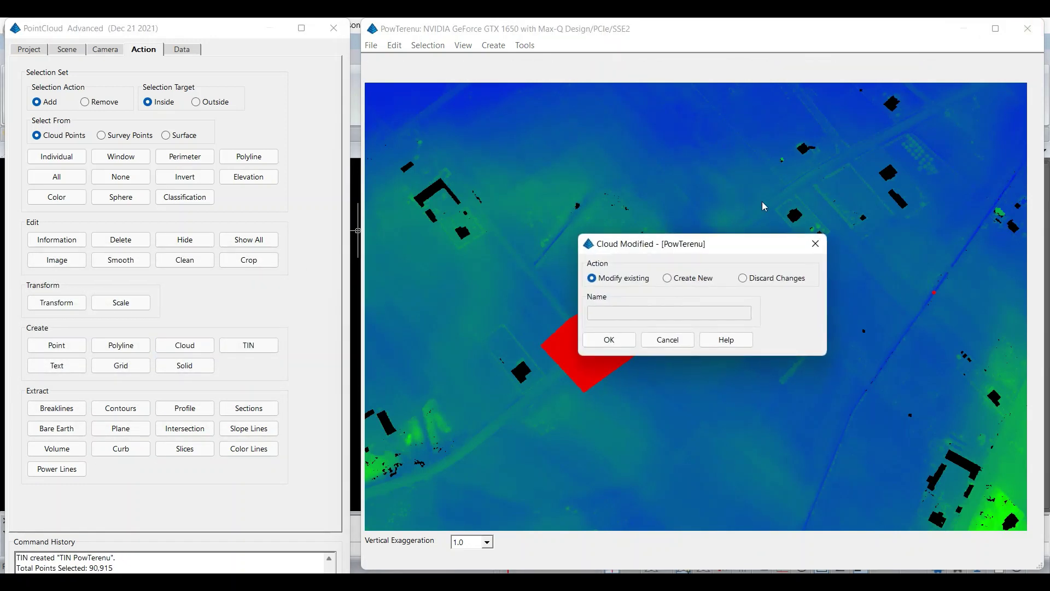
{"action": "left_click", "coordinate": [609, 340]}
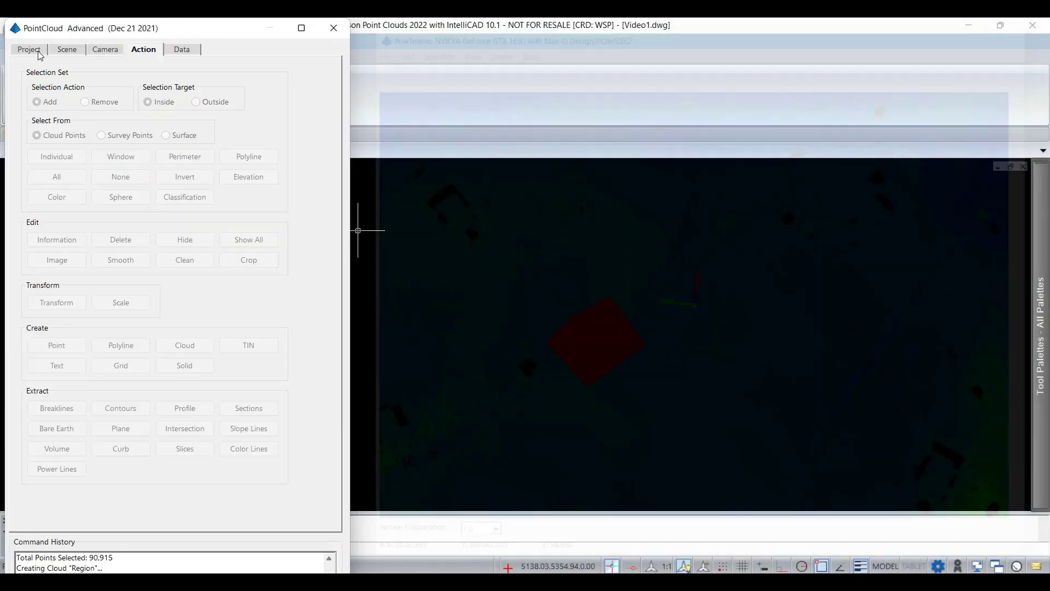
{"action": "left_click", "coordinate": [38, 51]}
Step: View the Region cloud in a new 3D scene named Region
{"action": "left_click", "coordinate": [88, 178]}
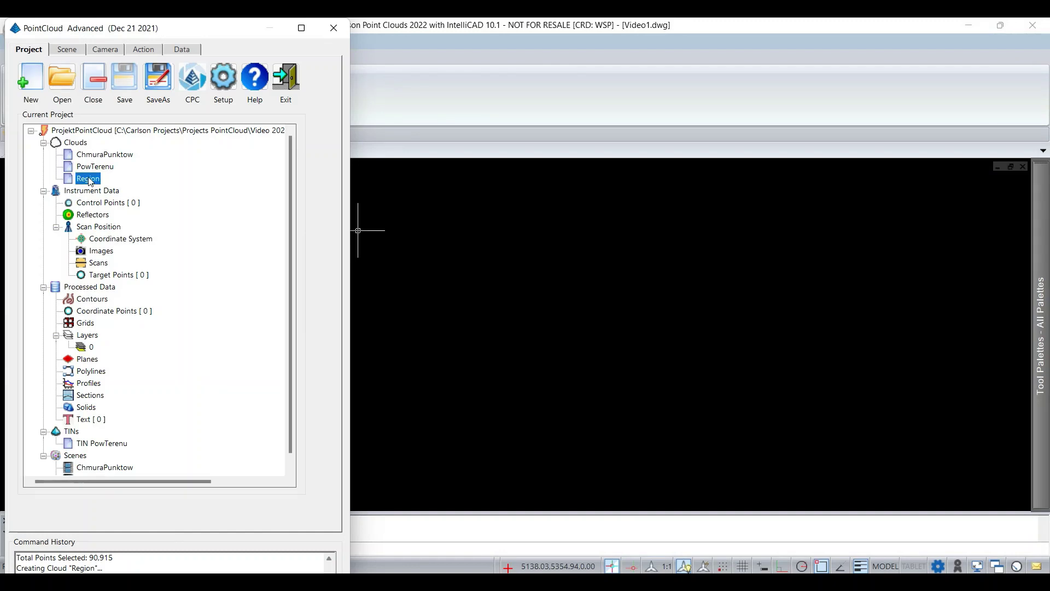
{"action": "right_click", "coordinate": [87, 178]}
{"action": "left_click", "coordinate": [104, 184]}
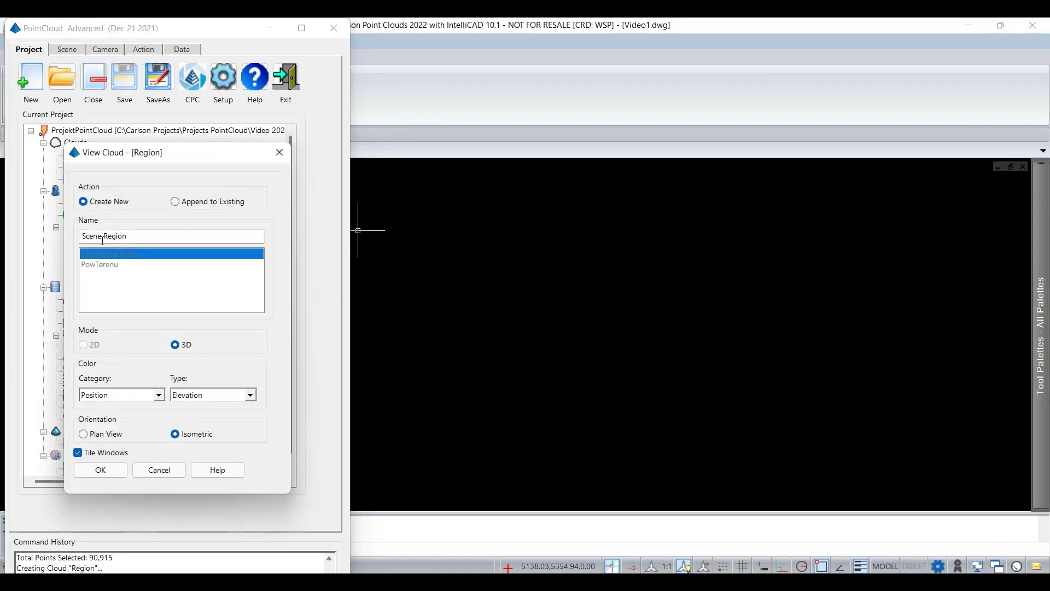
{"action": "left_click_drag", "start_coordinate": [104, 236], "coordinate": [61, 236]}
{"action": "key", "text": "BackSpace"}
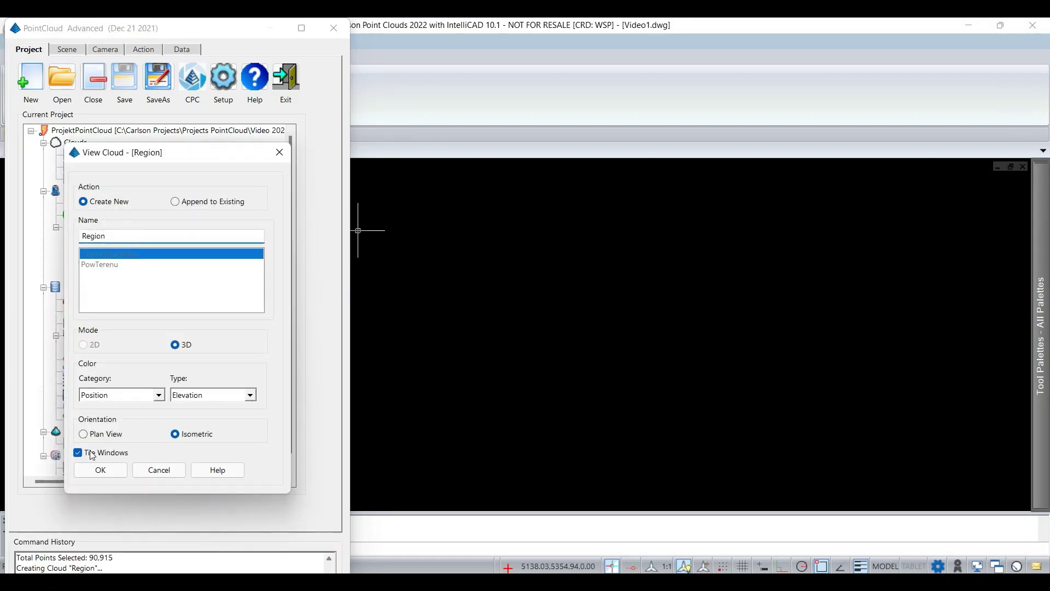
{"action": "left_click", "coordinate": [100, 472]}
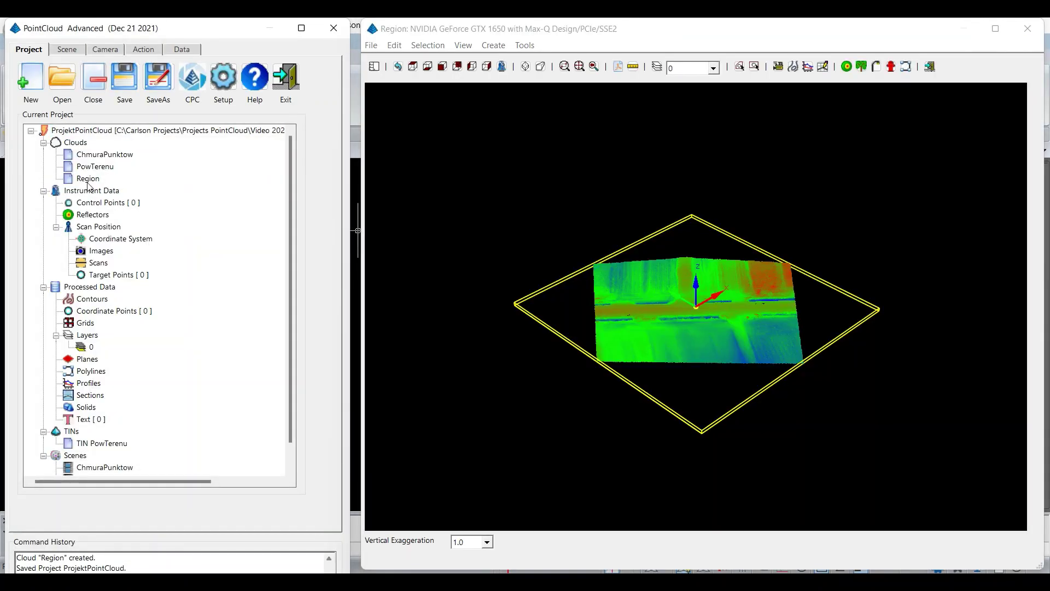
Step: Check the Region cloud's properties for point count and extents
{"action": "right_click", "coordinate": [89, 180]}
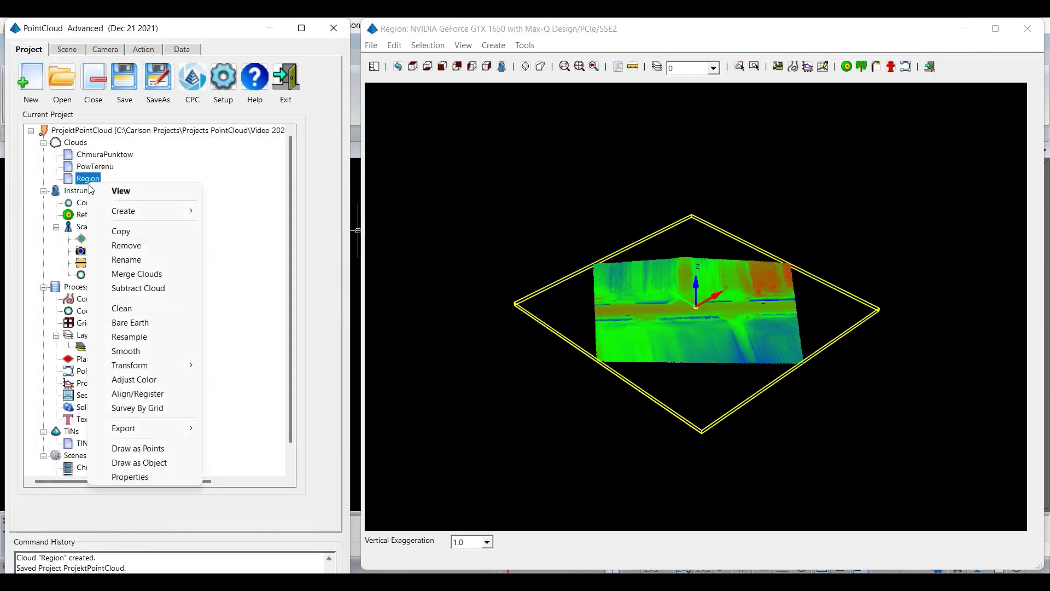
{"action": "left_click", "coordinate": [136, 478]}
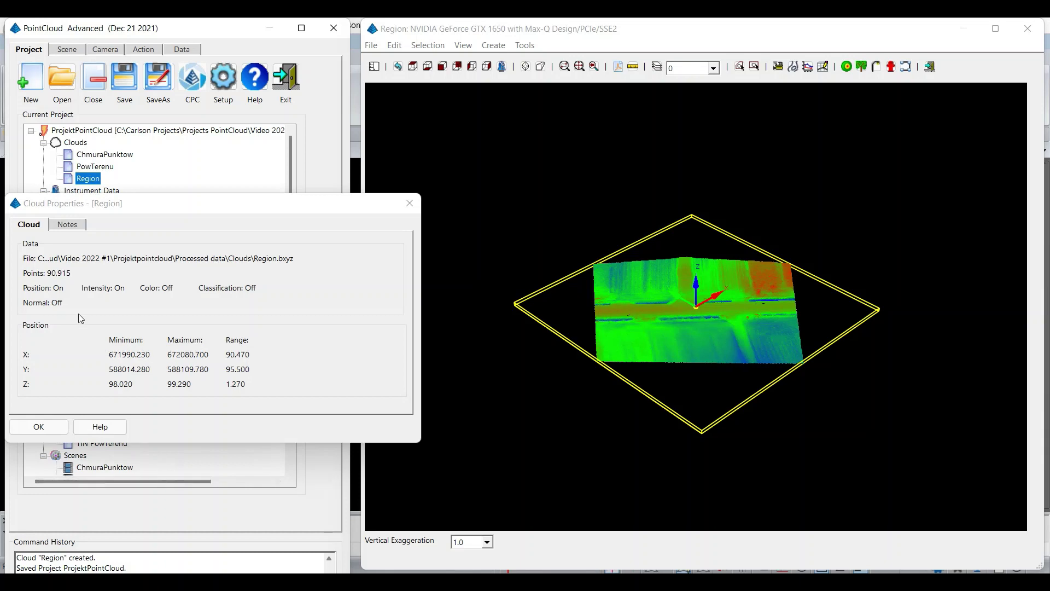
{"action": "left_click", "coordinate": [407, 205]}
Step: Draw all Region cloud points into CAD as an object on layer PNTS
{"action": "right_click", "coordinate": [91, 179]}
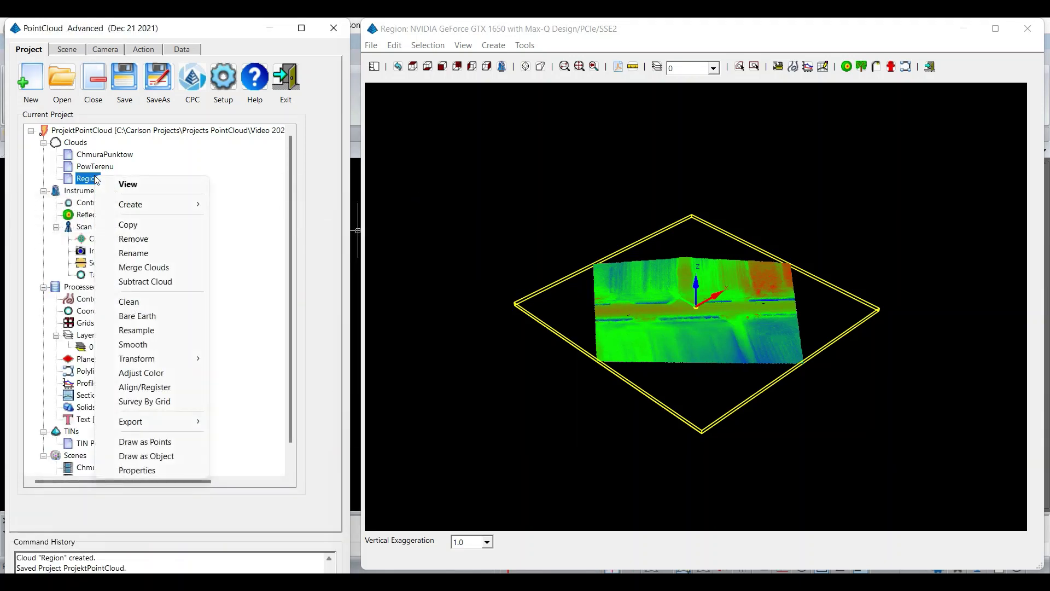
{"action": "left_click", "coordinate": [152, 461]}
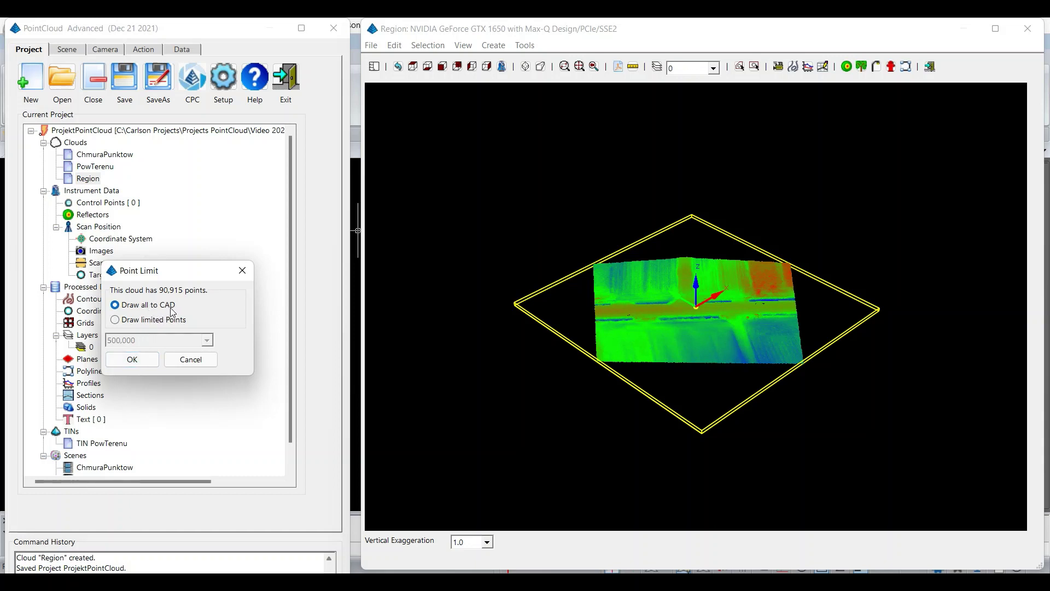
{"action": "left_click", "coordinate": [136, 365]}
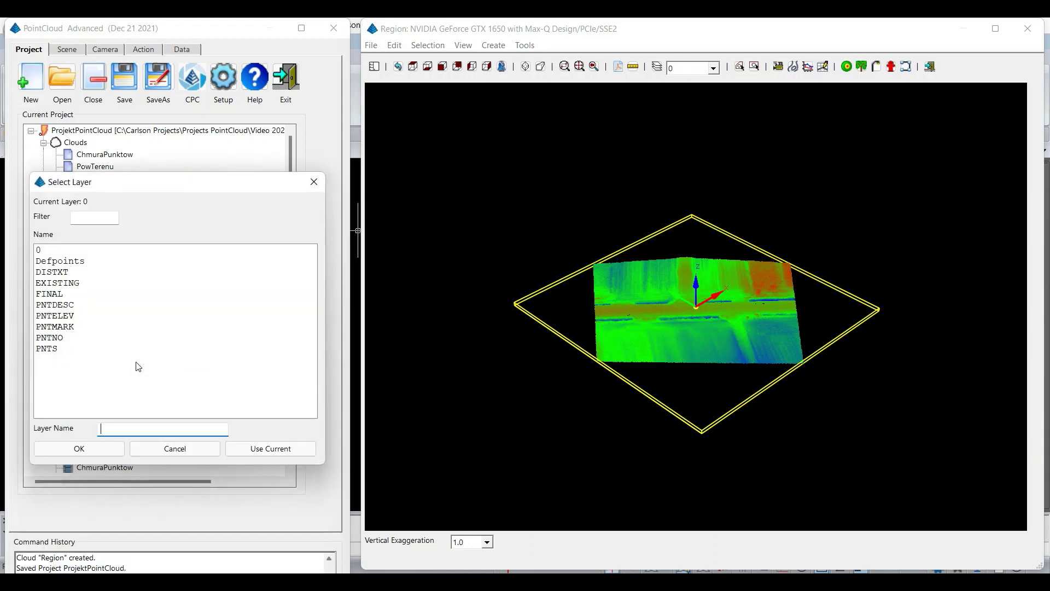
{"action": "left_click", "coordinate": [62, 352]}
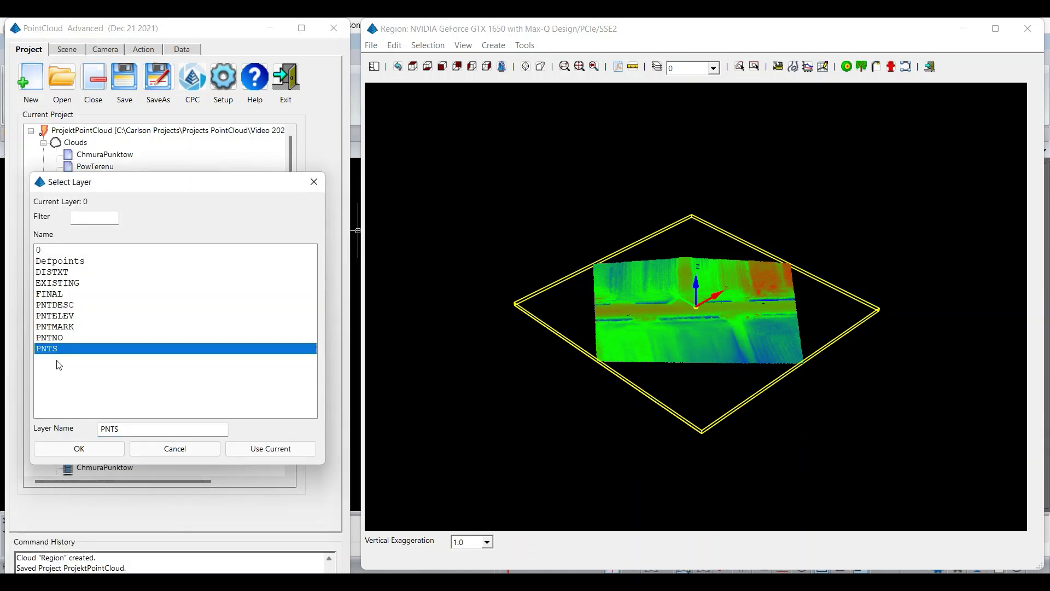
{"action": "left_click", "coordinate": [79, 448]}
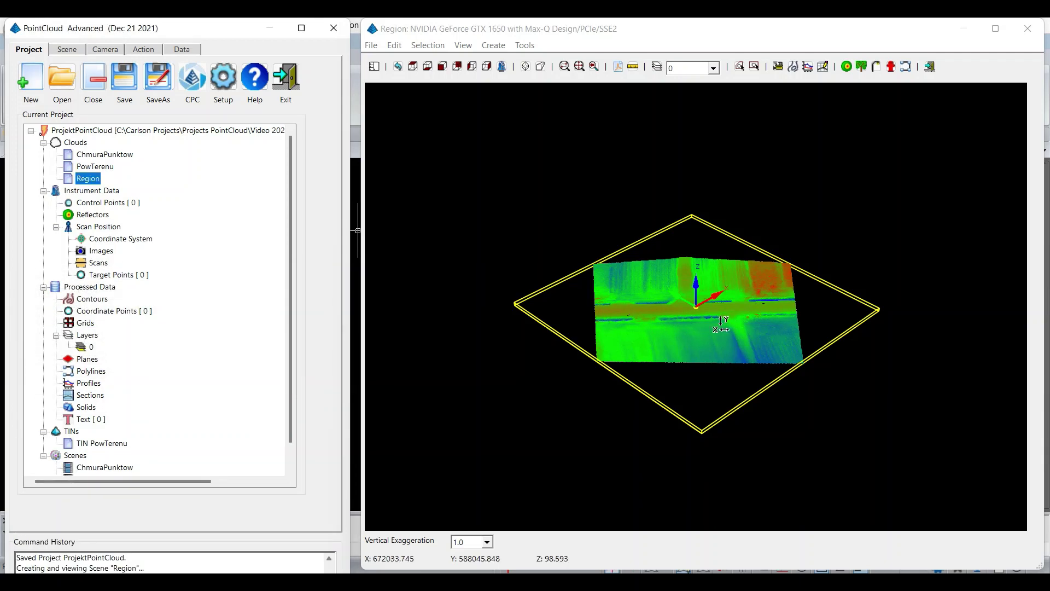
{"action": "scroll", "coordinate": [703, 300], "scroll_direction": "up", "scroll_amount": 3}
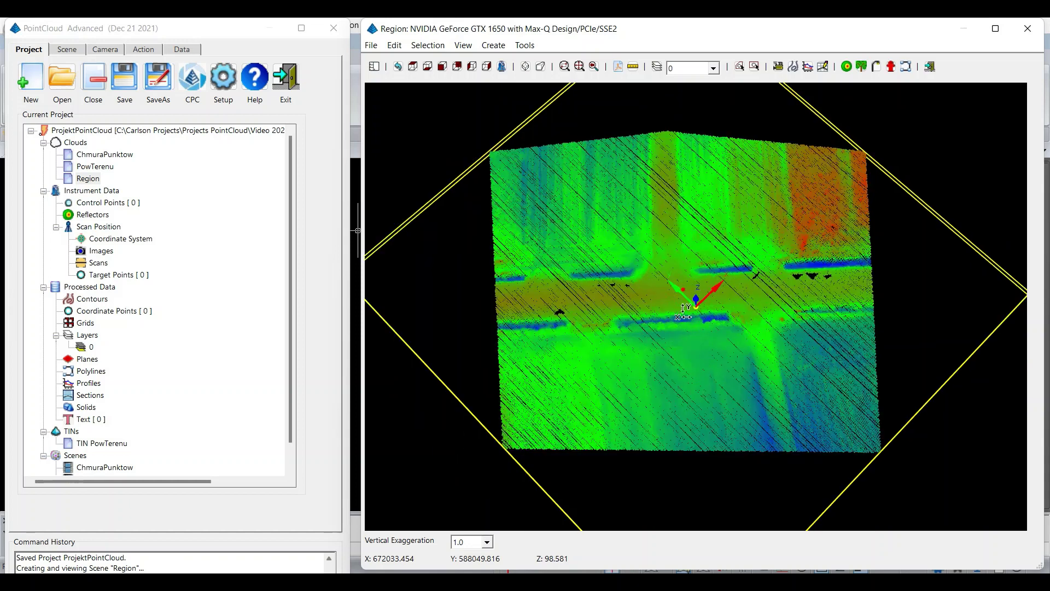
Step: Pick the first two coordinate points on the Region cloud with the Point action
{"action": "left_click", "coordinate": [129, 50]}
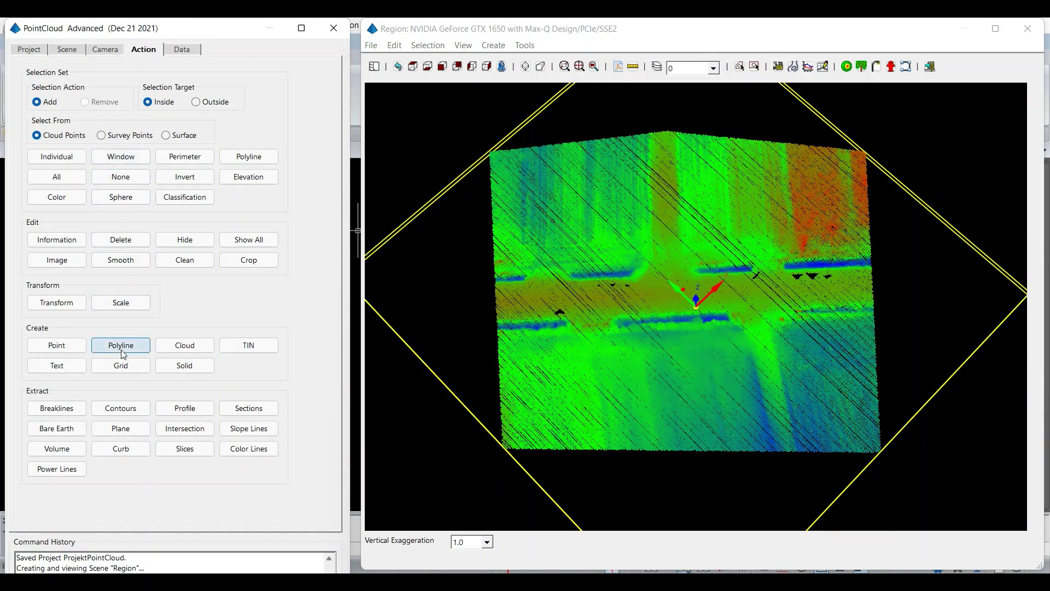
{"action": "left_click", "coordinate": [79, 348]}
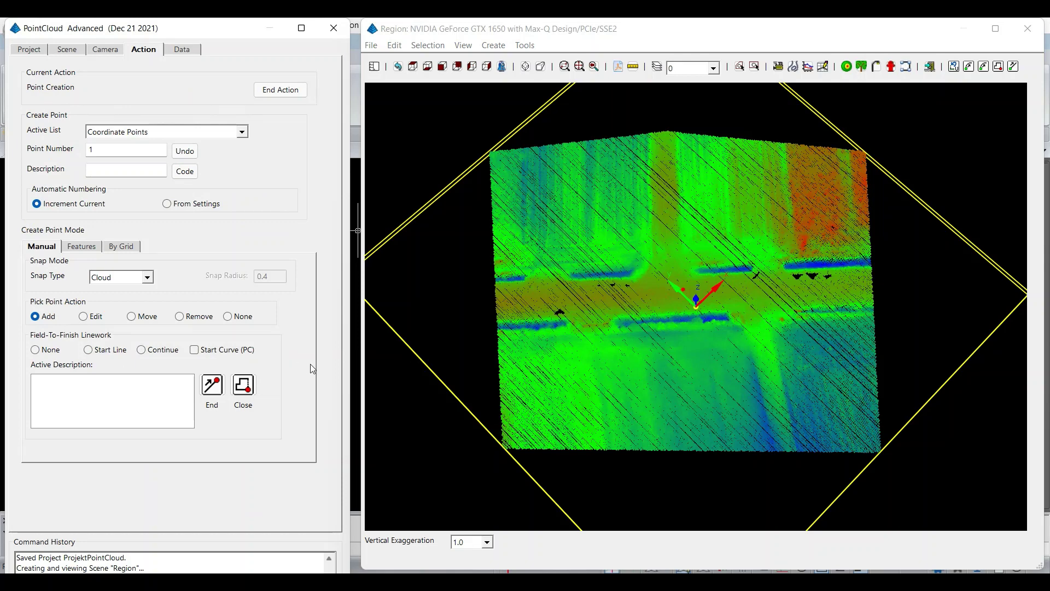
{"action": "left_click", "coordinate": [573, 390]}
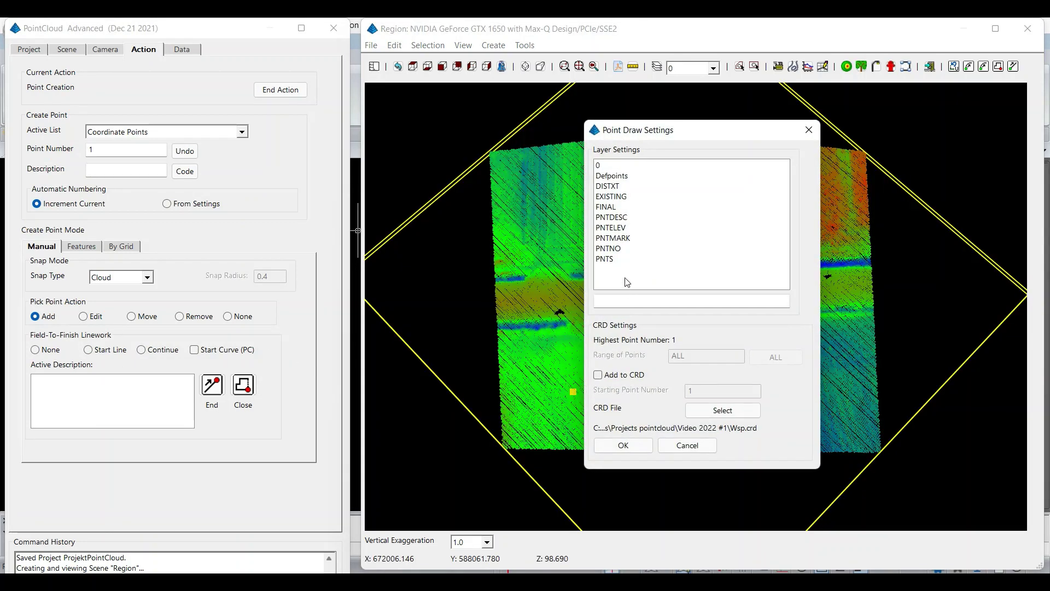
{"action": "left_click", "coordinate": [813, 129]}
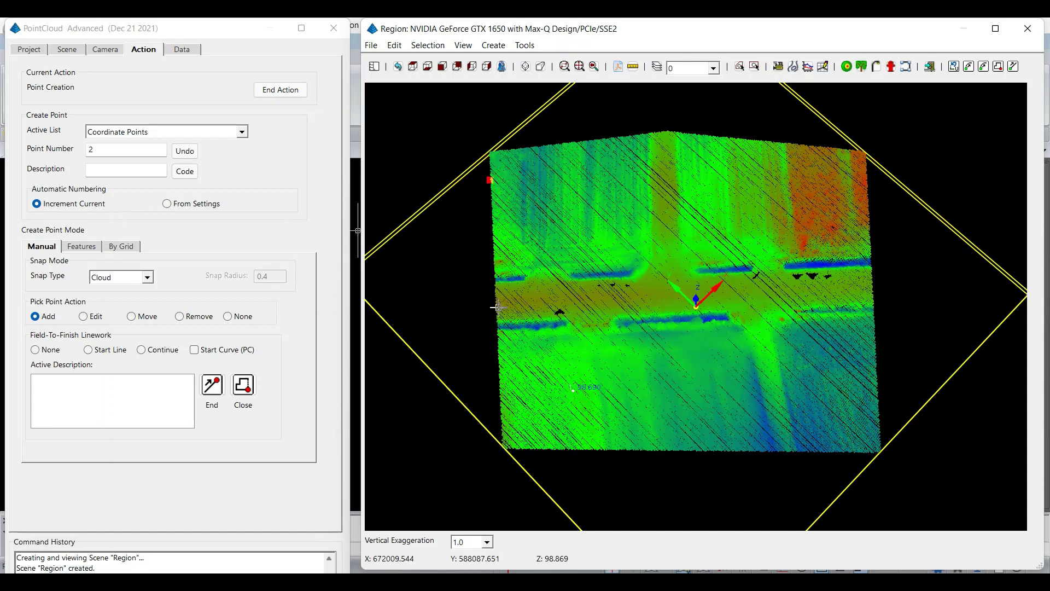
{"action": "left_click", "coordinate": [589, 379]}
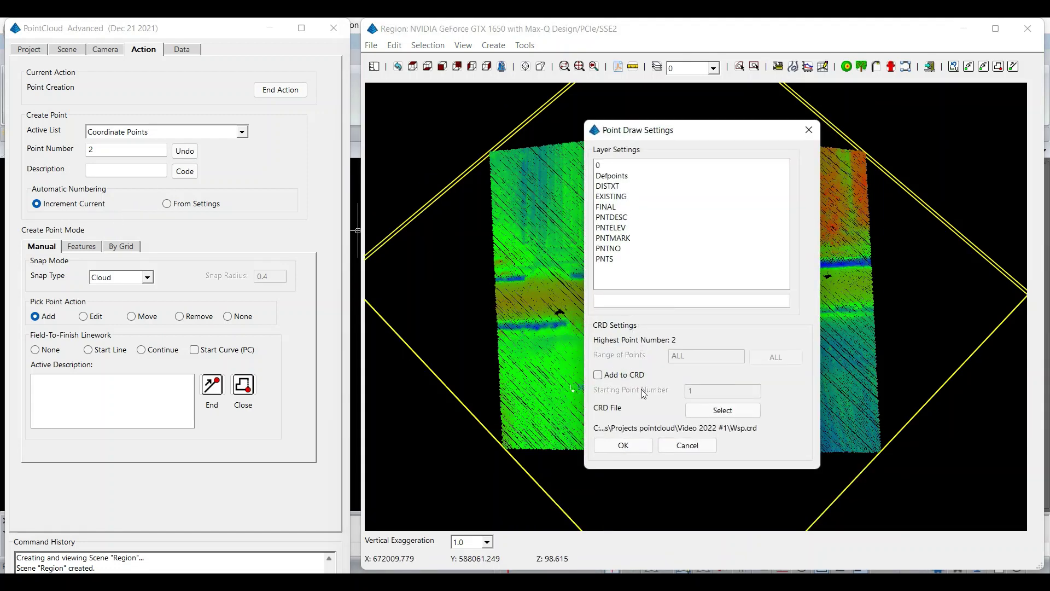
Step: Set the point draw layer to 0, pick points 3–5, and end the action
{"action": "left_click", "coordinate": [607, 166]}
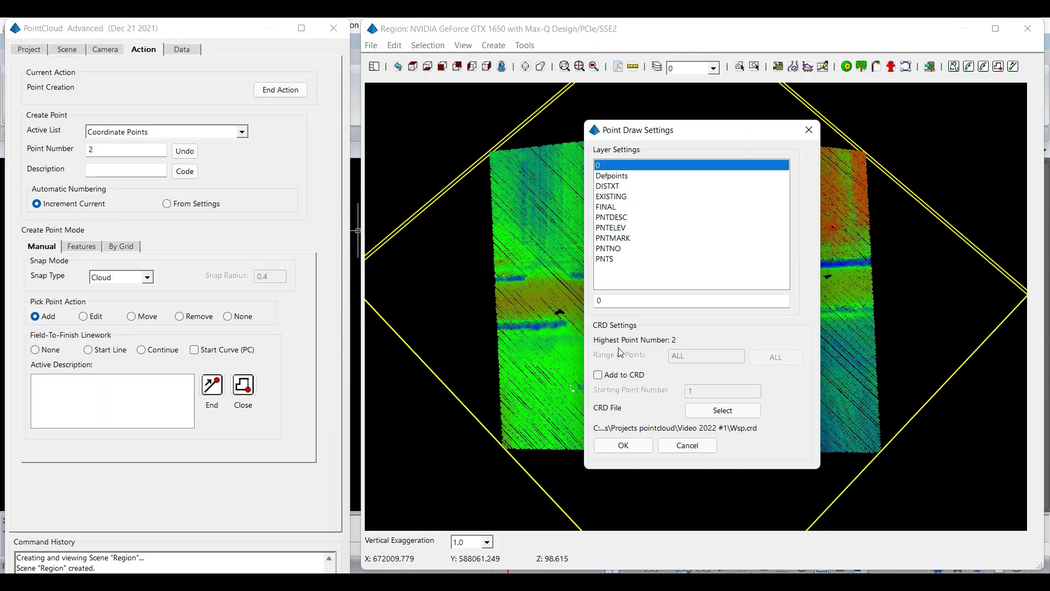
{"action": "left_click", "coordinate": [624, 444]}
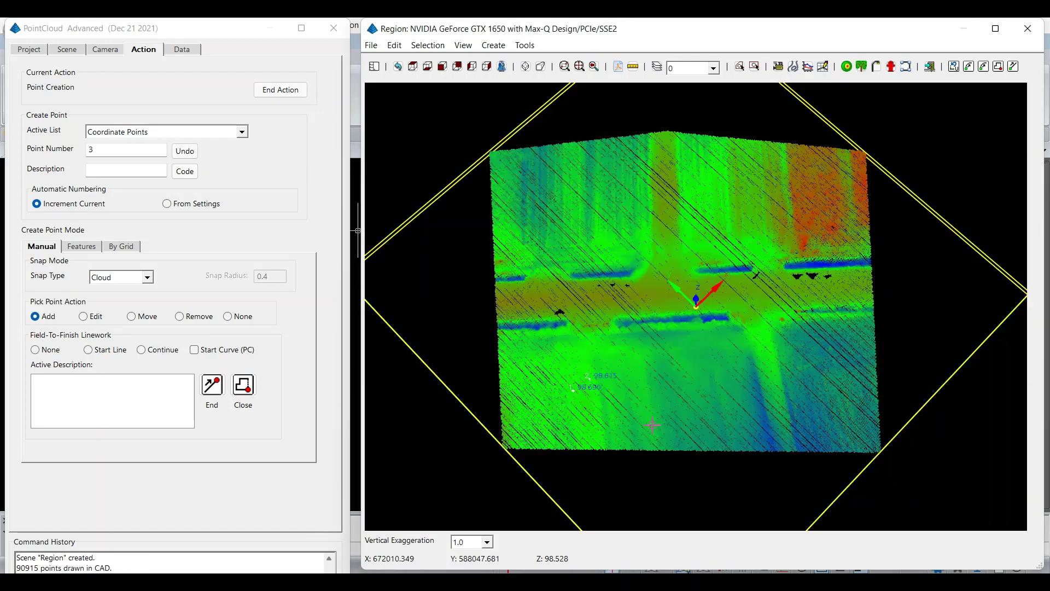
{"action": "left_click", "coordinate": [821, 384]}
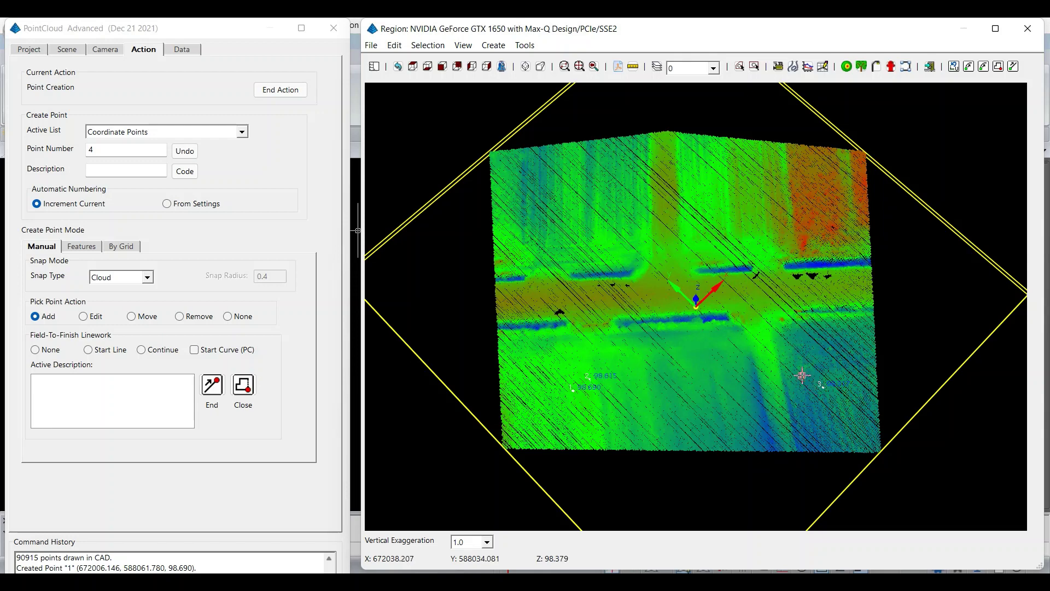
{"action": "left_click", "coordinate": [761, 192]}
{"action": "left_click", "coordinate": [694, 296]}
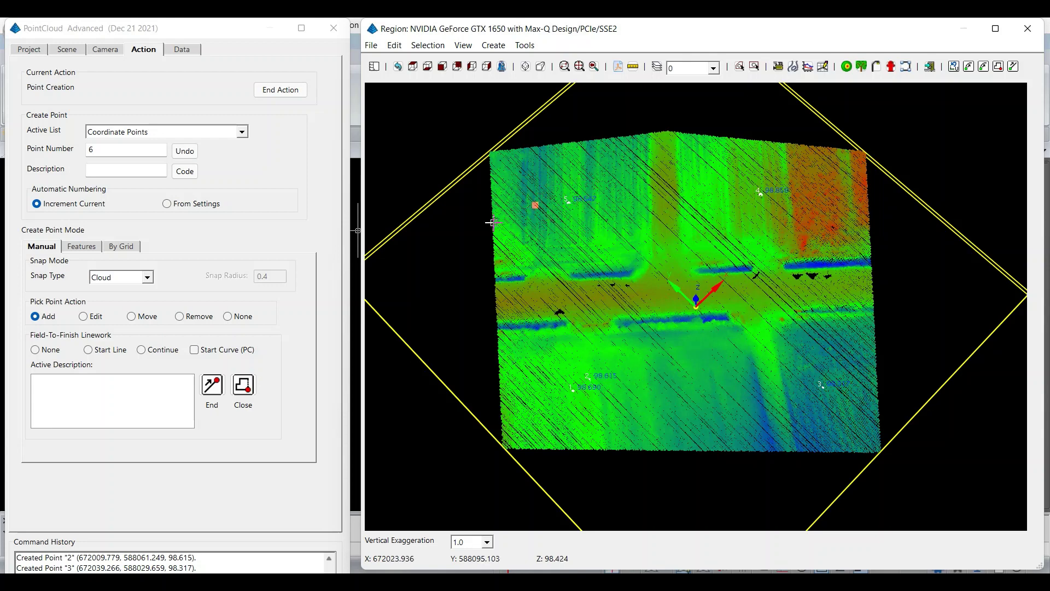
{"action": "left_click", "coordinate": [274, 91]}
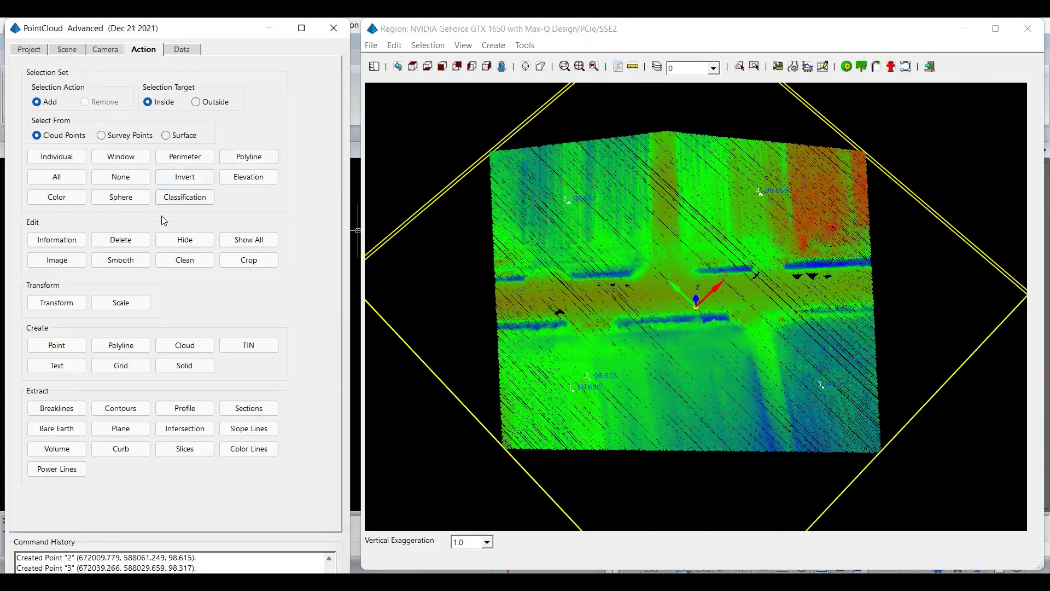
Step: Create a new Droga layer for cloud polylines
{"action": "left_click", "coordinate": [130, 344]}
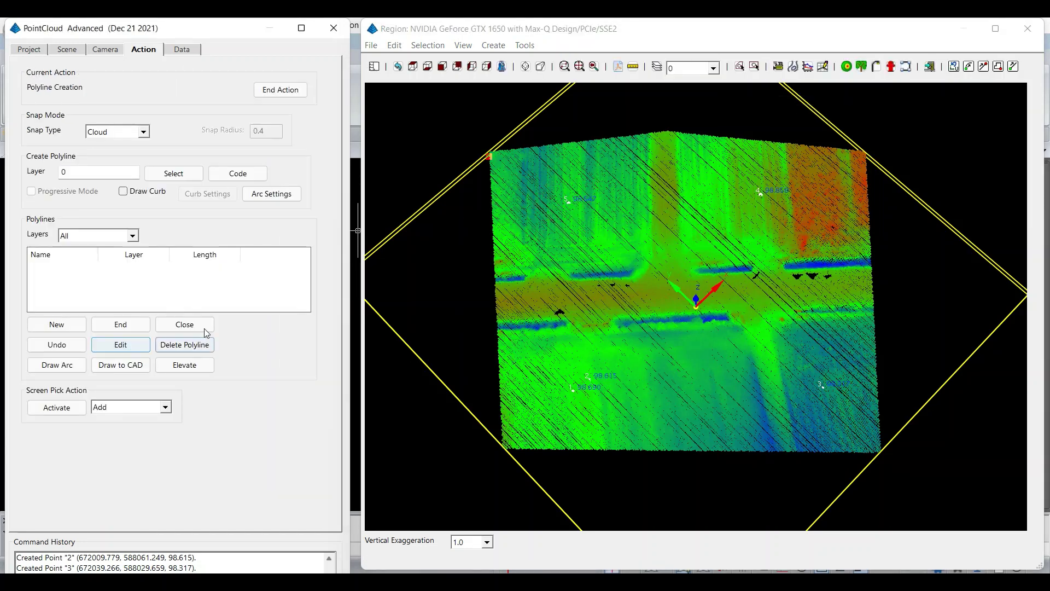
{"action": "left_click", "coordinate": [176, 175]}
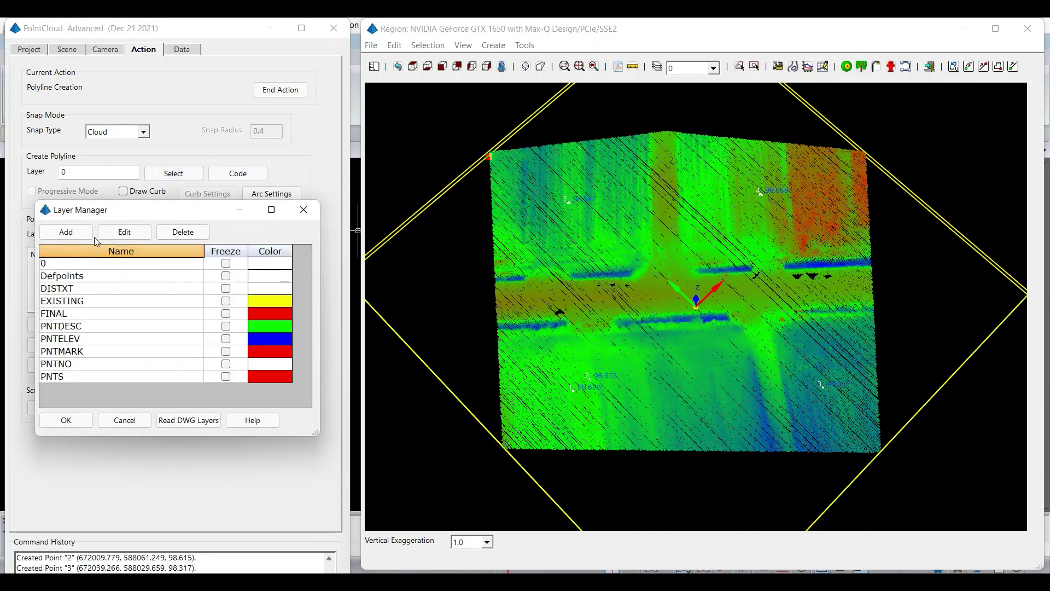
{"action": "left_click", "coordinate": [66, 234]}
{"action": "double_click", "coordinate": [74, 389]}
{"action": "type", "text": "Droga"}
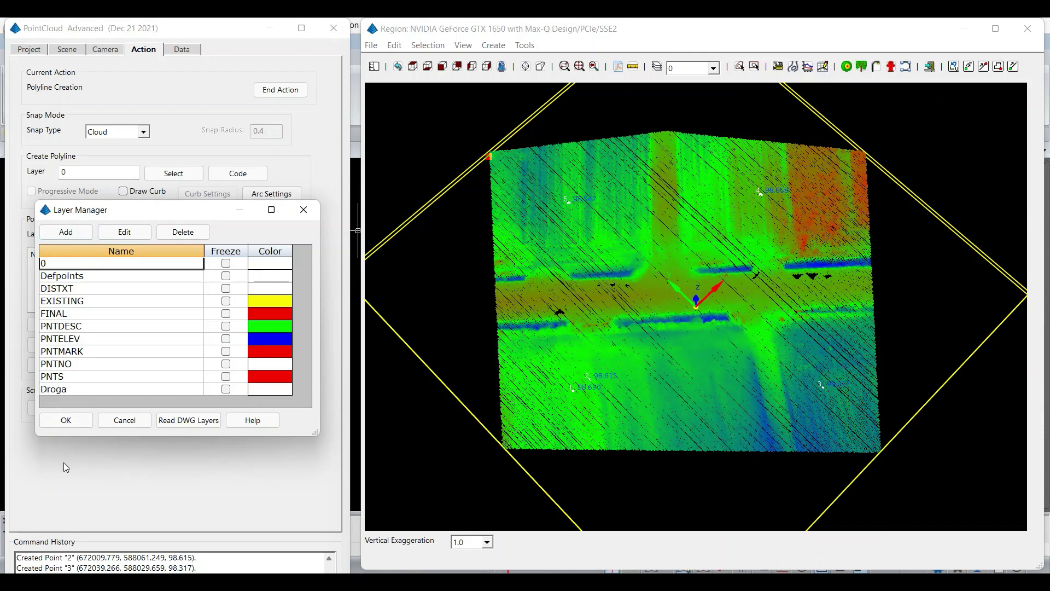
{"action": "left_click", "coordinate": [67, 423]}
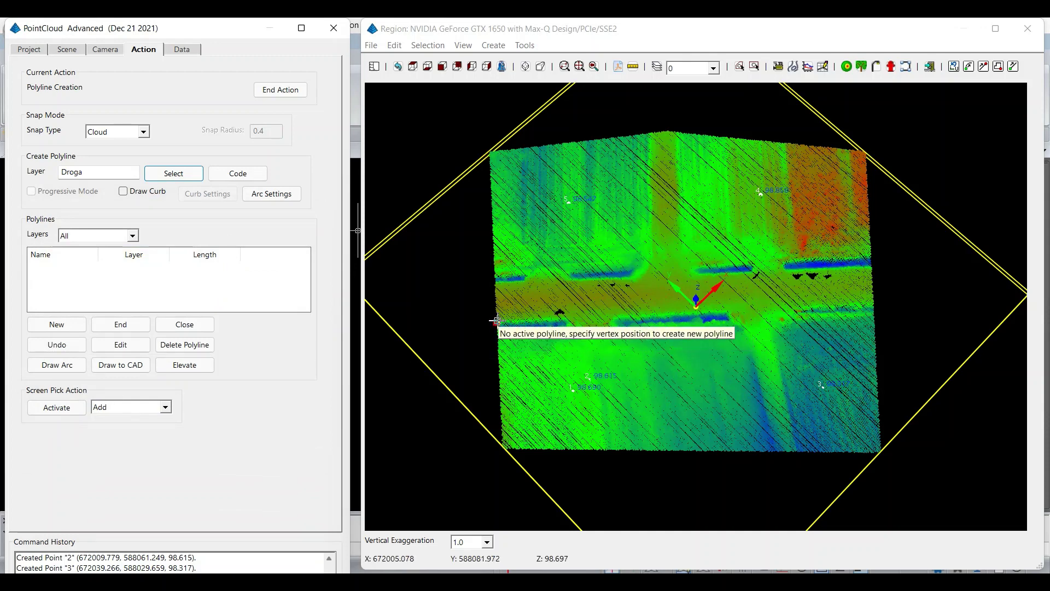
Step: Trace the Droga 1 road-edge polyline from the cloud's left edge to the far end
{"action": "left_click", "coordinate": [496, 321]}
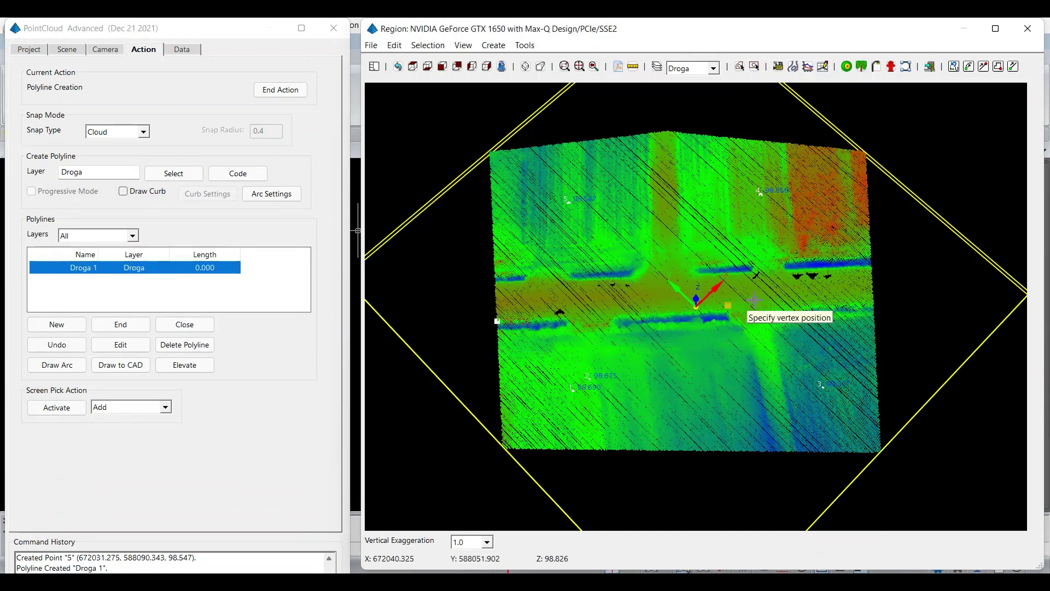
{"action": "left_click", "coordinate": [871, 307]}
{"action": "right_click", "coordinate": [902, 295]}
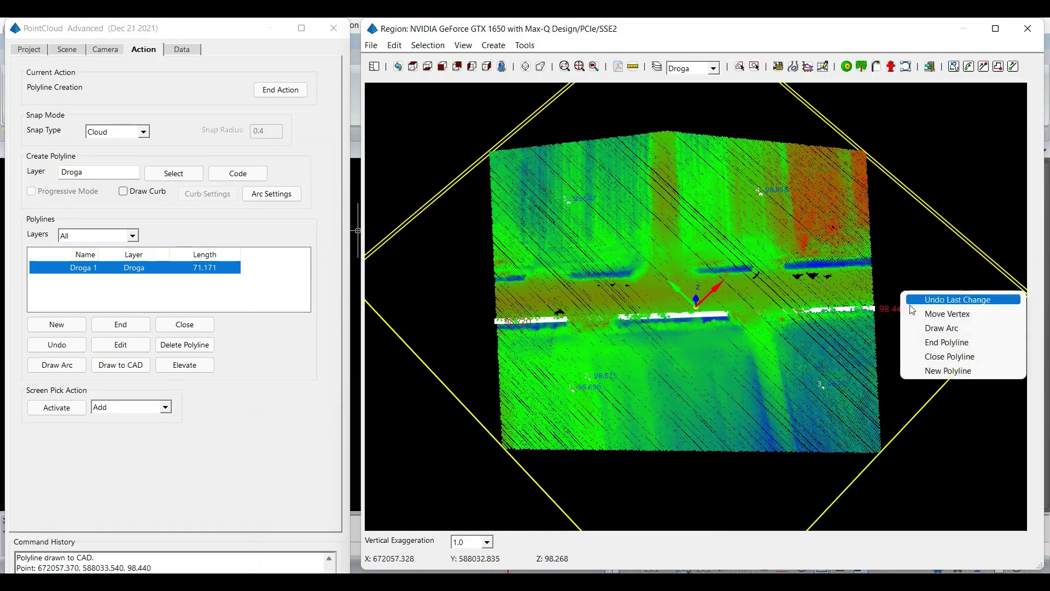
{"action": "left_click", "coordinate": [946, 341]}
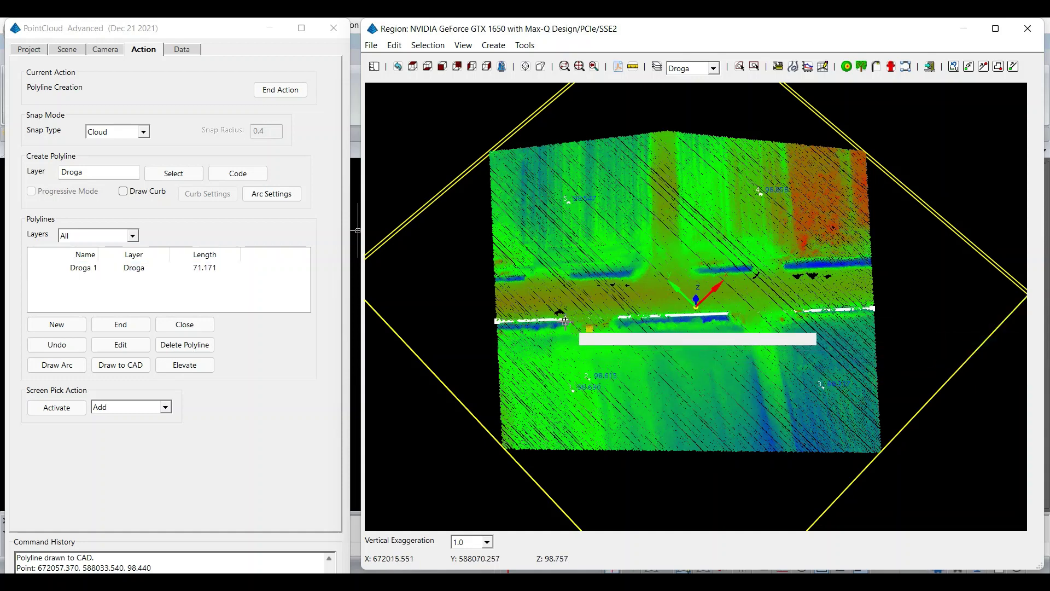
Step: Trace the Droga 2 polyline up along the upper road edge
{"action": "left_click", "coordinate": [498, 281]}
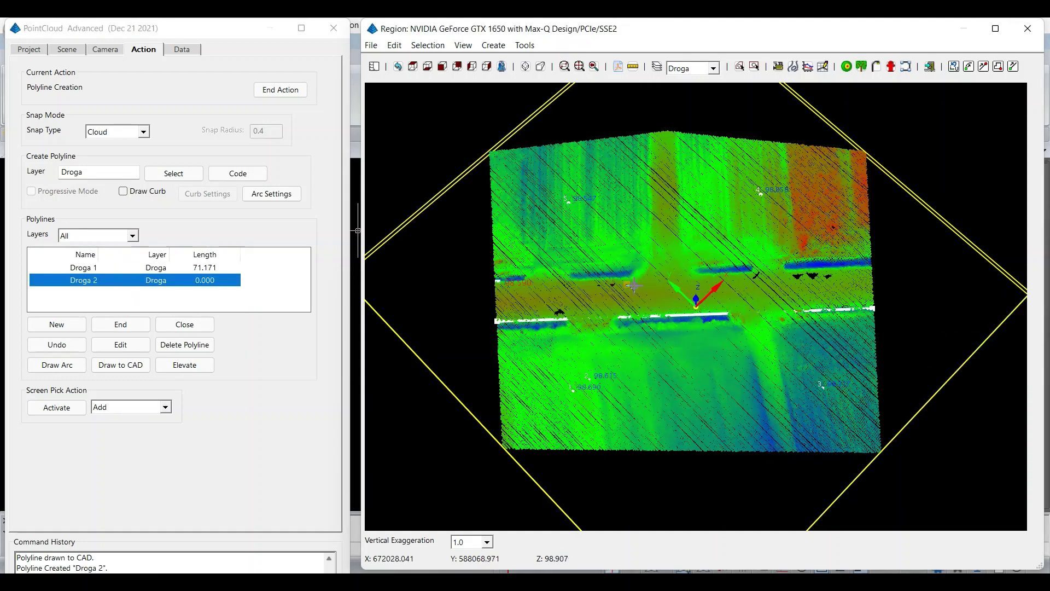
{"action": "left_click", "coordinate": [643, 277]}
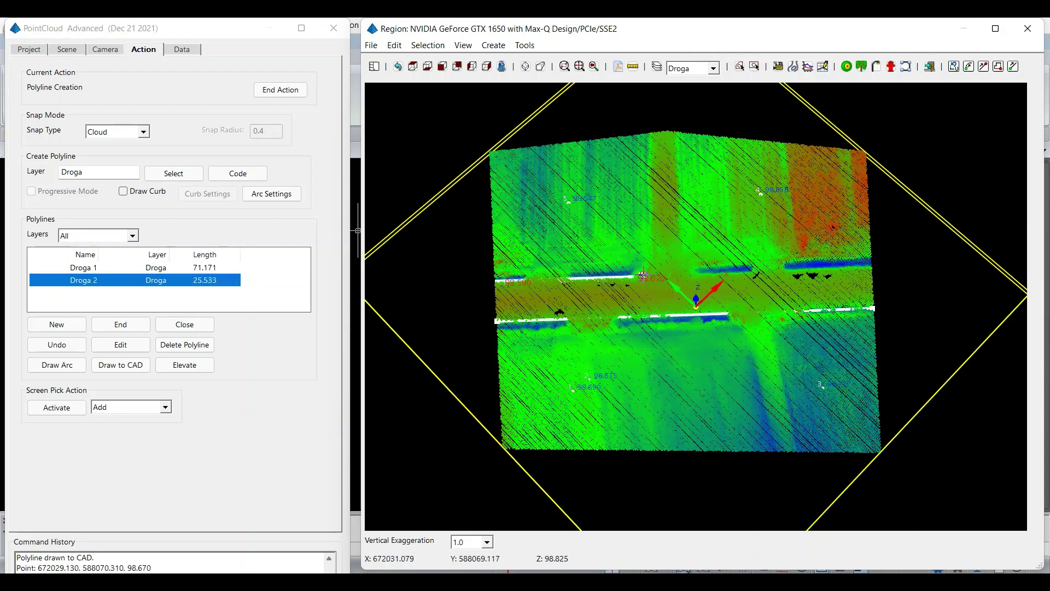
{"action": "left_click", "coordinate": [651, 262]}
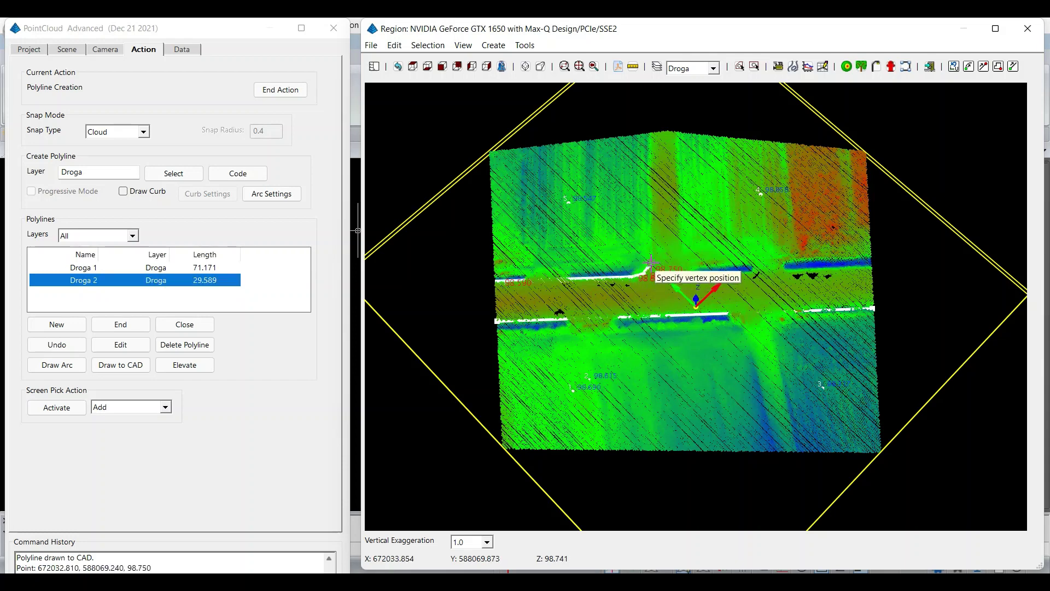
{"action": "left_click", "coordinate": [651, 253]}
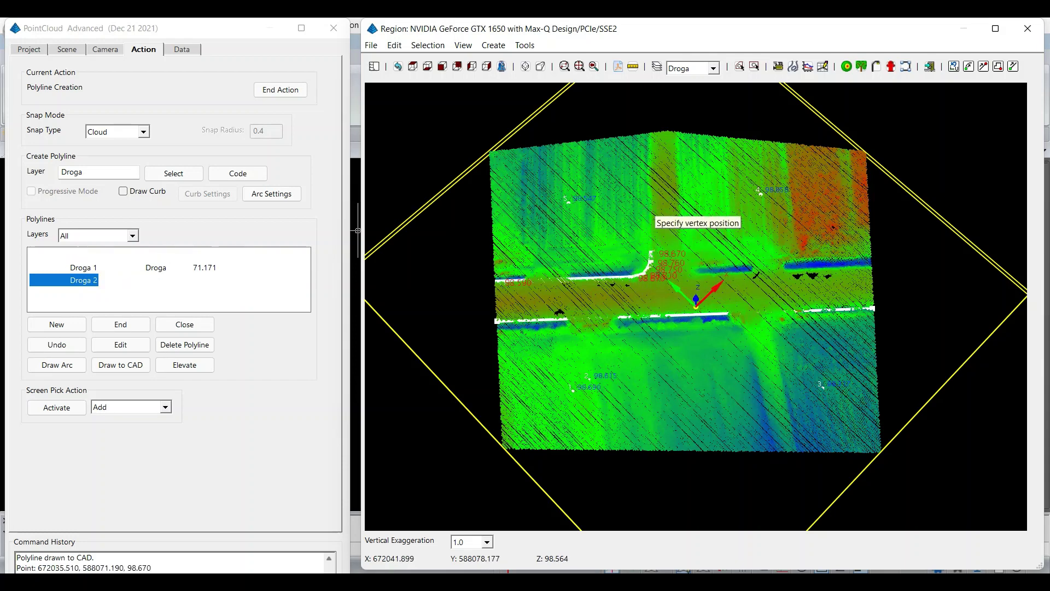
{"action": "left_click", "coordinate": [649, 210]}
{"action": "left_click", "coordinate": [649, 135]}
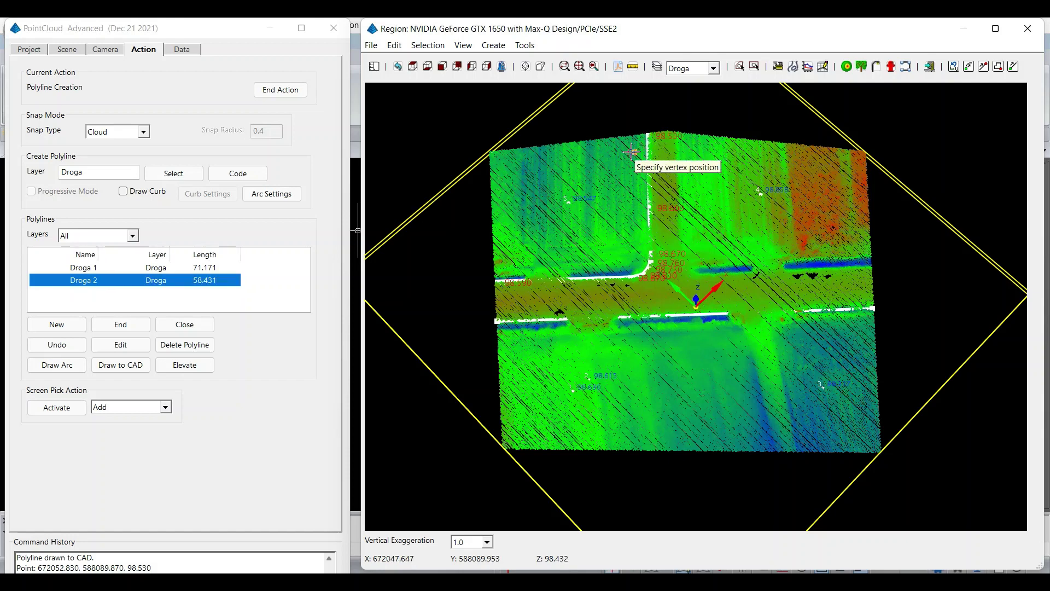
{"action": "right_click", "coordinate": [631, 152]}
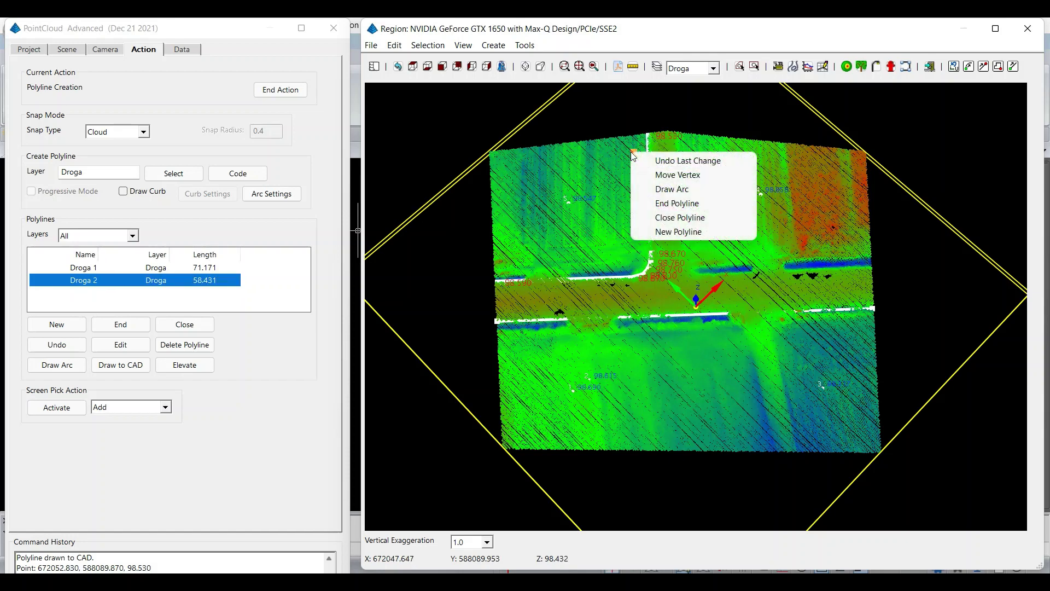
{"action": "left_click", "coordinate": [659, 204]}
Step: Keep Cloud snap and trace the Droga 3 polyline around the upper-right curb
{"action": "left_click", "coordinate": [143, 131]}
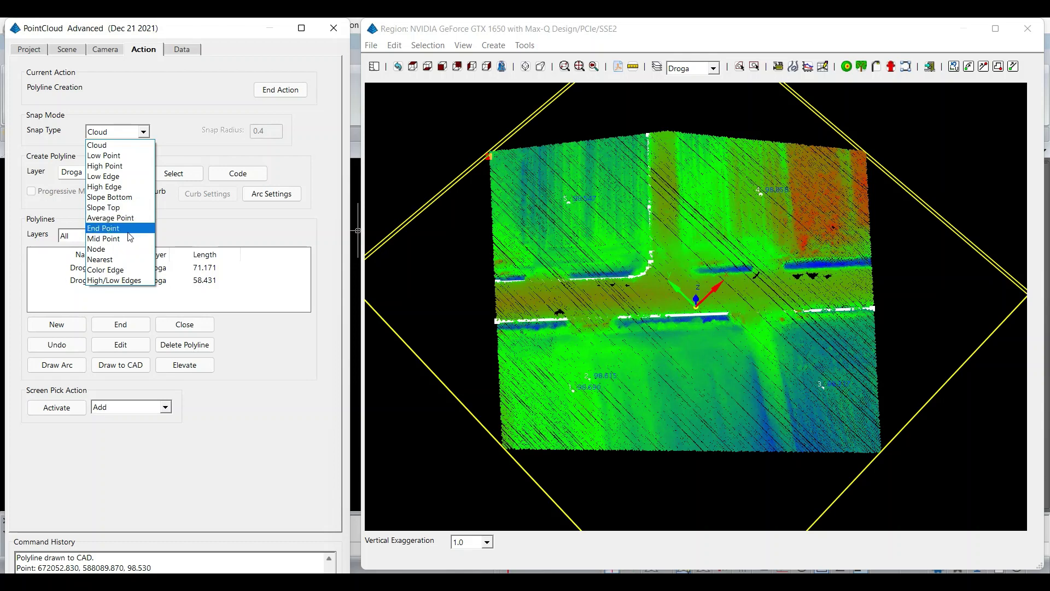
{"action": "left_click", "coordinate": [97, 145]}
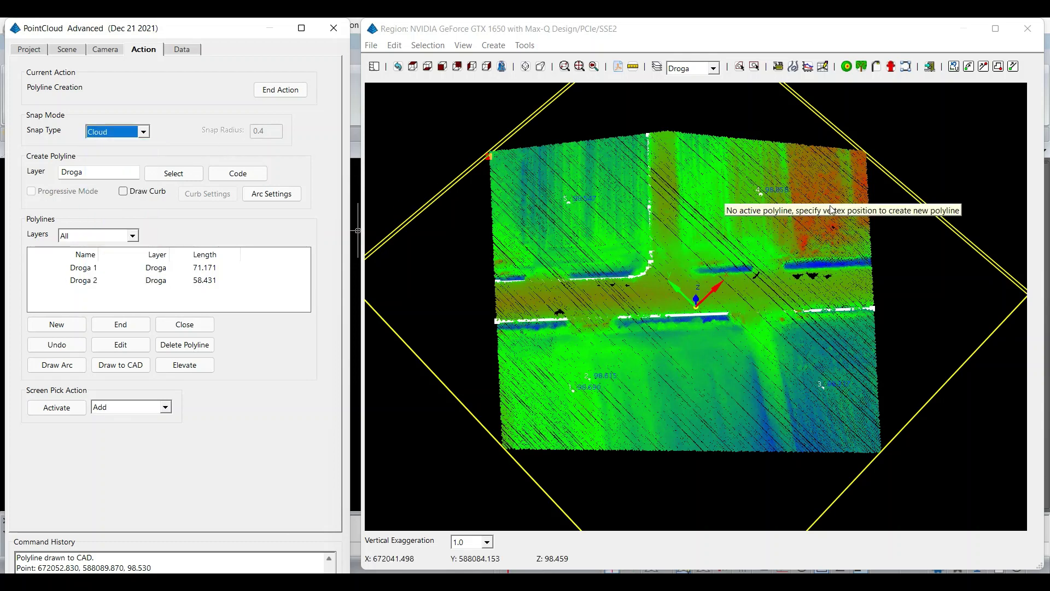
{"action": "left_click", "coordinate": [677, 134]}
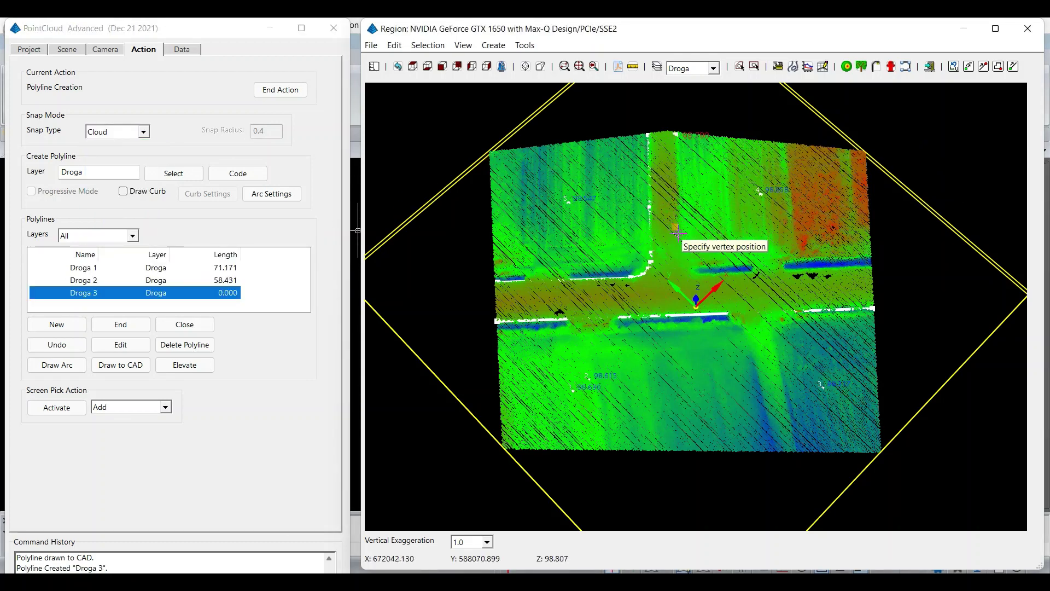
{"action": "left_click", "coordinate": [683, 255]}
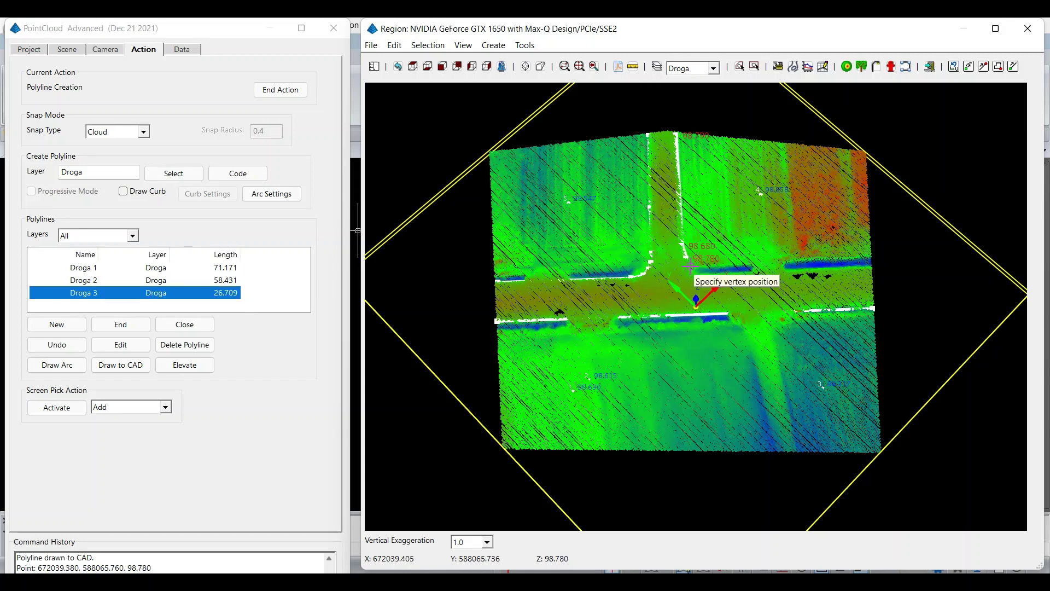
{"action": "left_click", "coordinate": [703, 271]}
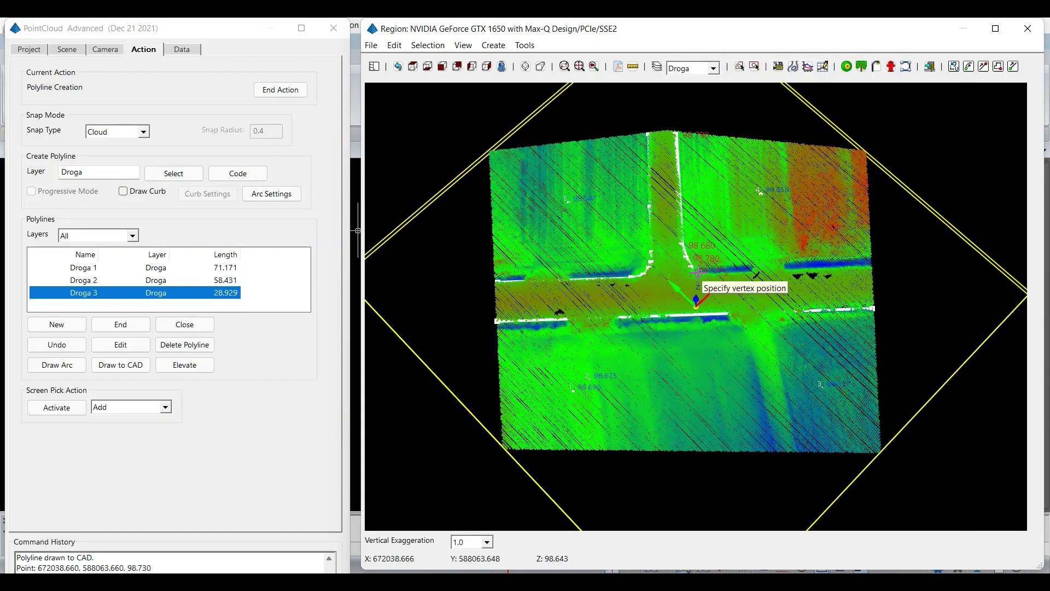
{"action": "left_click", "coordinate": [870, 268]}
{"action": "right_click", "coordinate": [897, 278]}
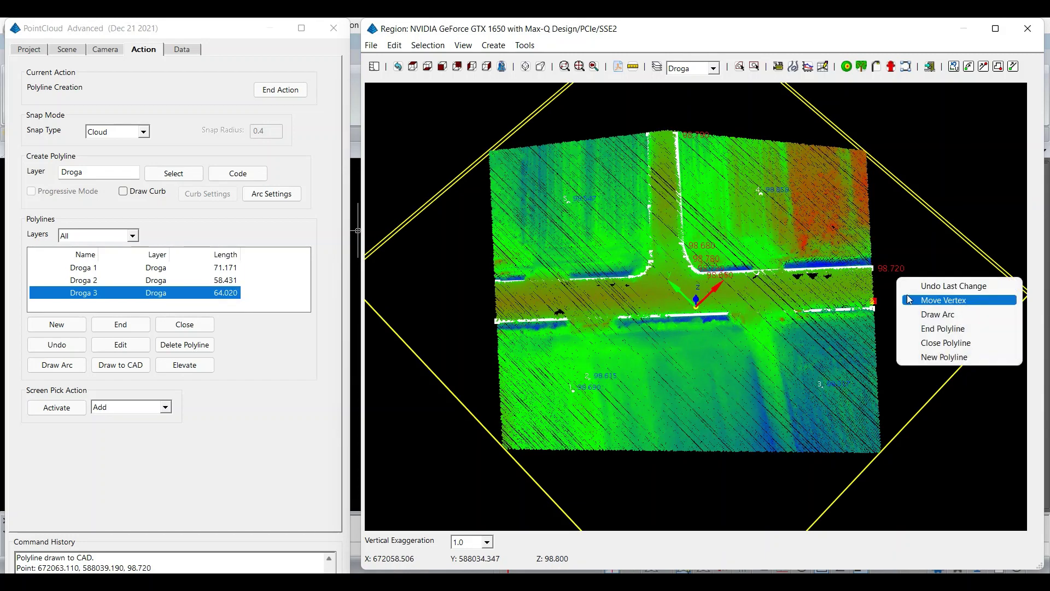
{"action": "left_click", "coordinate": [928, 329]}
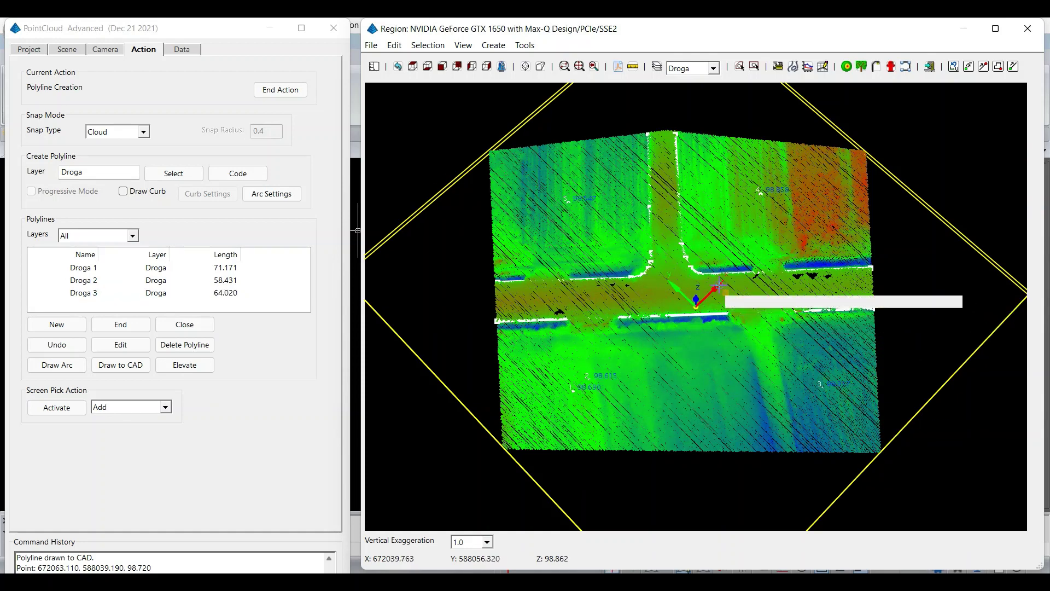
{"action": "scroll", "coordinate": [682, 260], "scroll_direction": "down", "scroll_amount": 2}
{"action": "scroll", "coordinate": [683, 260], "scroll_direction": "down", "scroll_amount": 2}
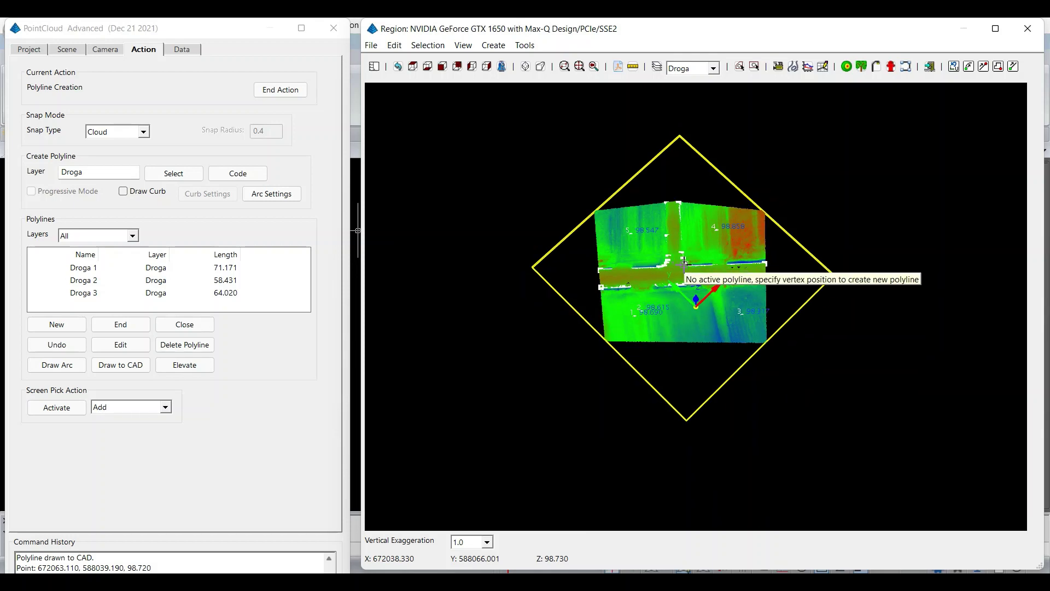
Step: Close the Region viewer and exit the point cloud project, saving changes
{"action": "left_click", "coordinate": [1027, 29]}
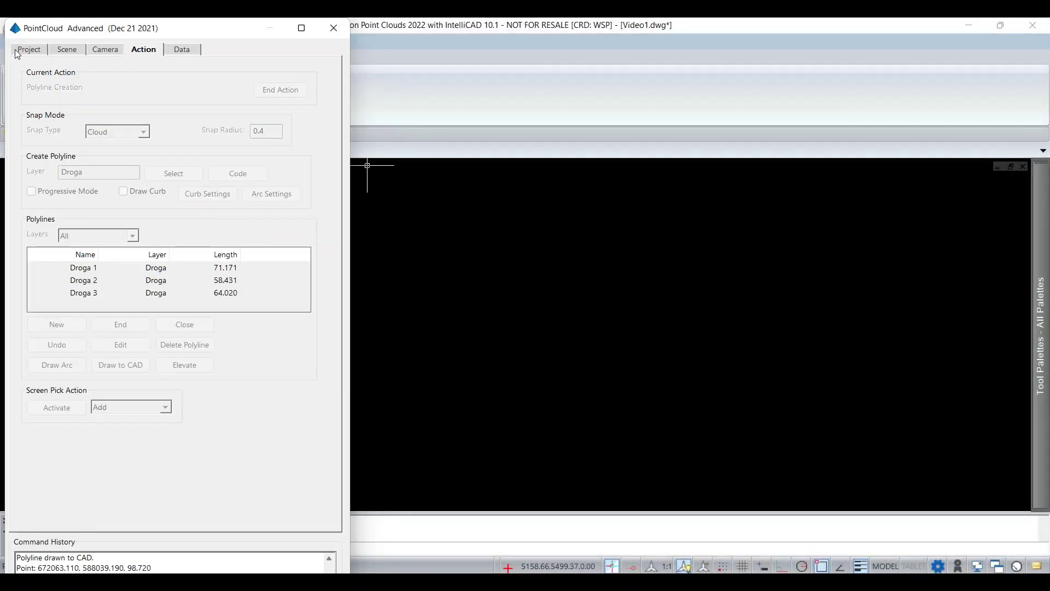
{"action": "left_click", "coordinate": [24, 50]}
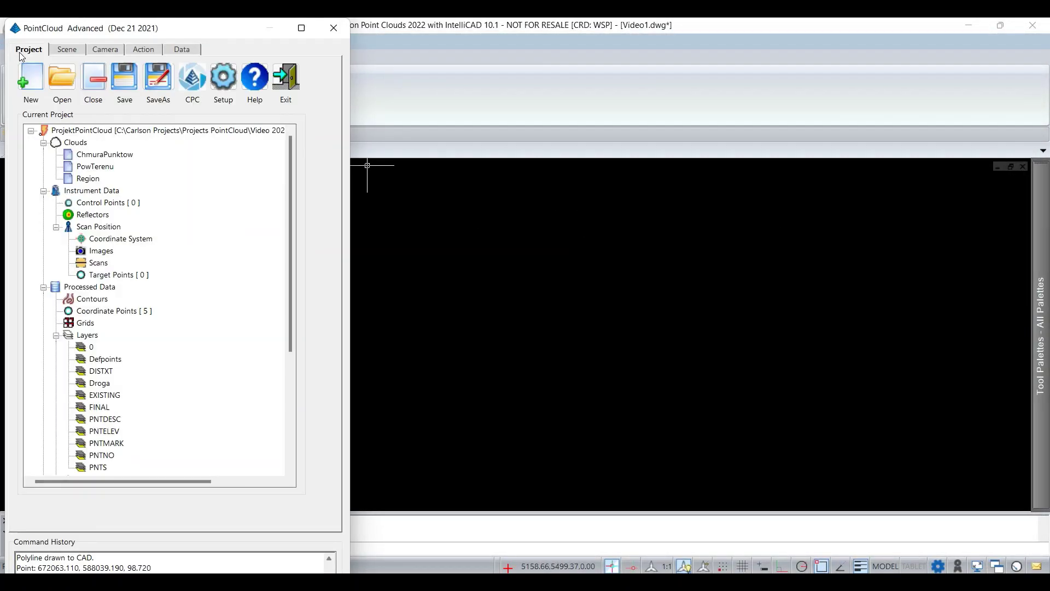
{"action": "left_click", "coordinate": [289, 77]}
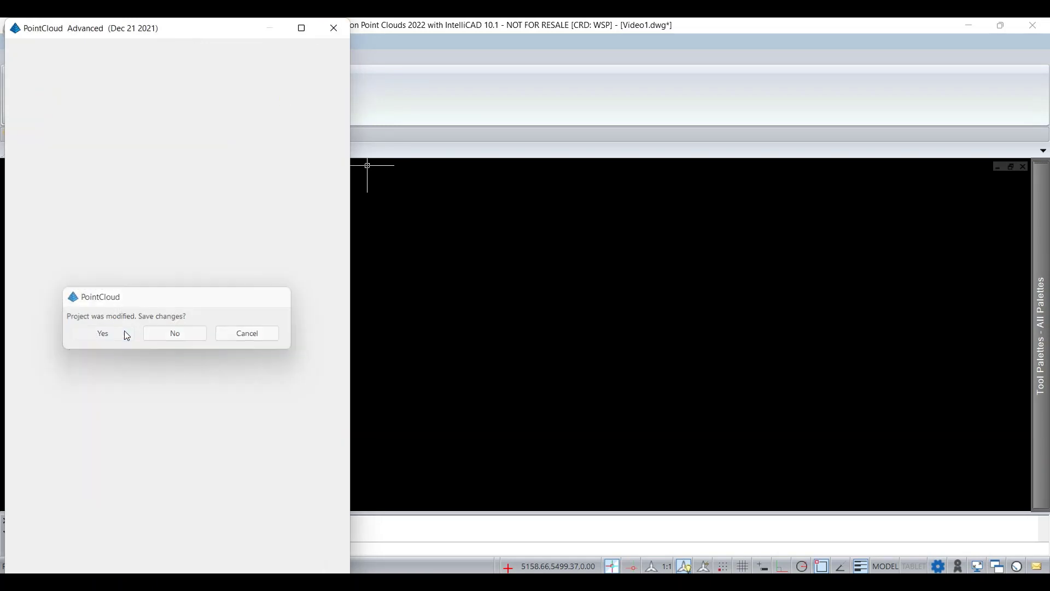
{"action": "left_click", "coordinate": [124, 330]}
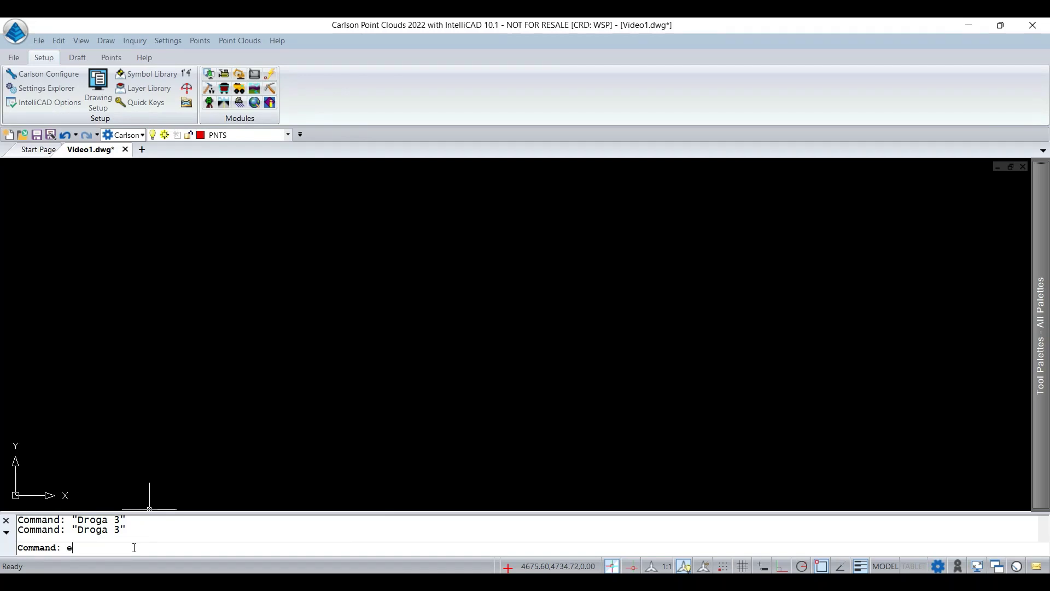
Step: Zoom to extents in Video1.dwg to show the cloud, road lines and points
{"action": "key", "text": "BackSpace"}
{"action": "type", "text": "z"}
{"action": "key", "text": "Return"}
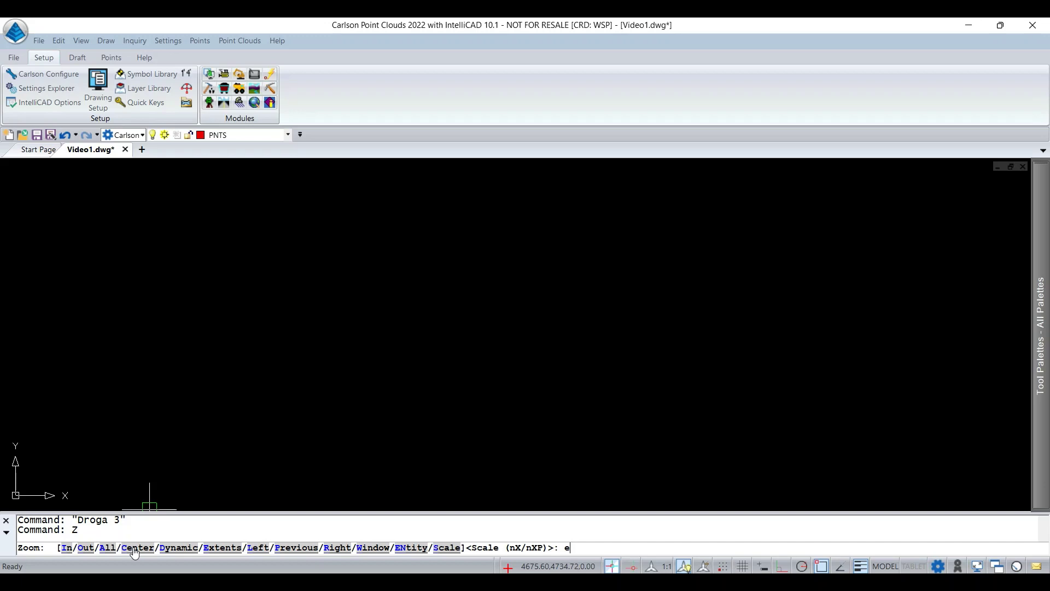
{"action": "key", "text": "Return"}
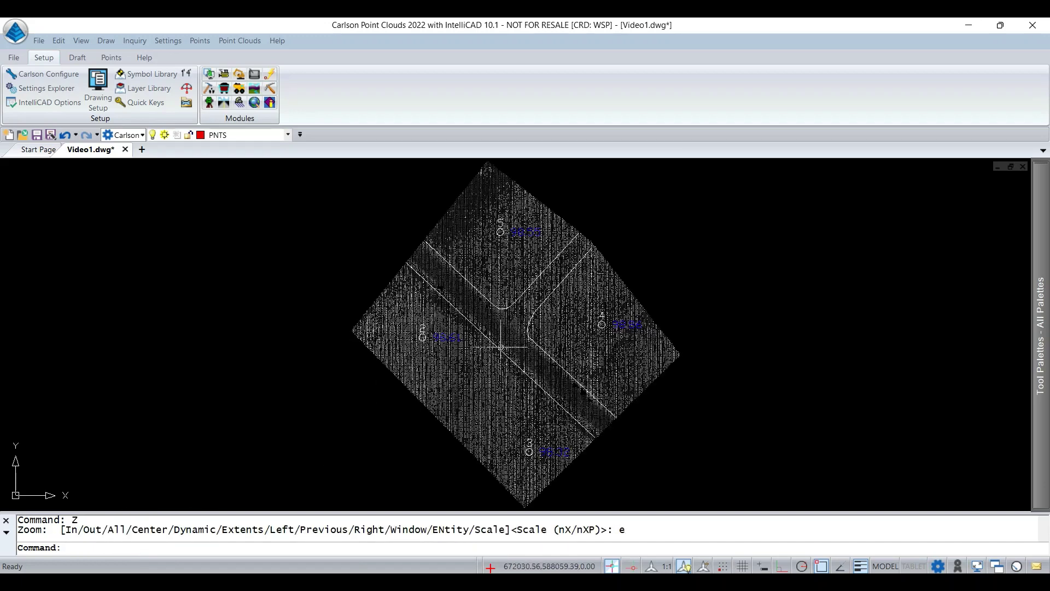
{"action": "scroll", "coordinate": [471, 328], "scroll_direction": "up", "scroll_amount": 3}
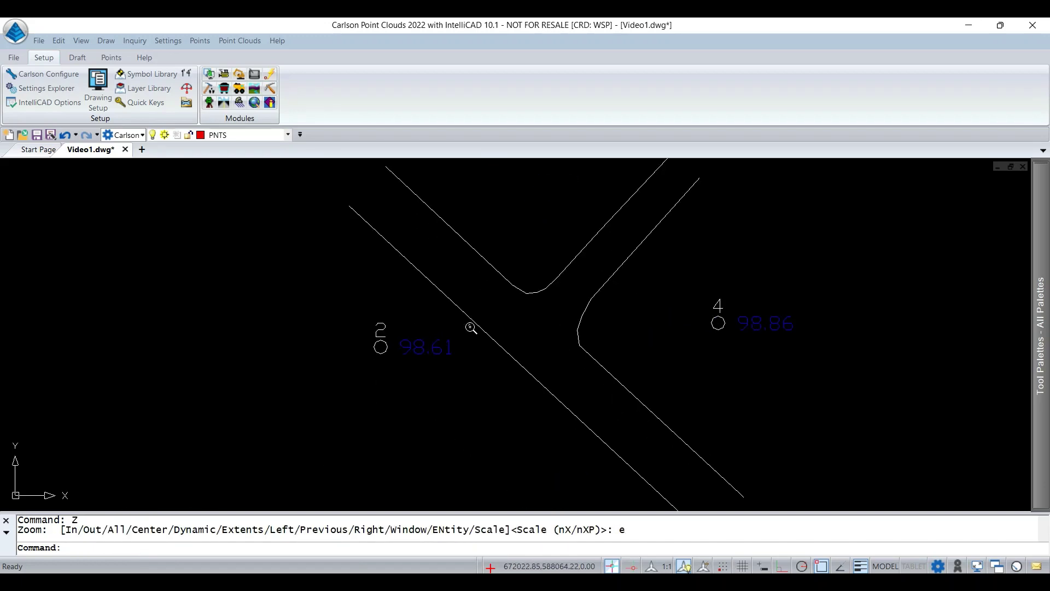
{"action": "scroll", "coordinate": [471, 328], "scroll_direction": "down", "scroll_amount": 3}
{"action": "scroll", "coordinate": [463, 339], "scroll_direction": "up", "scroll_amount": 2}
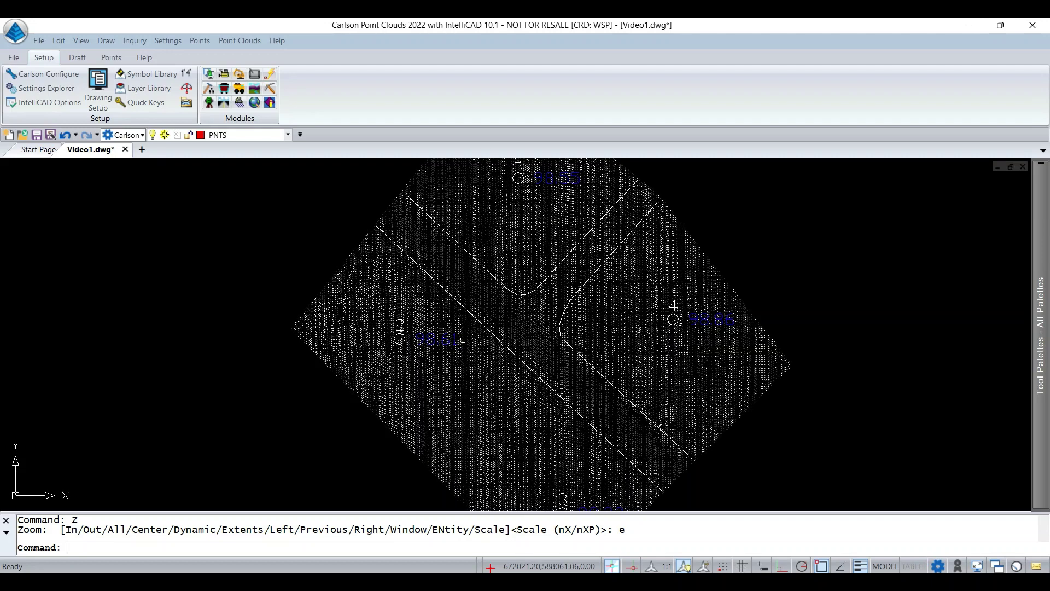
{"action": "scroll", "coordinate": [463, 340], "scroll_direction": "down", "scroll_amount": 2}
{"action": "scroll", "coordinate": [573, 366], "scroll_direction": "up", "scroll_amount": 1}
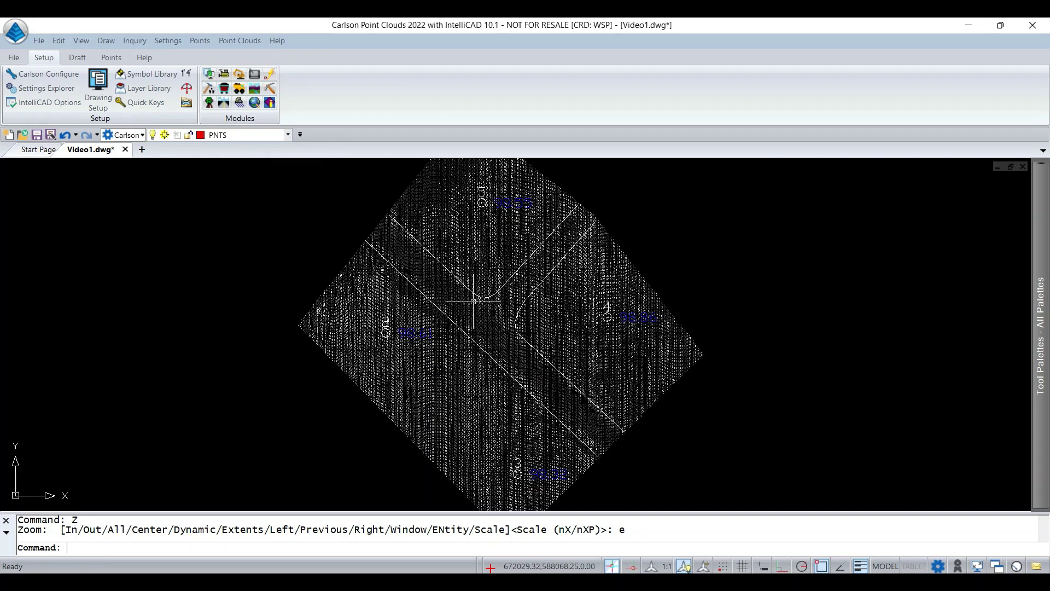
{"action": "scroll", "coordinate": [473, 301], "scroll_direction": "down", "scroll_amount": 3}
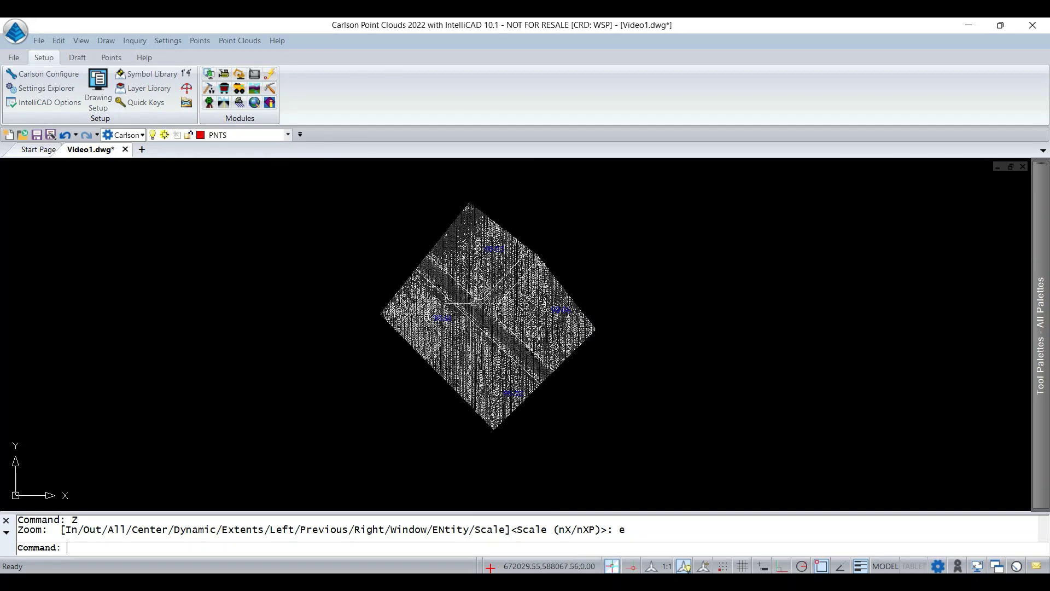
{"action": "scroll", "coordinate": [474, 301], "scroll_direction": "up", "scroll_amount": 1}
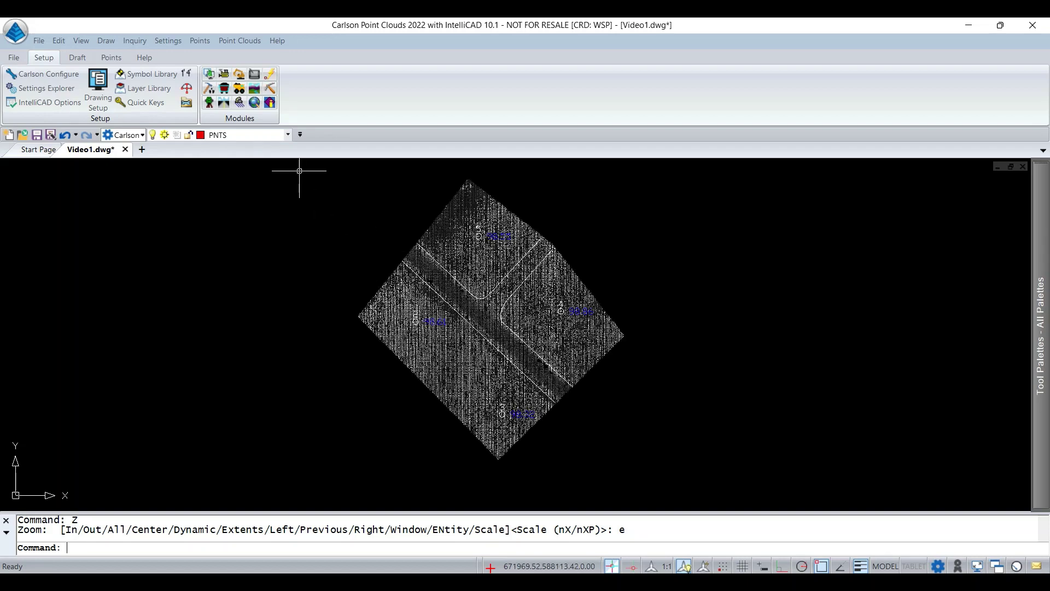
Step: Make Droga the current layer, turn off PNTS, and pan over the road lines
{"action": "left_click", "coordinate": [288, 135]}
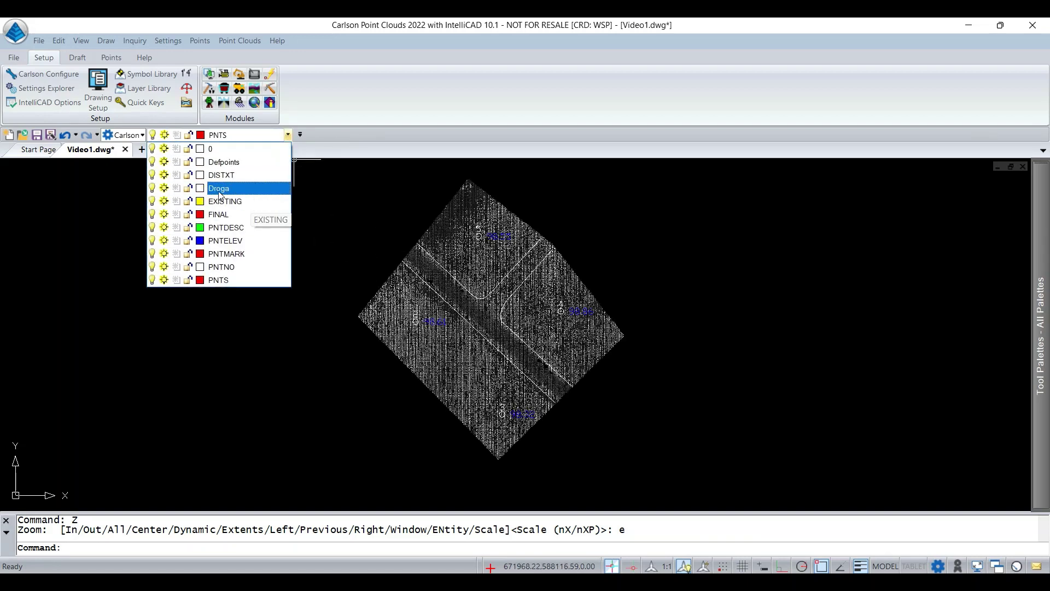
{"action": "left_click", "coordinate": [219, 188]}
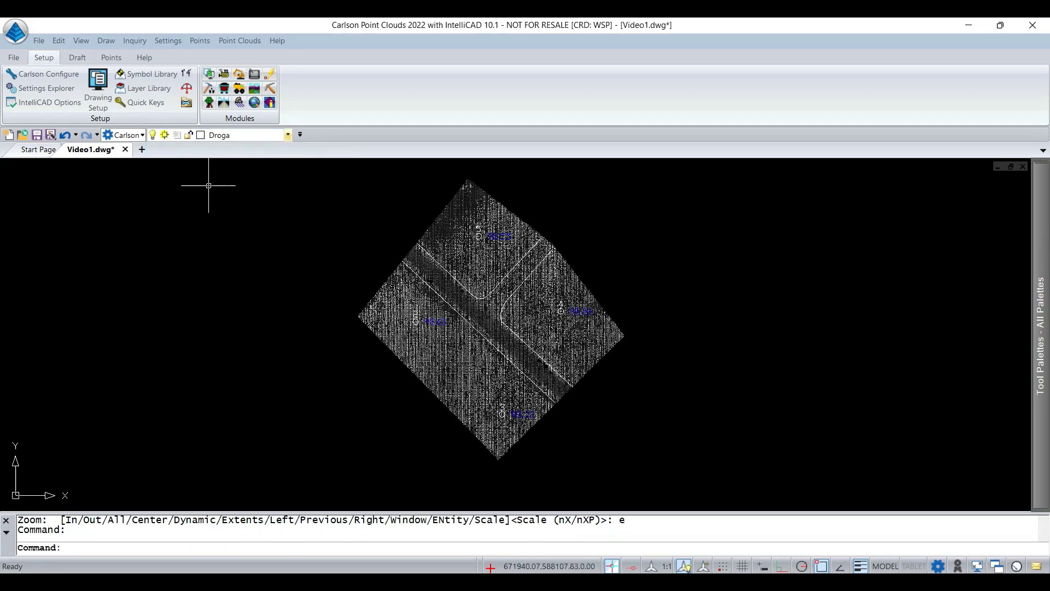
{"action": "left_click", "coordinate": [287, 134]}
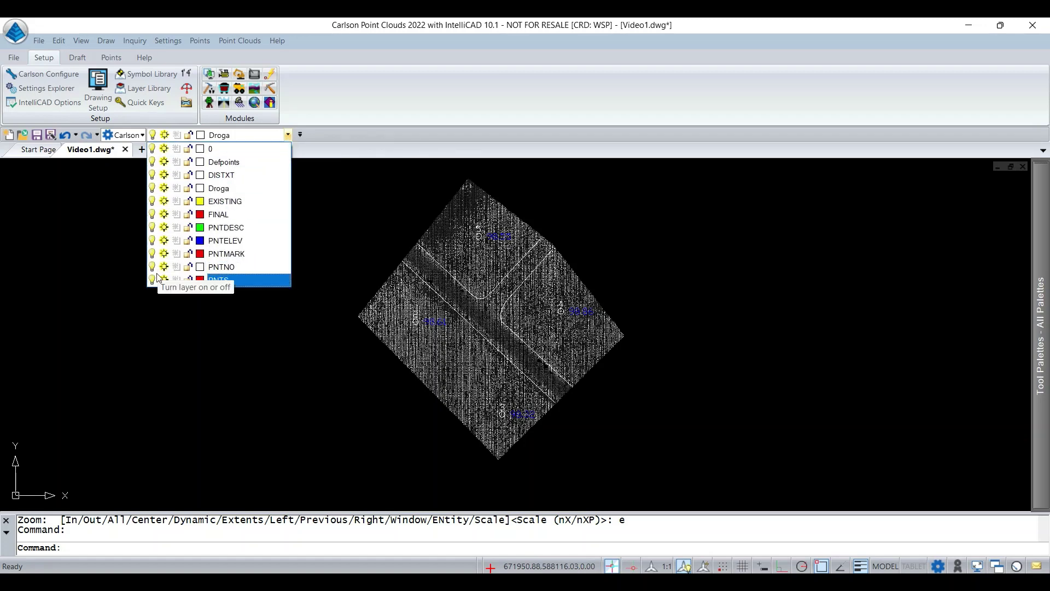
{"action": "left_click", "coordinate": [152, 280]}
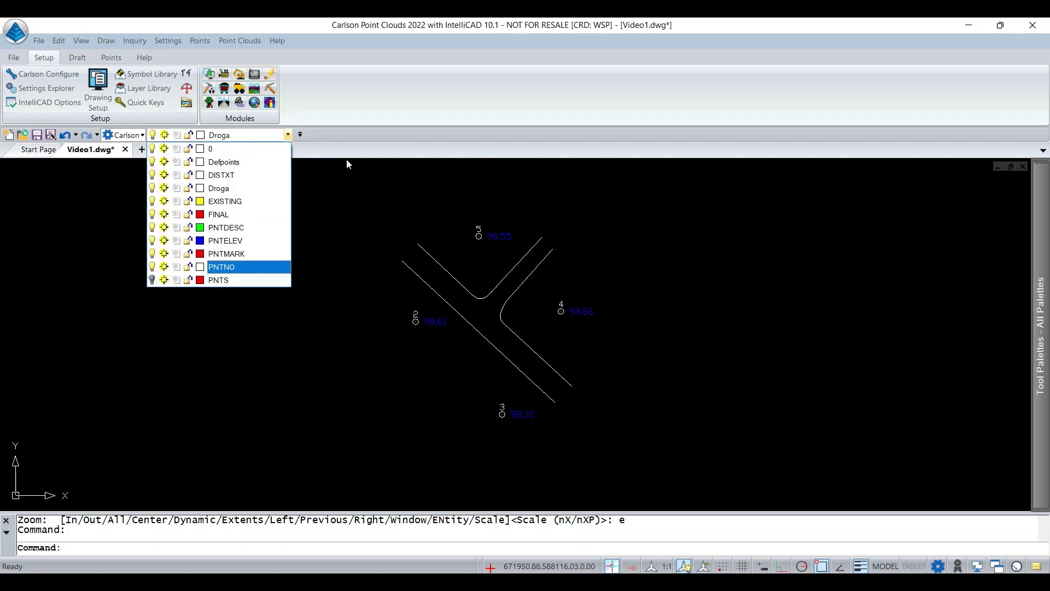
{"action": "left_click", "coordinate": [339, 200]}
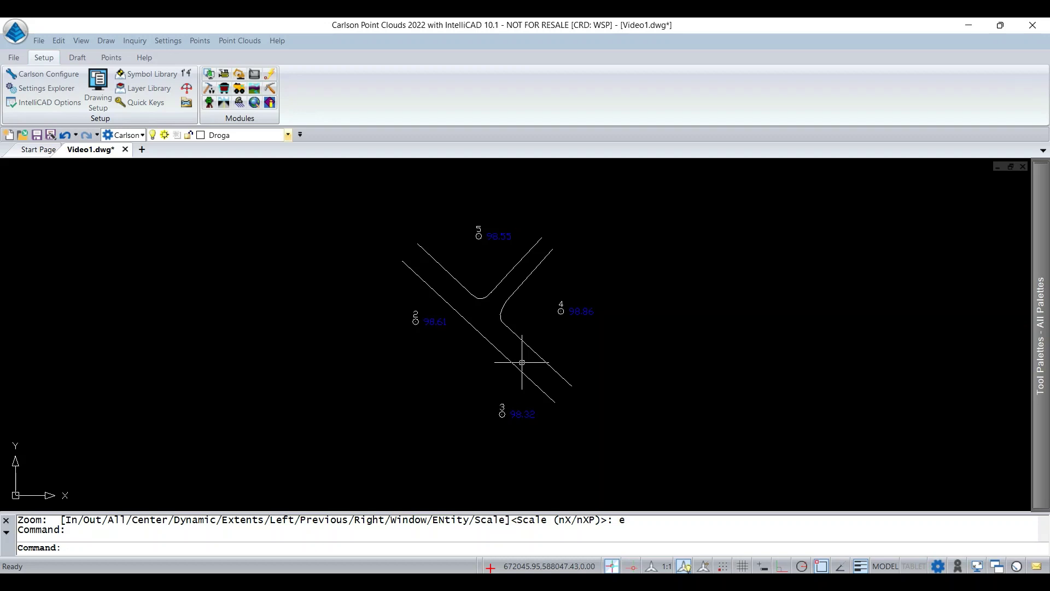
{"action": "middle_click_drag", "start_coordinate": [516, 344], "coordinate": [547, 353]}
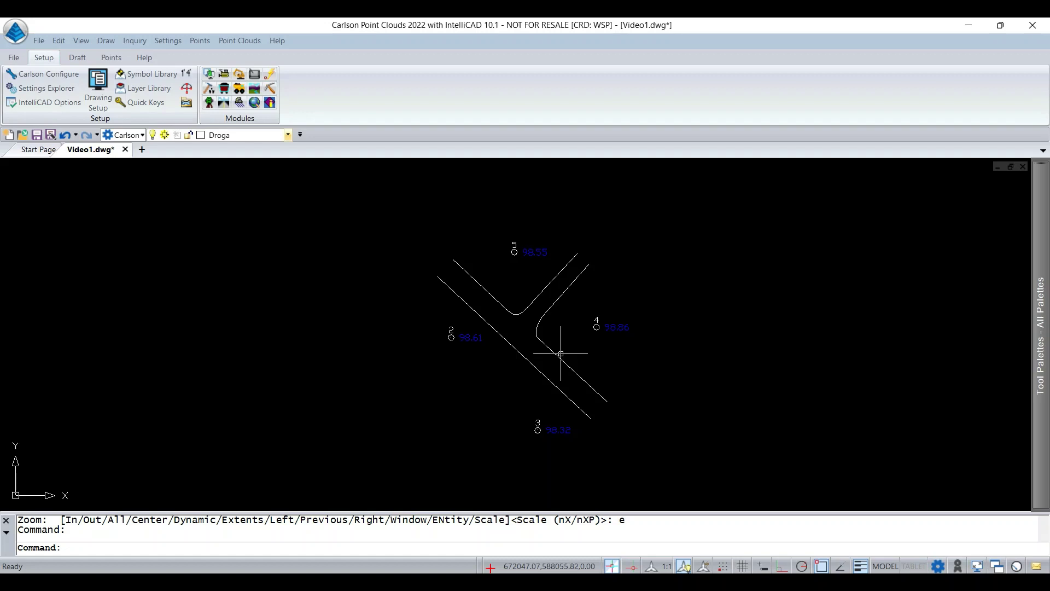
{"action": "middle_click_drag", "start_coordinate": [558, 341], "coordinate": [537, 325]}
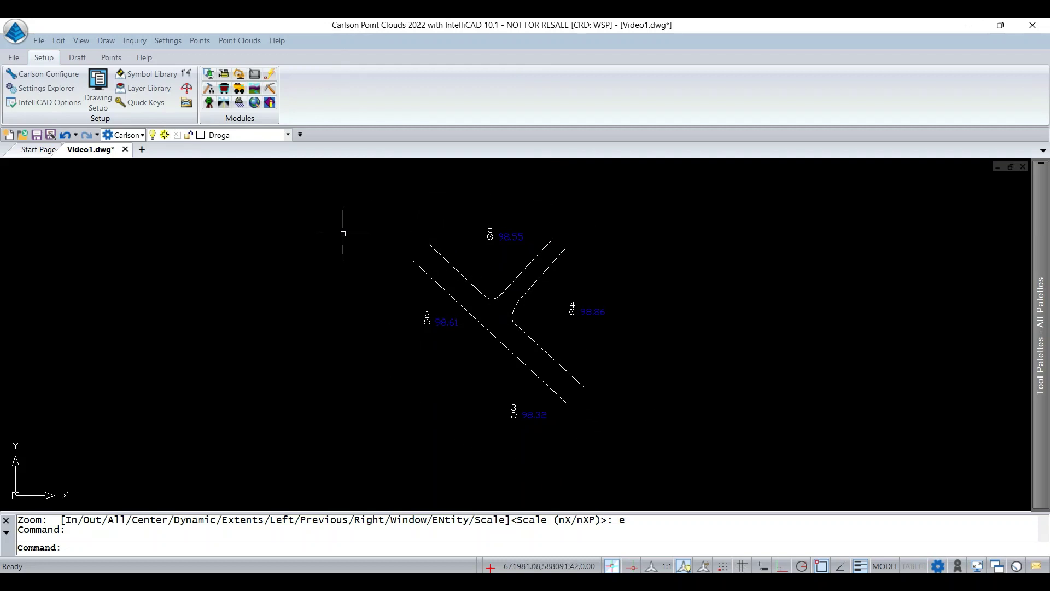
Step: Start a grid-to-grid coordinate transformation of the screen entities
{"action": "left_click", "coordinate": [208, 46]}
{"action": "mouse_move", "coordinate": [242, 261]}
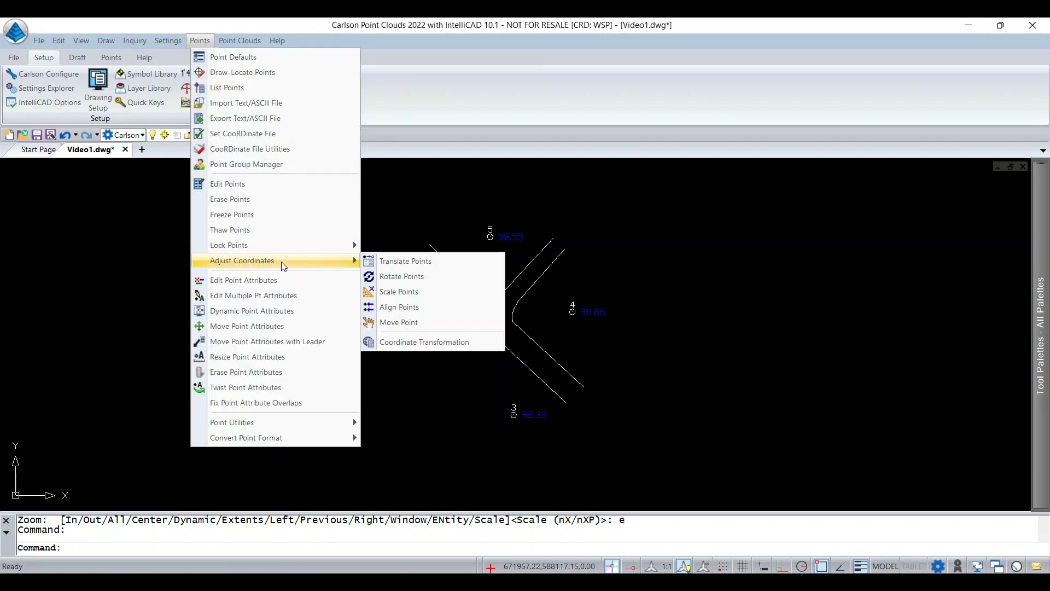
{"action": "left_click", "coordinate": [421, 342]}
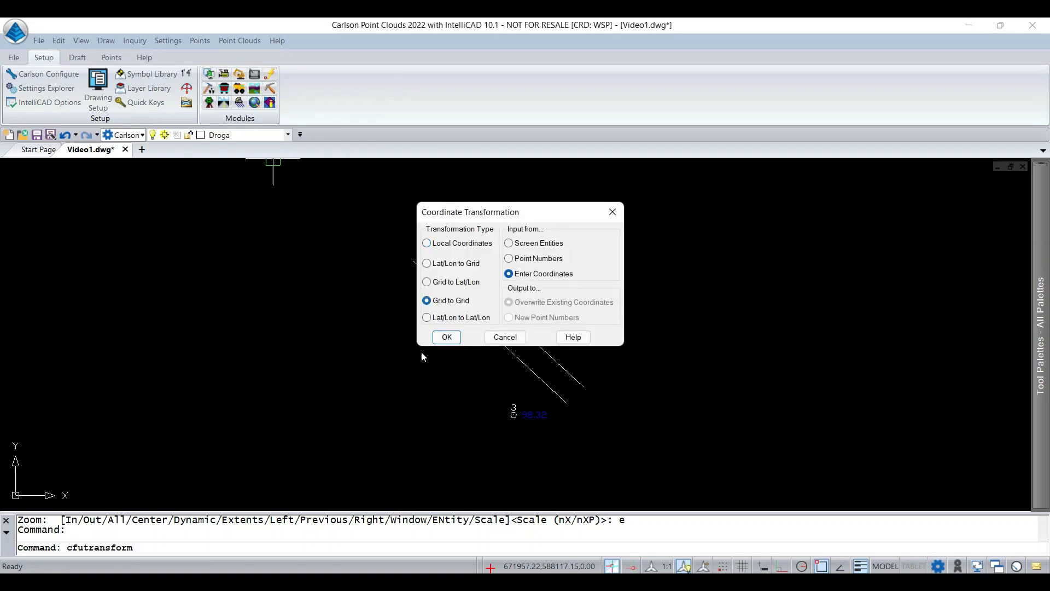
{"action": "left_click_drag", "start_coordinate": [463, 212], "coordinate": [312, 204]}
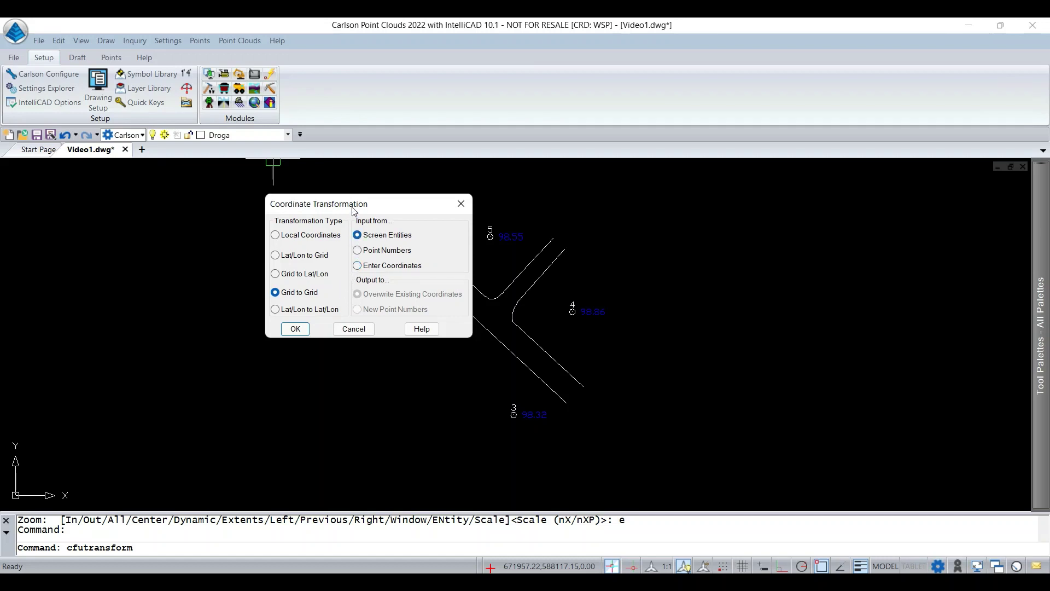
{"action": "left_click_drag", "start_coordinate": [352, 210], "coordinate": [231, 216]}
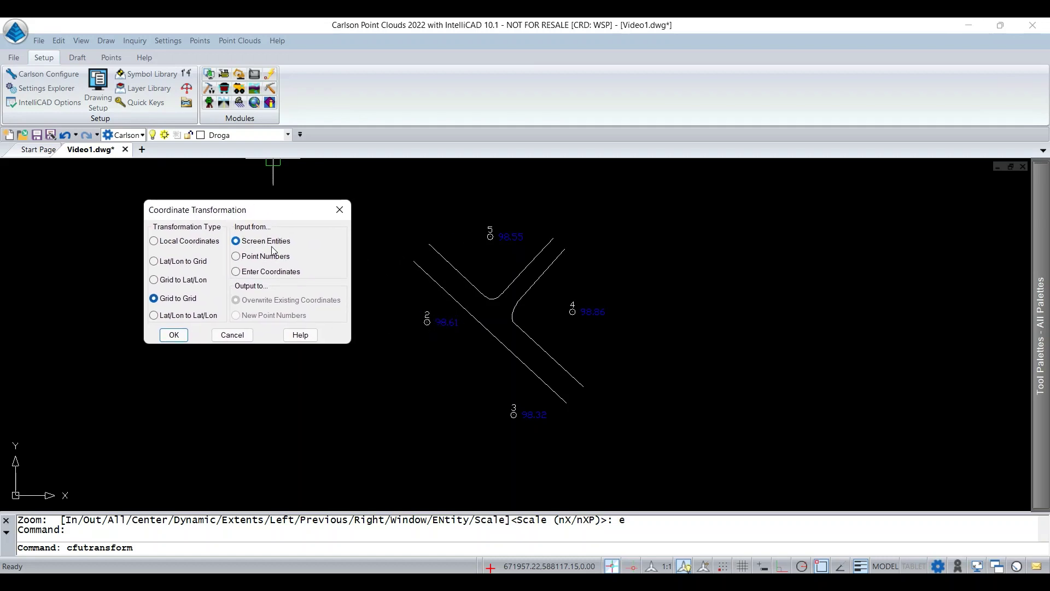
{"action": "left_click", "coordinate": [173, 334]}
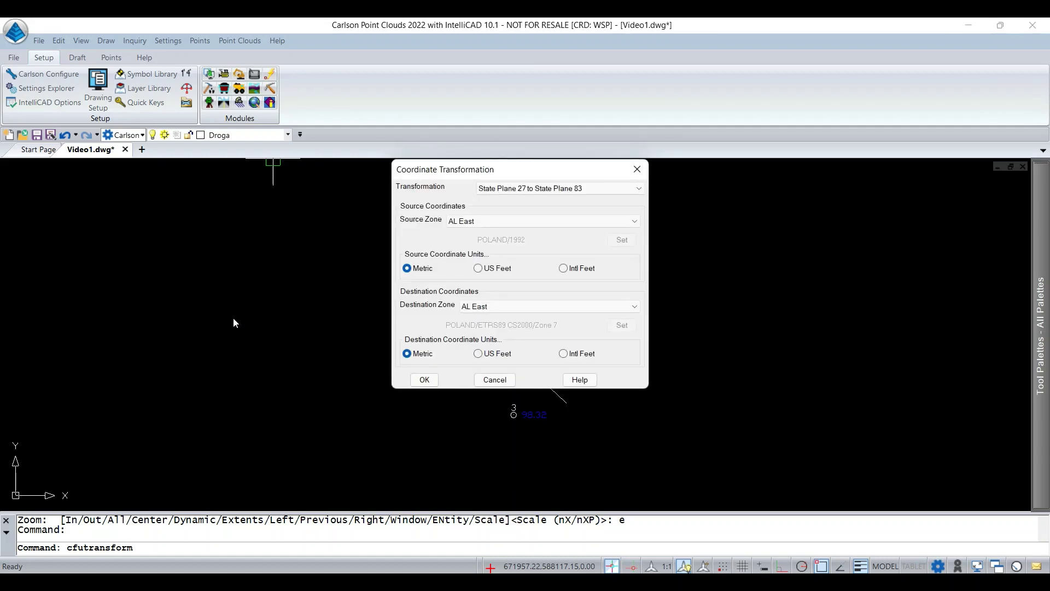
Step: Choose More Pre-Defined/User-Defined and pick the POLAND/ETRS89 CS2000/Zone 7 projection
{"action": "left_click_drag", "start_coordinate": [461, 171], "coordinate": [127, 161]}
{"action": "left_click", "coordinate": [175, 179]}
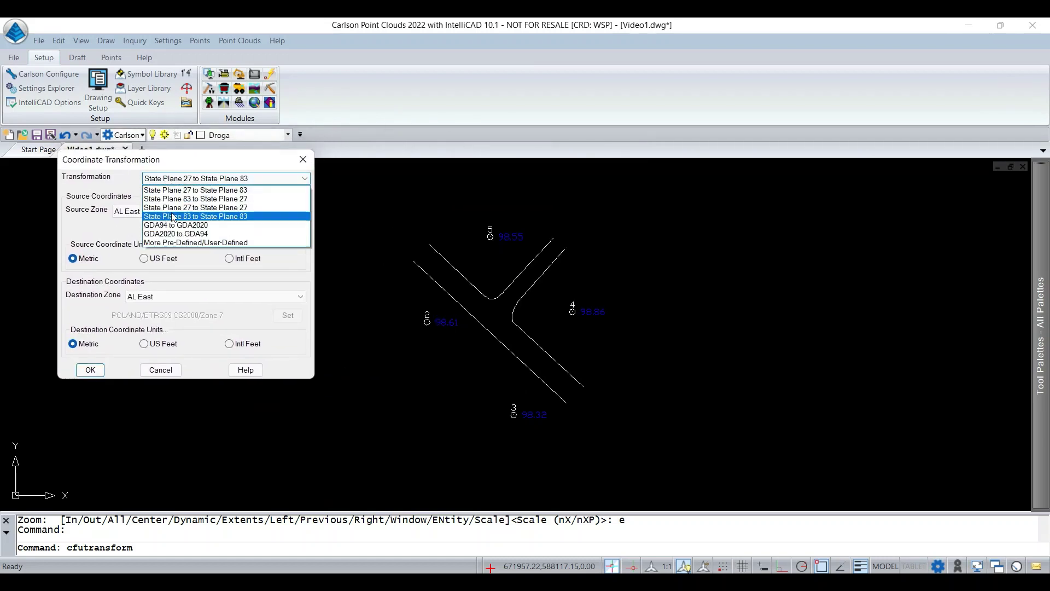
{"action": "left_click", "coordinate": [176, 244]}
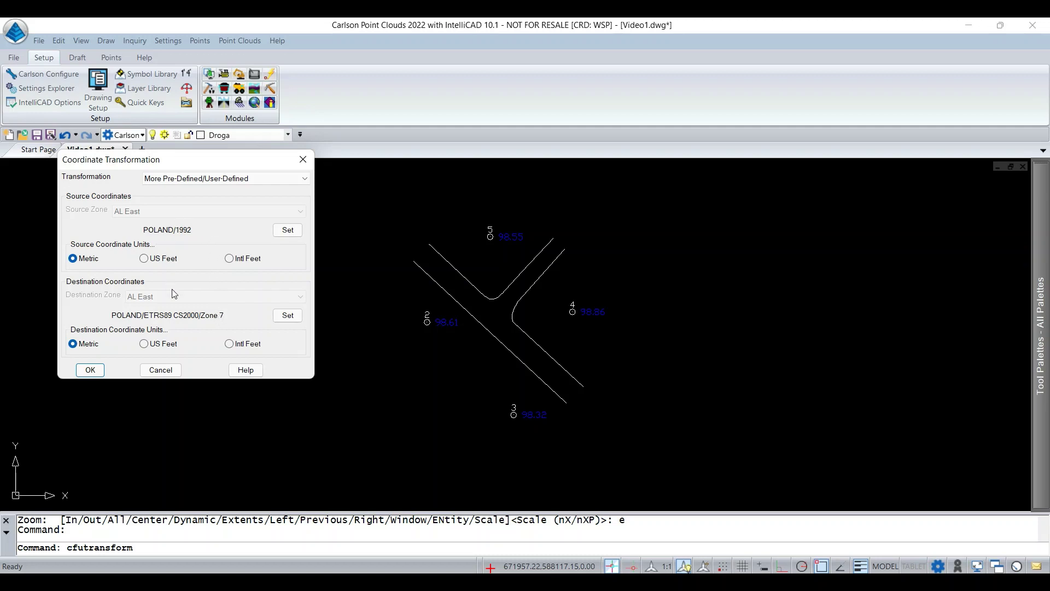
{"action": "left_click", "coordinate": [286, 230]}
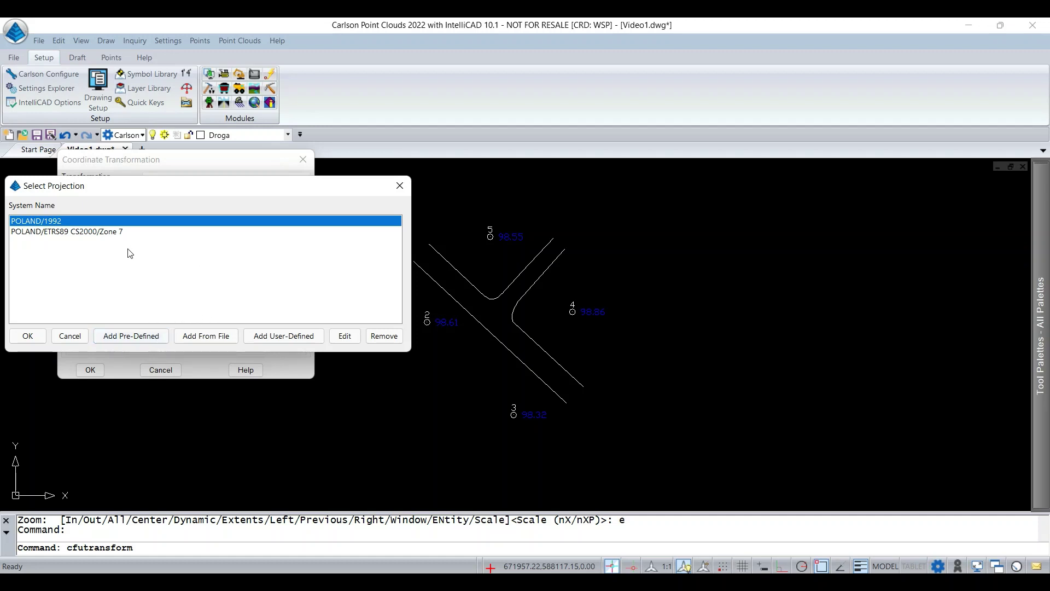
{"action": "left_click", "coordinate": [116, 237]}
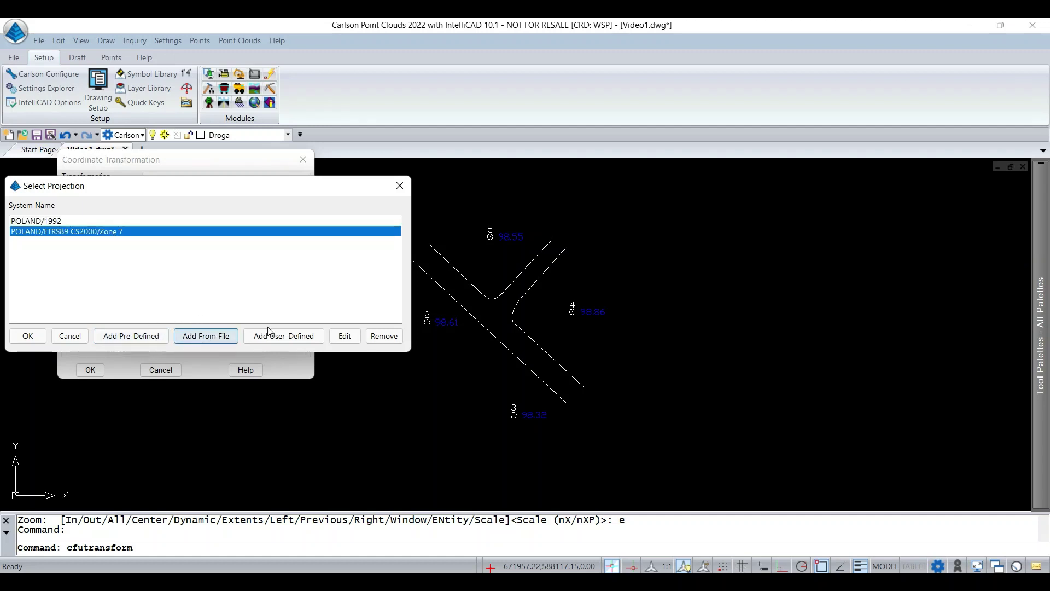
Step: Add the POLAND ETRS89 CS2000/Zone 8 projection to the pre-defined list
{"action": "left_click", "coordinate": [154, 336]}
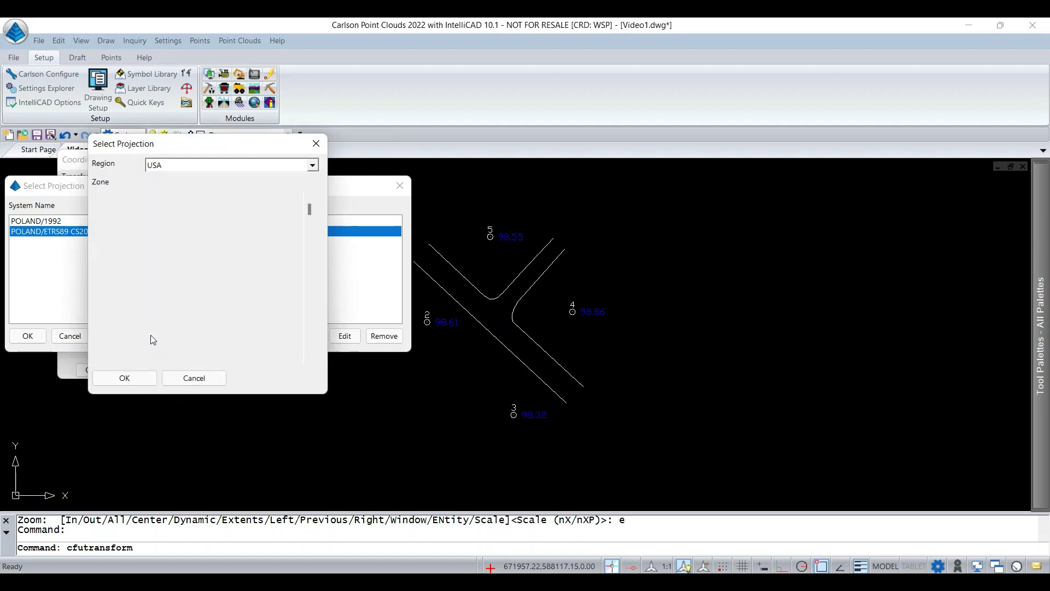
{"action": "left_click", "coordinate": [254, 168]}
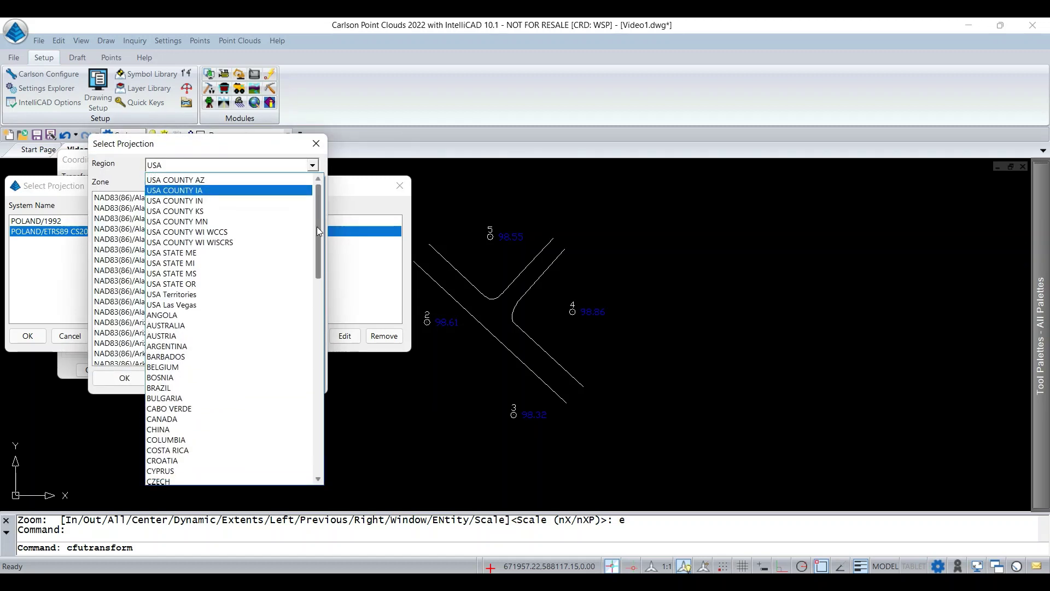
{"action": "left_click_drag", "start_coordinate": [317, 227], "coordinate": [303, 385]}
{"action": "left_click", "coordinate": [202, 303]}
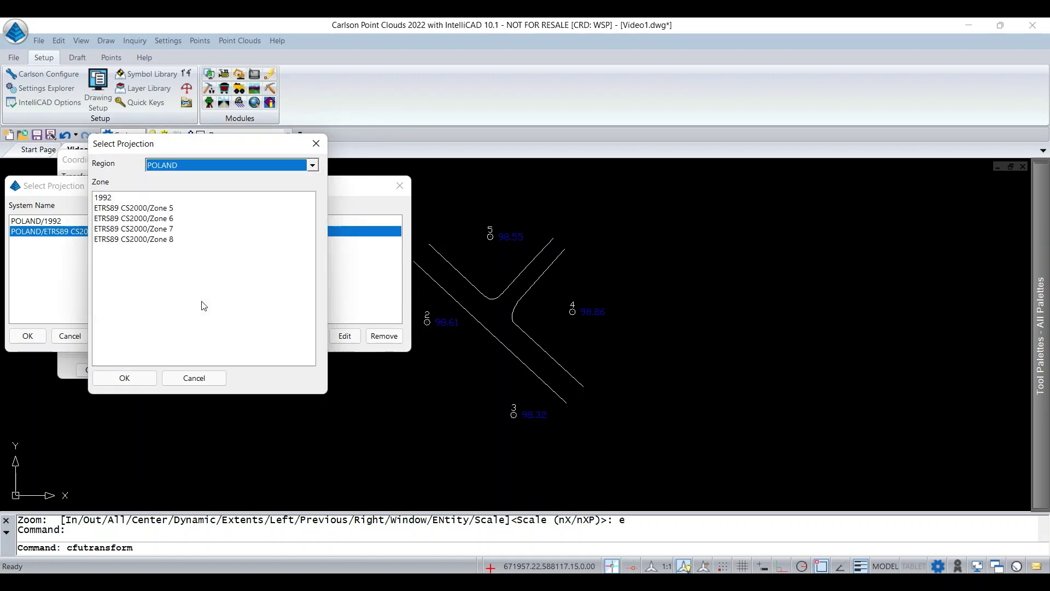
{"action": "left_click", "coordinate": [162, 219]}
{"action": "left_click", "coordinate": [164, 239]}
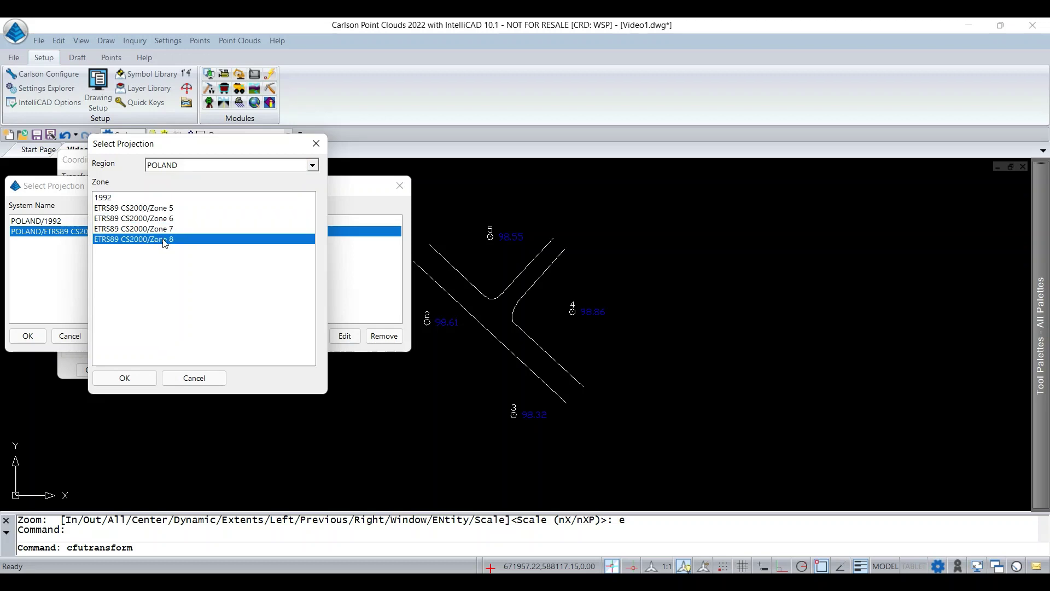
{"action": "left_click", "coordinate": [125, 378]}
Step: Confirm POLAND/ETRS89 CS2000/Zone 7 as destination and POLAND/1992 as source
{"action": "left_click", "coordinate": [101, 242]}
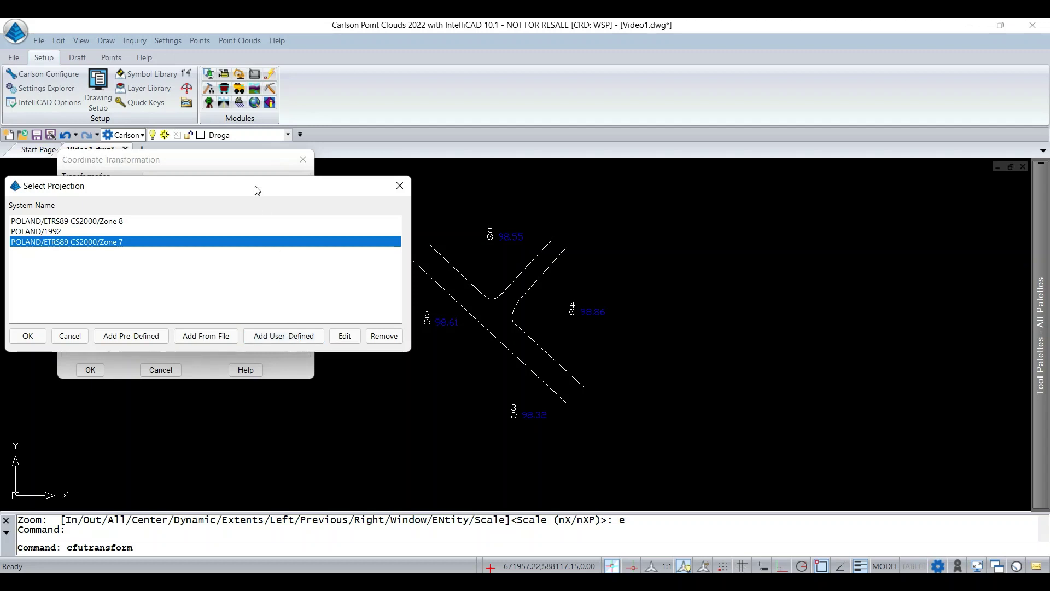
{"action": "left_click_drag", "start_coordinate": [257, 189], "coordinate": [396, 197]}
{"action": "left_click", "coordinate": [167, 344]}
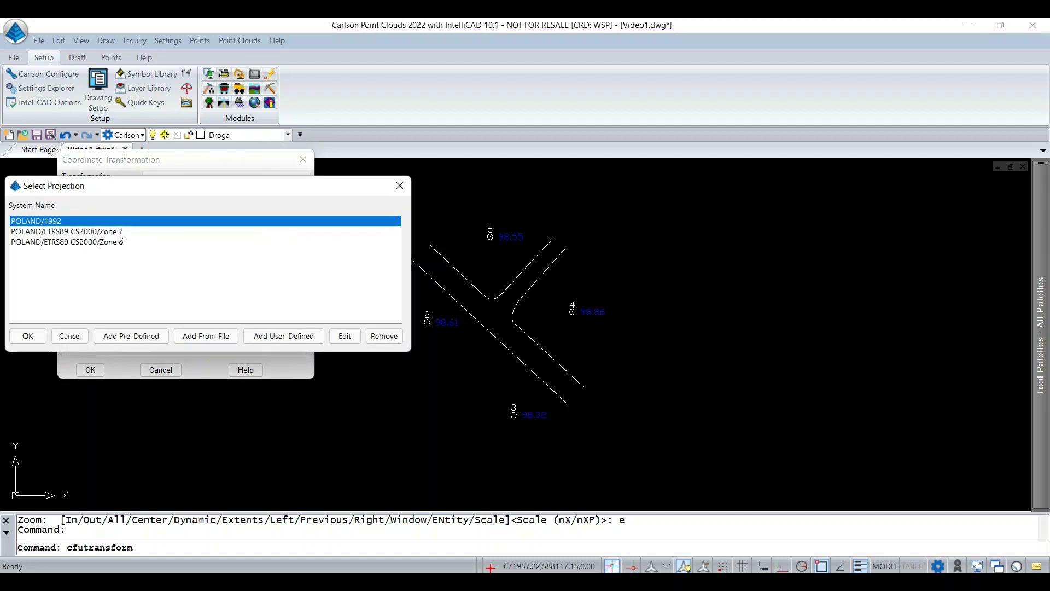
{"action": "left_click", "coordinate": [35, 340]}
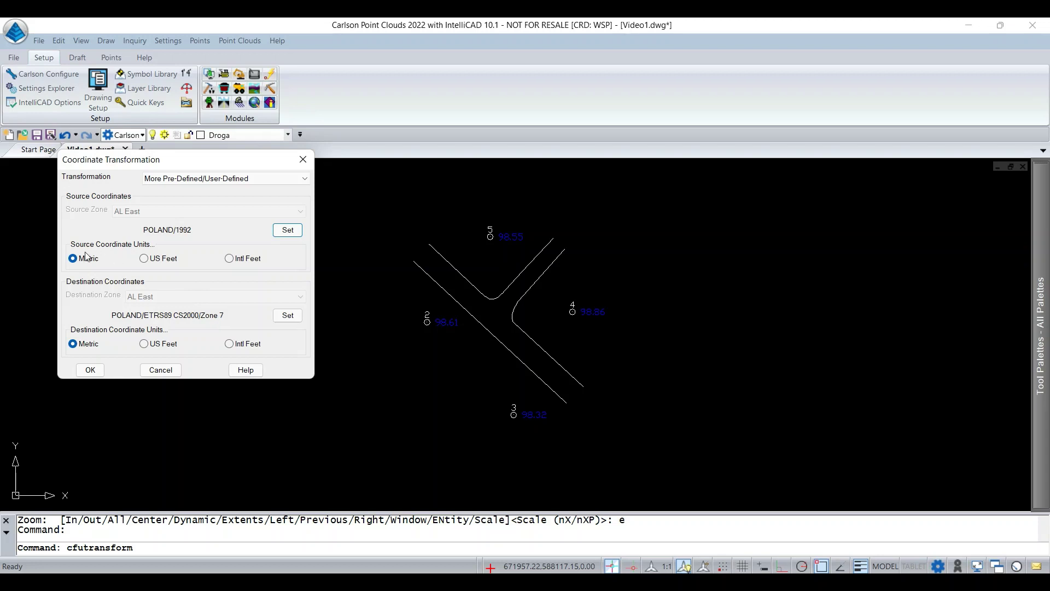
Step: Accept the settings, cancel the entity selection, and check the layer list with Droga current
{"action": "left_click", "coordinate": [90, 370]}
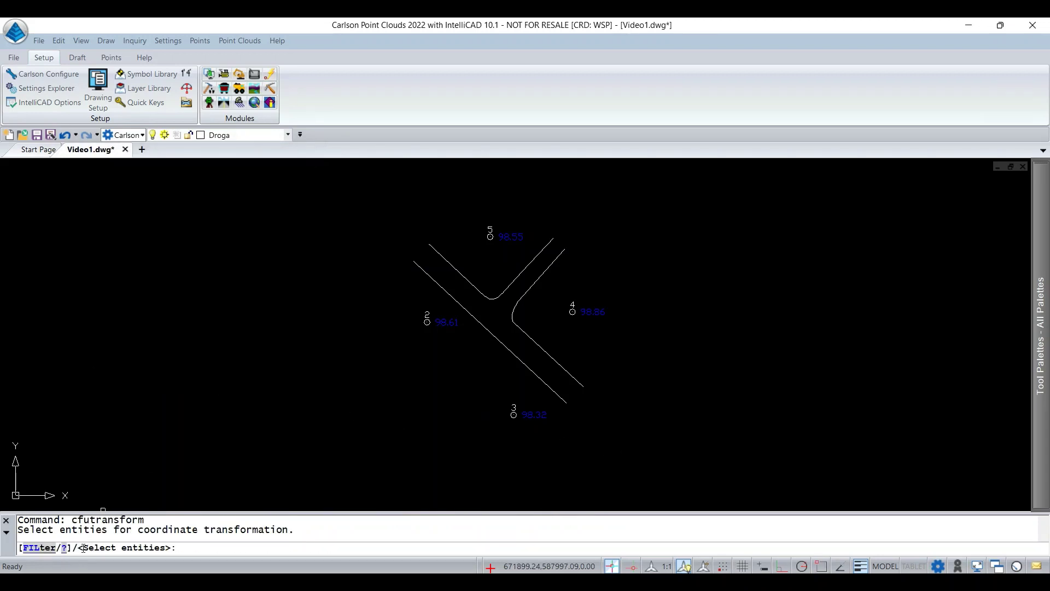
{"action": "left_click", "coordinate": [679, 451]}
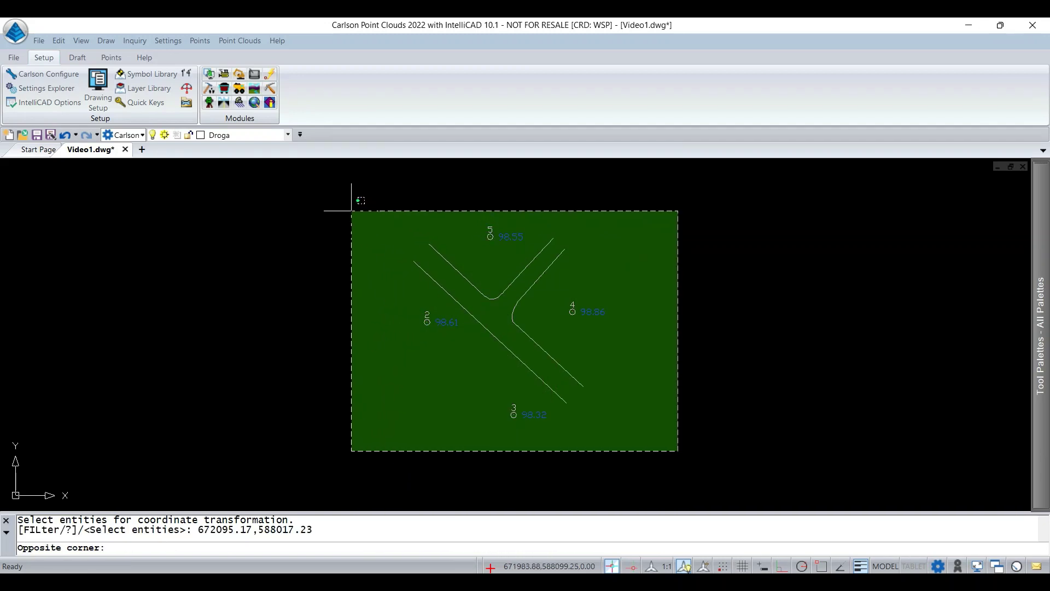
{"action": "key", "text": "Escape"}
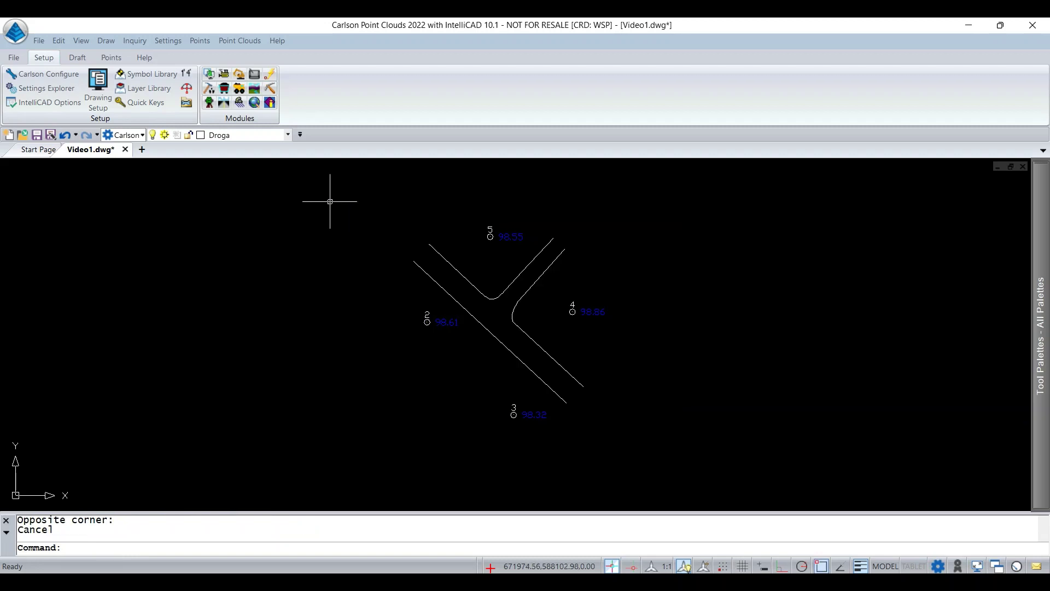
{"action": "left_click", "coordinate": [288, 135]}
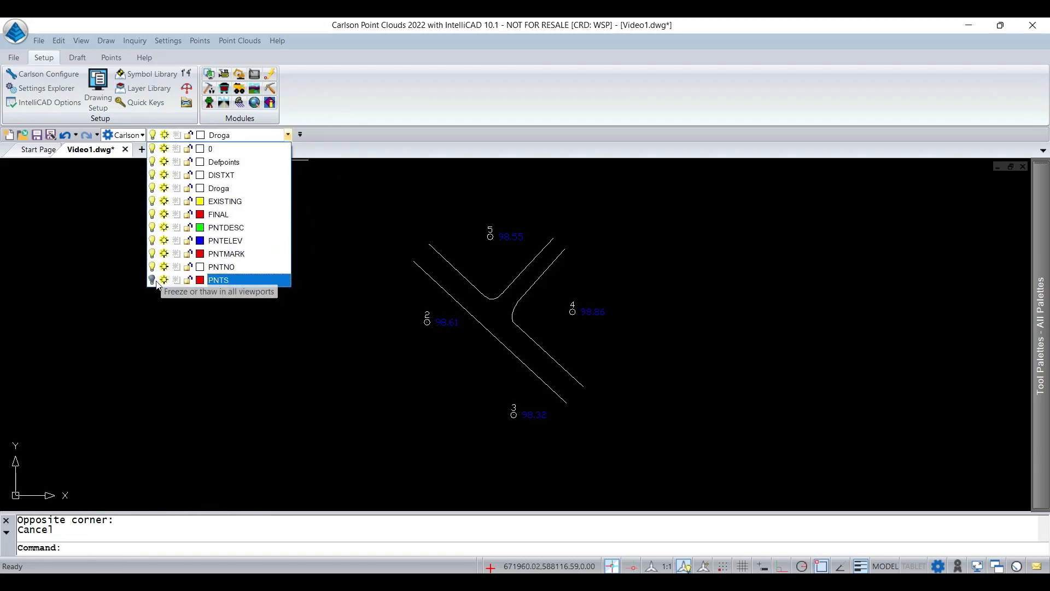
{"action": "left_click", "coordinate": [375, 357]}
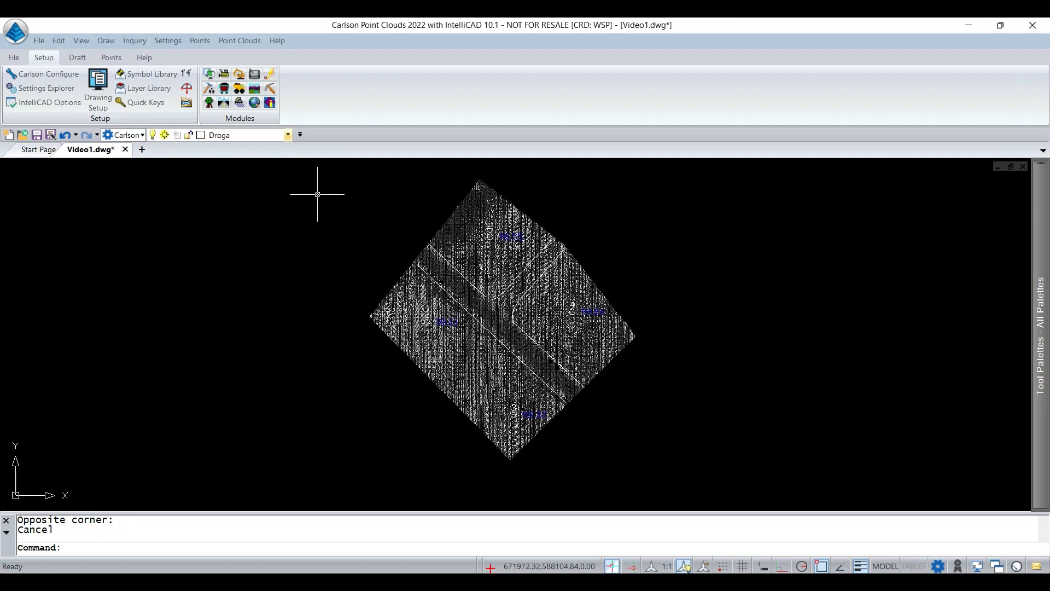
Step: Transform all 90,930 cloud, point and road-line entities from POLAND/1992 to CS2000 Zone 7, dismissing the projection warning
{"action": "left_click", "coordinate": [197, 41]}
{"action": "mouse_move", "coordinate": [242, 260]}
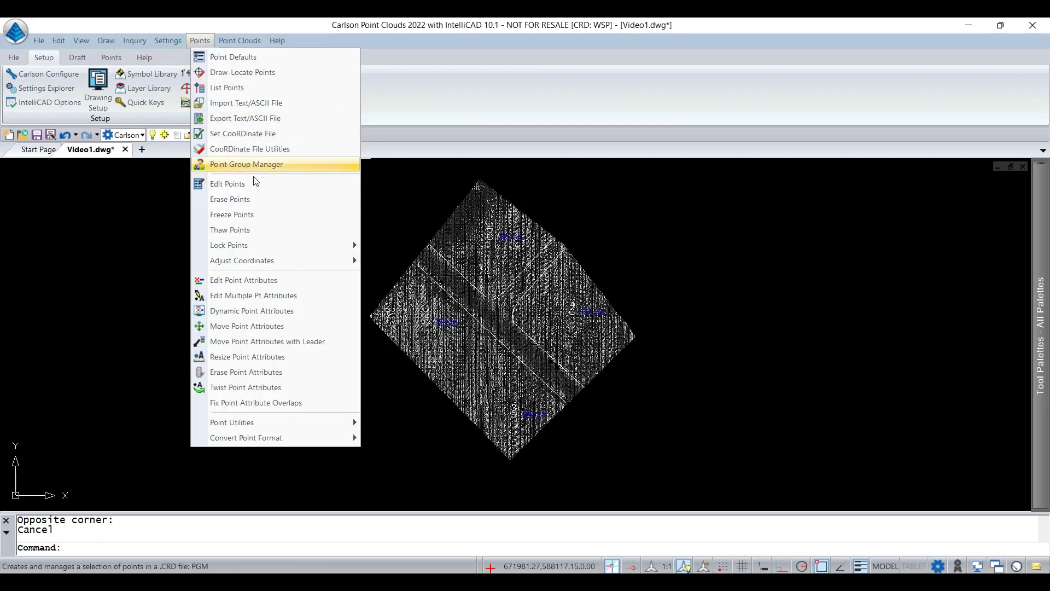
{"action": "left_click", "coordinate": [424, 342]}
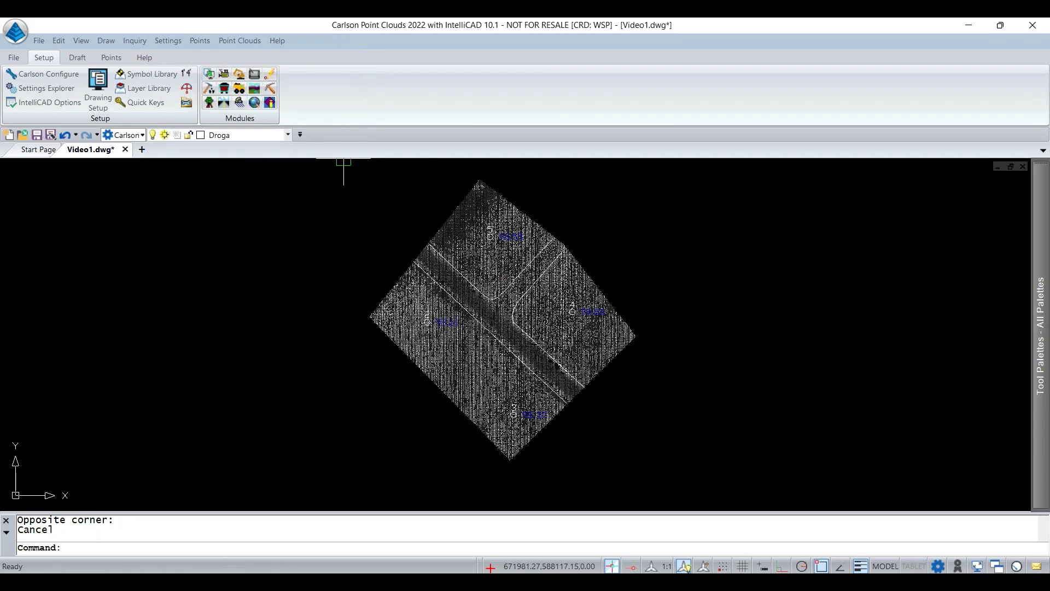
{"action": "type", "text": "cfutransform"}
{"action": "left_click", "coordinate": [446, 336]}
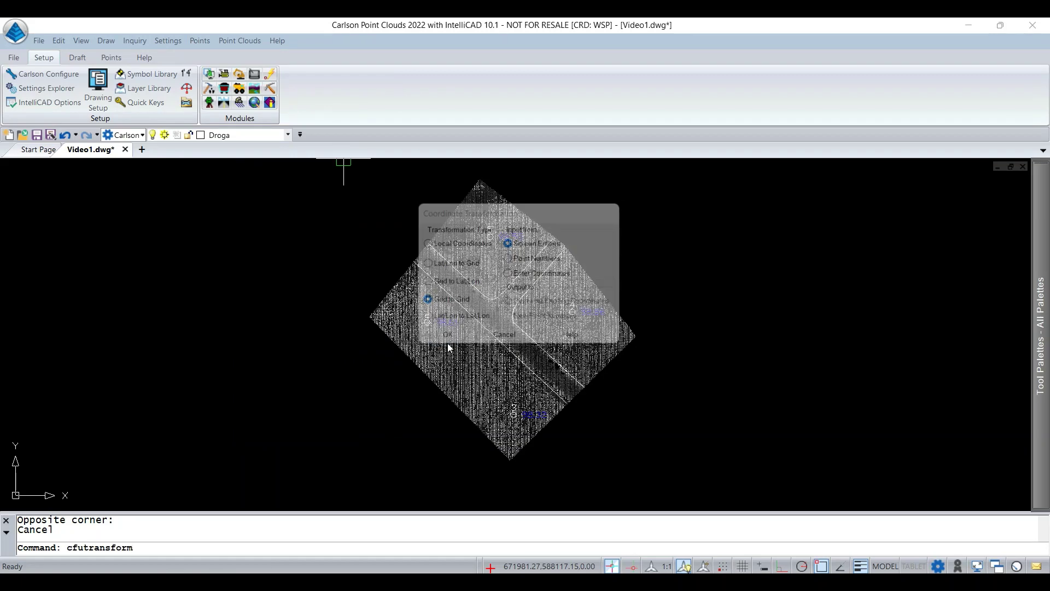
{"action": "left_click", "coordinate": [424, 379]}
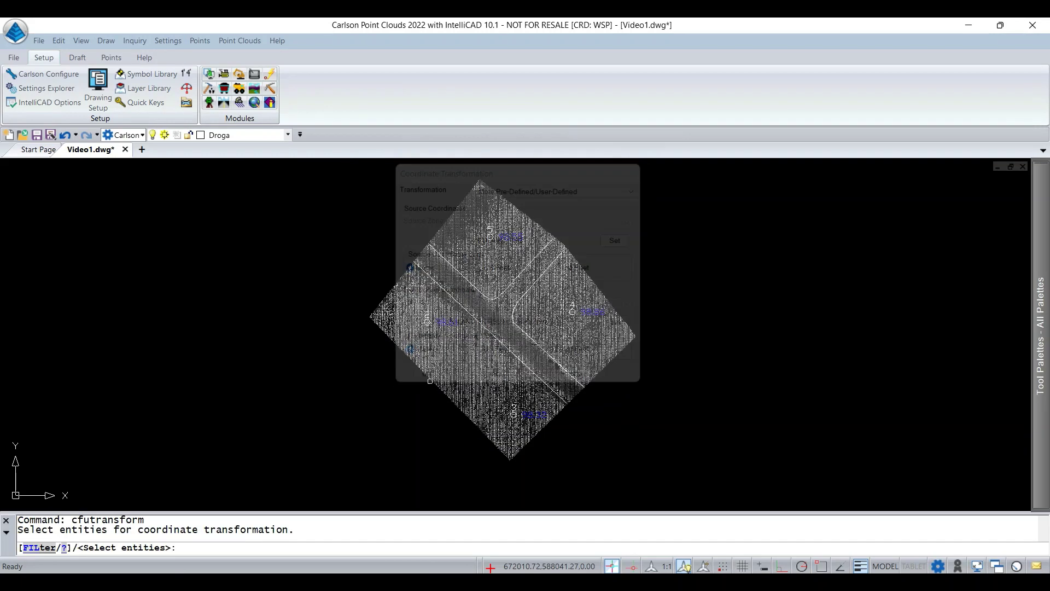
{"action": "left_click", "coordinate": [684, 490]}
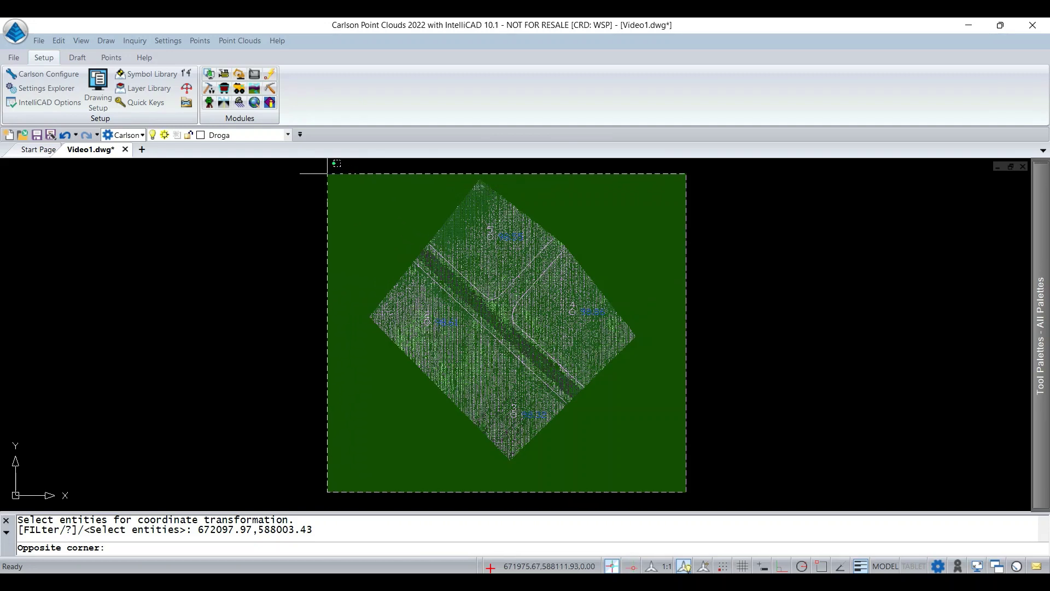
{"action": "left_click", "coordinate": [326, 171]}
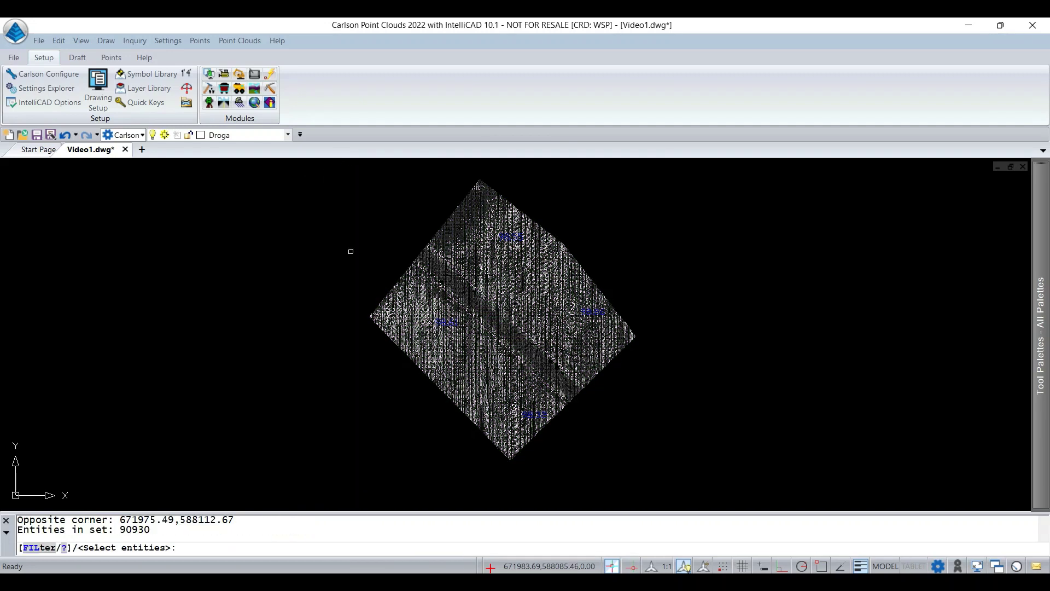
{"action": "key", "text": "Return"}
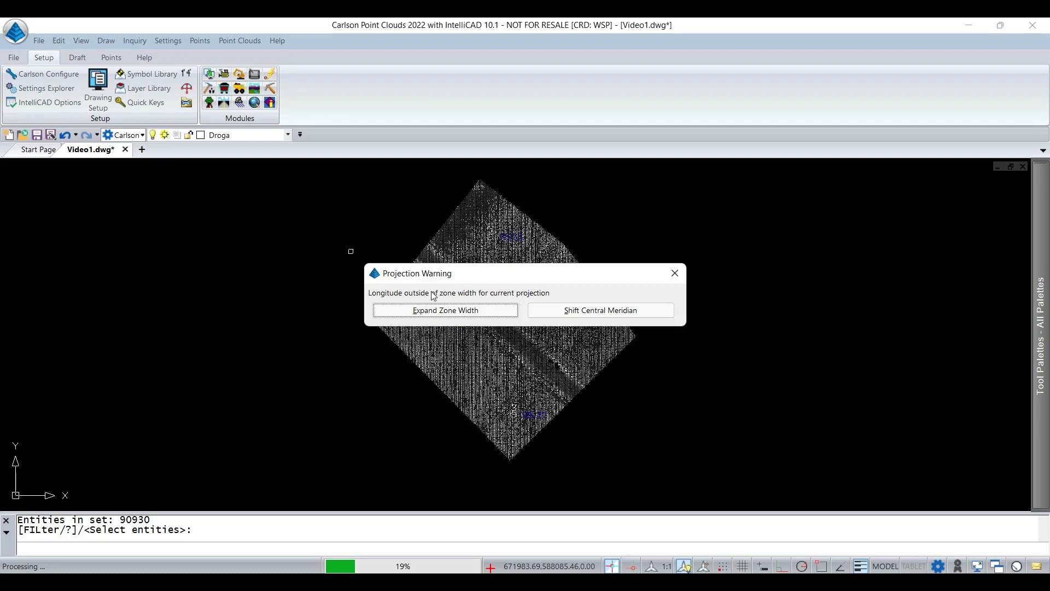
{"action": "left_click", "coordinate": [502, 309]}
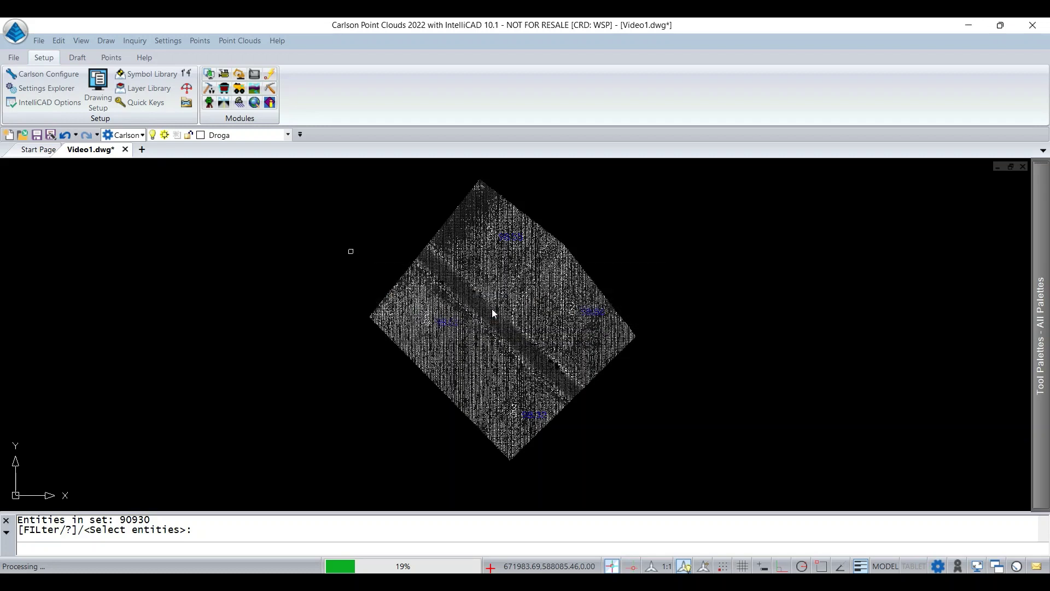
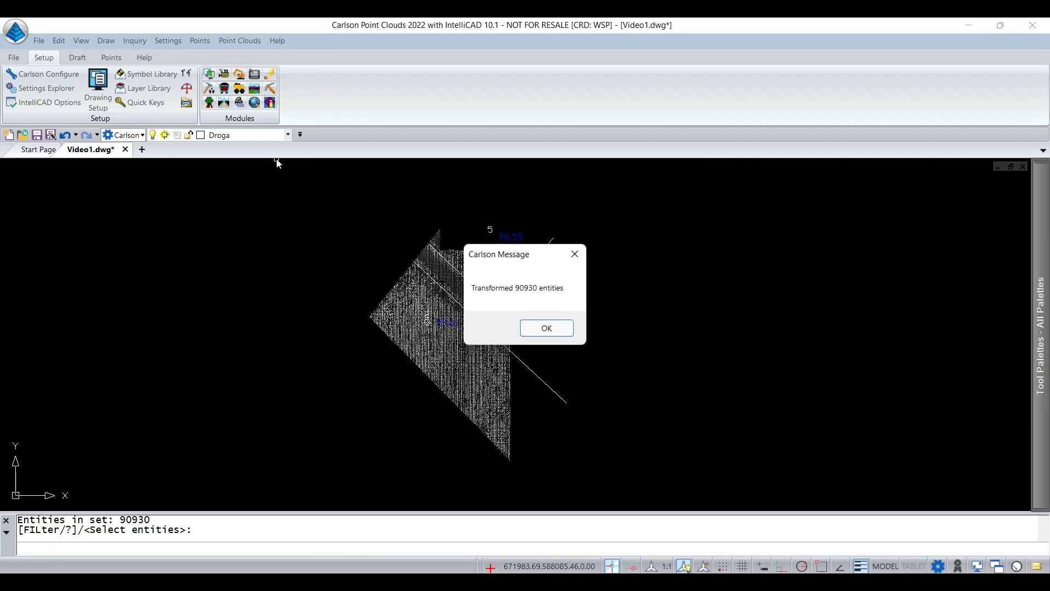
Step: Dismiss the transformation result message and zoom extents to show the whole road cloud
{"action": "left_click", "coordinate": [566, 336]}
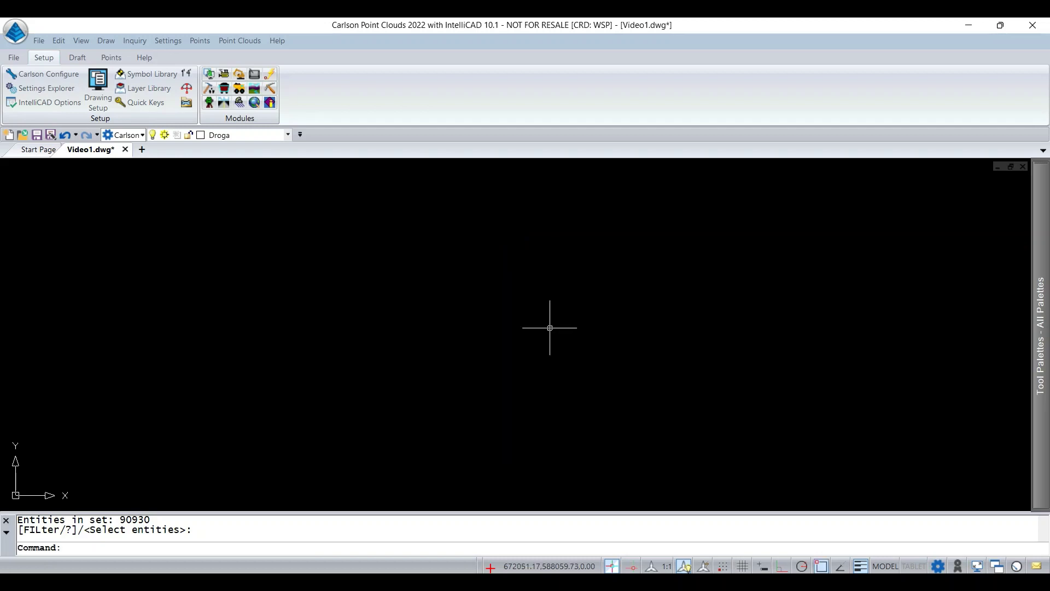
{"action": "left_click", "coordinate": [228, 549]}
{"action": "type", "text": "z"}
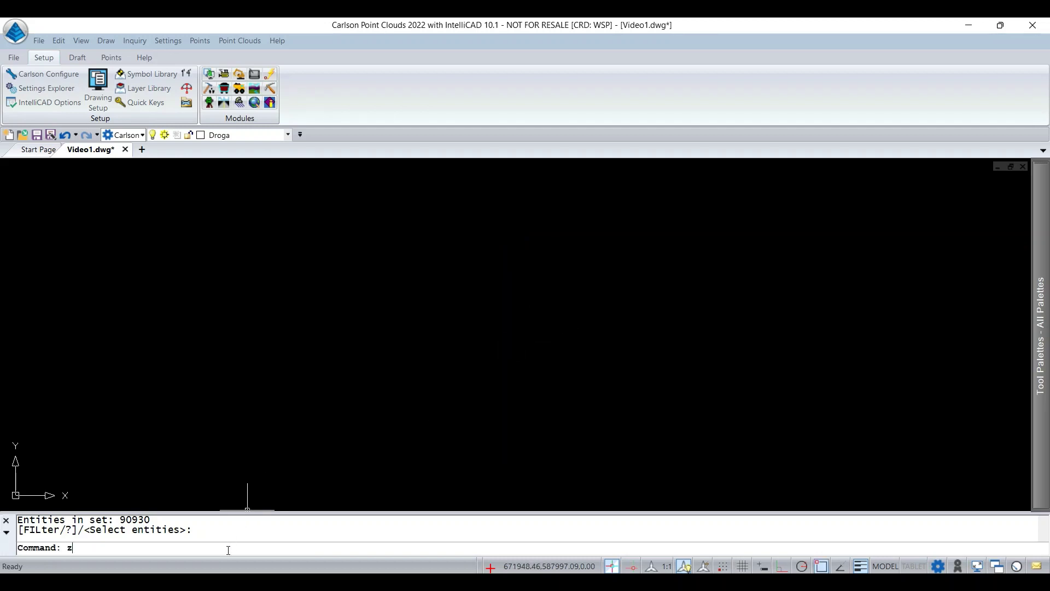
{"action": "key", "text": "Return"}
{"action": "type", "text": "e"}
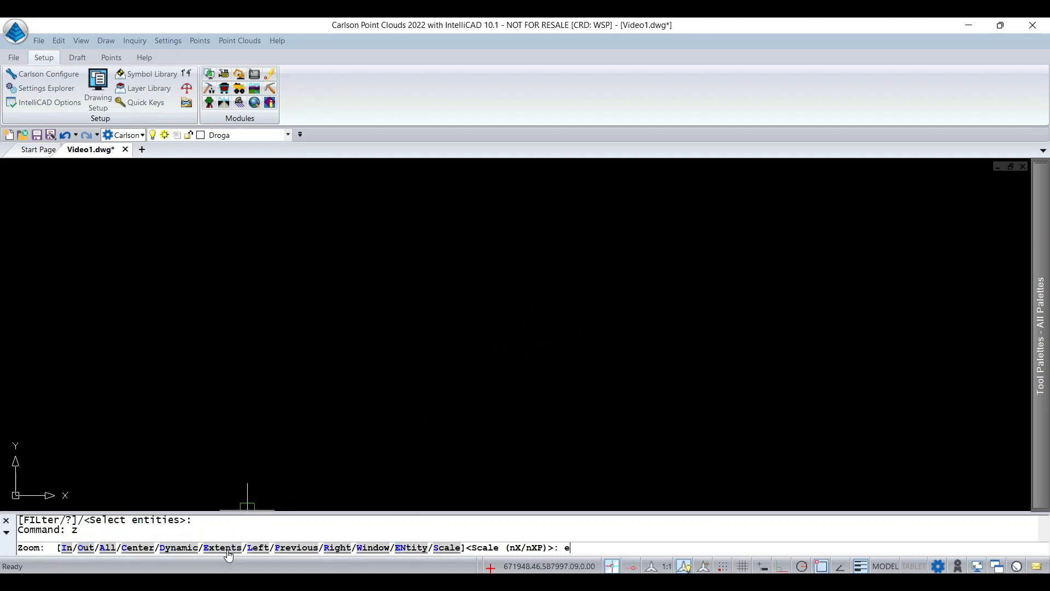
{"action": "key", "text": "Return"}
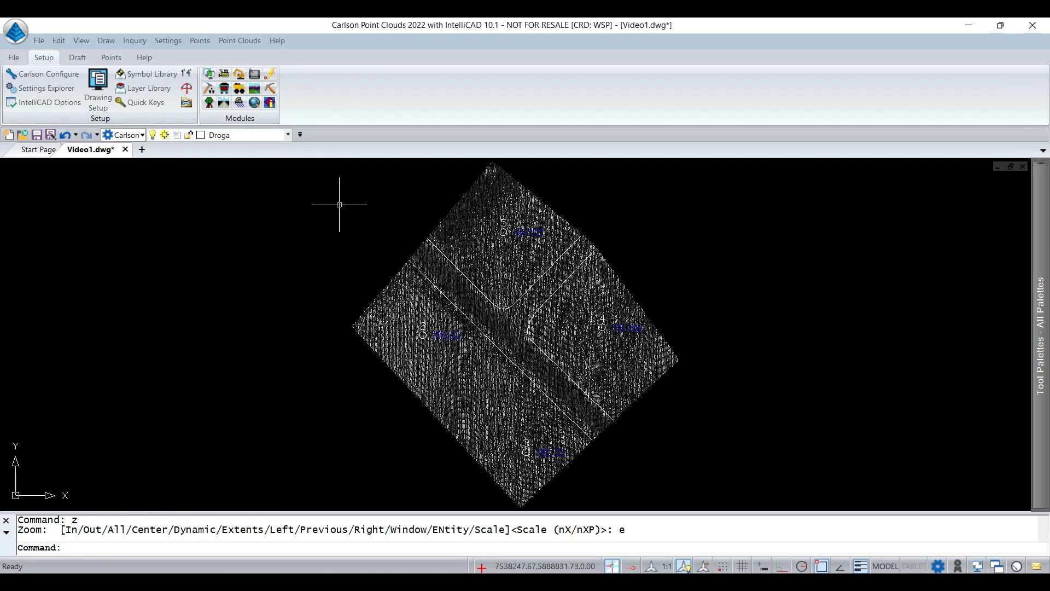
Step: Review the grid-to-grid Coordinate Transformation settings, then close them
{"action": "left_click", "coordinate": [180, 43]}
{"action": "mouse_move", "coordinate": [242, 261]}
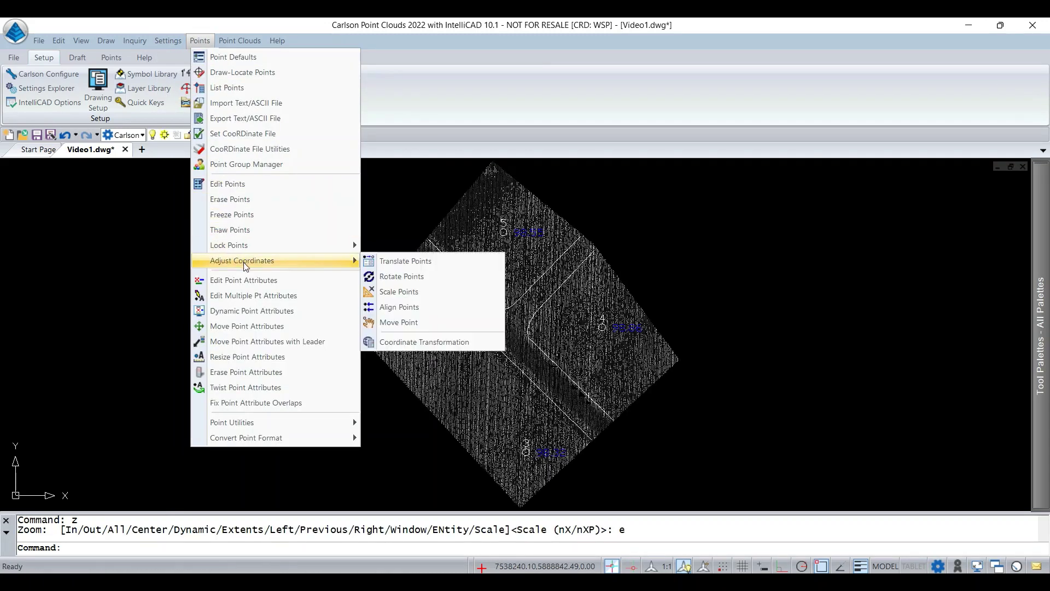
{"action": "left_click", "coordinate": [417, 343]}
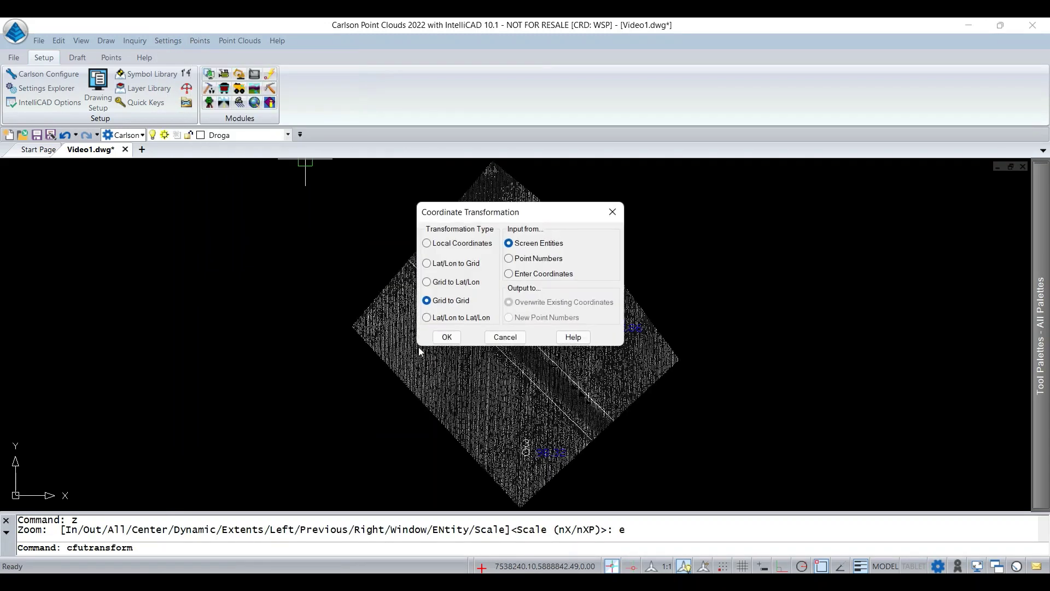
{"action": "left_click", "coordinate": [444, 338]}
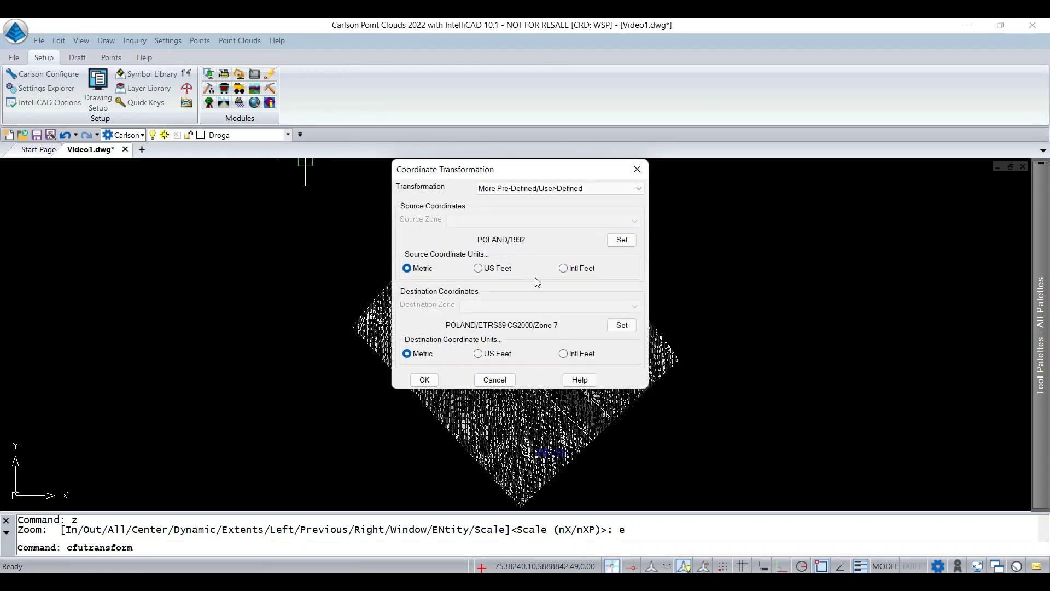
{"action": "left_click", "coordinate": [638, 169]}
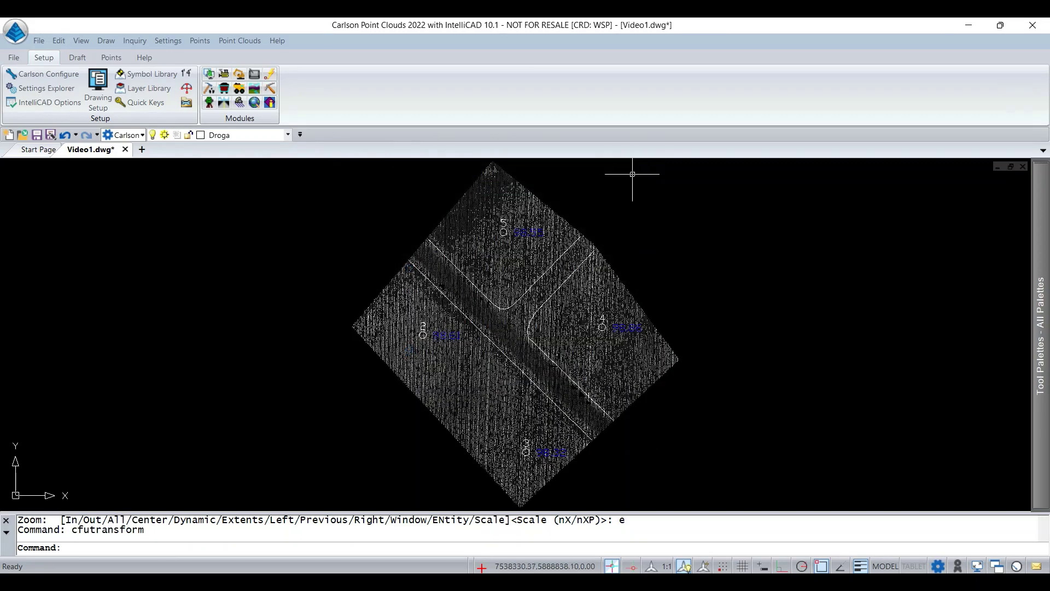
Step: Set the Drawing Setup projection to POLAND/ETRS89 CS2000/Zone 7
{"action": "left_click", "coordinate": [161, 42]}
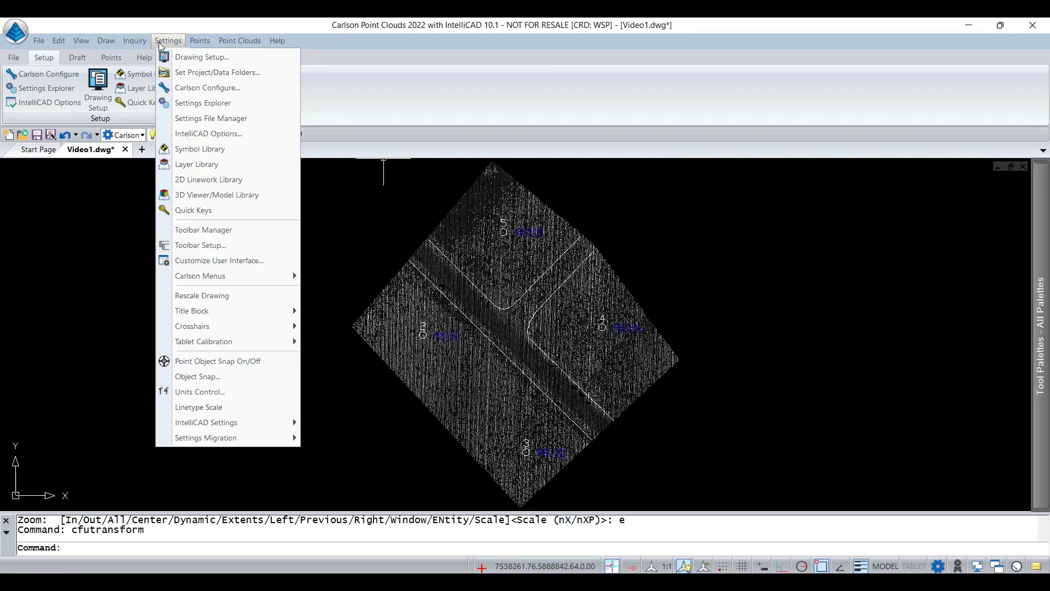
{"action": "left_click", "coordinate": [181, 57]}
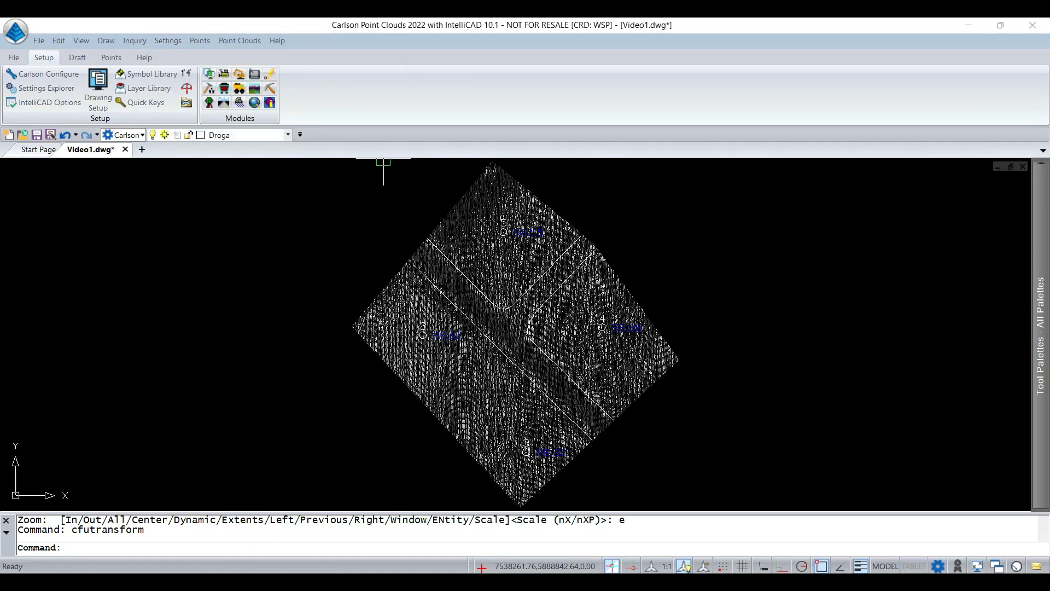
{"action": "type", "text": "setup"}
{"action": "left_click", "coordinate": [511, 300]}
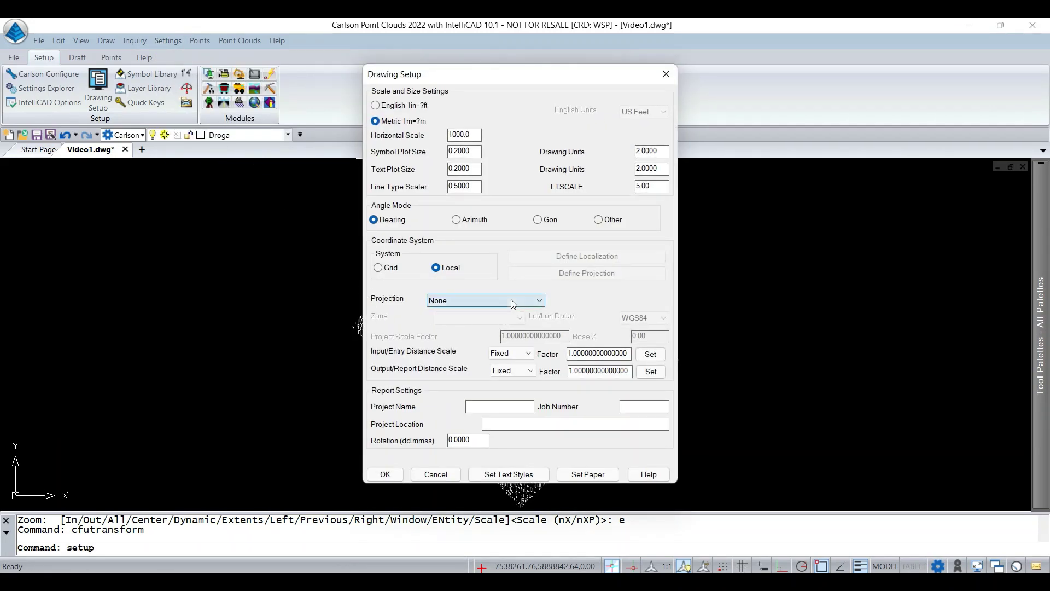
{"action": "left_click", "coordinate": [509, 416]}
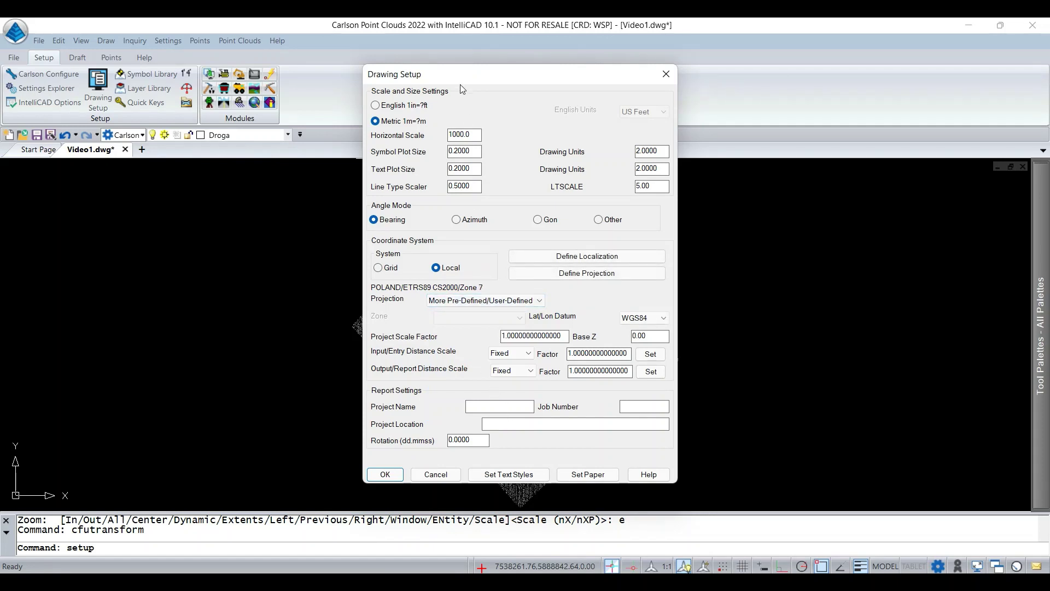
{"action": "left_click_drag", "start_coordinate": [458, 81], "coordinate": [404, 64]}
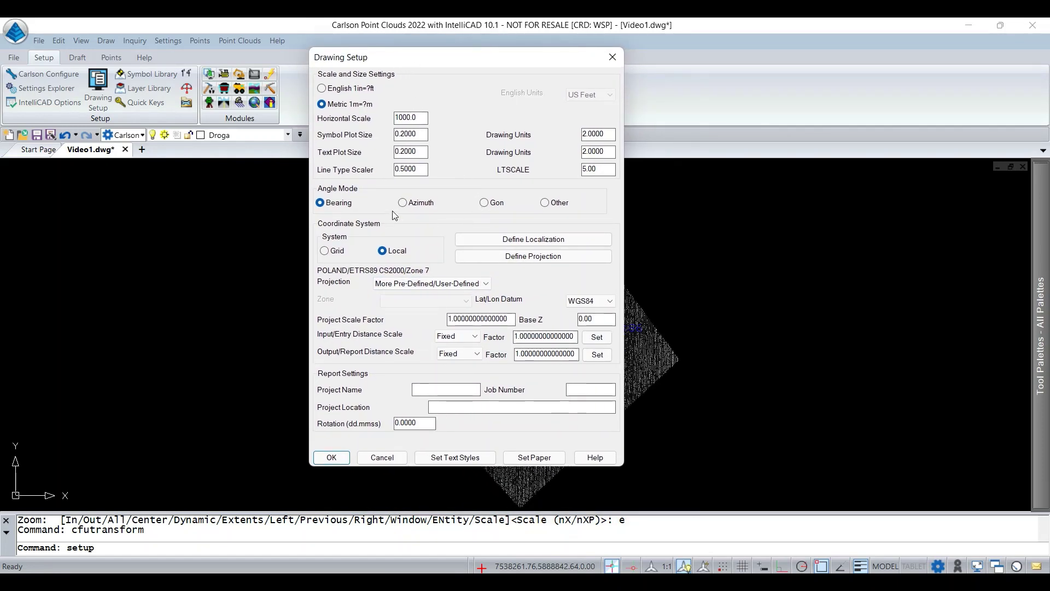
{"action": "left_click", "coordinate": [348, 459]}
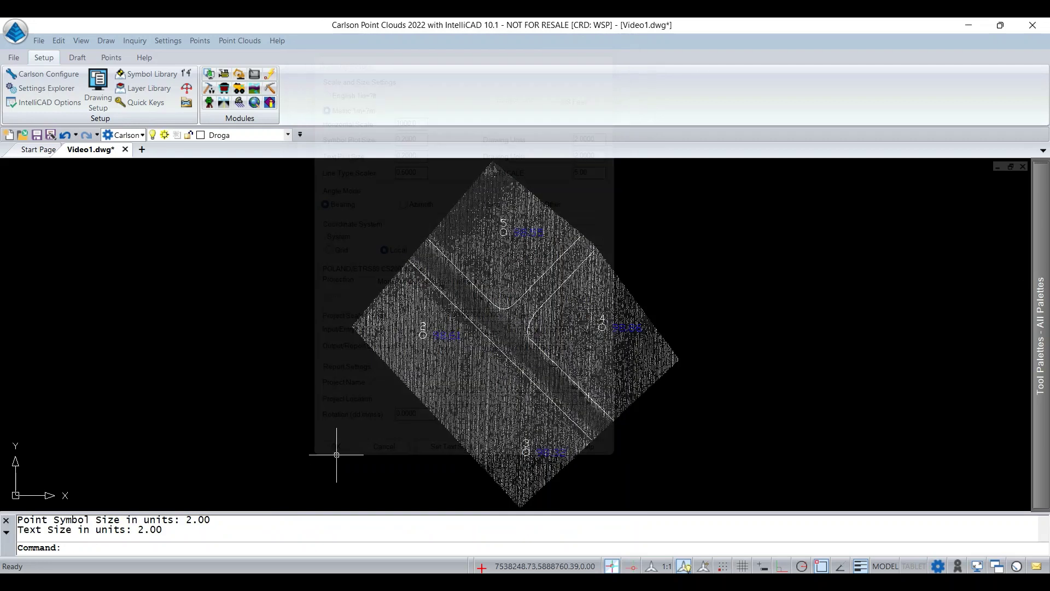
Step: Turn off the PNTS point-cloud layer
{"action": "left_click", "coordinate": [288, 135]}
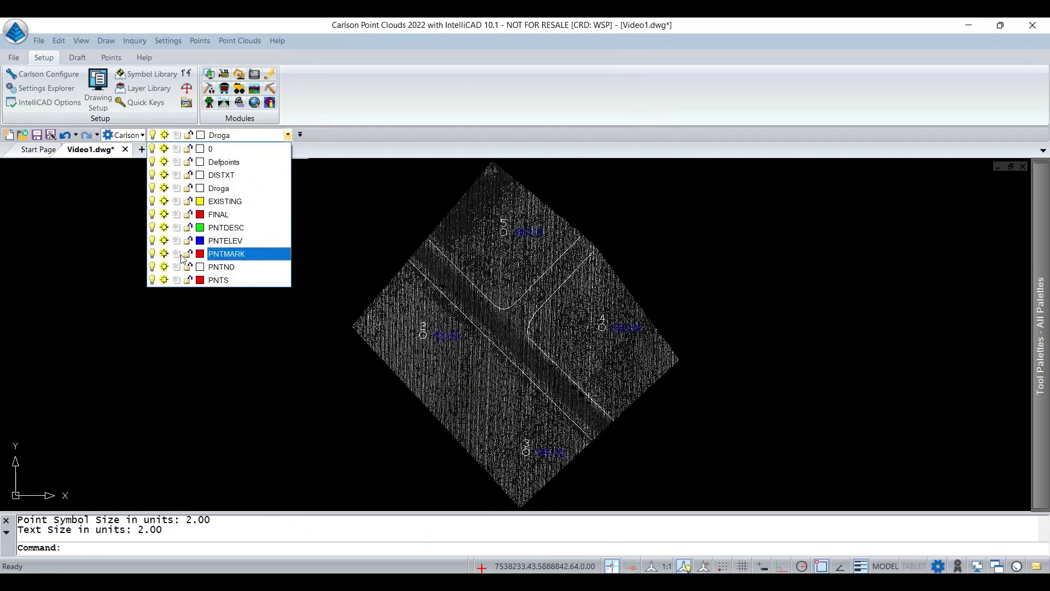
{"action": "left_click", "coordinate": [167, 281]}
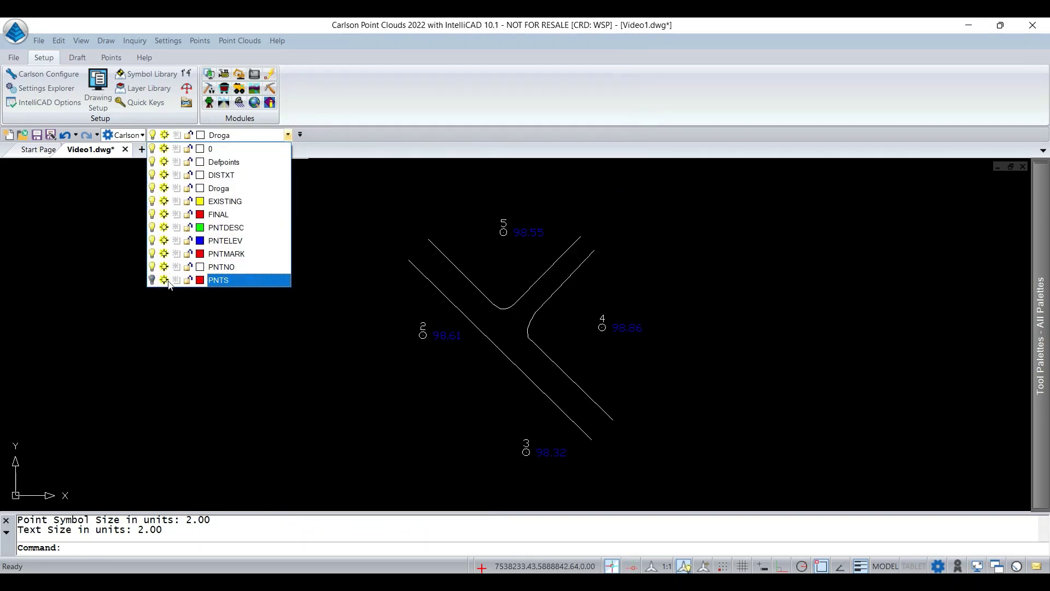
{"action": "left_click", "coordinate": [553, 306]}
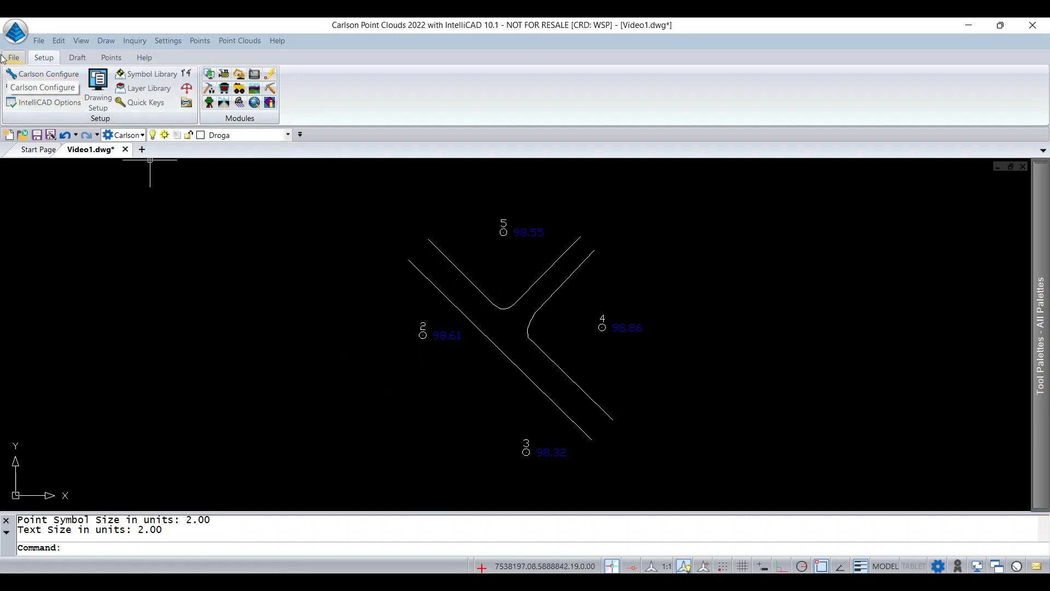
Step: Export the window-selected road lines and survey points to Google Earth file Spr2000
{"action": "left_click", "coordinate": [37, 41]}
{"action": "mouse_move", "coordinate": [64, 250]}
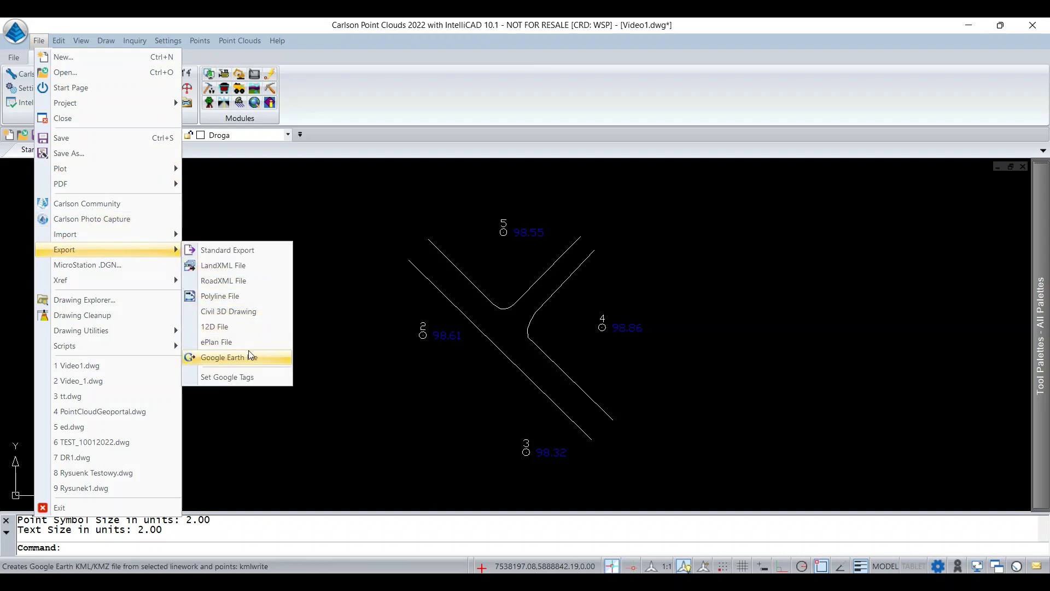
{"action": "left_click", "coordinate": [248, 357]}
{"action": "left_click", "coordinate": [409, 445]}
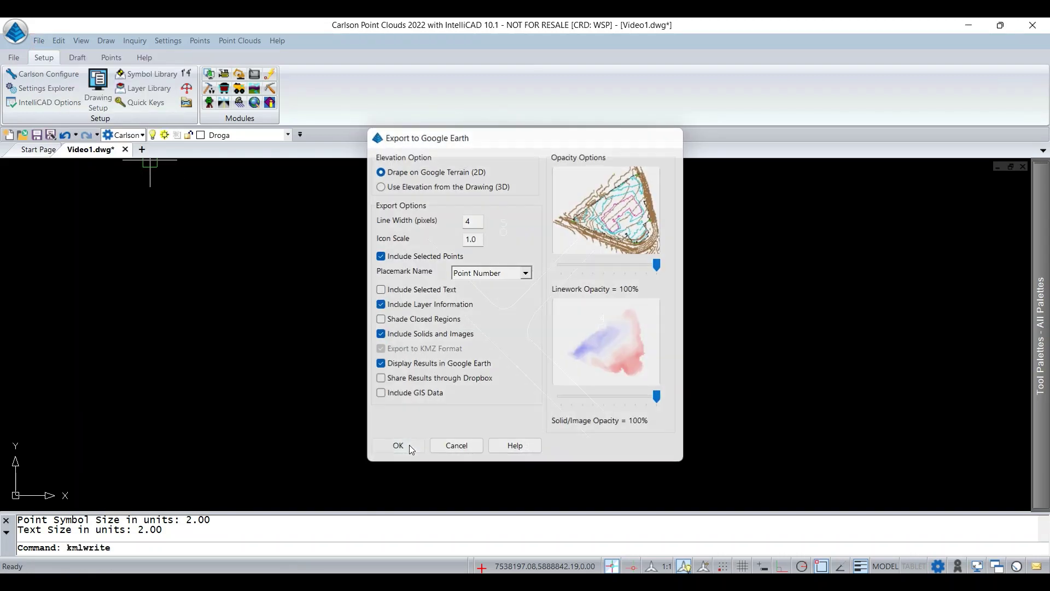
{"action": "type", "text": "Spr2000"}
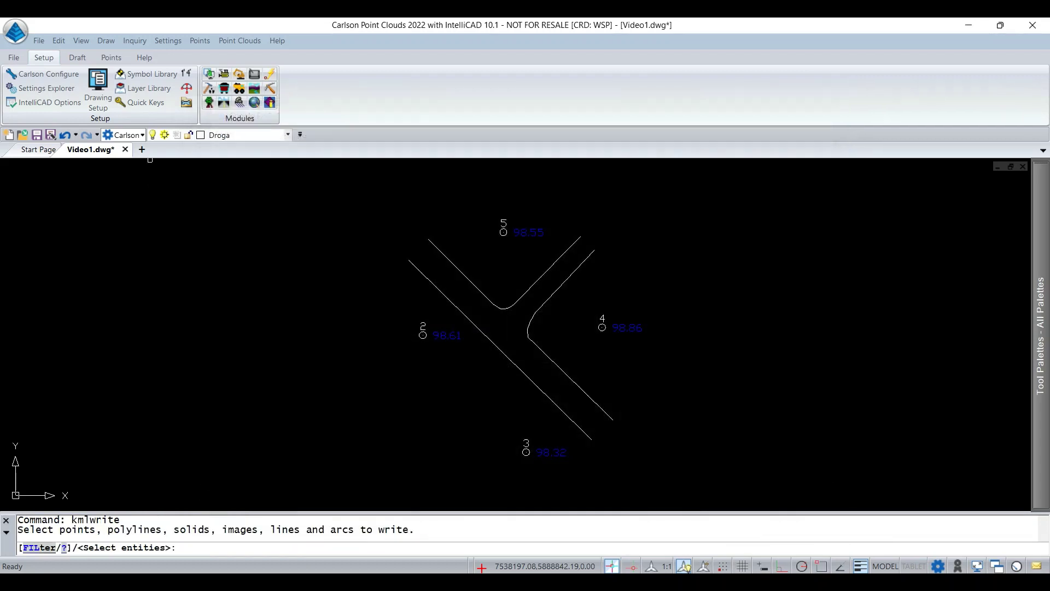
{"action": "left_click", "coordinate": [228, 475]}
{"action": "left_click", "coordinate": [716, 480]}
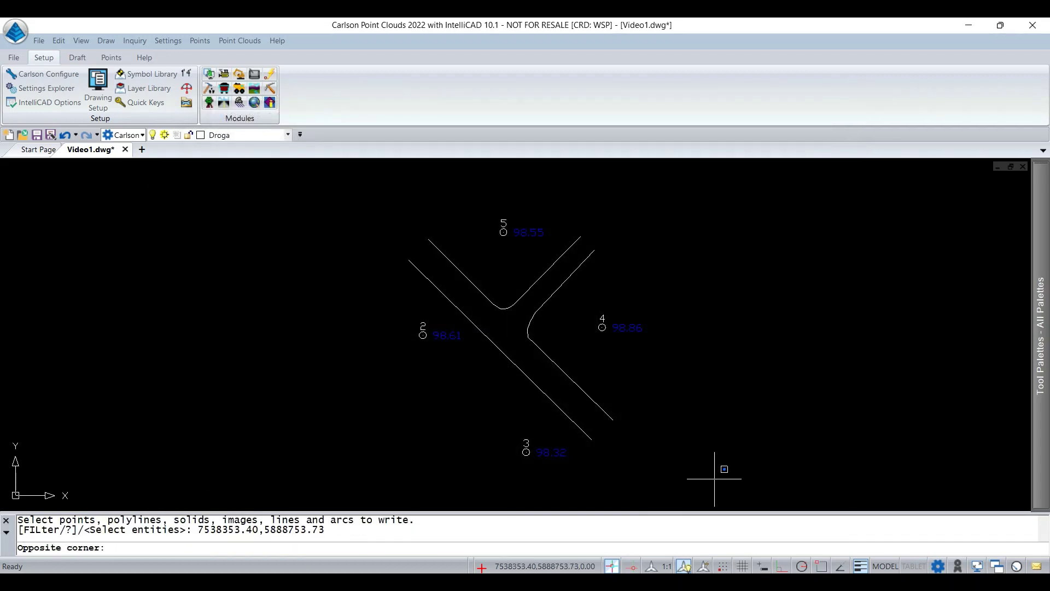
{"action": "left_click", "coordinate": [343, 200]}
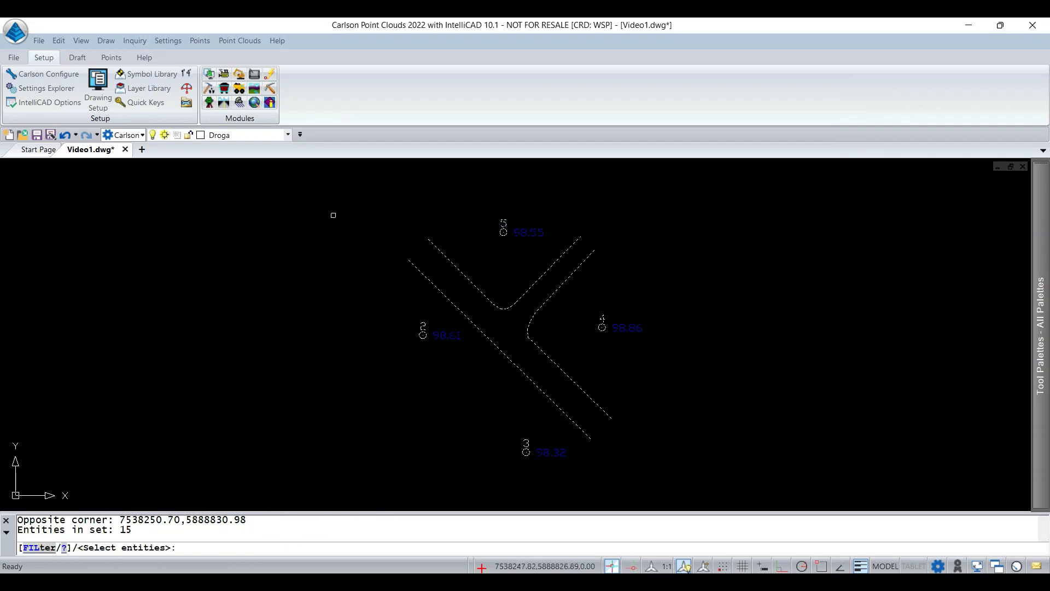
{"action": "key", "text": "Return"}
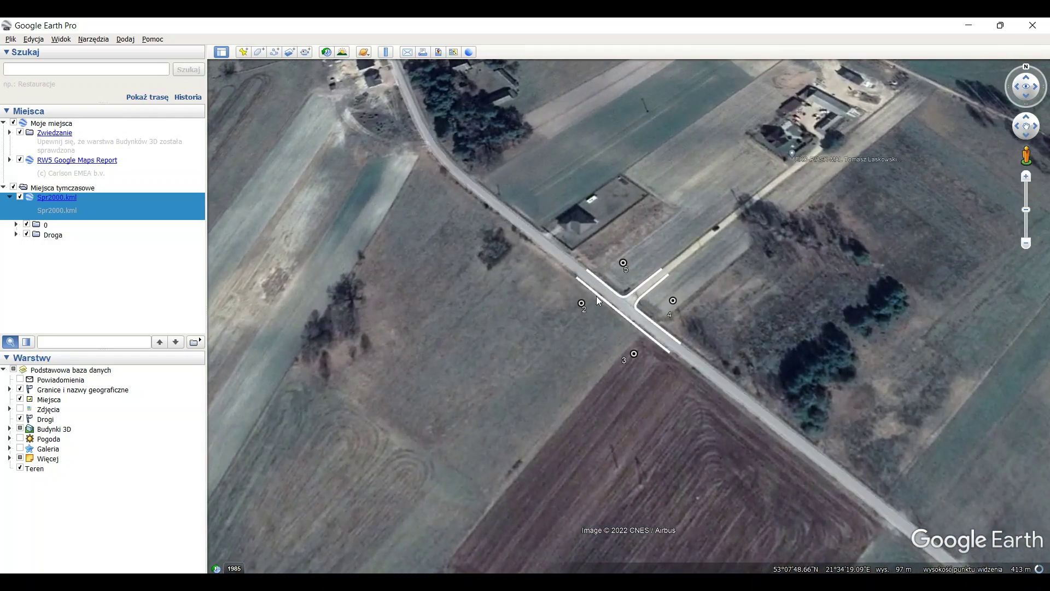
Step: Zoom in and out over the Spr2000 overlay on the intersection imagery, then close Google Earth Pro
{"action": "scroll", "coordinate": [680, 312], "scroll_direction": "down", "scroll_amount": 2}
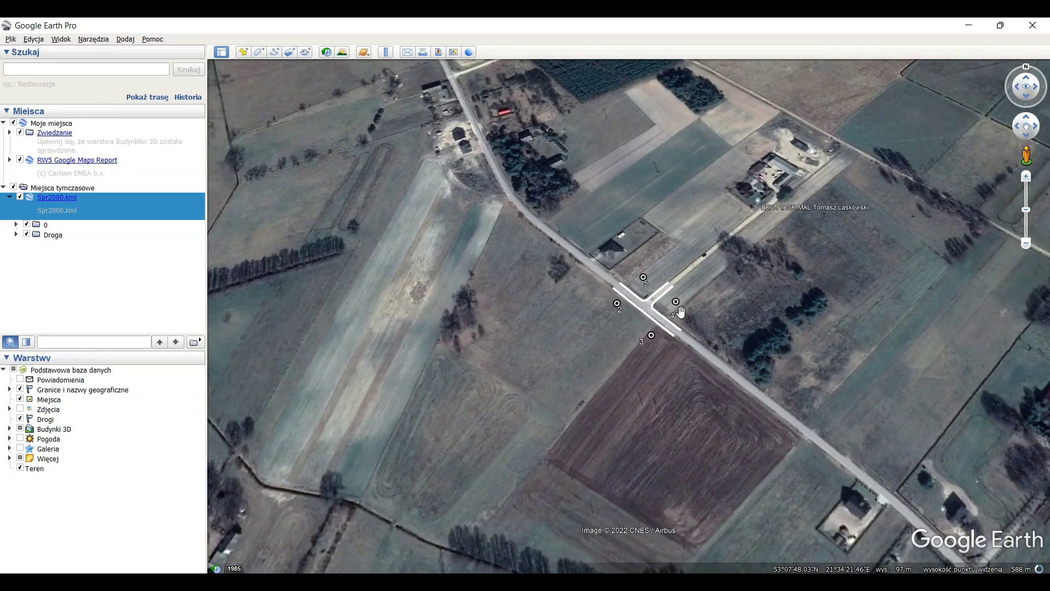
{"action": "scroll", "coordinate": [678, 314], "scroll_direction": "up", "scroll_amount": 2}
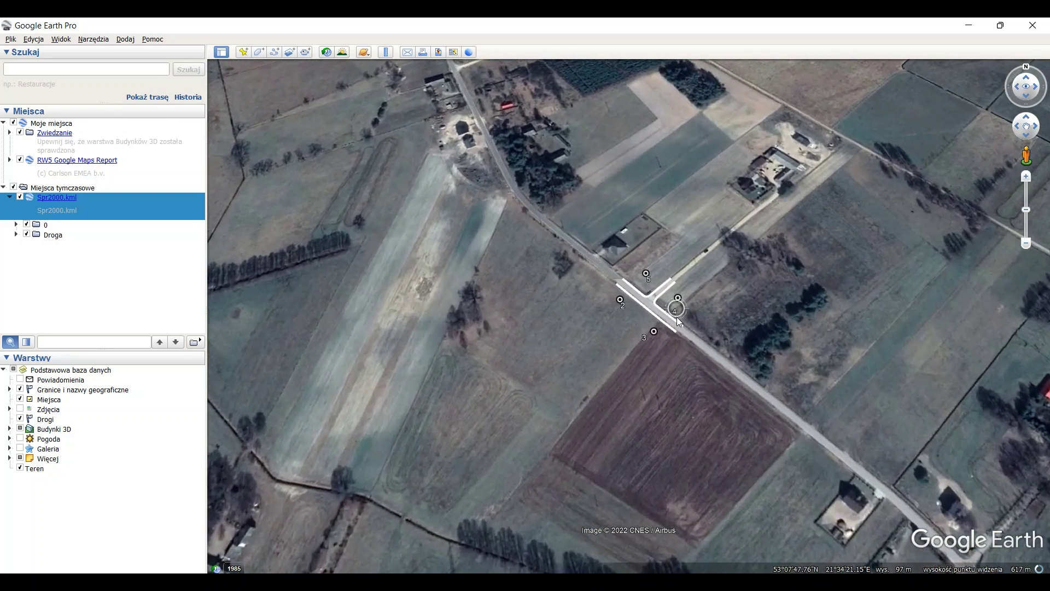
{"action": "scroll", "coordinate": [677, 317], "scroll_direction": "up", "scroll_amount": 2}
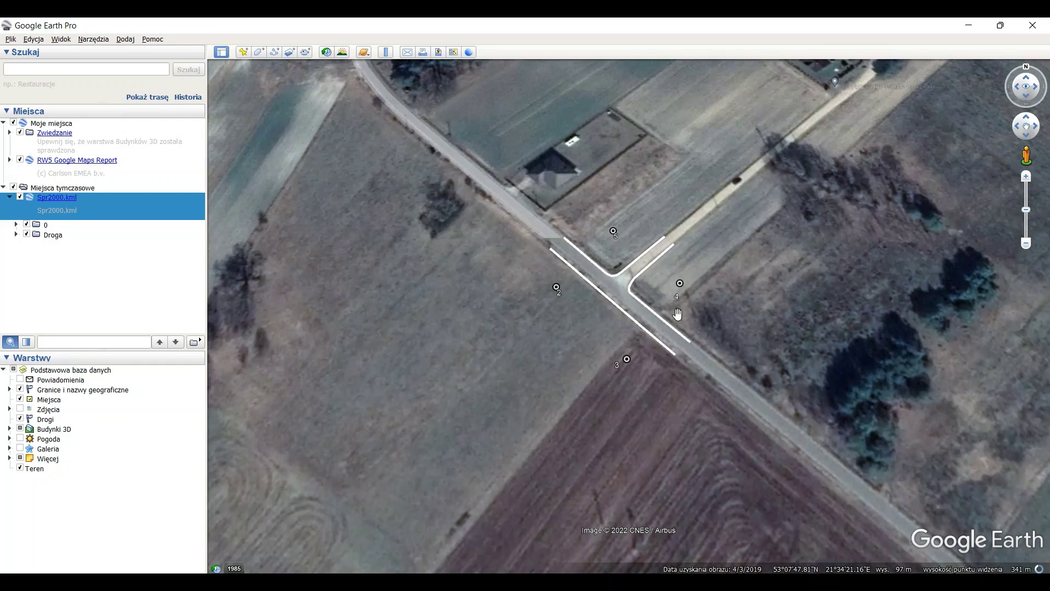
{"action": "left_click", "coordinate": [1024, 29]}
Step: Discard Google Earth changes and list all points, confirming Wsp.crd holds zero points
{"action": "left_click", "coordinate": [586, 315]}
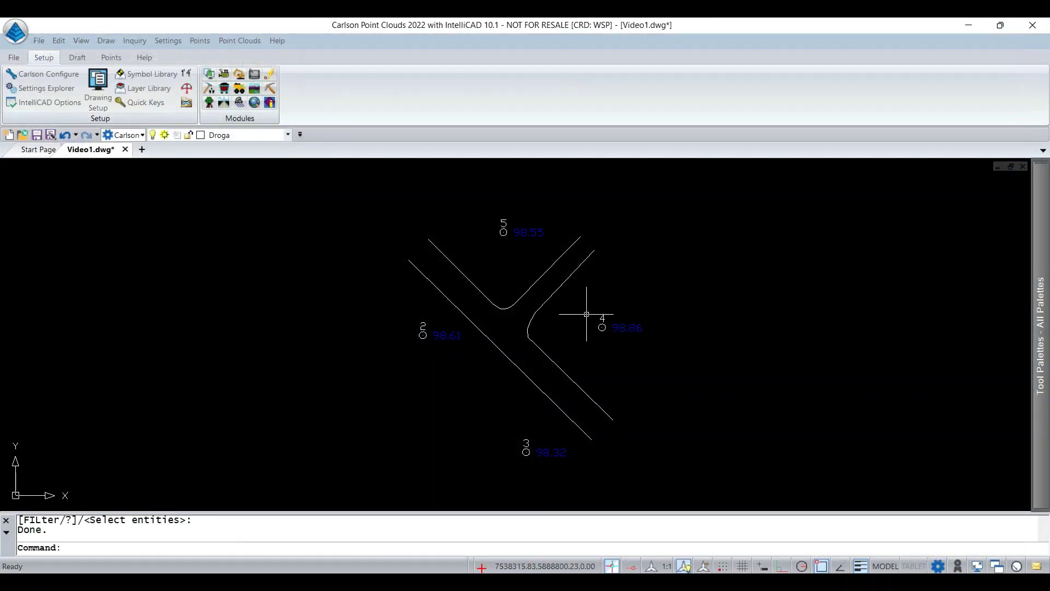
{"action": "left_click", "coordinate": [198, 39]}
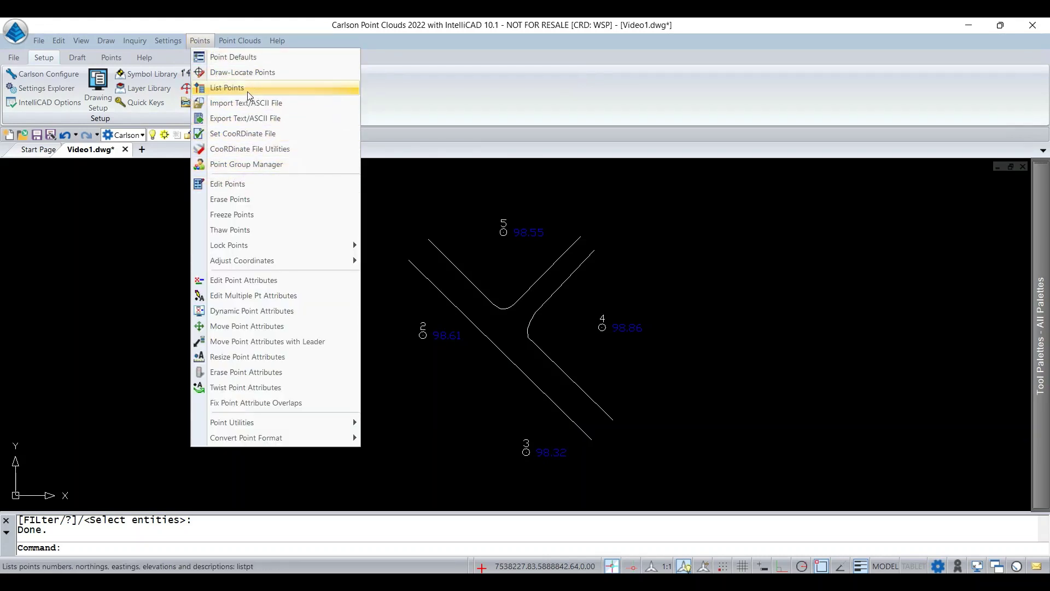
{"action": "left_click", "coordinate": [260, 160]}
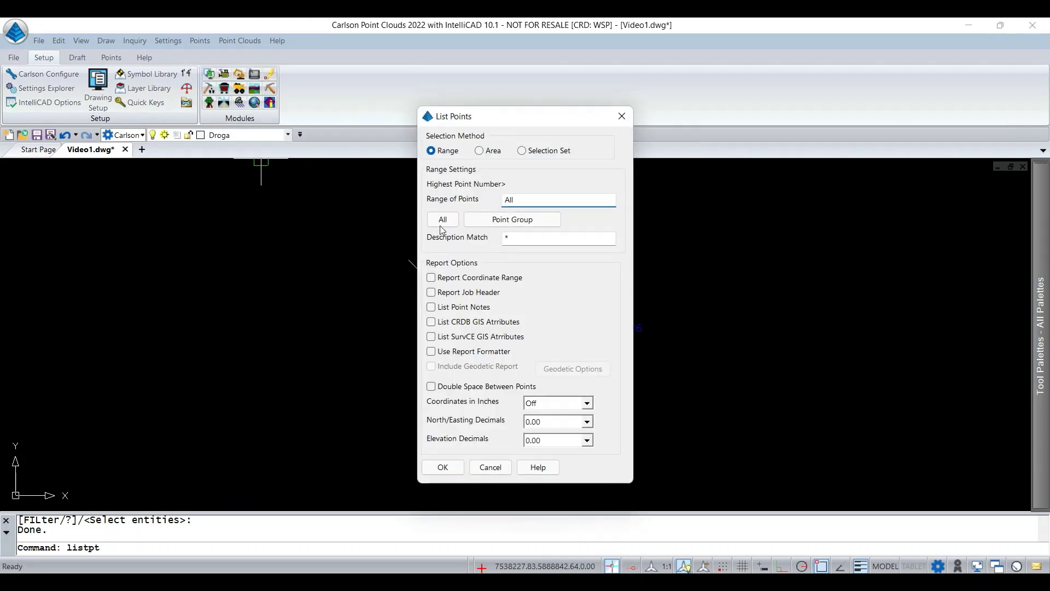
{"action": "left_click", "coordinate": [443, 467]}
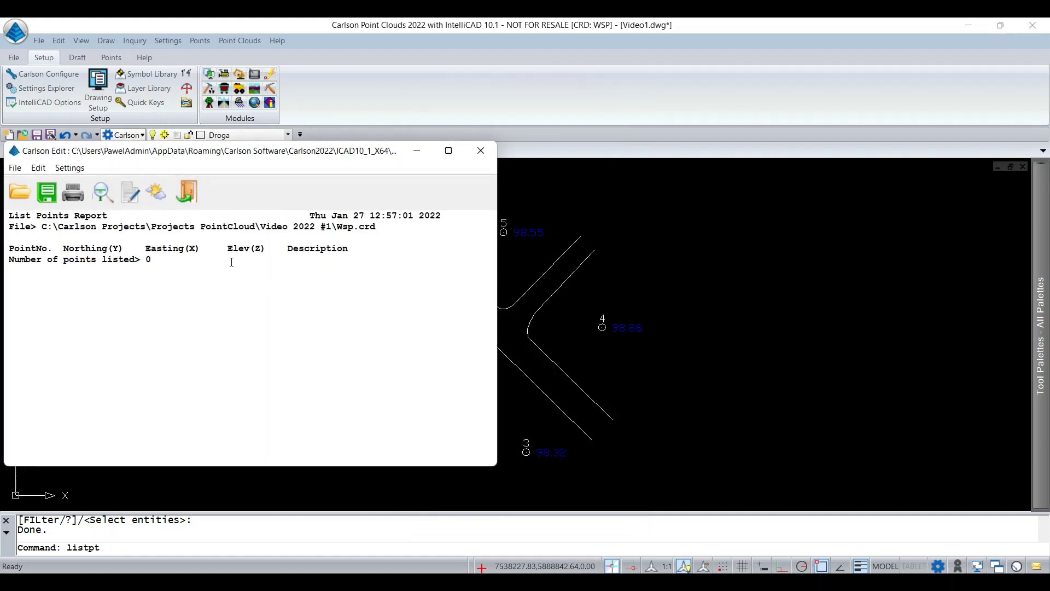
{"action": "left_click", "coordinate": [479, 156]}
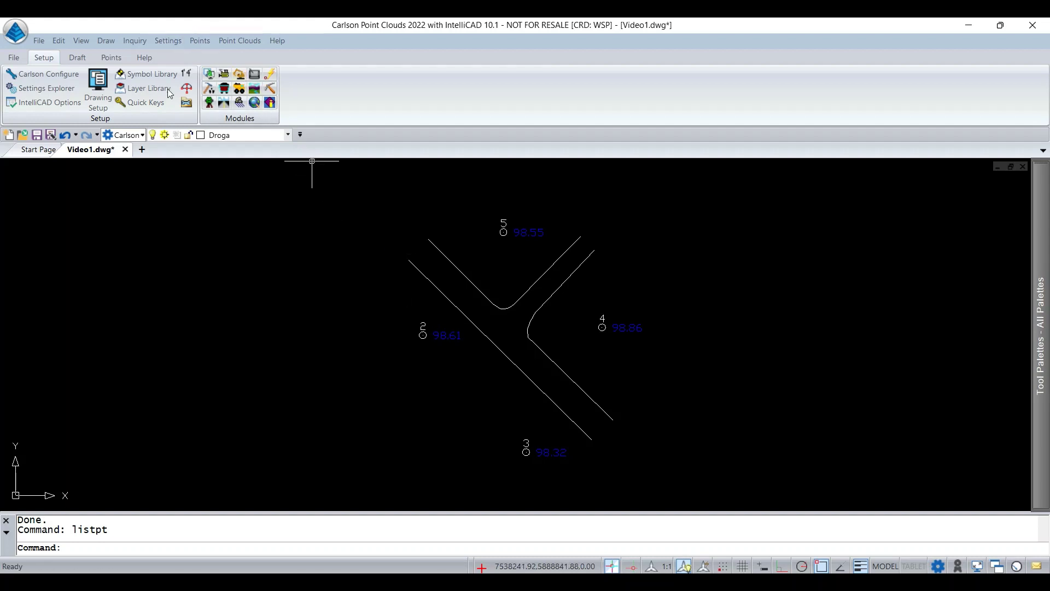
Step: Show the PNTS point cloud and start Draw-Locate Points with screen picking
{"action": "left_click", "coordinate": [288, 135]}
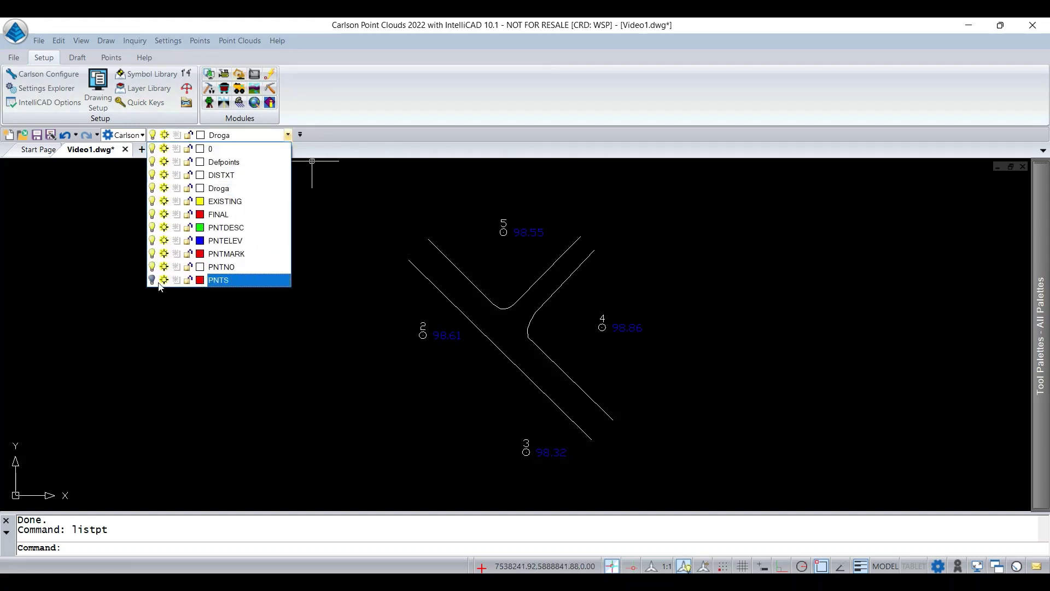
{"action": "left_click", "coordinate": [152, 280]}
{"action": "left_click", "coordinate": [198, 42]}
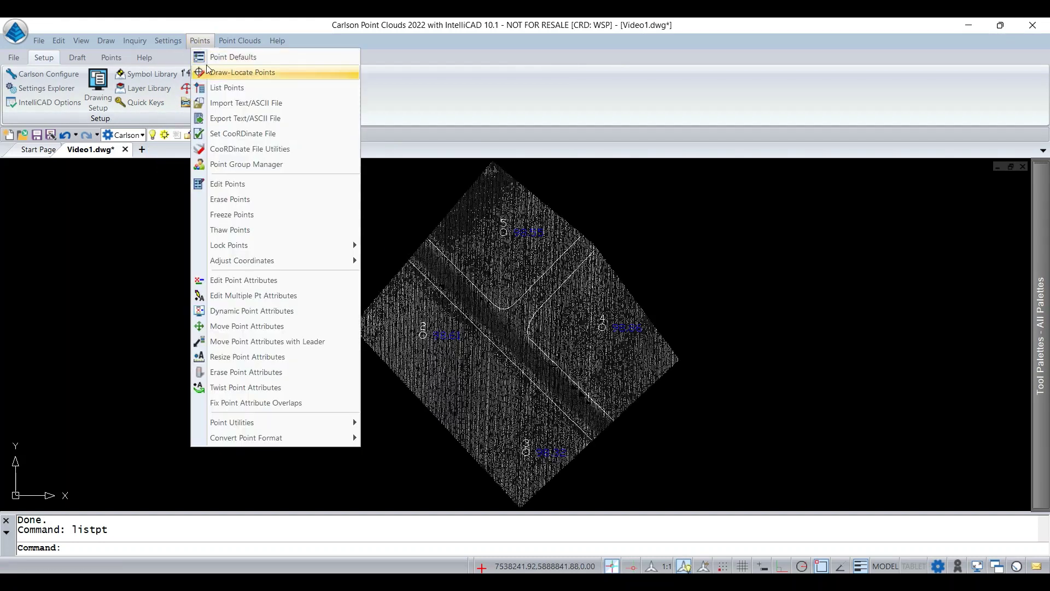
{"action": "left_click", "coordinate": [231, 71]}
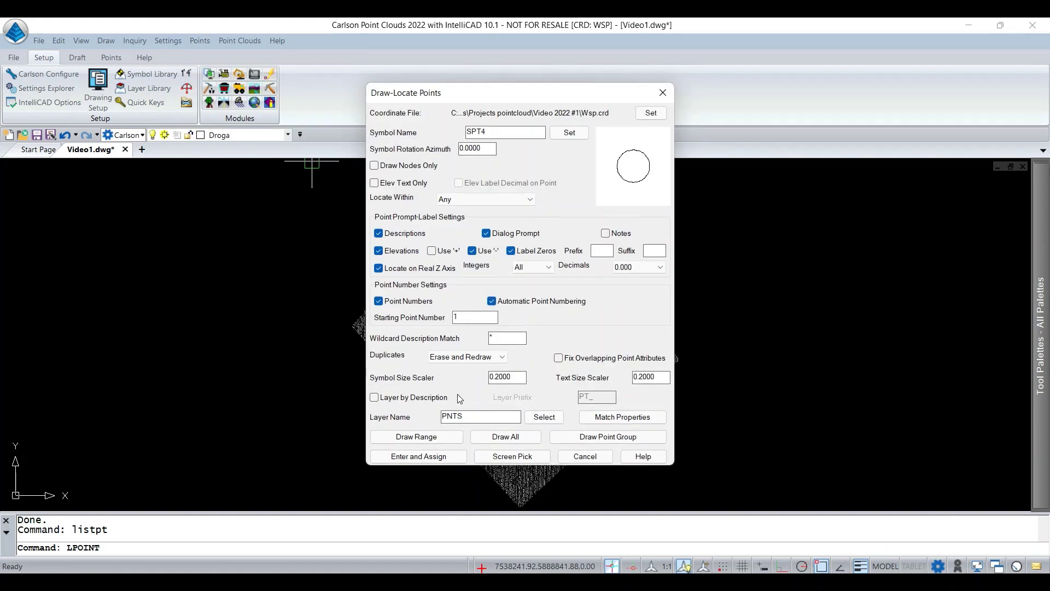
{"action": "left_click", "coordinate": [506, 449]}
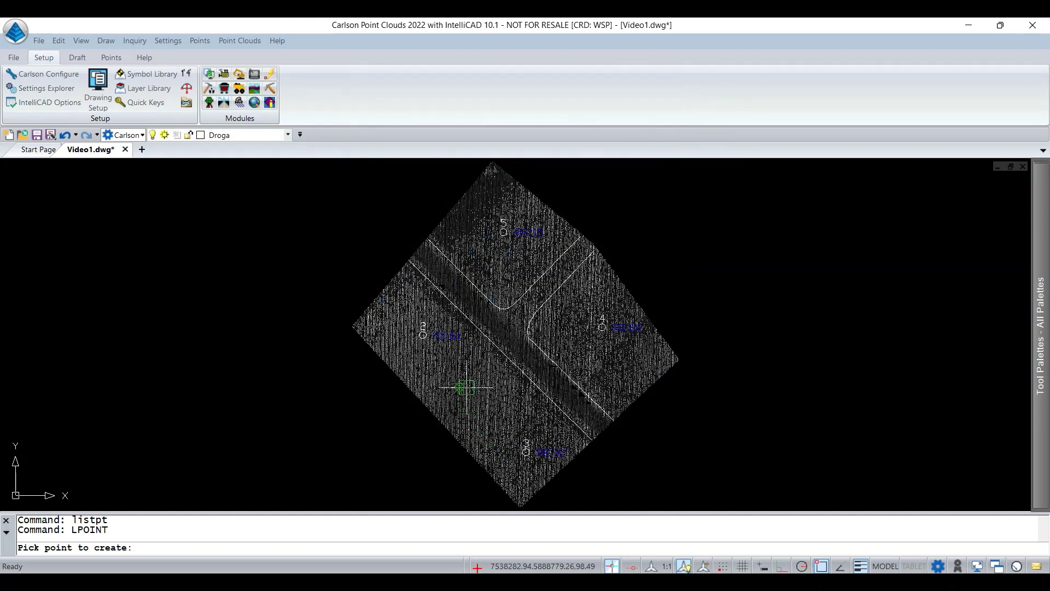
Step: Place points 1 and 2 on the cloud with cloud elevations and no descriptions
{"action": "left_click", "coordinate": [467, 388]}
{"action": "key", "text": "Return"}
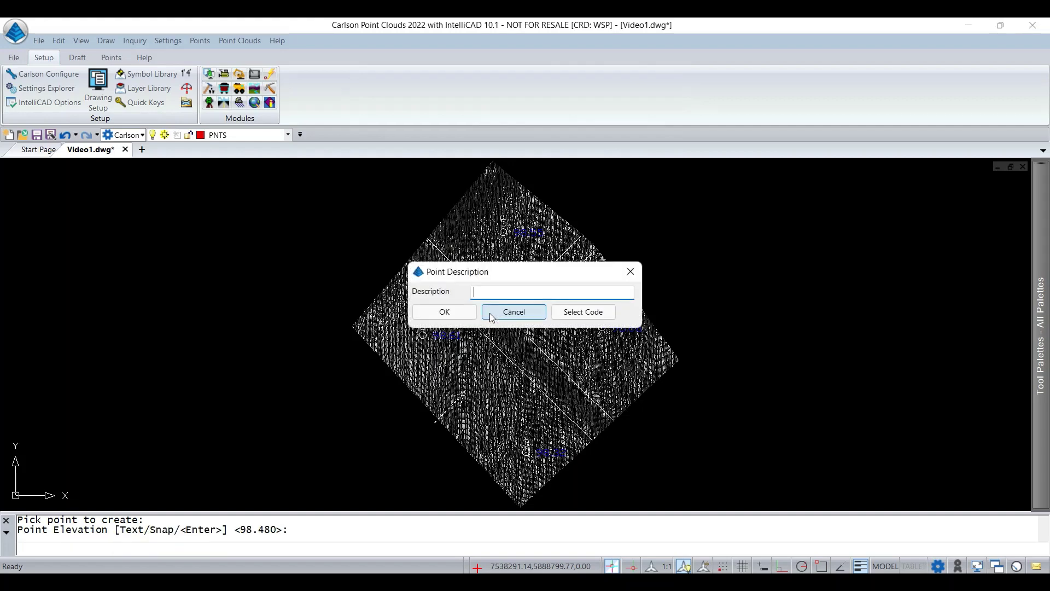
{"action": "left_click", "coordinate": [490, 313]}
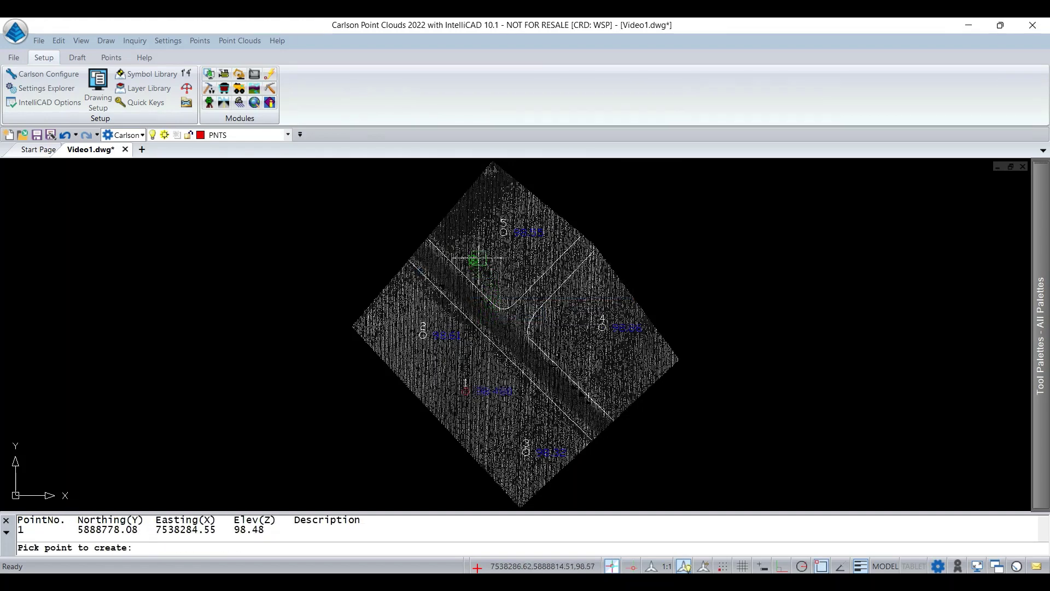
{"action": "left_click", "coordinate": [473, 239]}
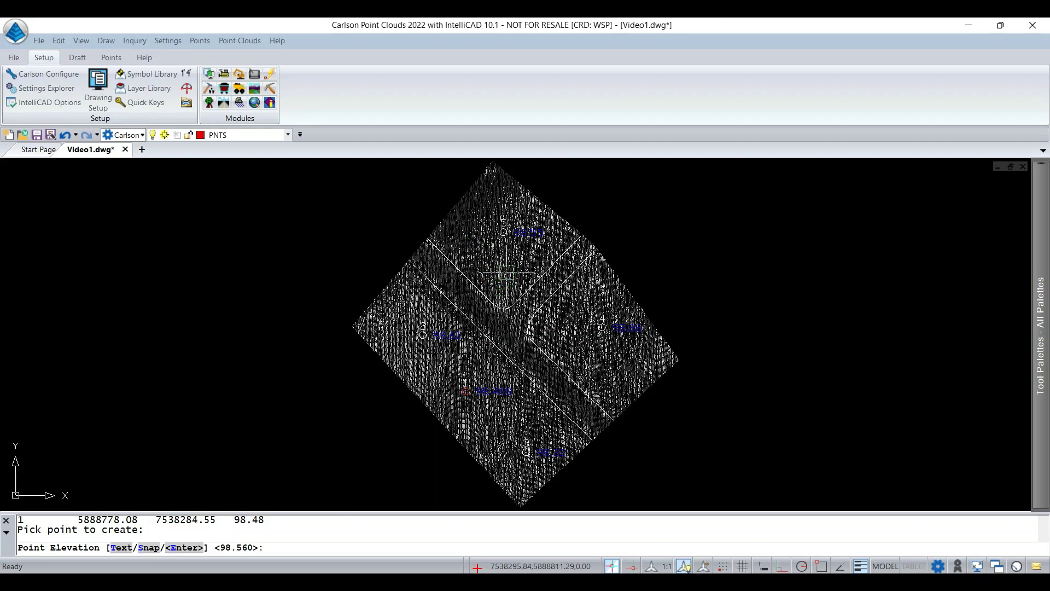
{"action": "key", "text": "Return"}
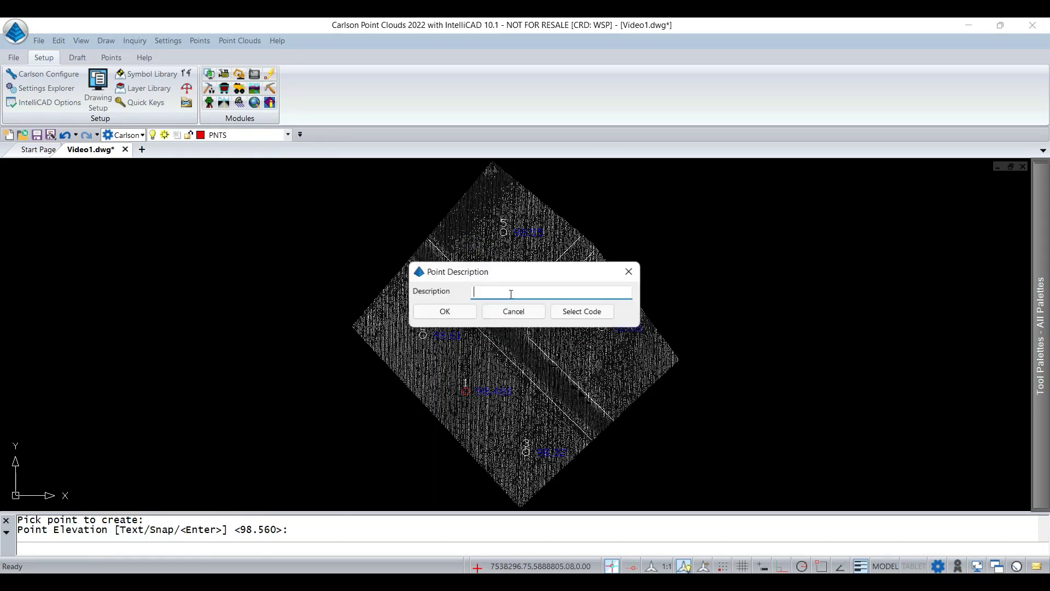
{"action": "key", "text": "Return"}
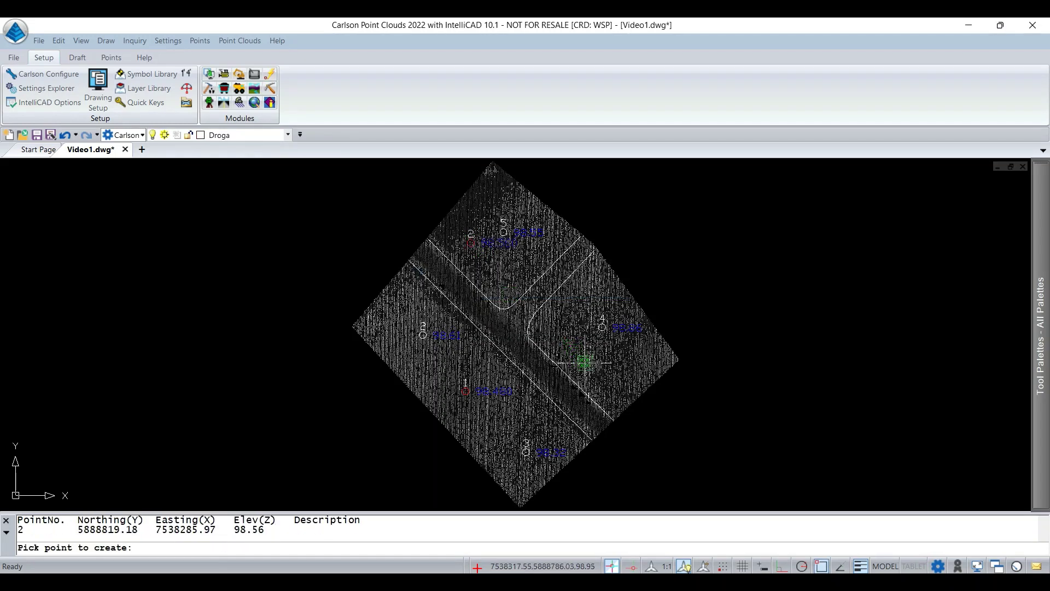
Step: Place points 3 and 4 on the cloud with cloud elevations and no descriptions
{"action": "left_click", "coordinate": [586, 359]}
{"action": "key", "text": "Return"}
{"action": "key", "text": "Return"}
{"action": "key", "text": "Return"}
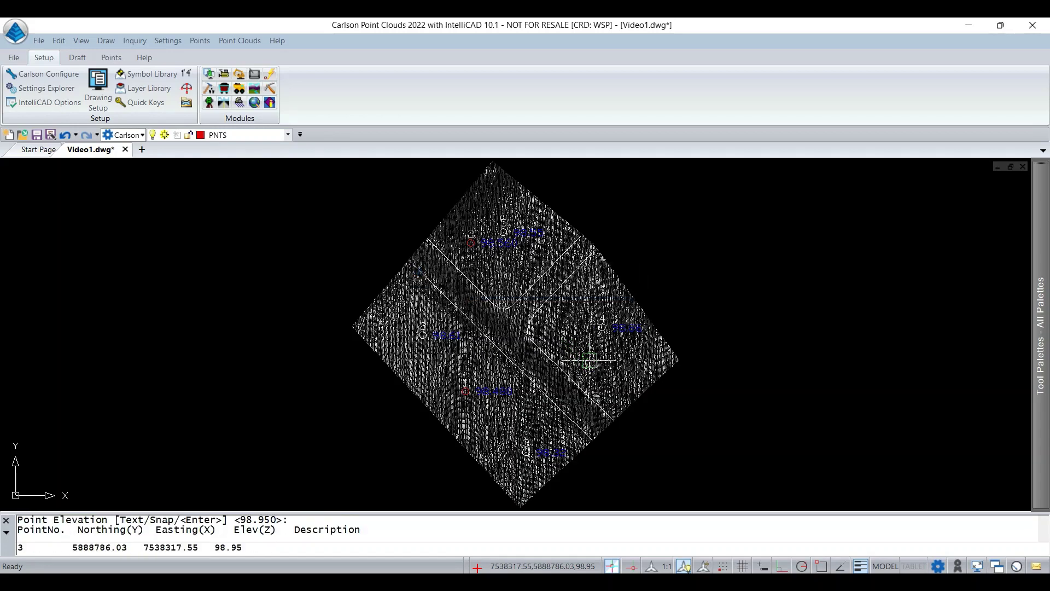
{"action": "left_click", "coordinate": [430, 380]}
{"action": "key", "text": "Return"}
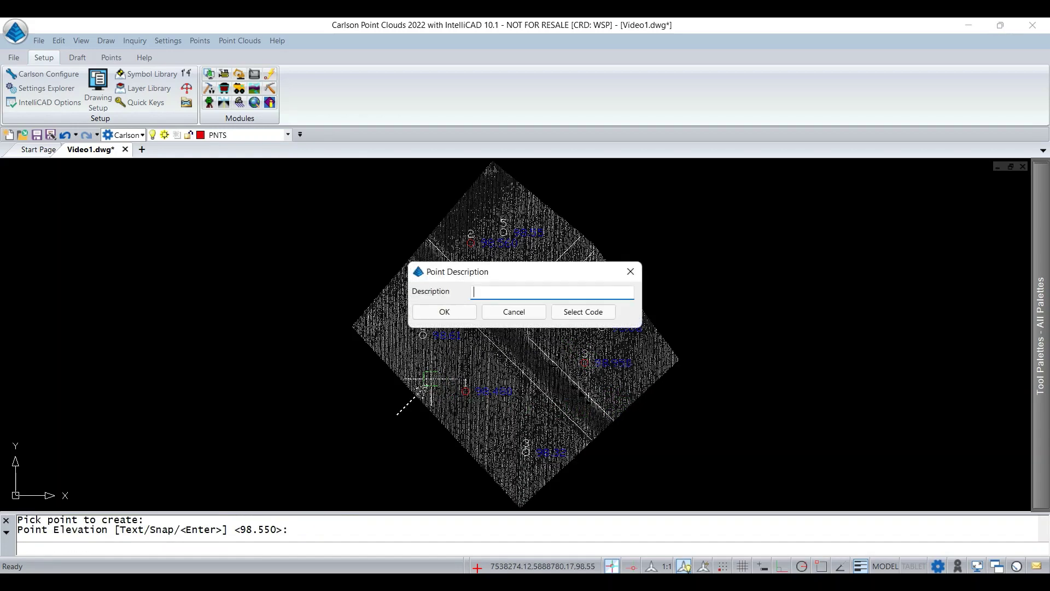
{"action": "key", "text": "Return"}
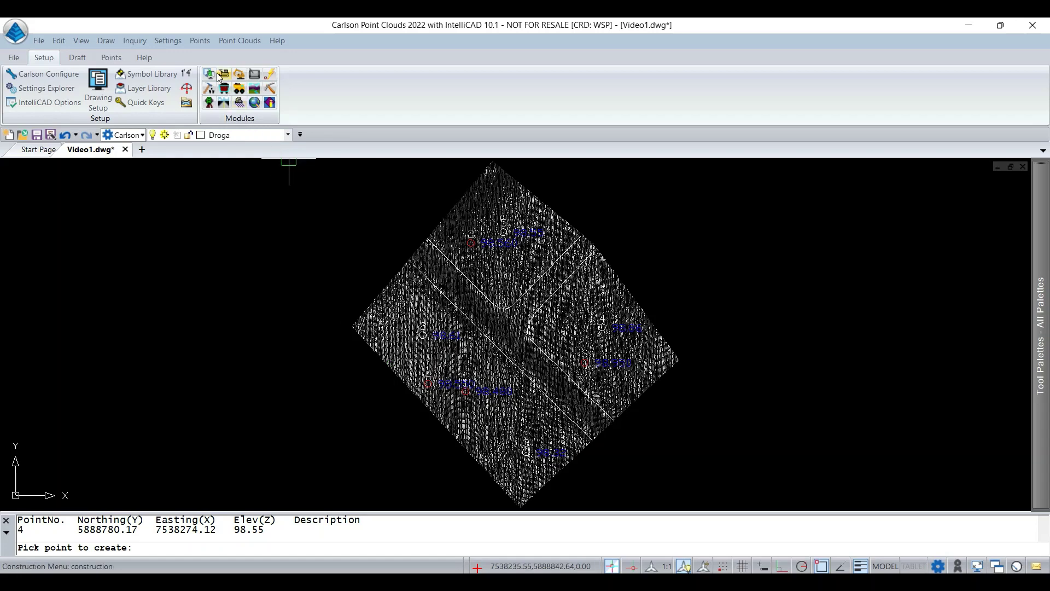
{"action": "left_click", "coordinate": [200, 40]}
{"action": "left_click", "coordinate": [289, 159]}
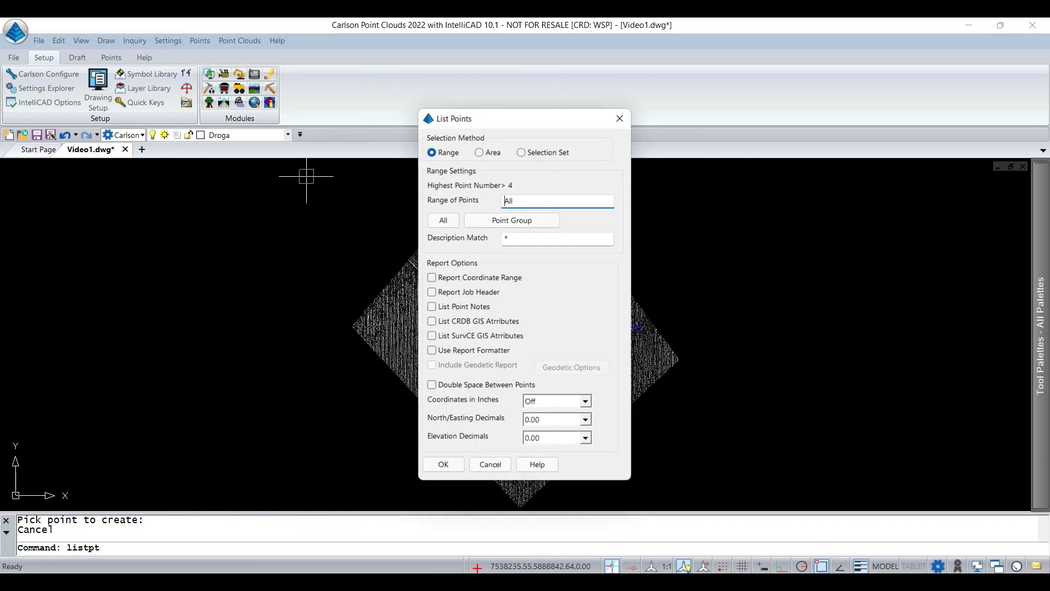
{"action": "type", "text": "1-4"}
{"action": "left_click", "coordinate": [431, 465]}
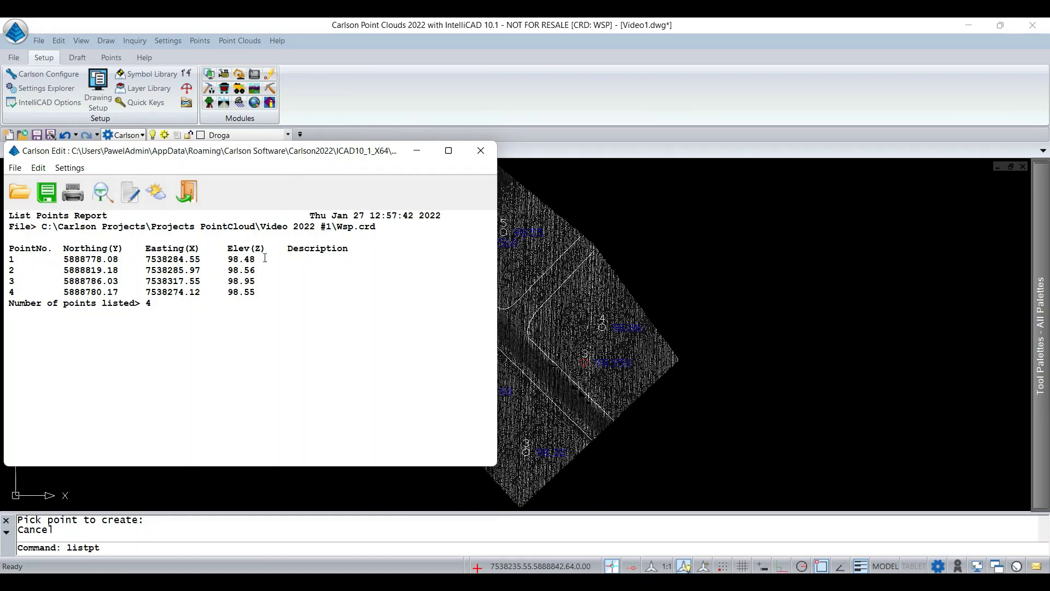
{"action": "left_click", "coordinate": [481, 151]}
{"action": "scroll", "coordinate": [501, 310], "scroll_direction": "down", "scroll_amount": 2}
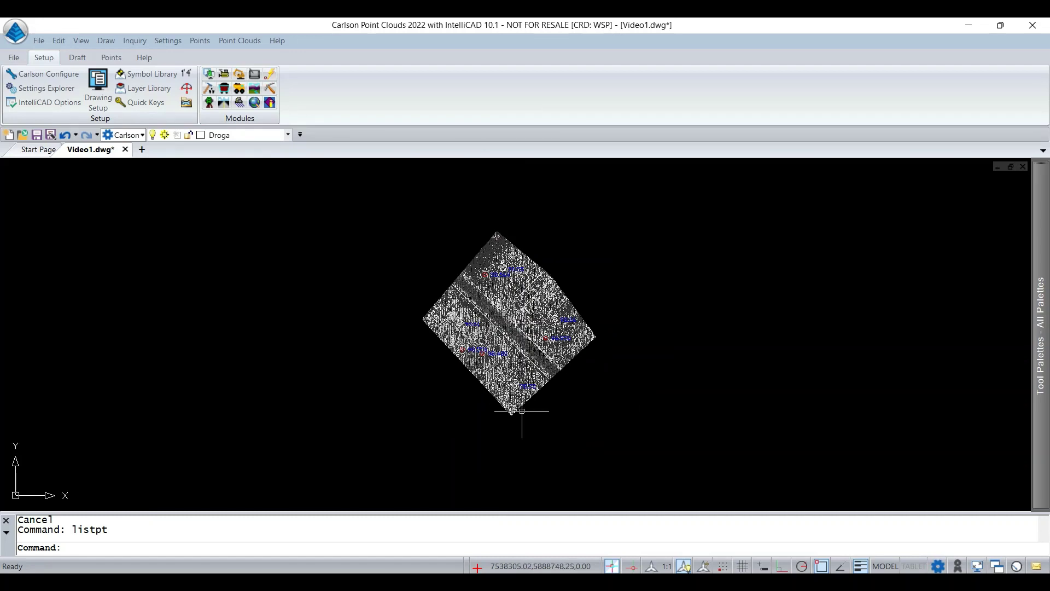
Step: Hide the PNTS cloud layer and start the Change Elevation command
{"action": "left_click", "coordinate": [288, 134]}
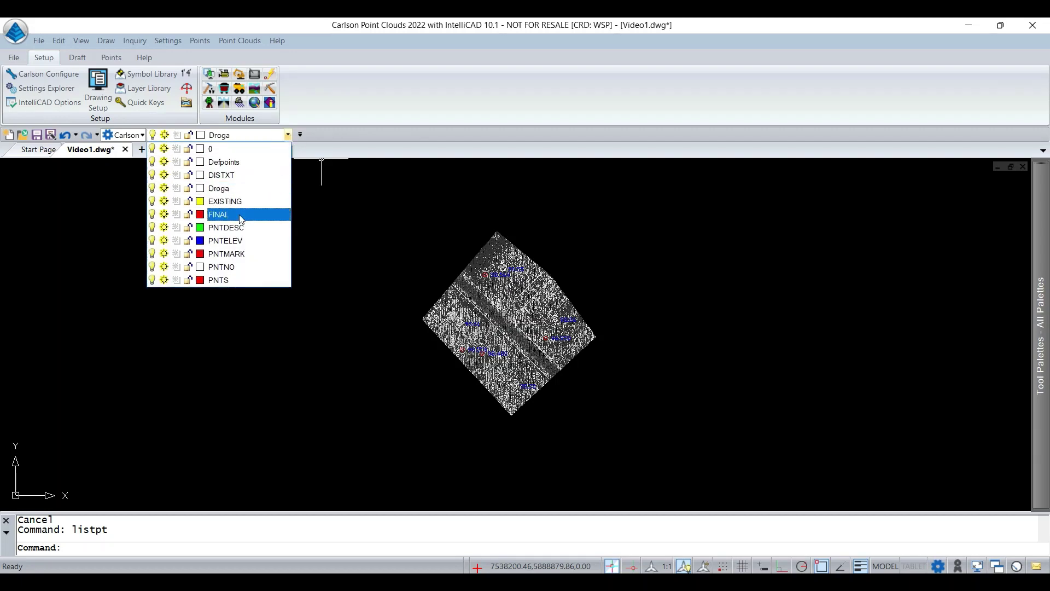
{"action": "left_click", "coordinate": [152, 280]}
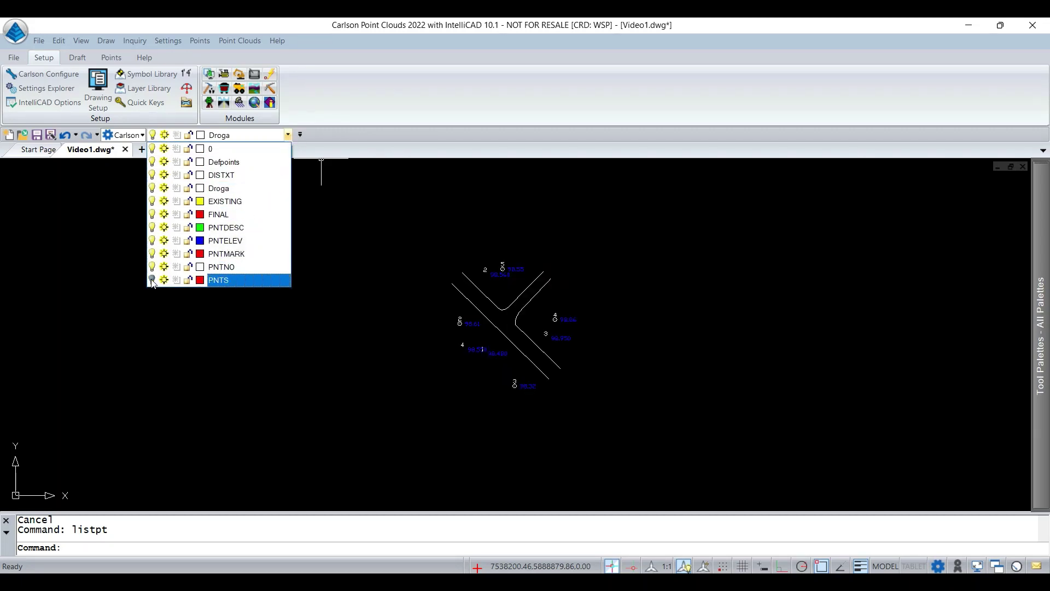
{"action": "left_click", "coordinate": [341, 271]}
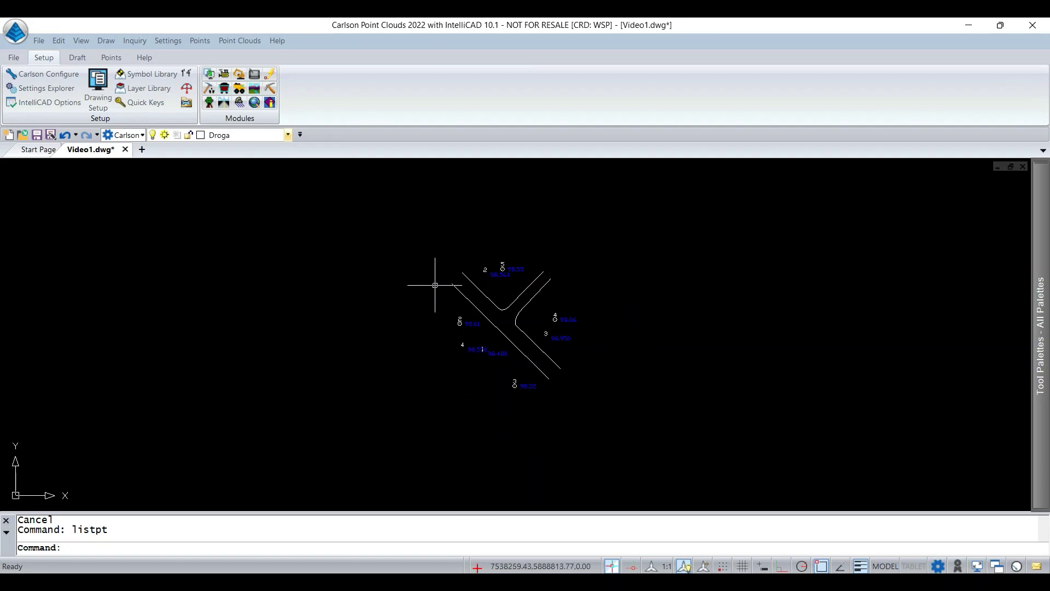
{"action": "left_click", "coordinate": [61, 44]}
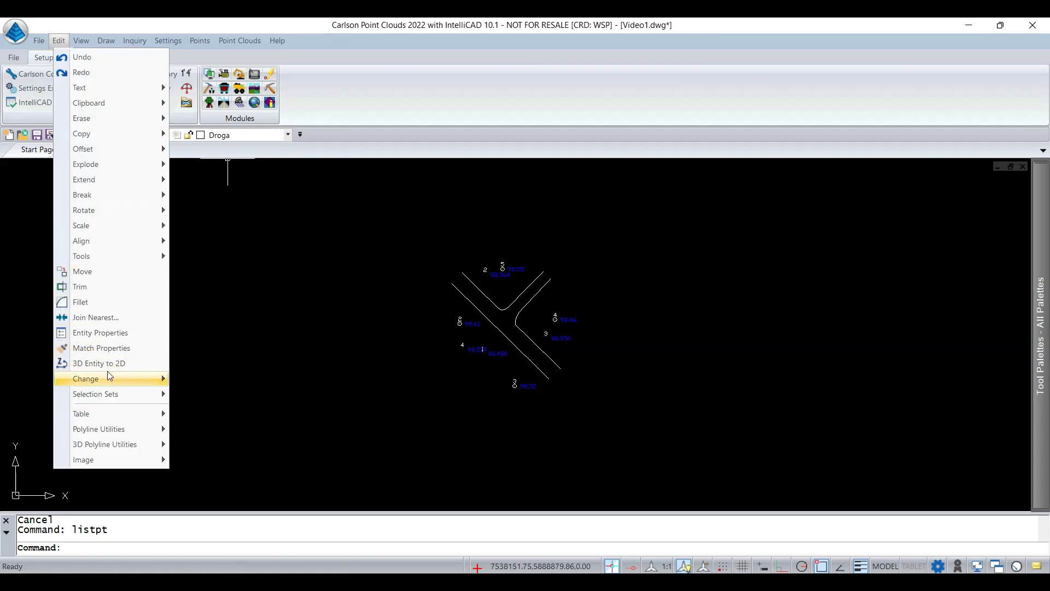
{"action": "mouse_move", "coordinate": [86, 378]}
{"action": "left_click", "coordinate": [202, 388]}
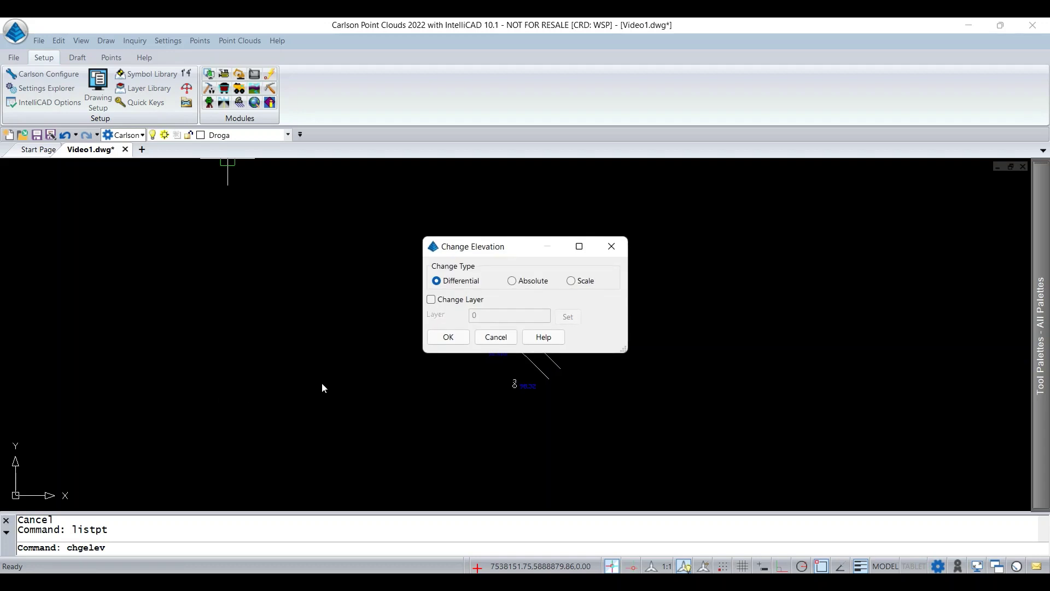
{"action": "left_click_drag", "start_coordinate": [472, 251], "coordinate": [278, 256]}
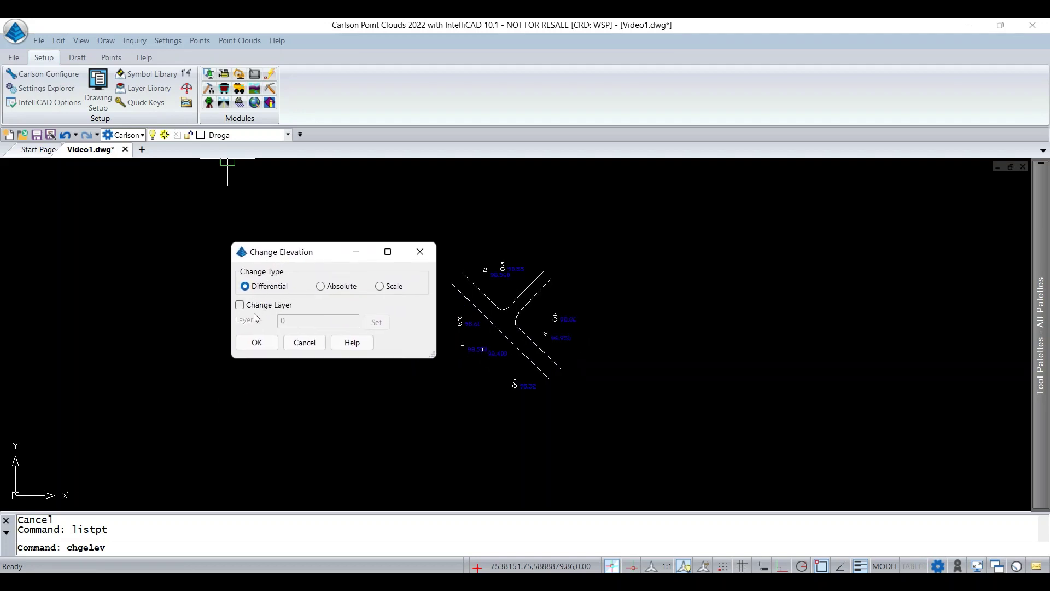
Step: Apply a differential elevation change of -1 to the window-selected survey entities
{"action": "left_click", "coordinate": [257, 342]}
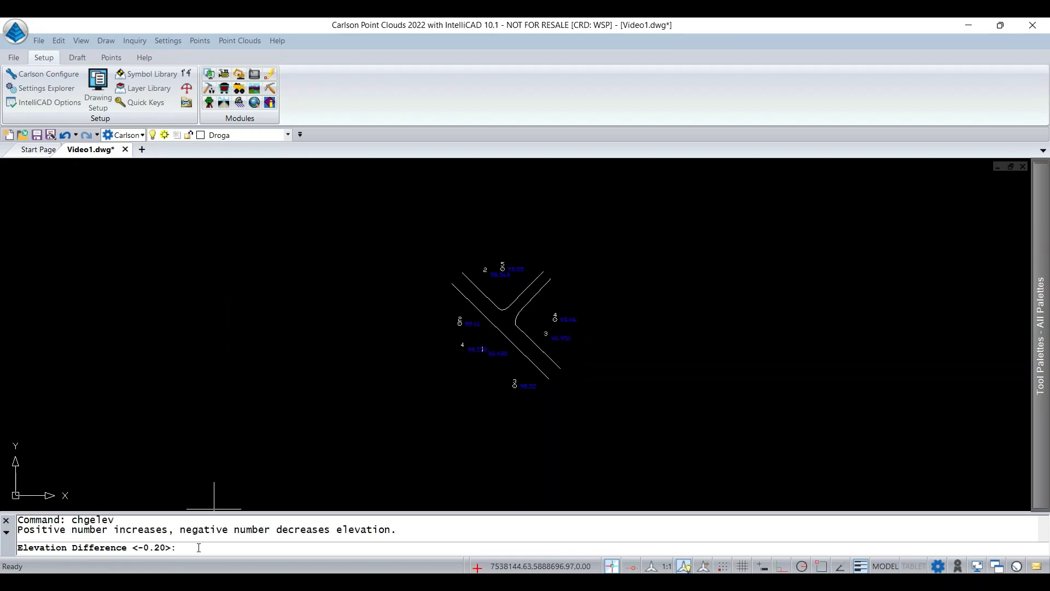
{"action": "type", "text": "-1"}
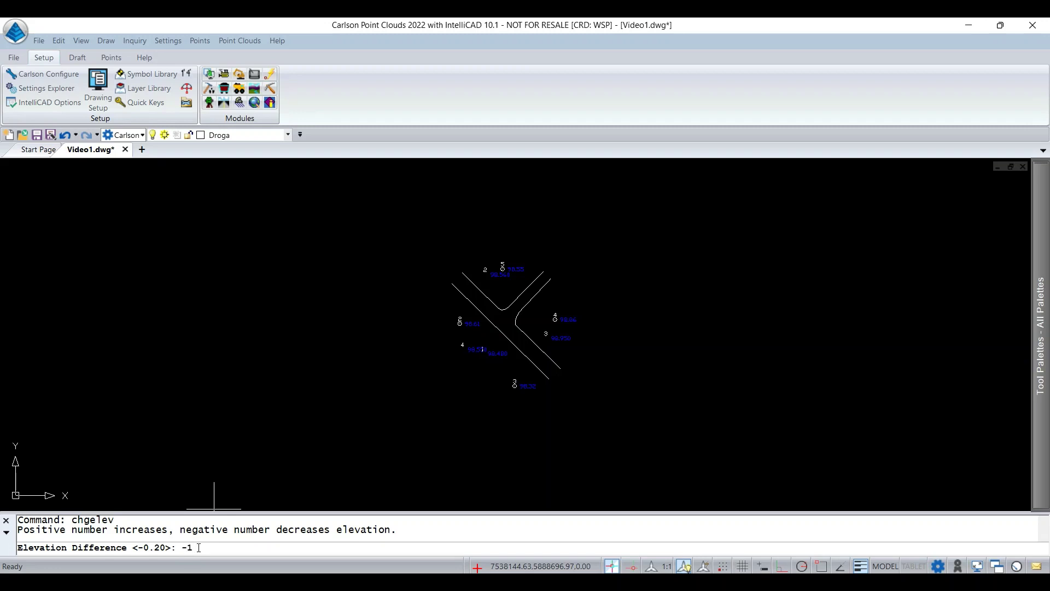
{"action": "key", "text": "Return"}
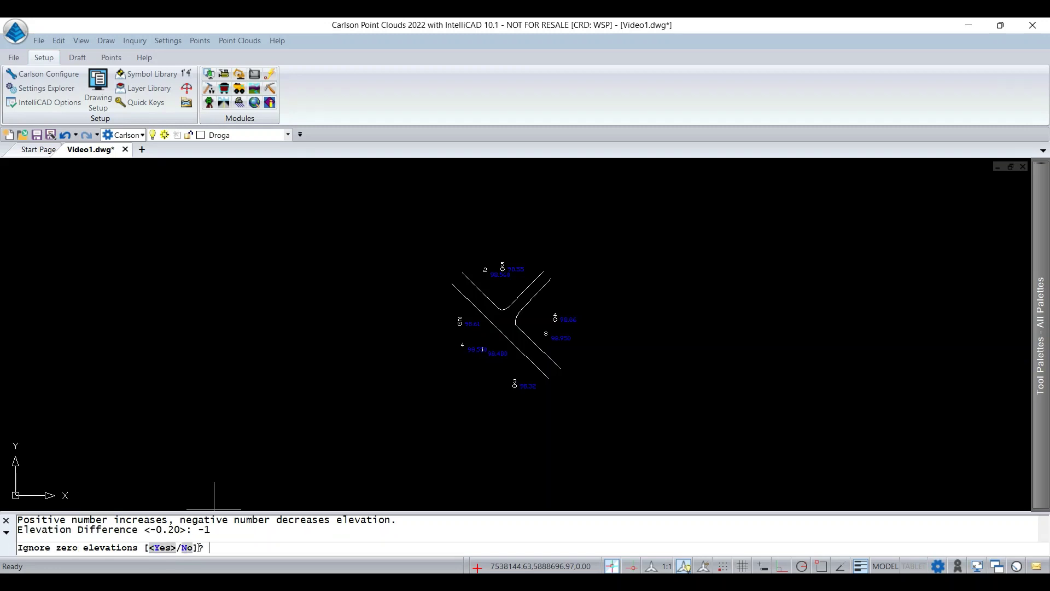
{"action": "type", "text": "N"}
{"action": "key", "text": "Return"}
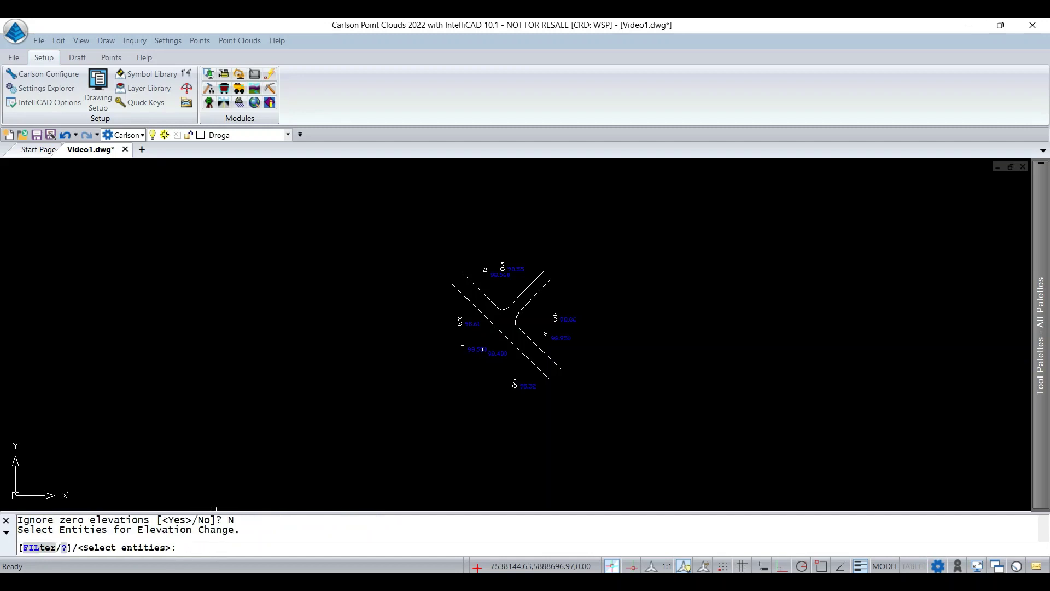
{"action": "left_click", "coordinate": [671, 408]}
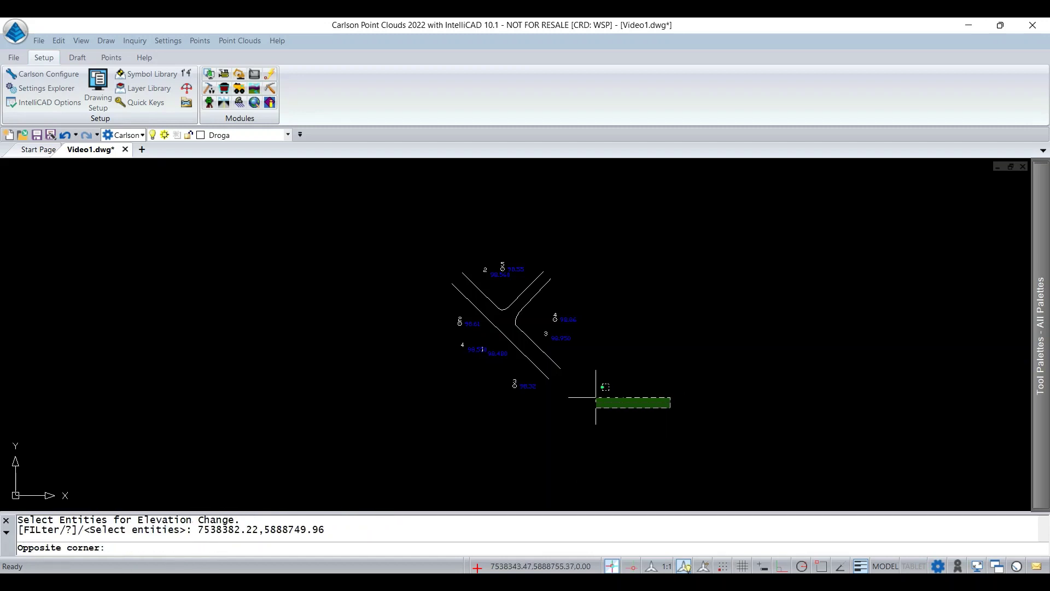
{"action": "left_click", "coordinate": [408, 243]}
{"action": "key", "text": "Return"}
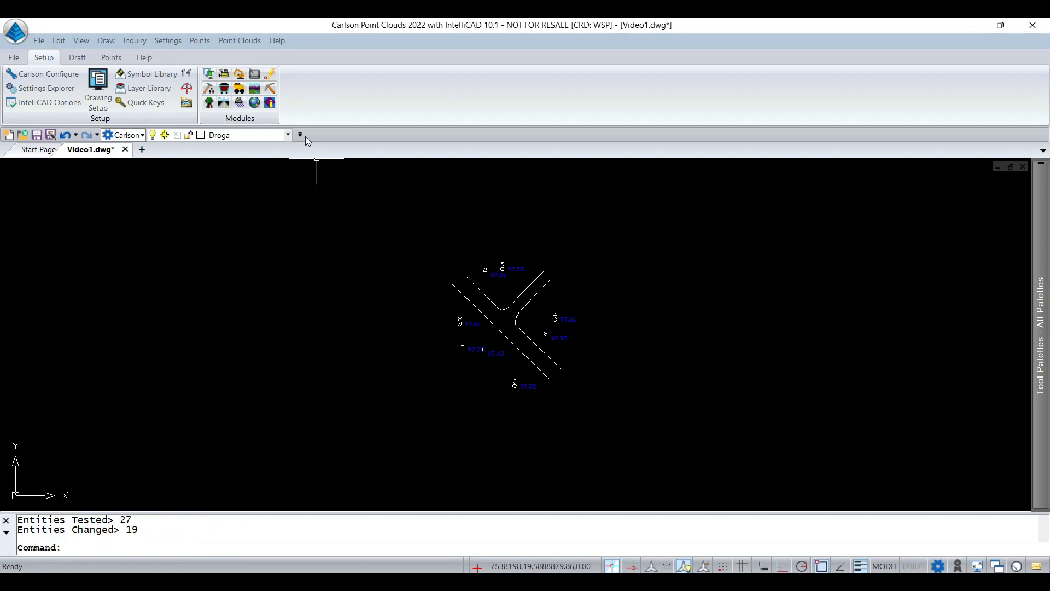
{"action": "left_click", "coordinate": [288, 134]}
Step: Turn on PNTS and load the window-selected point cloud into the 3D Viewer
{"action": "left_click", "coordinate": [154, 281]}
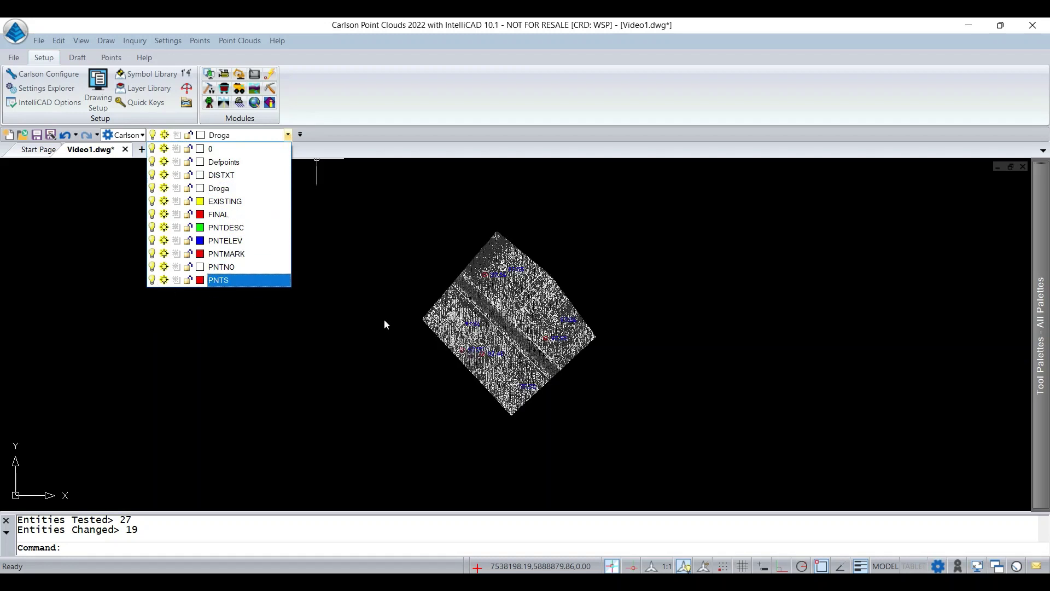
{"action": "left_click", "coordinate": [386, 323]}
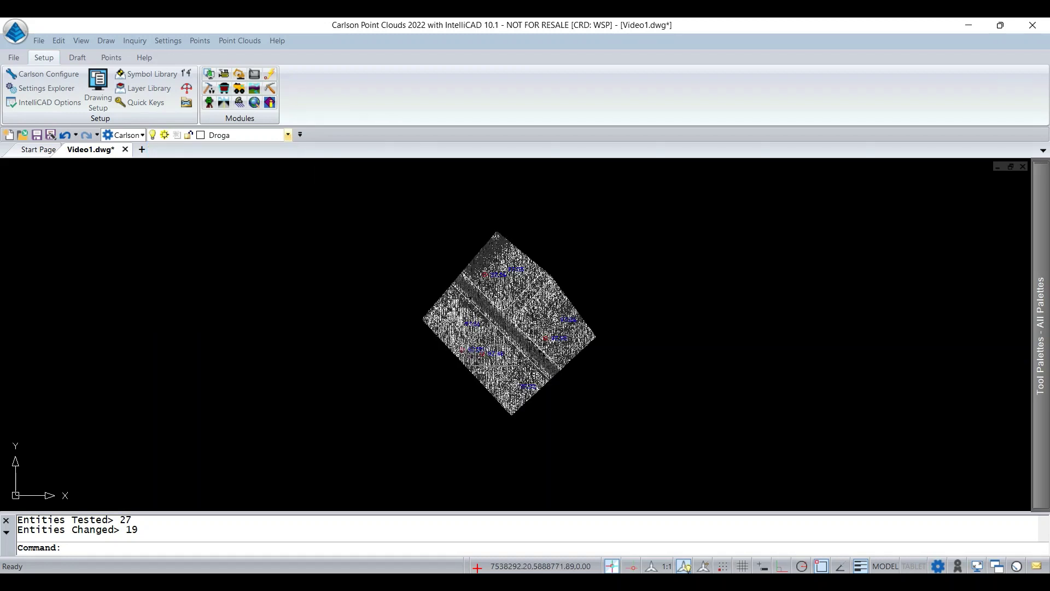
{"action": "left_click", "coordinate": [82, 41]}
{"action": "mouse_move", "coordinate": [107, 133]}
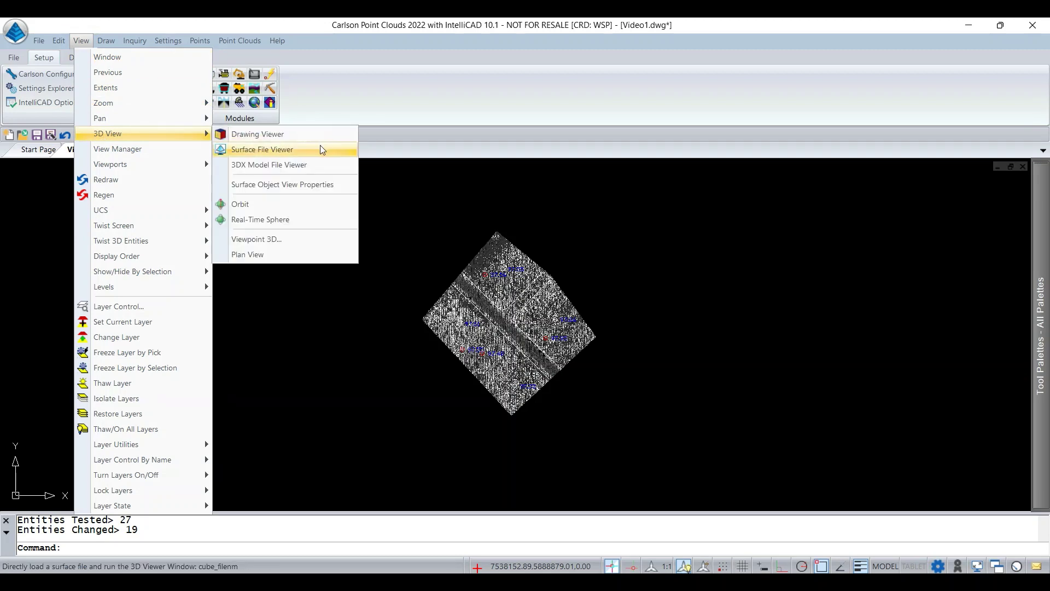
{"action": "left_click", "coordinate": [303, 137]}
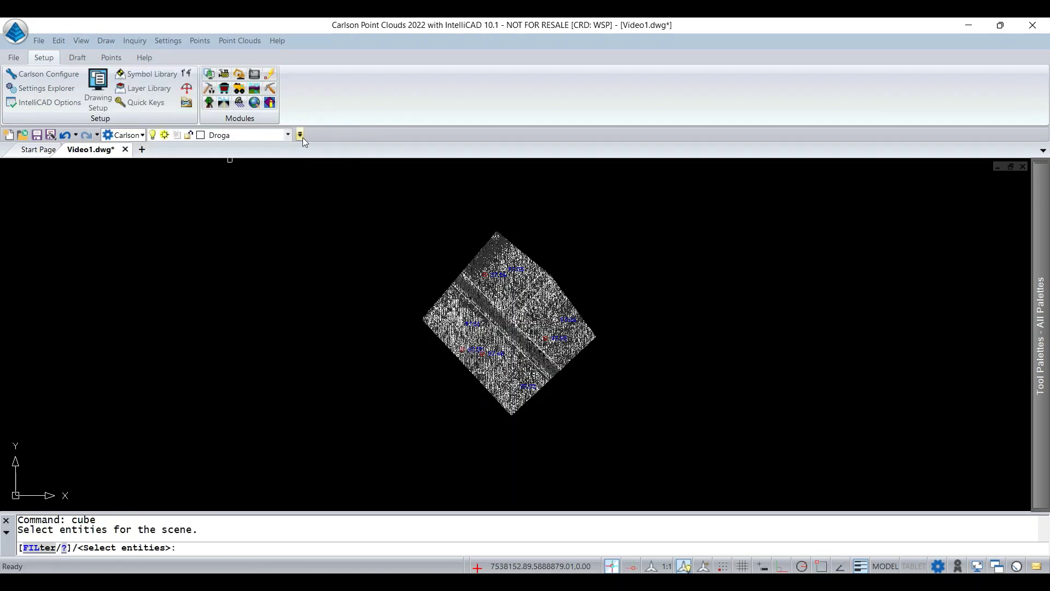
{"action": "left_click", "coordinate": [659, 441]}
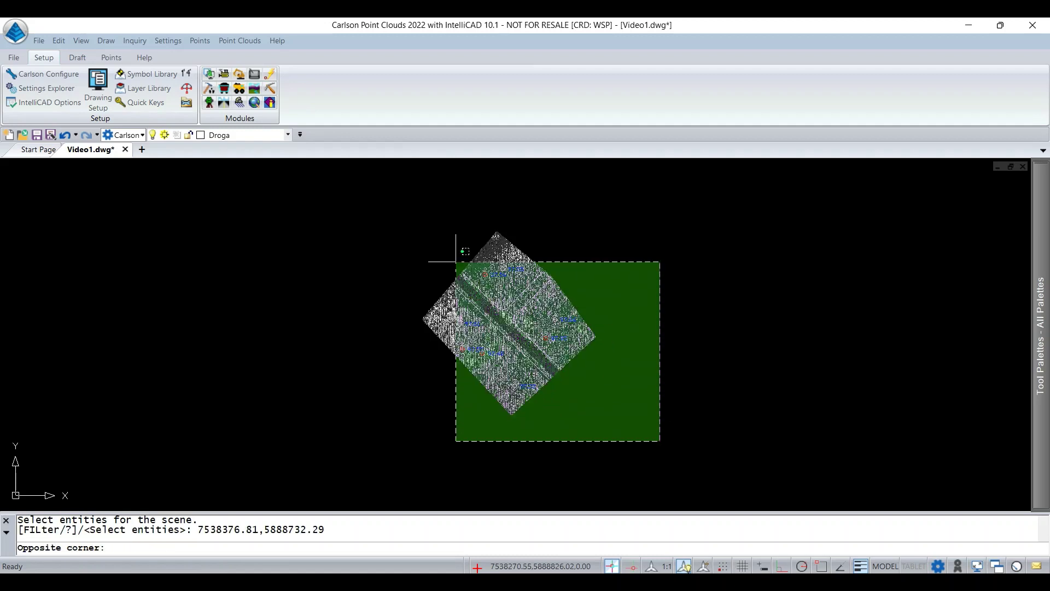
{"action": "left_click", "coordinate": [359, 212]}
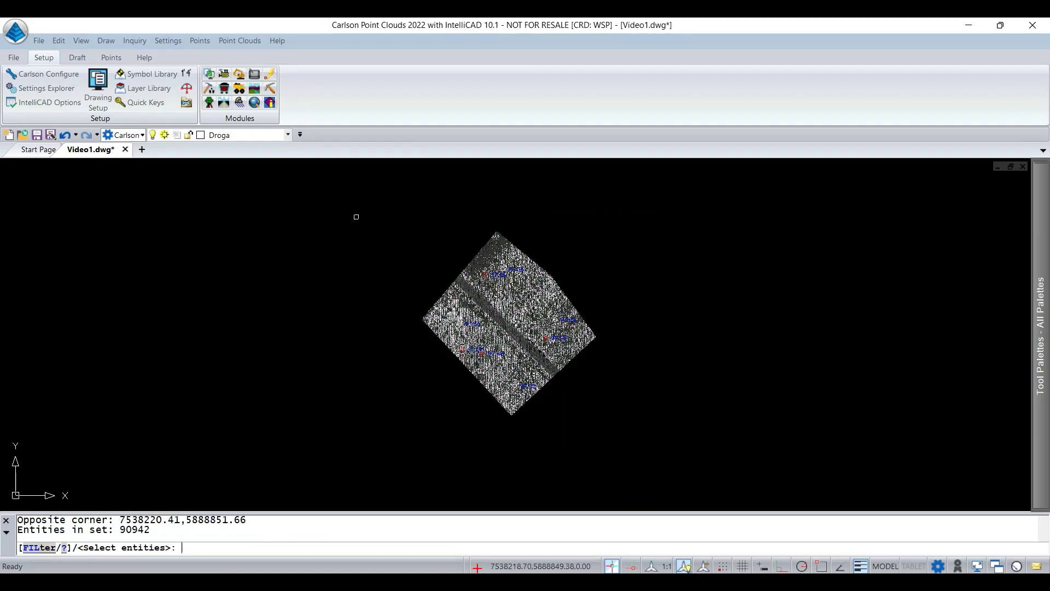
{"action": "key", "text": "Return"}
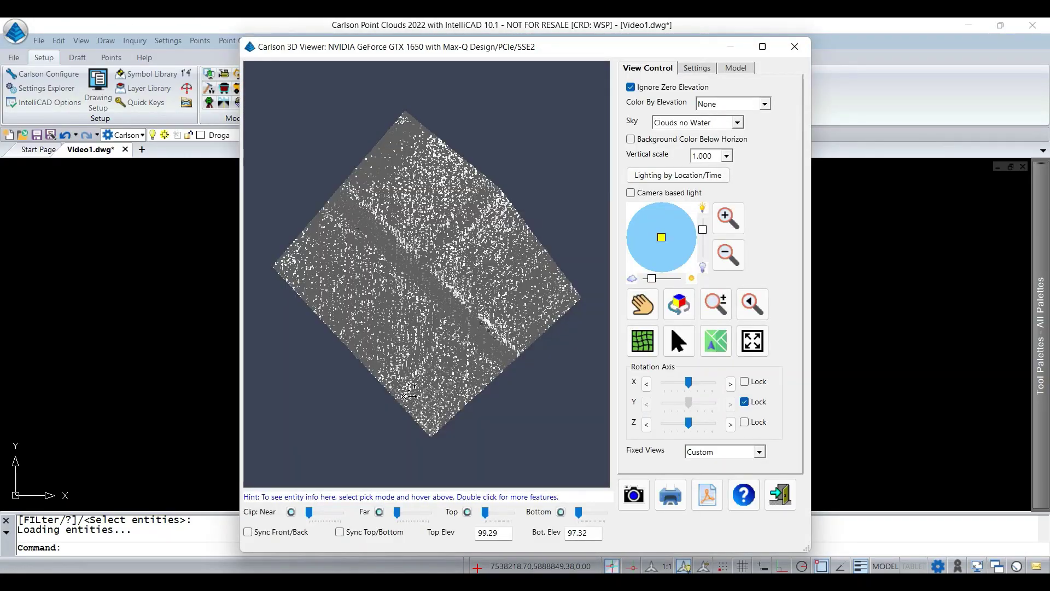
Step: Orbit the cloud with vertical scale set to 2.000, then exit the 3D Viewer
{"action": "mouse_move", "coordinate": [416, 366]}
{"action": "left_mouse_down"}
{"action": "mouse_move", "coordinate": [410, 221]}
{"action": "mouse_move", "coordinate": [367, 276]}
{"action": "mouse_move", "coordinate": [410, 300]}
{"action": "mouse_move", "coordinate": [438, 281]}
{"action": "left_mouse_up"}
{"action": "left_click", "coordinate": [720, 158]}
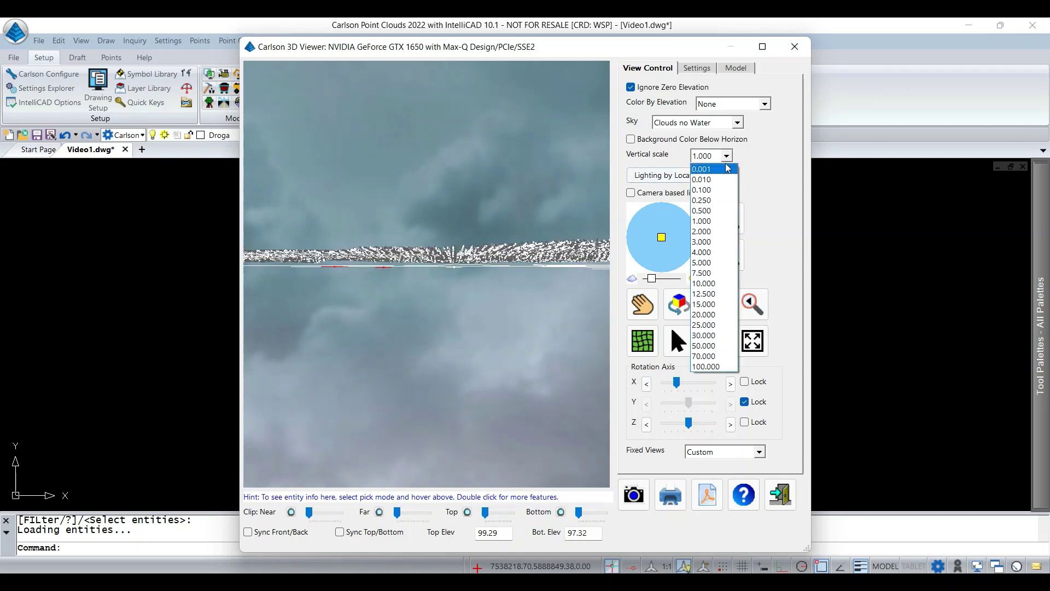
{"action": "left_click", "coordinate": [712, 233]}
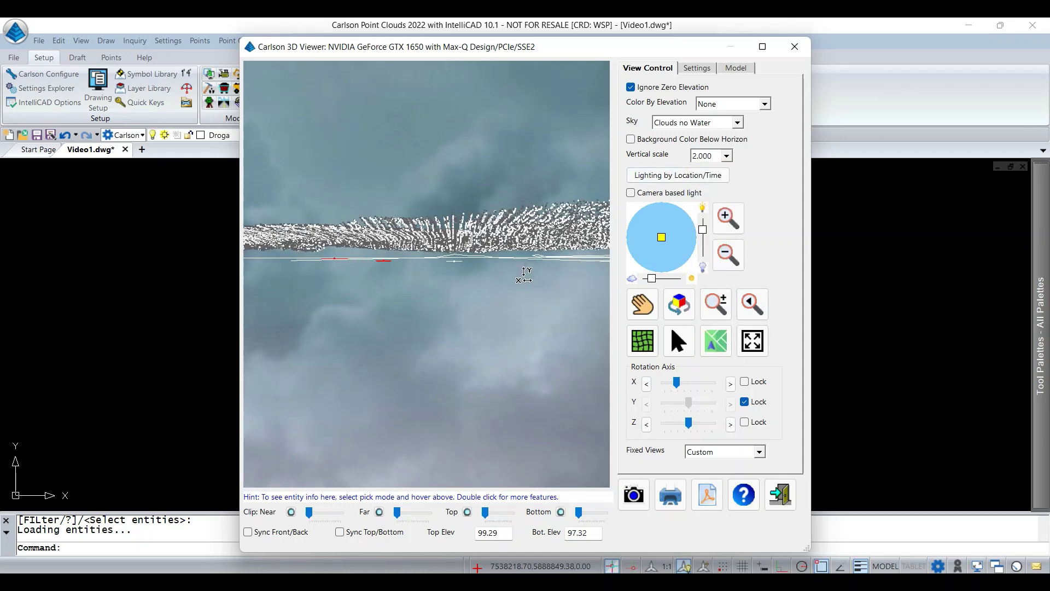
{"action": "mouse_move", "coordinate": [525, 274]}
{"action": "left_mouse_down"}
{"action": "mouse_move", "coordinate": [447, 273]}
{"action": "mouse_move", "coordinate": [456, 268]}
{"action": "left_mouse_up"}
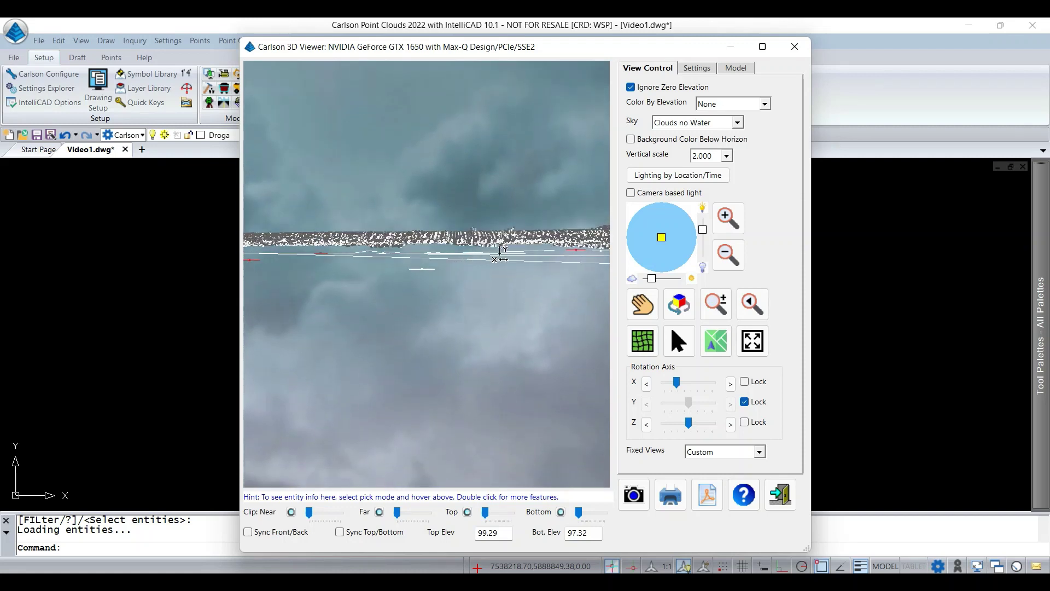
{"action": "left_click", "coordinate": [794, 47]}
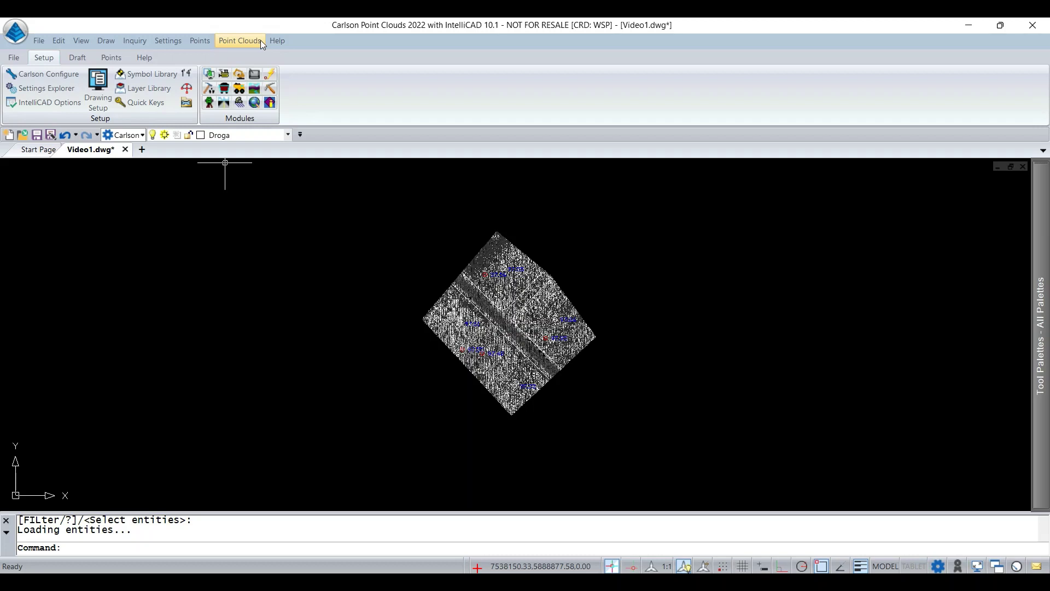
Step: Browse the File > Export formats such as LandXML without exporting, then reopen the File menu
{"action": "left_click", "coordinate": [40, 42]}
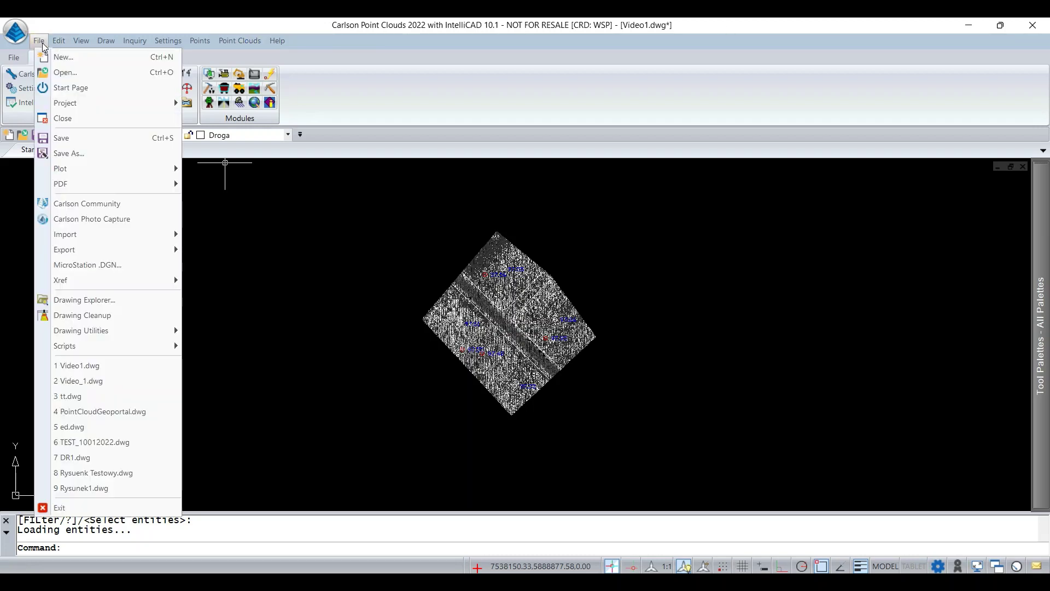
{"action": "mouse_move", "coordinate": [82, 249]}
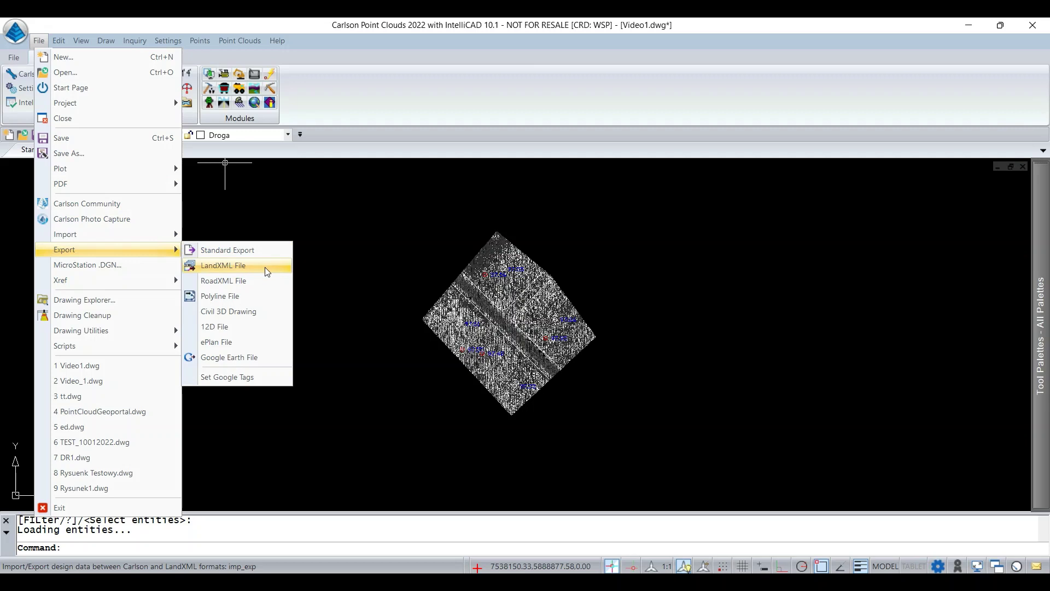
{"action": "left_click", "coordinate": [342, 94]}
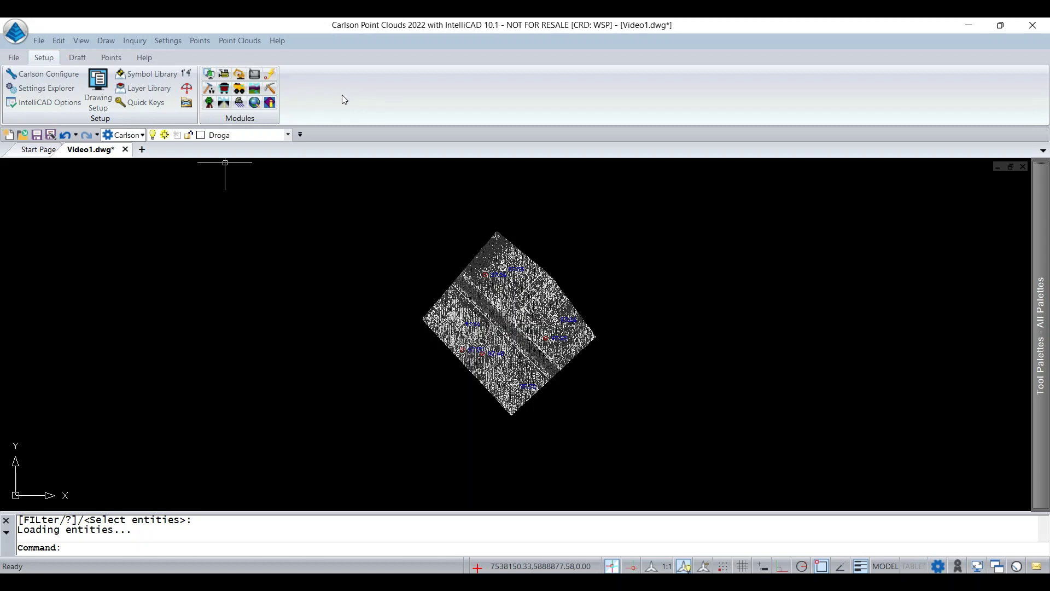
{"action": "left_click", "coordinate": [40, 41]}
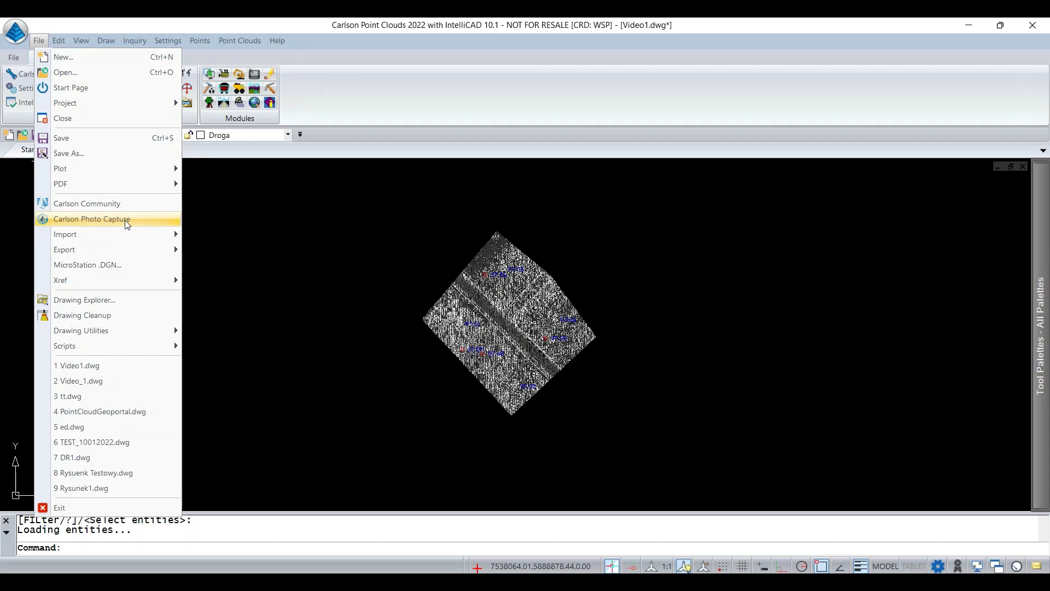
Step: Close the File menu in Carlson before moving to the YouTube video
{"action": "left_click", "coordinate": [379, 113]}
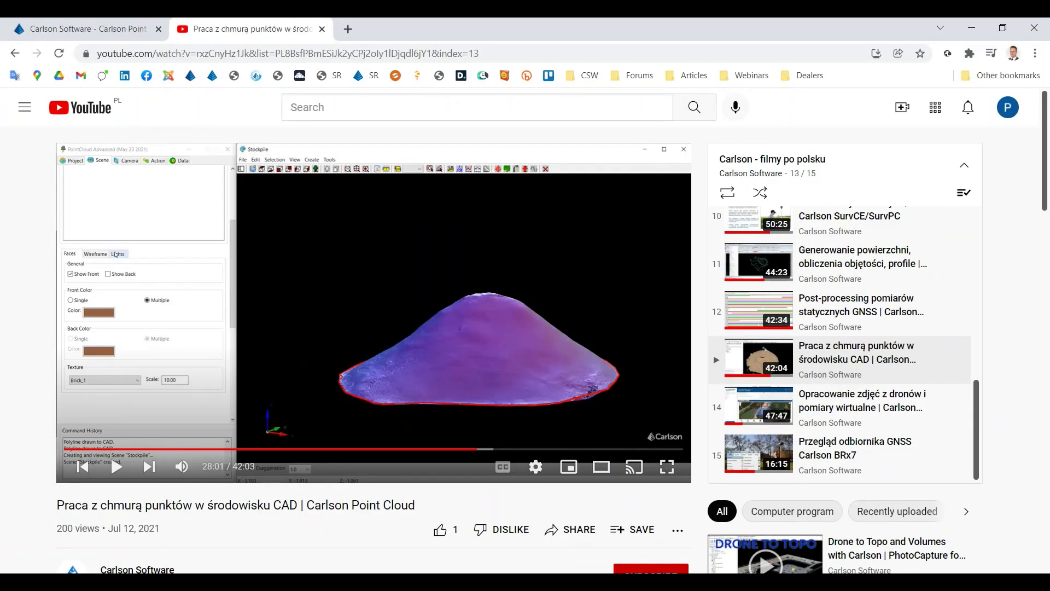
Step: Switch to the Carlson Software tab and scroll the Carlson Point Cloud product page, then back up
{"action": "left_click", "coordinate": [95, 31]}
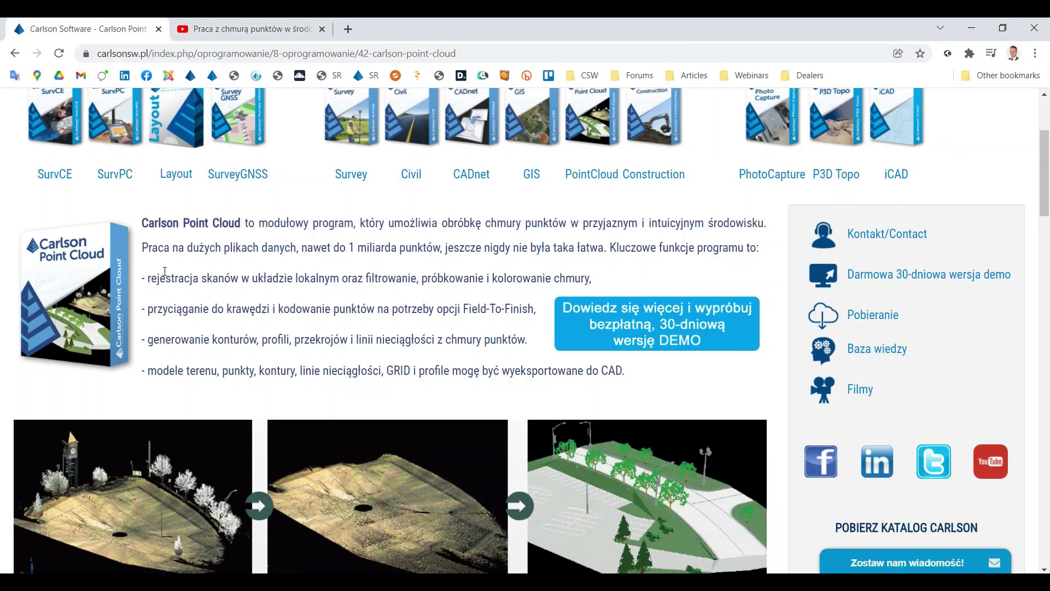
{"action": "scroll", "coordinate": [164, 271], "scroll_direction": "down", "scroll_amount": 1}
{"action": "scroll", "coordinate": [164, 271], "scroll_direction": "down", "scroll_amount": 5}
{"action": "scroll", "coordinate": [164, 271], "scroll_direction": "down", "scroll_amount": 3}
{"action": "scroll", "coordinate": [164, 272], "scroll_direction": "down", "scroll_amount": 4}
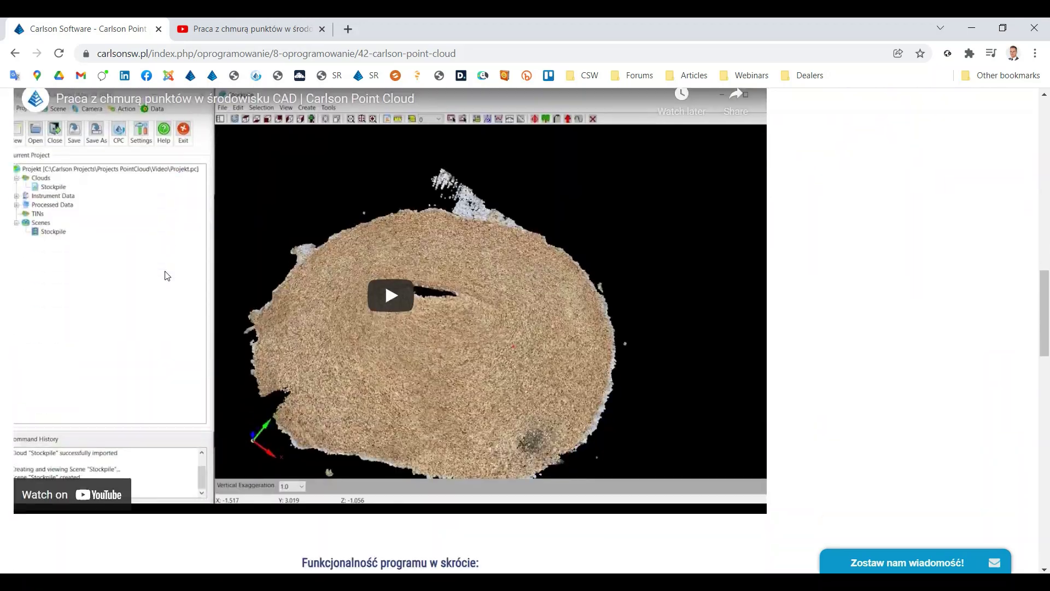
{"action": "scroll", "coordinate": [165, 271], "scroll_direction": "down", "scroll_amount": 2}
{"action": "scroll", "coordinate": [167, 276], "scroll_direction": "down", "scroll_amount": 7}
{"action": "scroll", "coordinate": [167, 275], "scroll_direction": "up", "scroll_amount": 3}
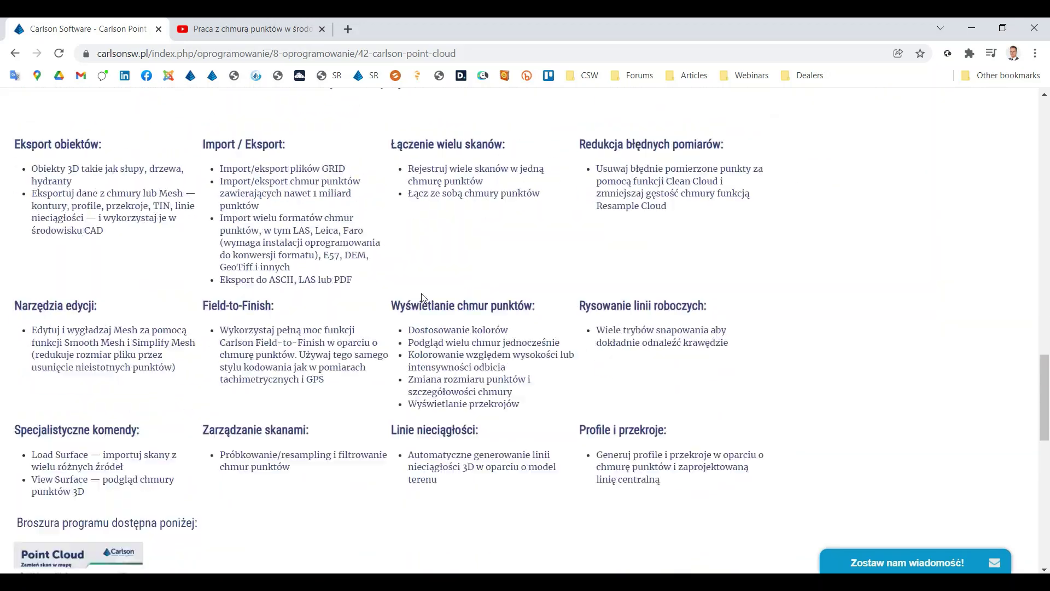
{"action": "scroll", "coordinate": [307, 285], "scroll_direction": "up", "scroll_amount": 6}
{"action": "scroll", "coordinate": [448, 295], "scroll_direction": "up", "scroll_amount": 4}
{"action": "scroll", "coordinate": [458, 301], "scroll_direction": "up", "scroll_amount": 6}
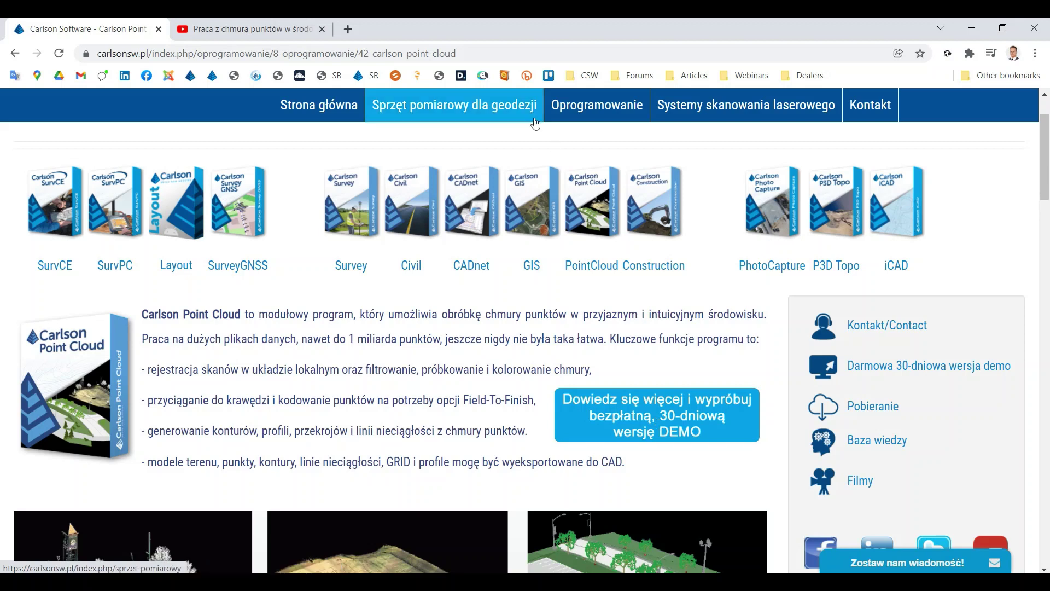
Step: Go to the carlsonsw.pl home page and open the Carlson 2022 news item
{"action": "scroll", "coordinate": [340, 208], "scroll_direction": "up", "scroll_amount": 2}
{"action": "left_click", "coordinate": [322, 201]}
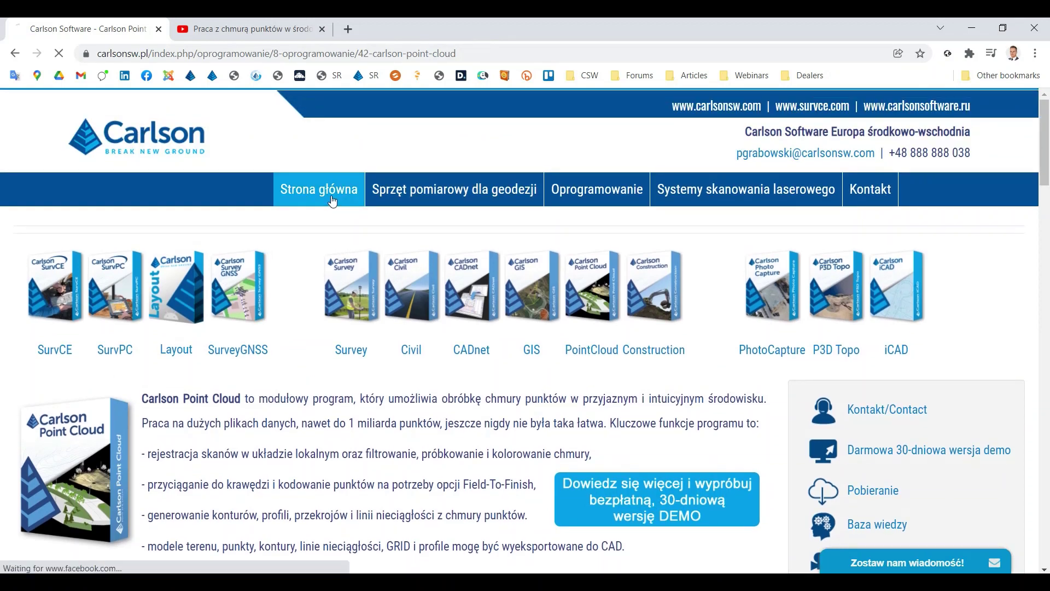
{"action": "scroll", "coordinate": [315, 204], "scroll_direction": "down", "scroll_amount": 4}
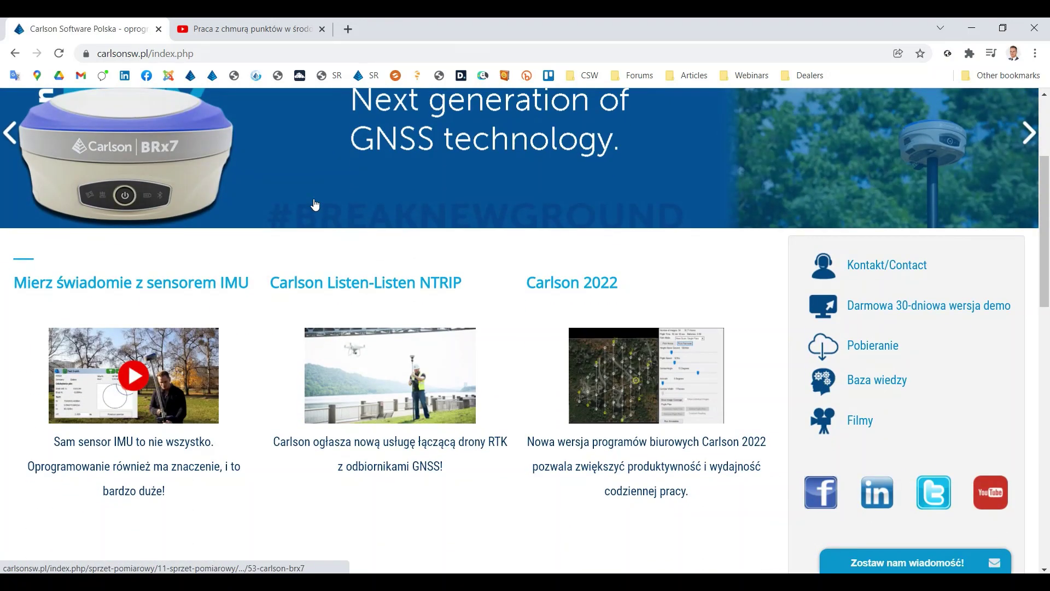
{"action": "left_click", "coordinate": [624, 389]}
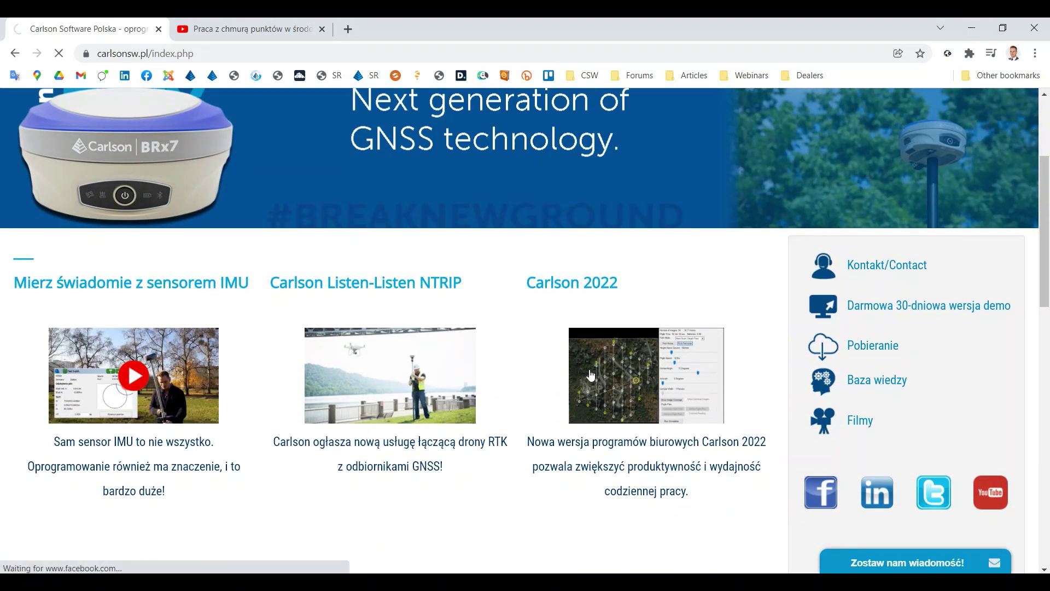
Step: Read the article, selecting then deselecting the sentence on classified Point Cloud object types
{"action": "scroll", "coordinate": [589, 372], "scroll_direction": "down", "scroll_amount": 5}
{"action": "scroll", "coordinate": [588, 372], "scroll_direction": "down", "scroll_amount": 5}
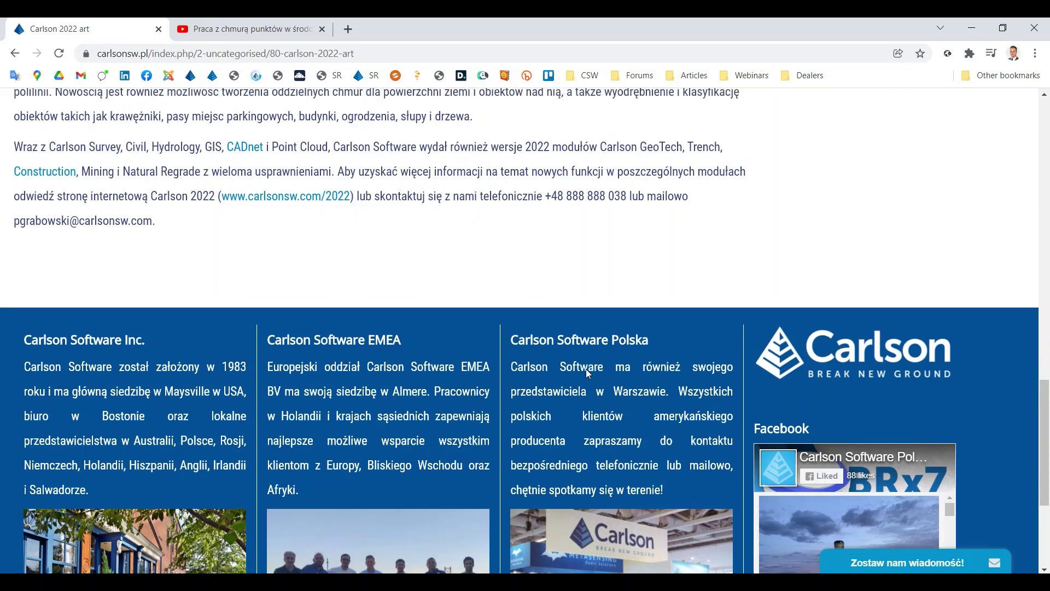
{"action": "scroll", "coordinate": [586, 369], "scroll_direction": "up", "scroll_amount": 2}
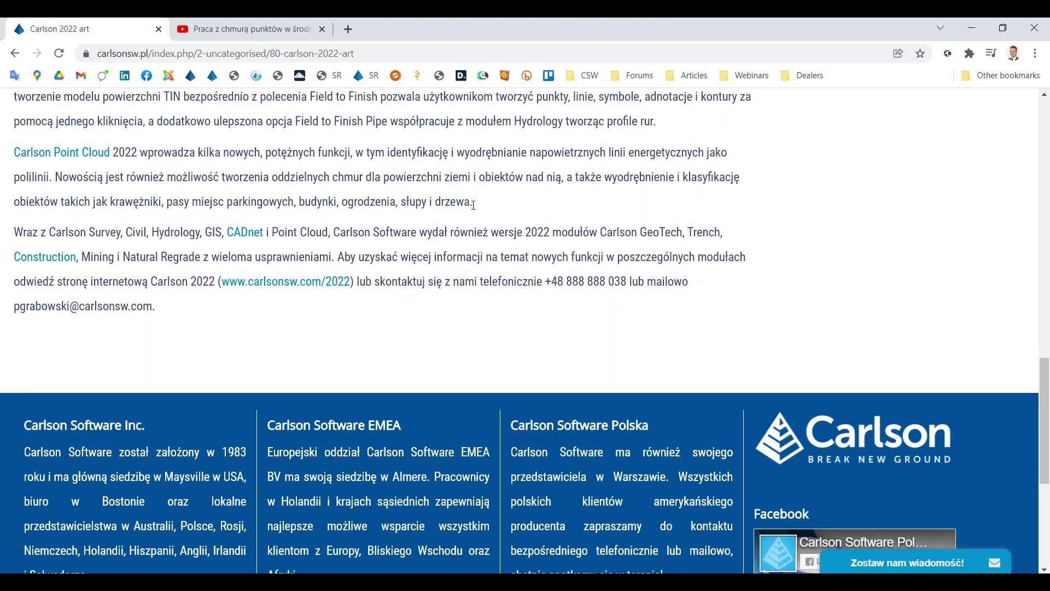
{"action": "left_click_drag", "start_coordinate": [474, 204], "coordinate": [20, 204]}
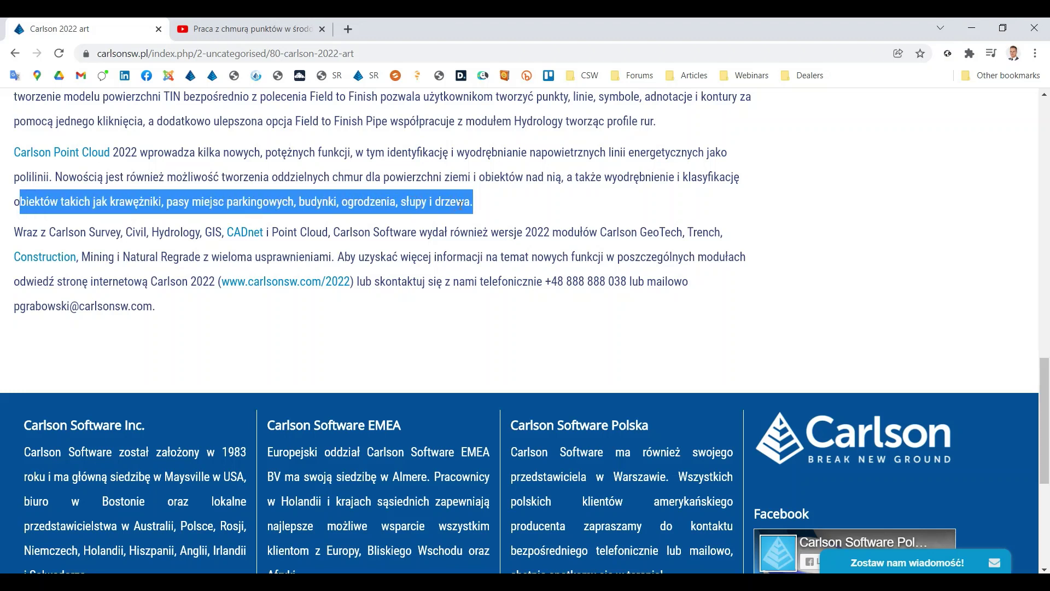
{"action": "left_click", "coordinate": [472, 206]}
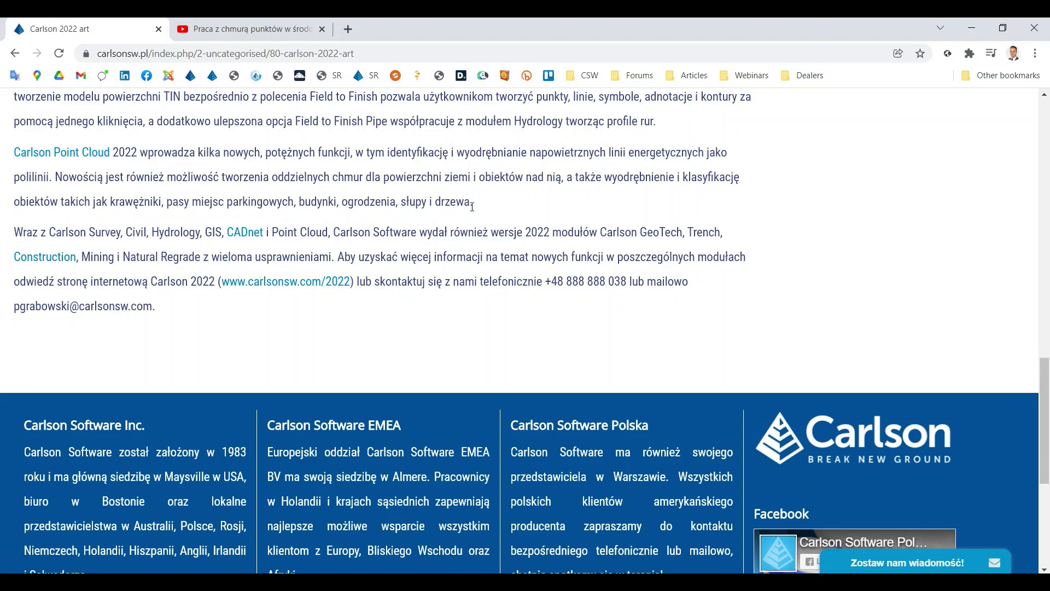
Step: Minimize the browser and load TIN.tin into the Surface File Viewer
{"action": "left_click", "coordinate": [971, 28]}
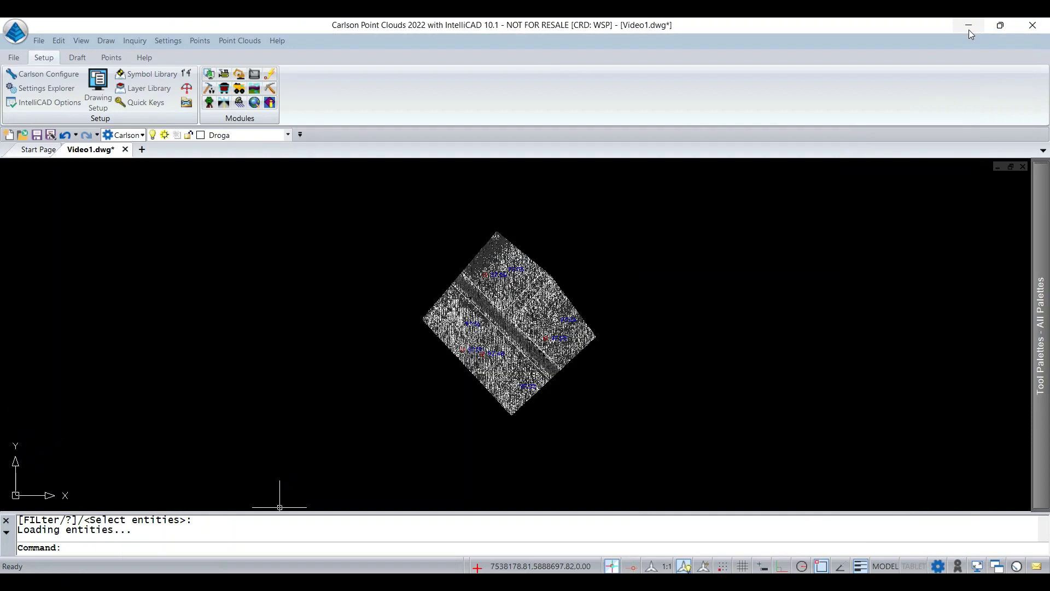
{"action": "left_click", "coordinate": [79, 42]}
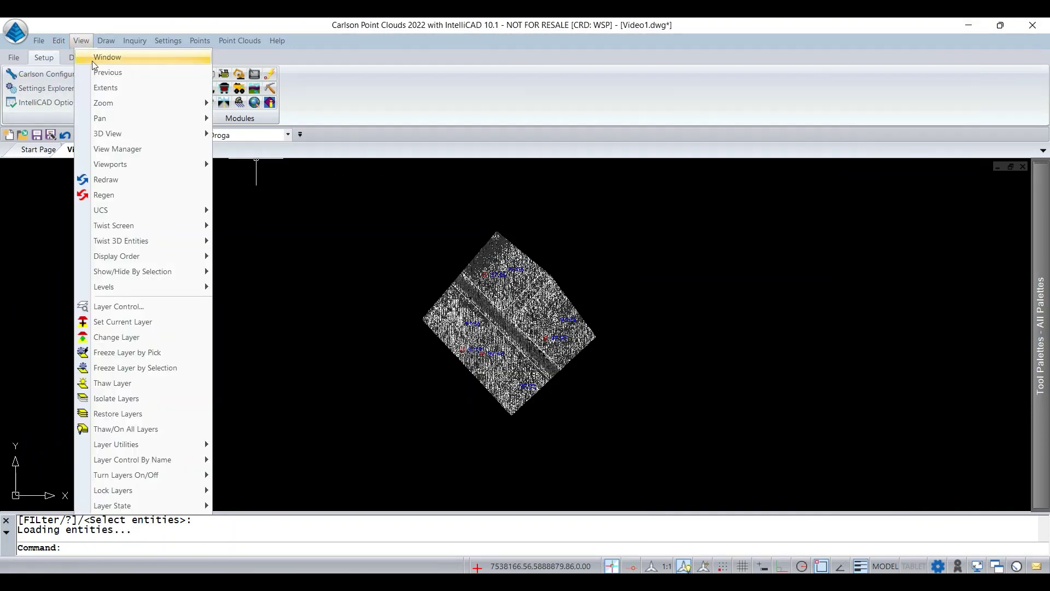
{"action": "mouse_move", "coordinate": [107, 133]}
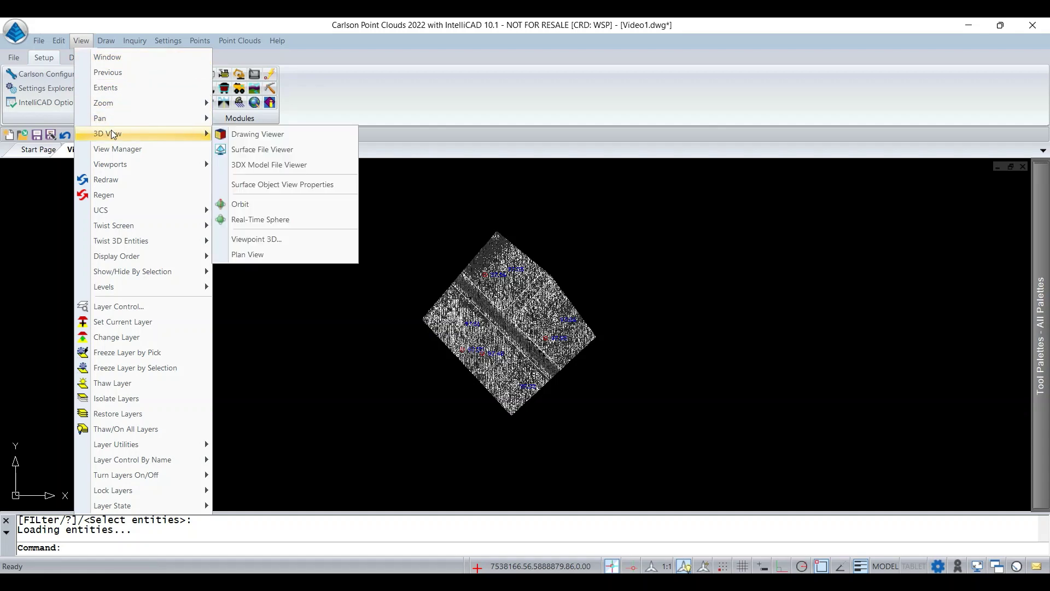
{"action": "left_click", "coordinate": [272, 153]}
{"action": "left_click", "coordinate": [247, 205]}
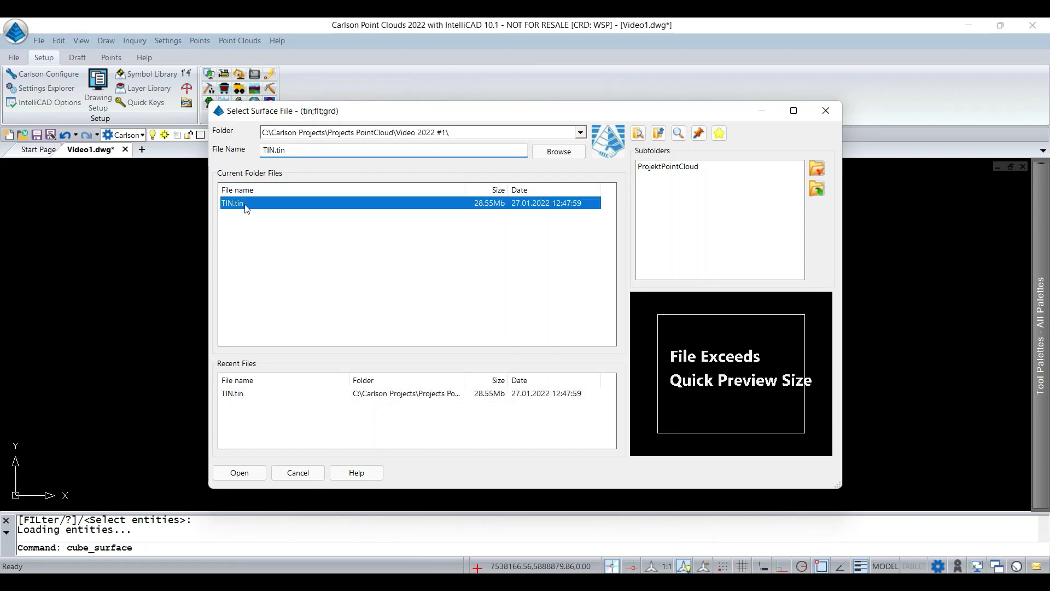
{"action": "left_click", "coordinate": [240, 472]}
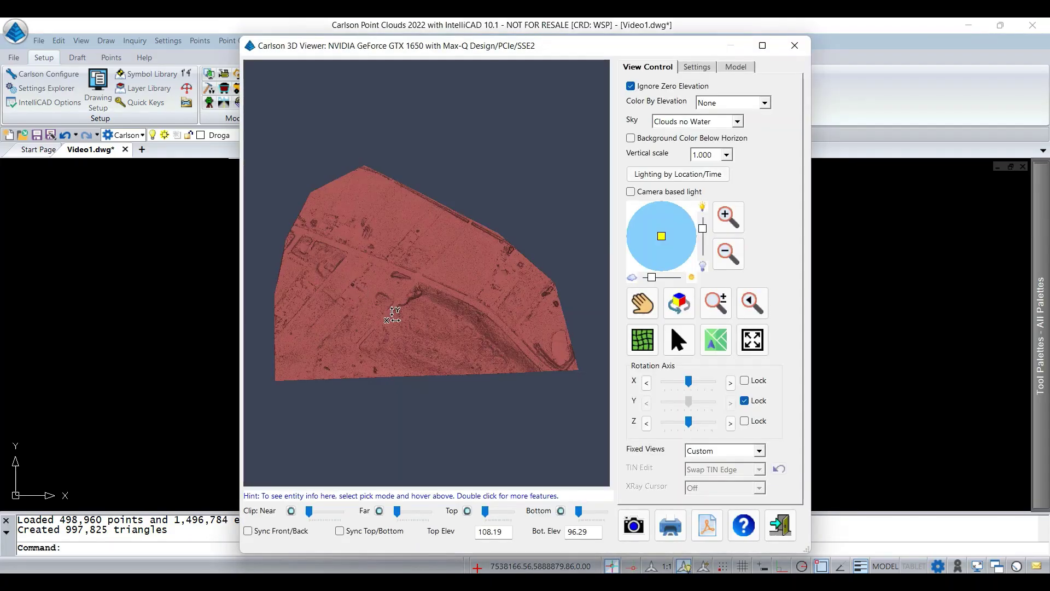
Step: Orbit the TIN and colour it by elevation with the Surface Only option
{"action": "mouse_move", "coordinate": [361, 295]}
{"action": "left_mouse_down"}
{"action": "mouse_move", "coordinate": [419, 211]}
{"action": "mouse_move", "coordinate": [419, 355]}
{"action": "left_mouse_up"}
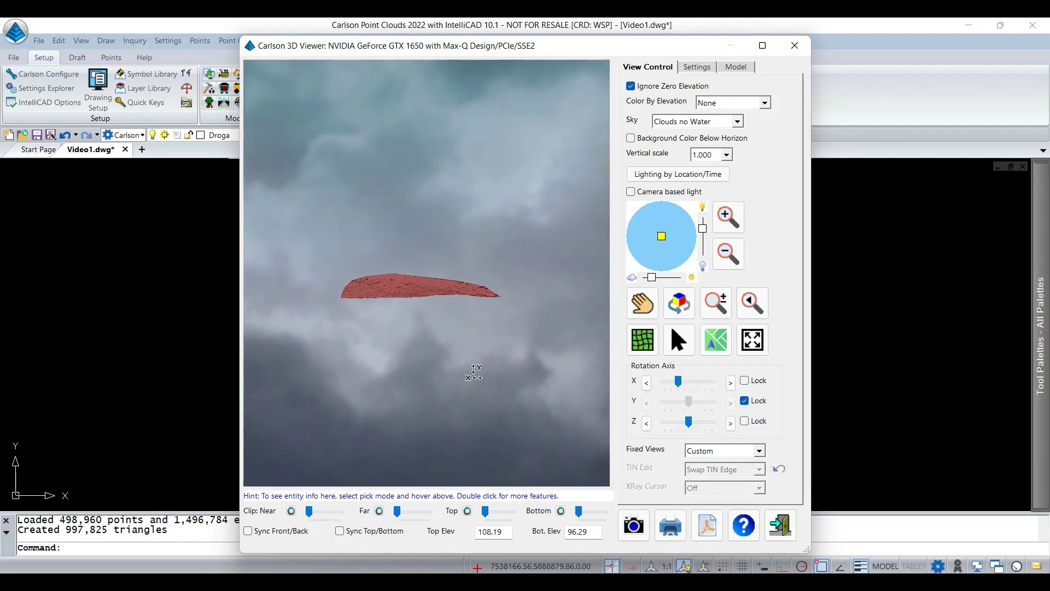
{"action": "mouse_move", "coordinate": [421, 385]}
{"action": "left_mouse_down"}
{"action": "mouse_move", "coordinate": [411, 294]}
{"action": "mouse_move", "coordinate": [441, 380]}
{"action": "left_mouse_up"}
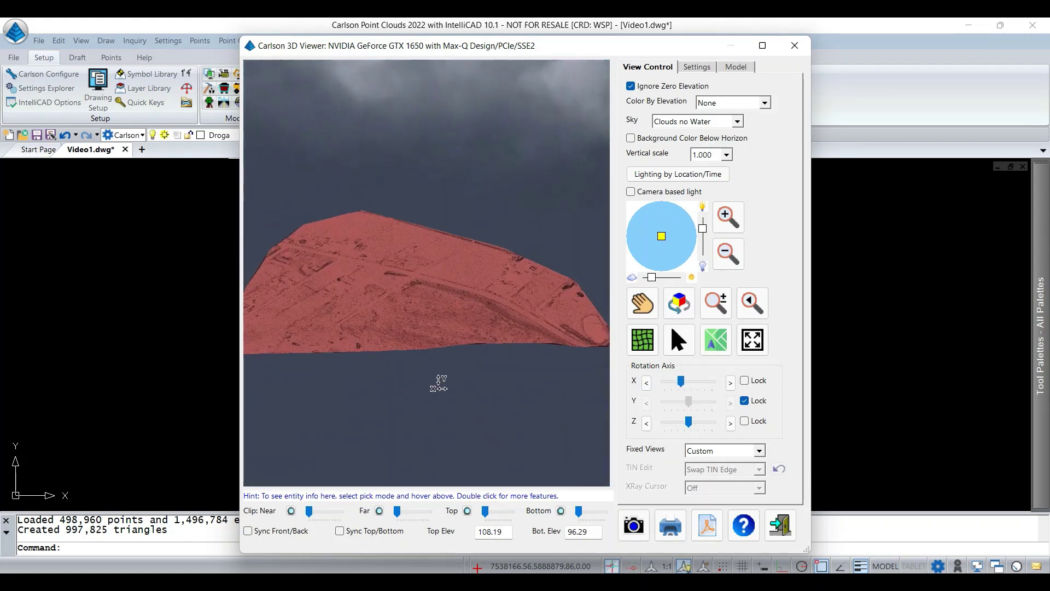
{"action": "left_click", "coordinate": [771, 107]}
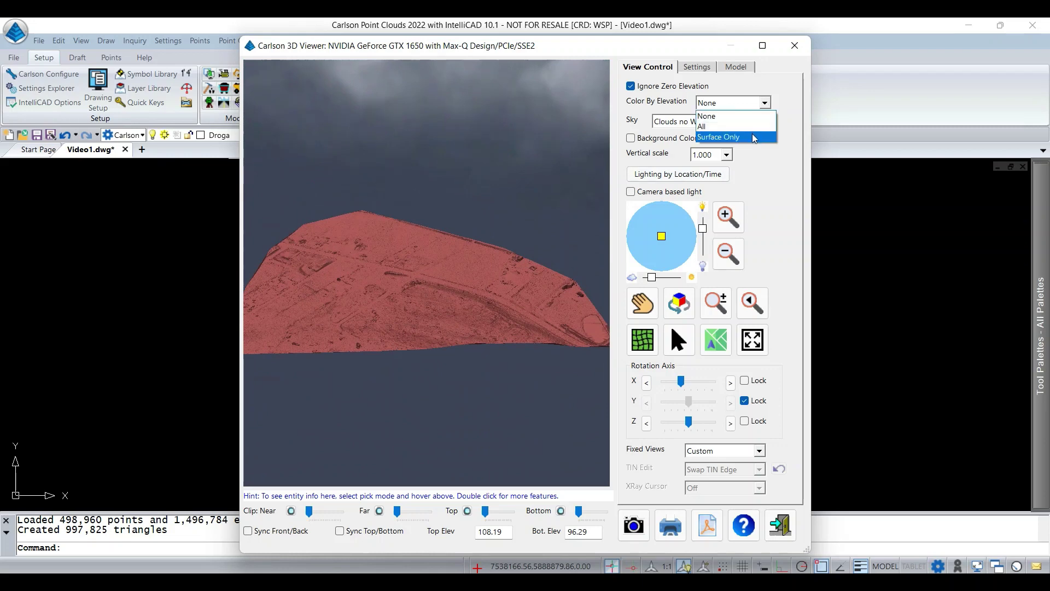
{"action": "left_click", "coordinate": [746, 135]}
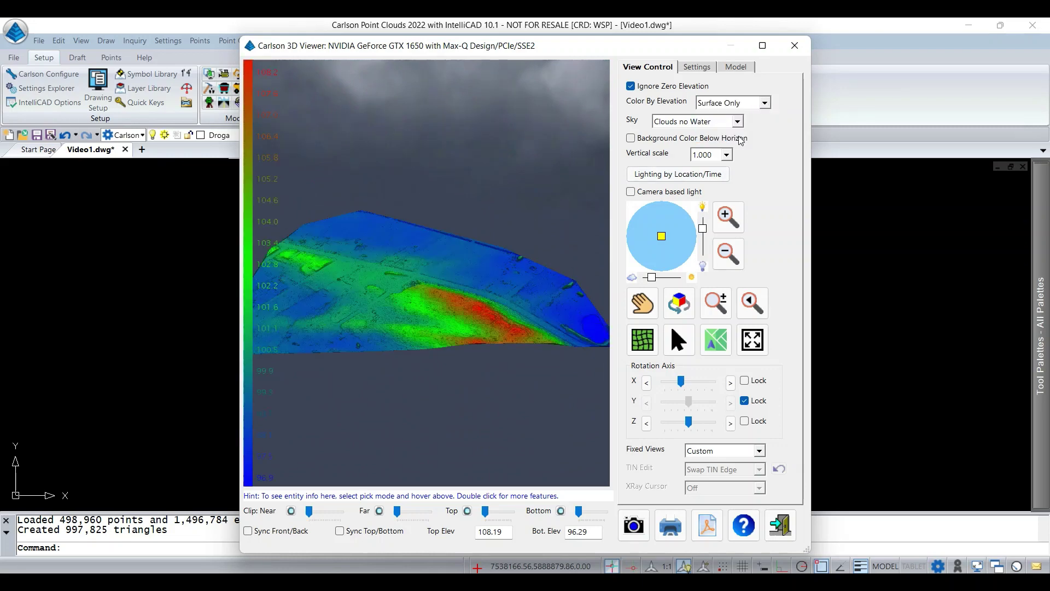
{"action": "mouse_move", "coordinate": [492, 252]}
{"action": "left_mouse_down"}
{"action": "mouse_move", "coordinate": [492, 205]}
{"action": "mouse_move", "coordinate": [484, 323]}
{"action": "mouse_move", "coordinate": [398, 300]}
{"action": "mouse_move", "coordinate": [405, 424]}
{"action": "mouse_move", "coordinate": [537, 417]}
{"action": "mouse_move", "coordinate": [422, 344]}
{"action": "mouse_move", "coordinate": [465, 383]}
{"action": "mouse_move", "coordinate": [470, 335]}
{"action": "left_mouse_up"}
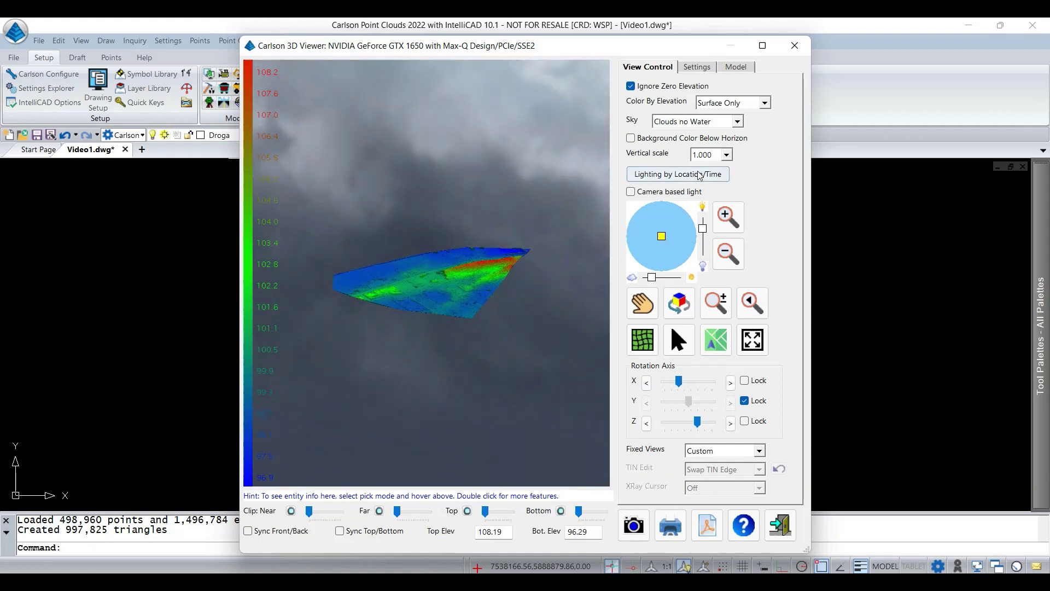
{"action": "left_click", "coordinate": [727, 155]}
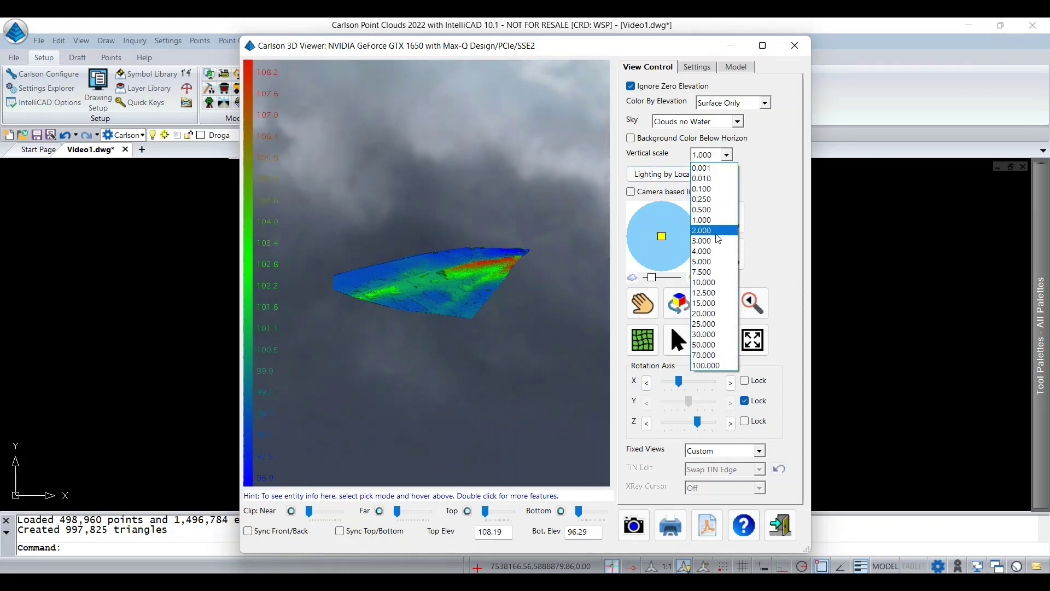
{"action": "left_click", "coordinate": [711, 251]}
{"action": "left_click_drag", "start_coordinate": [578, 302], "coordinate": [449, 346]}
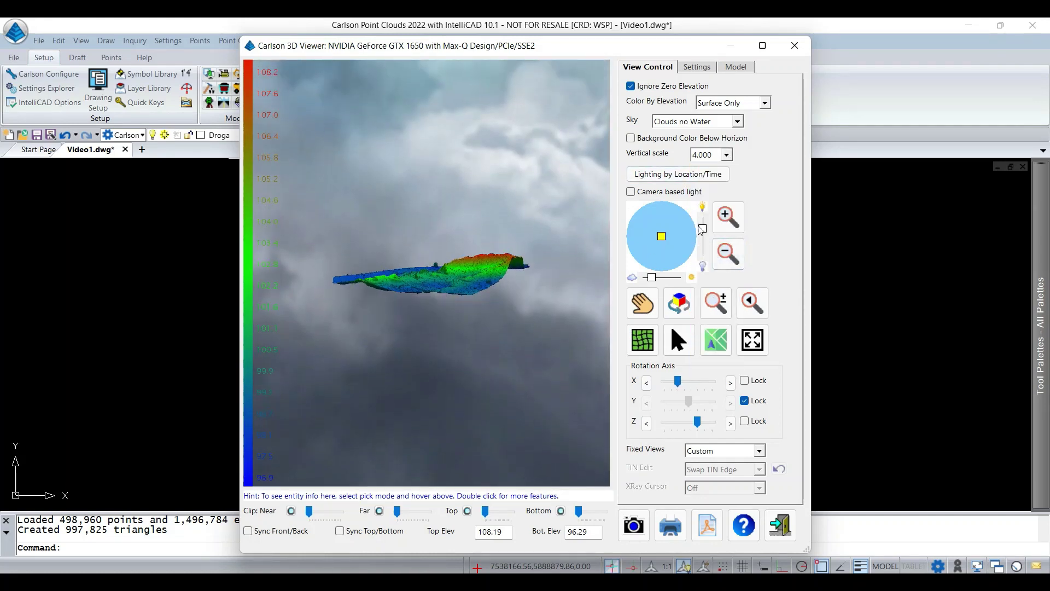
{"action": "left_click", "coordinate": [726, 159]}
{"action": "left_click", "coordinate": [706, 230]}
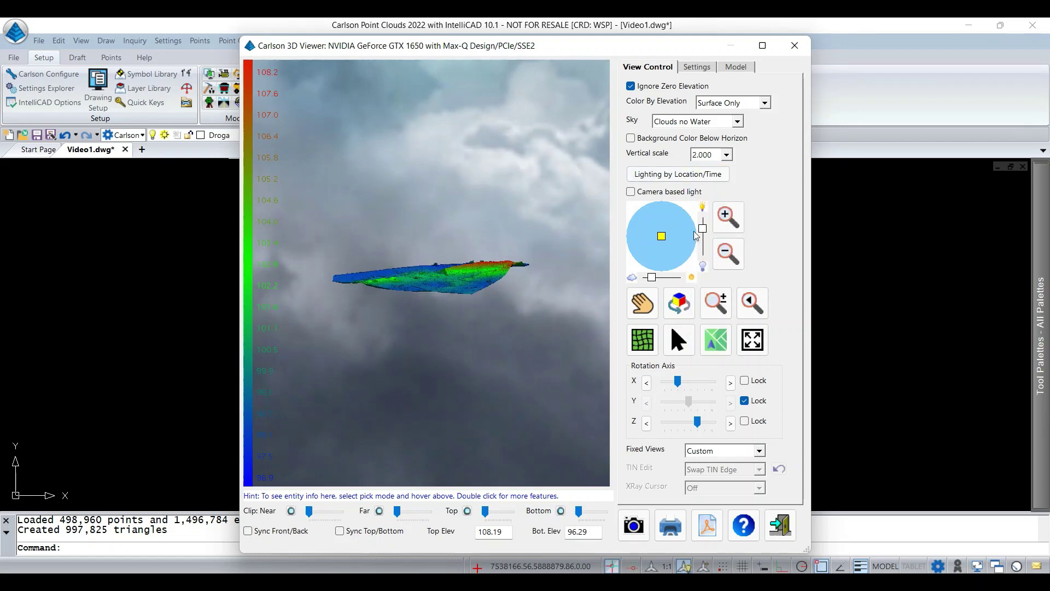
{"action": "mouse_move", "coordinate": [490, 342]}
{"action": "left_mouse_down"}
{"action": "mouse_move", "coordinate": [419, 307]}
{"action": "mouse_move", "coordinate": [357, 406]}
{"action": "mouse_move", "coordinate": [541, 382]}
{"action": "mouse_move", "coordinate": [344, 350]}
{"action": "mouse_move", "coordinate": [363, 379]}
{"action": "mouse_move", "coordinate": [506, 375]}
{"action": "mouse_move", "coordinate": [374, 244]}
{"action": "mouse_move", "coordinate": [506, 272]}
{"action": "left_mouse_up"}
{"action": "scroll", "coordinate": [374, 243], "scroll_direction": "up", "scroll_amount": 3}
{"action": "scroll", "coordinate": [375, 235], "scroll_direction": "up", "scroll_amount": 2}
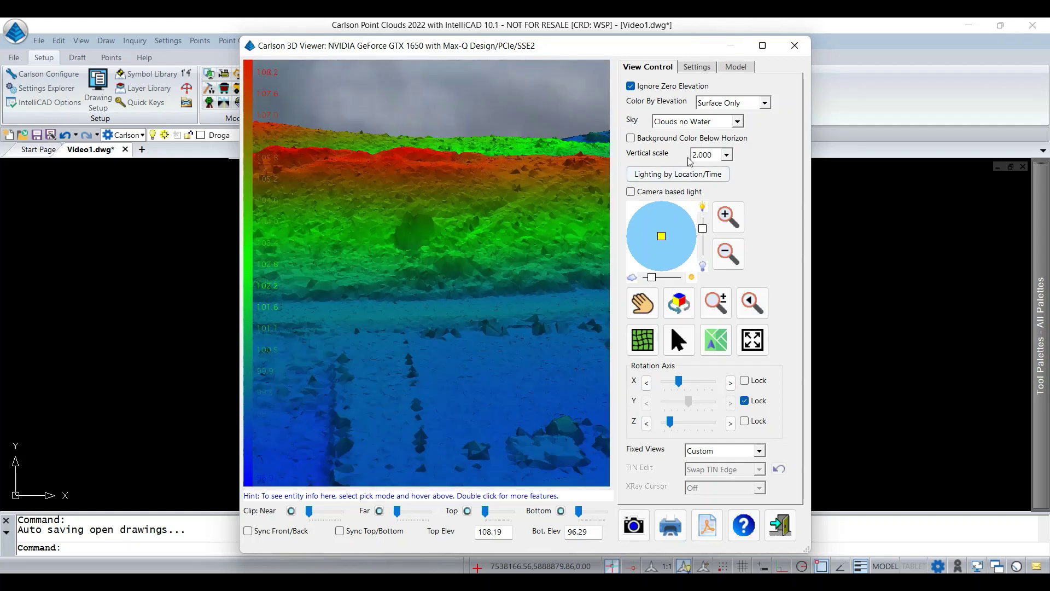
{"action": "left_click", "coordinate": [726, 155]}
{"action": "left_click", "coordinate": [702, 220]}
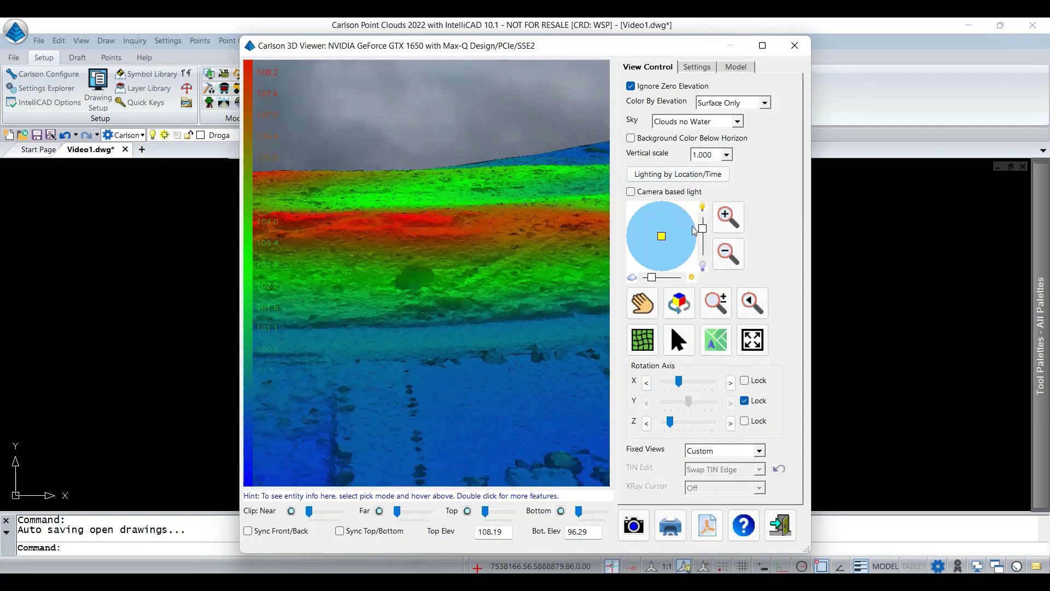
{"action": "scroll", "coordinate": [469, 295], "scroll_direction": "down", "scroll_amount": 3}
{"action": "scroll", "coordinate": [469, 295], "scroll_direction": "down", "scroll_amount": 3}
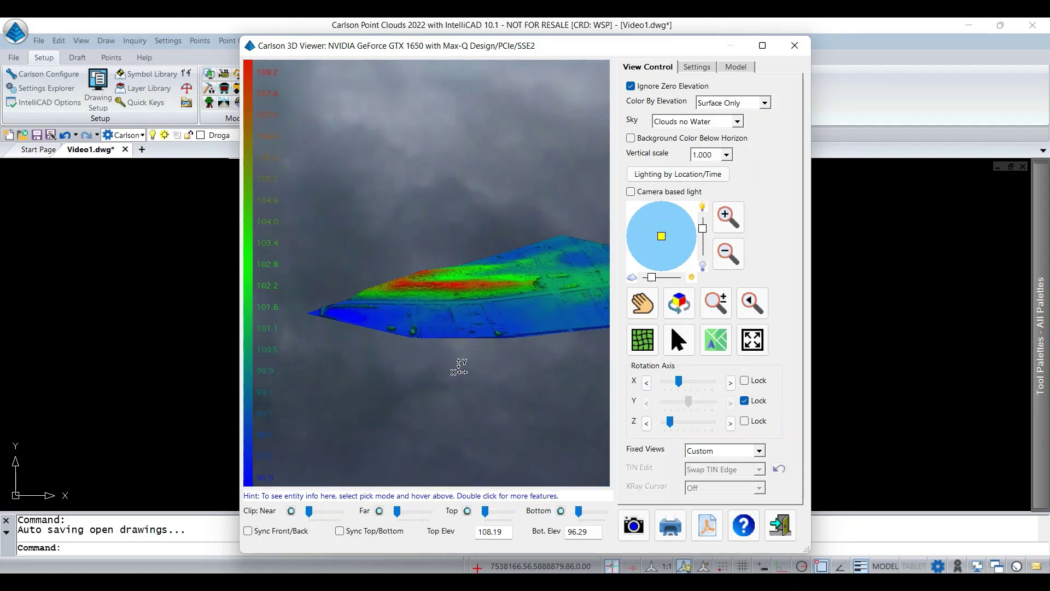
{"action": "mouse_move", "coordinate": [434, 340]}
{"action": "left_mouse_down"}
{"action": "mouse_move", "coordinate": [462, 405]}
{"action": "mouse_move", "coordinate": [457, 306]}
{"action": "left_mouse_up"}
{"action": "scroll", "coordinate": [456, 306], "scroll_direction": "up", "scroll_amount": 3}
{"action": "scroll", "coordinate": [456, 306], "scroll_direction": "up", "scroll_amount": 3}
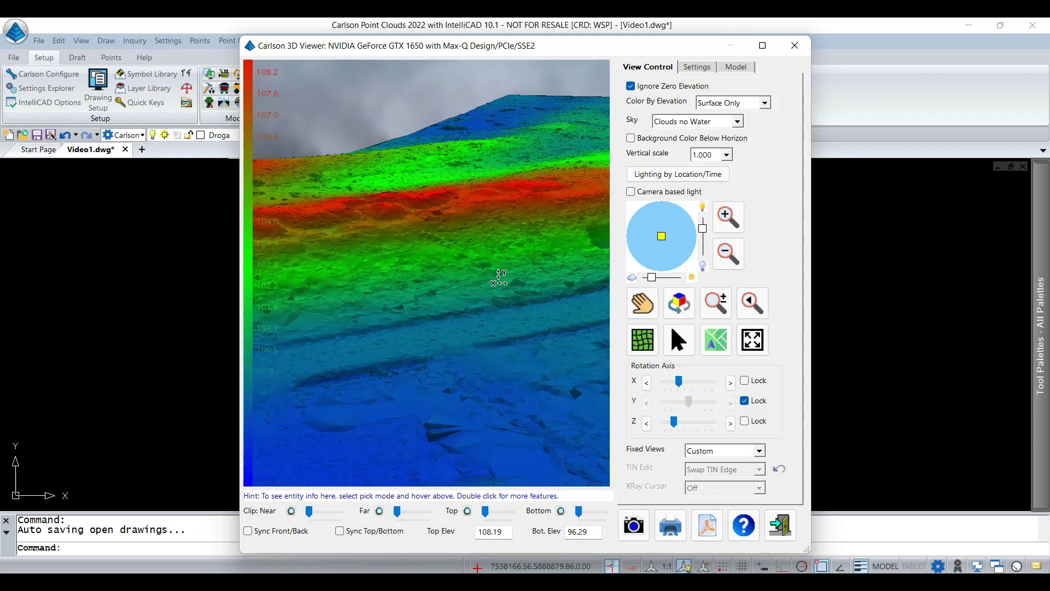
{"action": "scroll", "coordinate": [455, 339], "scroll_direction": "down", "scroll_amount": 2}
{"action": "scroll", "coordinate": [455, 346], "scroll_direction": "down", "scroll_amount": 2}
{"action": "left_click_drag", "start_coordinate": [455, 346], "coordinate": [500, 418]}
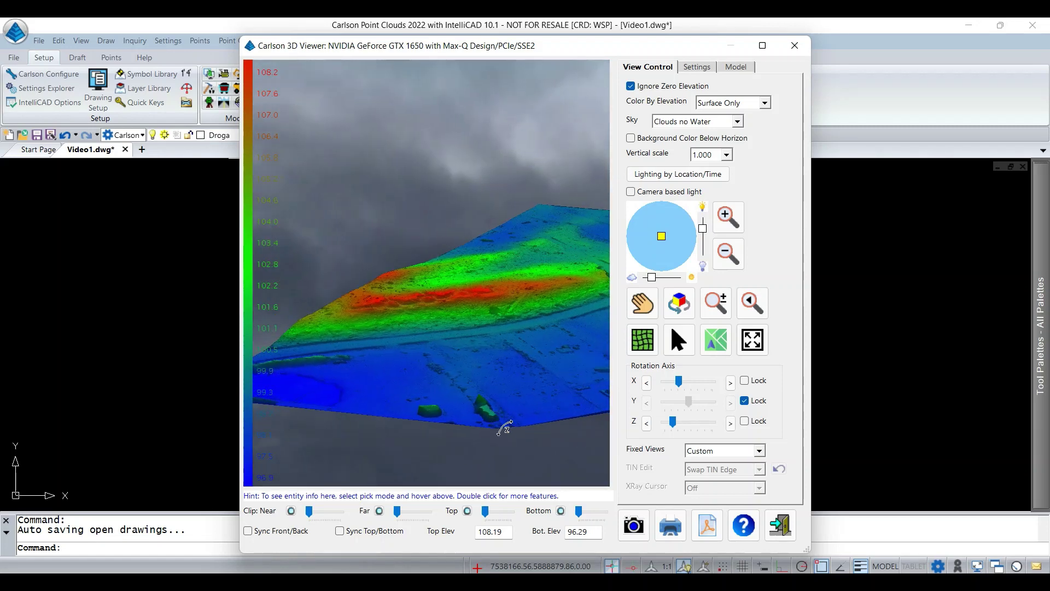
{"action": "scroll", "coordinate": [432, 358], "scroll_direction": "up", "scroll_amount": 2}
{"action": "scroll", "coordinate": [432, 372], "scroll_direction": "up", "scroll_amount": 2}
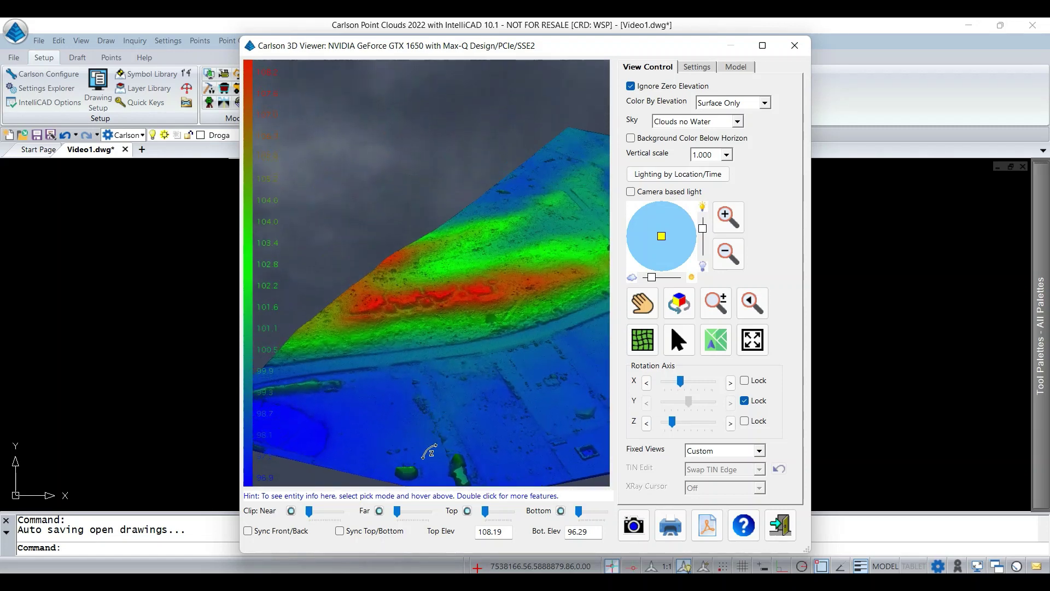
{"action": "scroll", "coordinate": [437, 416], "scroll_direction": "up", "scroll_amount": 2}
{"action": "scroll", "coordinate": [447, 364], "scroll_direction": "up", "scroll_amount": 2}
{"action": "scroll", "coordinate": [448, 364], "scroll_direction": "down", "scroll_amount": 3}
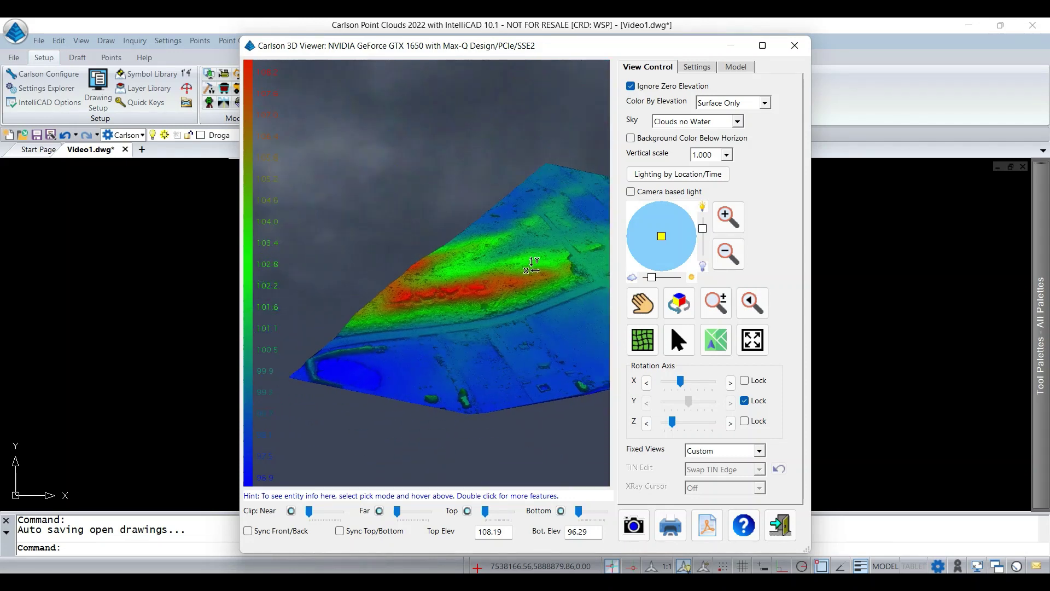
{"action": "left_click_drag", "start_coordinate": [531, 262], "coordinate": [446, 282]}
{"action": "scroll", "coordinate": [446, 281], "scroll_direction": "down", "scroll_amount": 2}
{"action": "scroll", "coordinate": [448, 278], "scroll_direction": "down", "scroll_amount": 1}
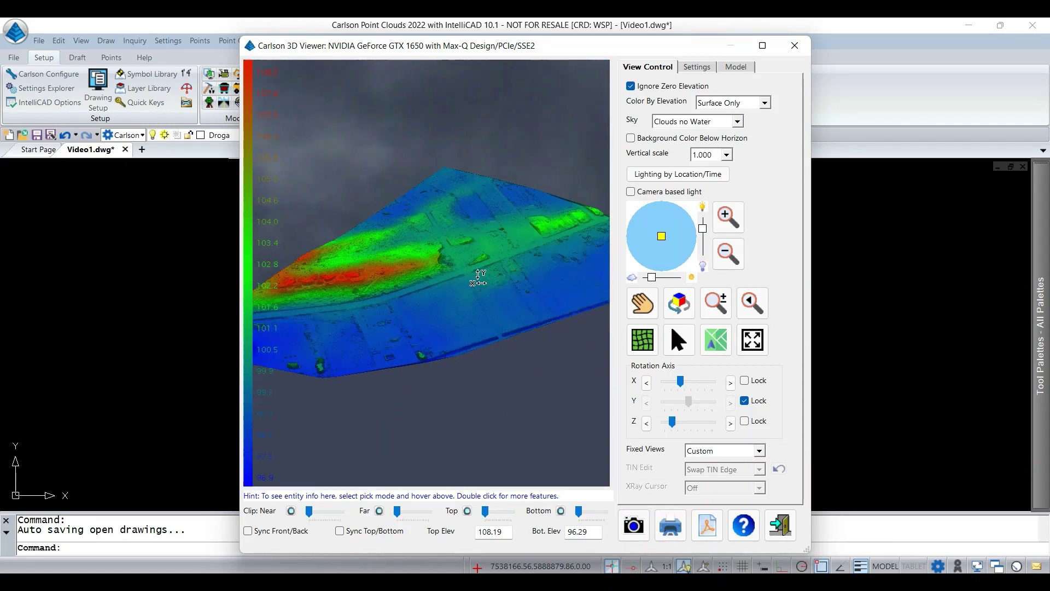
{"action": "scroll", "coordinate": [450, 273], "scroll_direction": "down", "scroll_amount": 1}
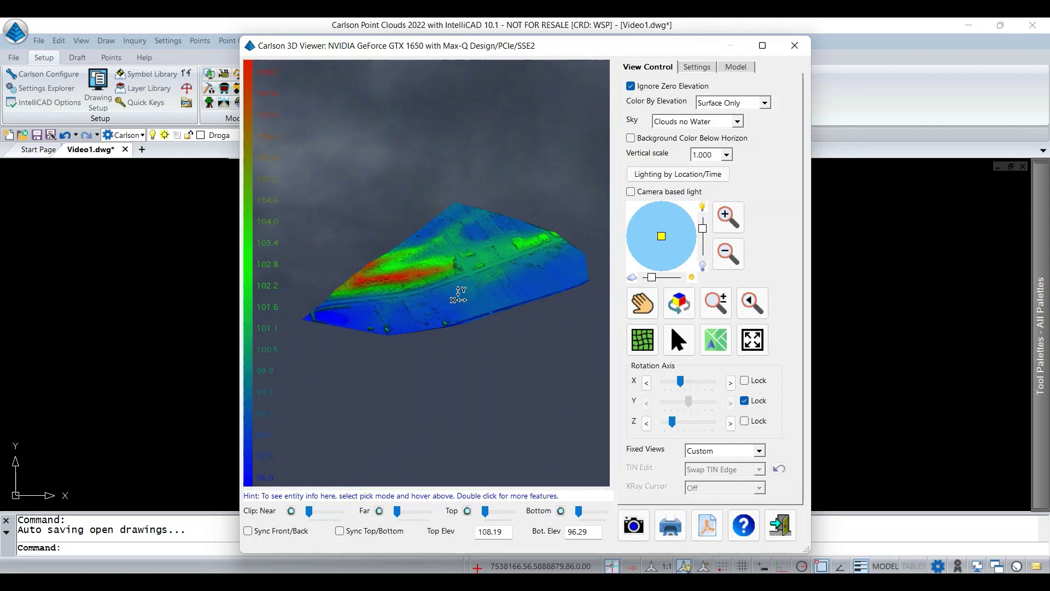
{"action": "mouse_move", "coordinate": [464, 307]}
{"action": "left_mouse_down"}
{"action": "mouse_move", "coordinate": [468, 250]}
{"action": "mouse_move", "coordinate": [453, 323]}
{"action": "mouse_move", "coordinate": [497, 300]}
{"action": "left_mouse_up"}
{"action": "scroll", "coordinate": [462, 294], "scroll_direction": "up", "scroll_amount": 2}
{"action": "scroll", "coordinate": [455, 290], "scroll_direction": "down", "scroll_amount": 1}
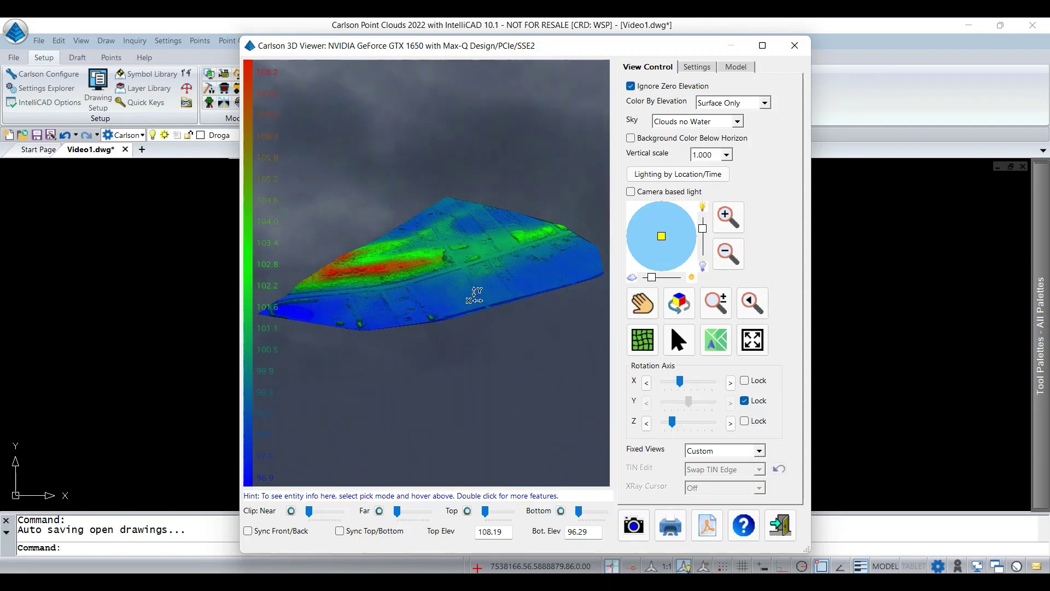